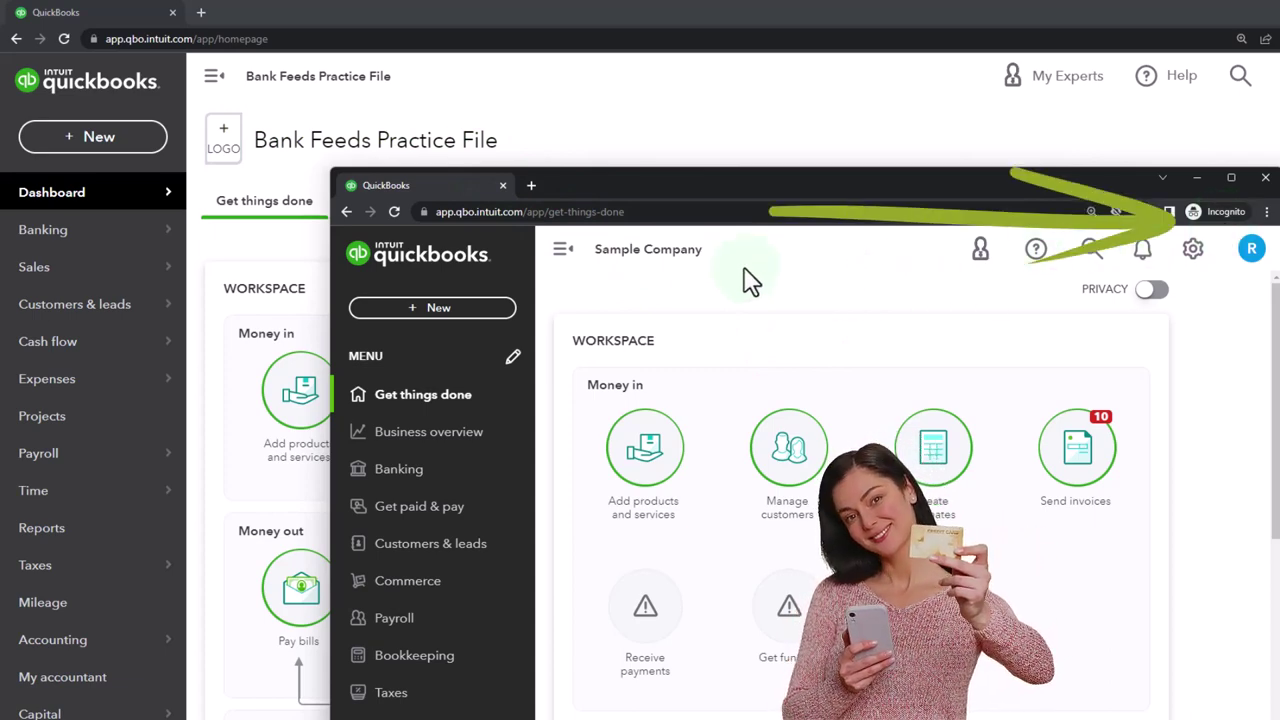
Check the browser's zoom level and whether the sample company uses Business or Accountant view.
{"action": "left_click", "coordinate": [1267, 212]}
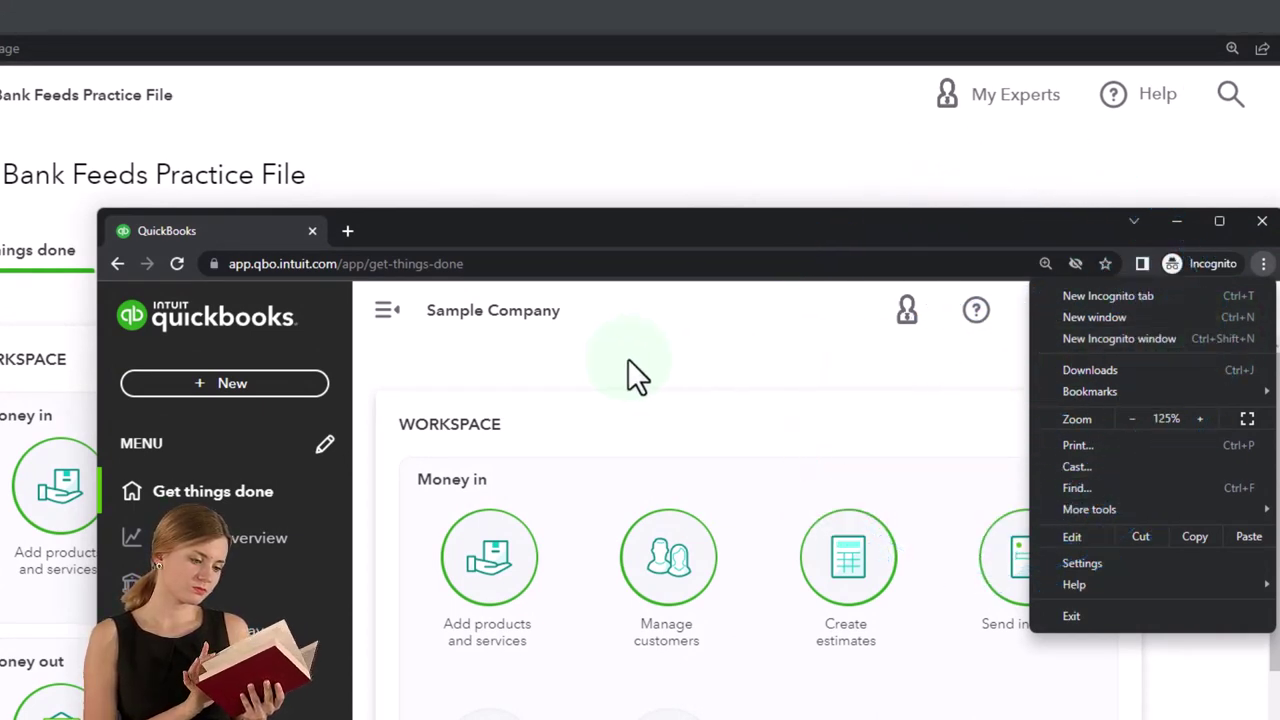
{"action": "left_click", "coordinate": [530, 343]}
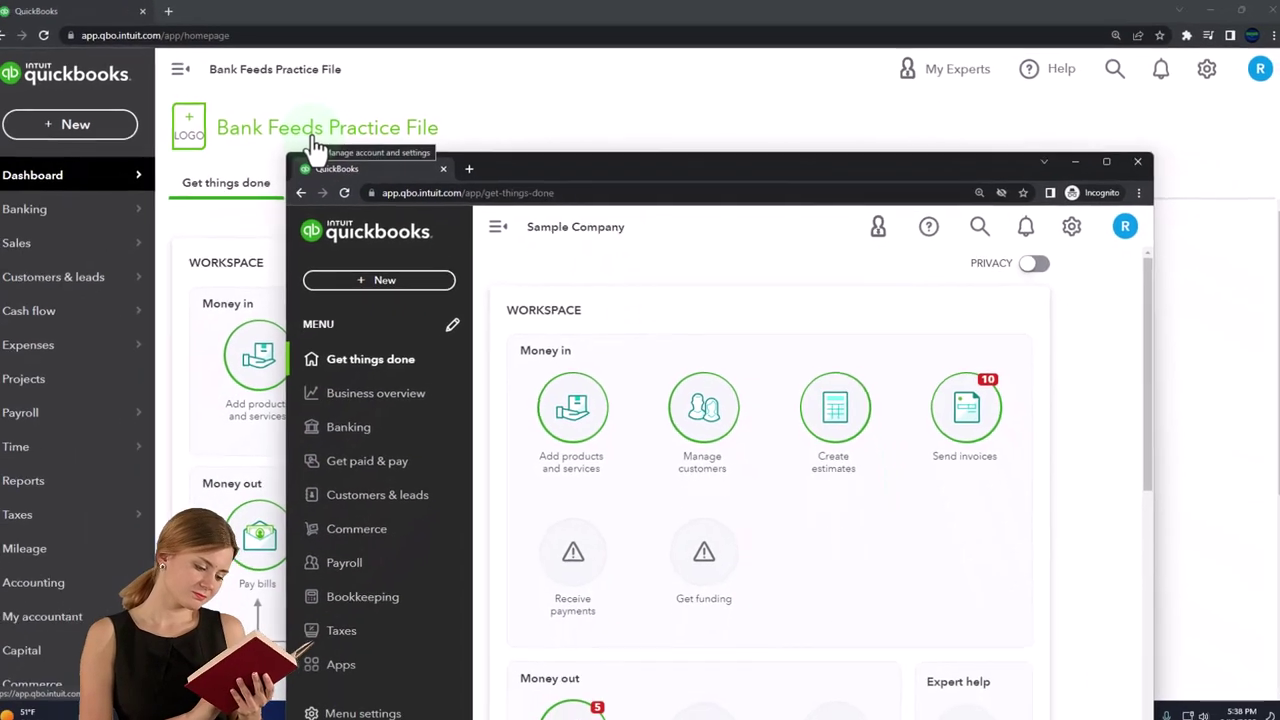
{"action": "mouse_move", "coordinate": [100, 267]}
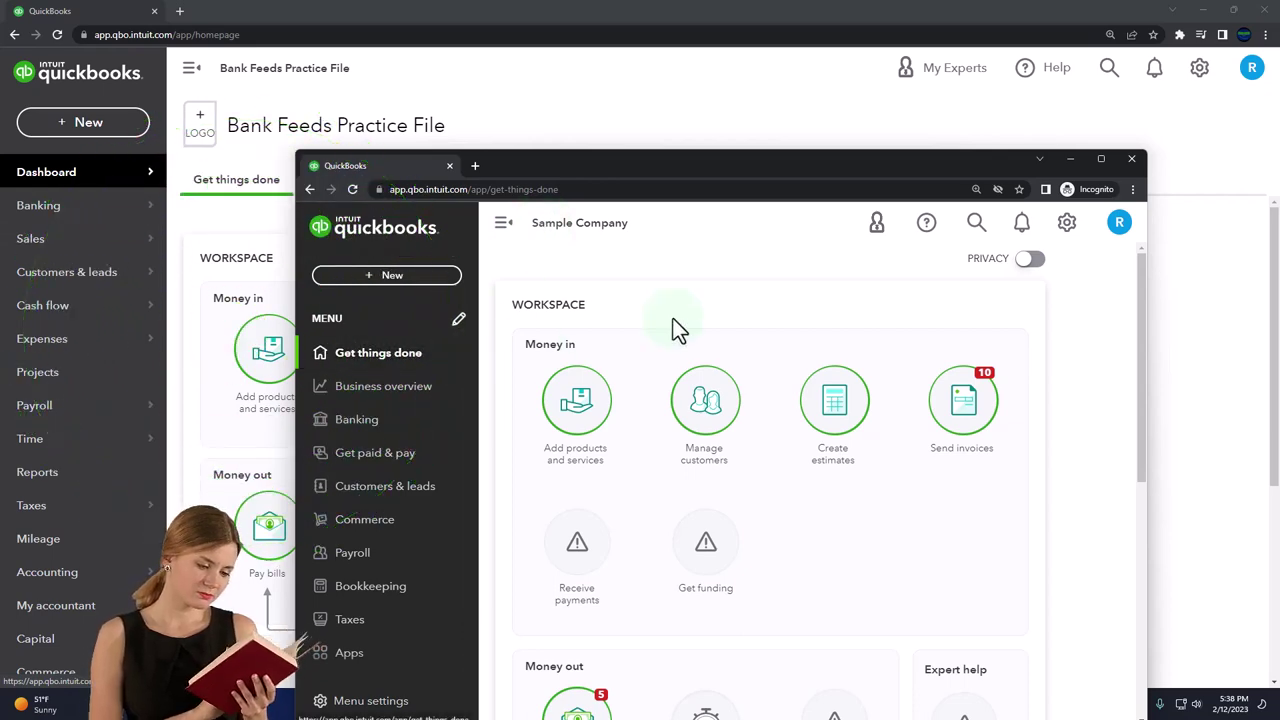
{"action": "left_click", "coordinate": [1068, 235]}
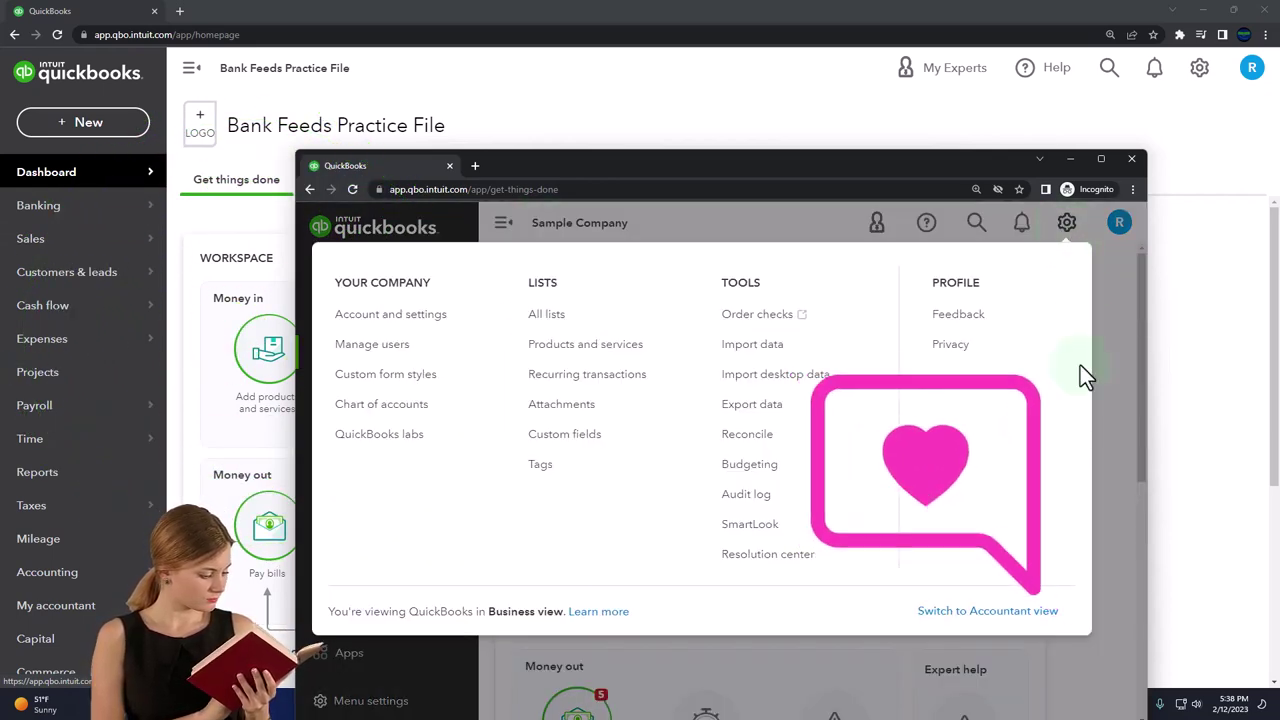
{"action": "left_click", "coordinate": [1089, 641]}
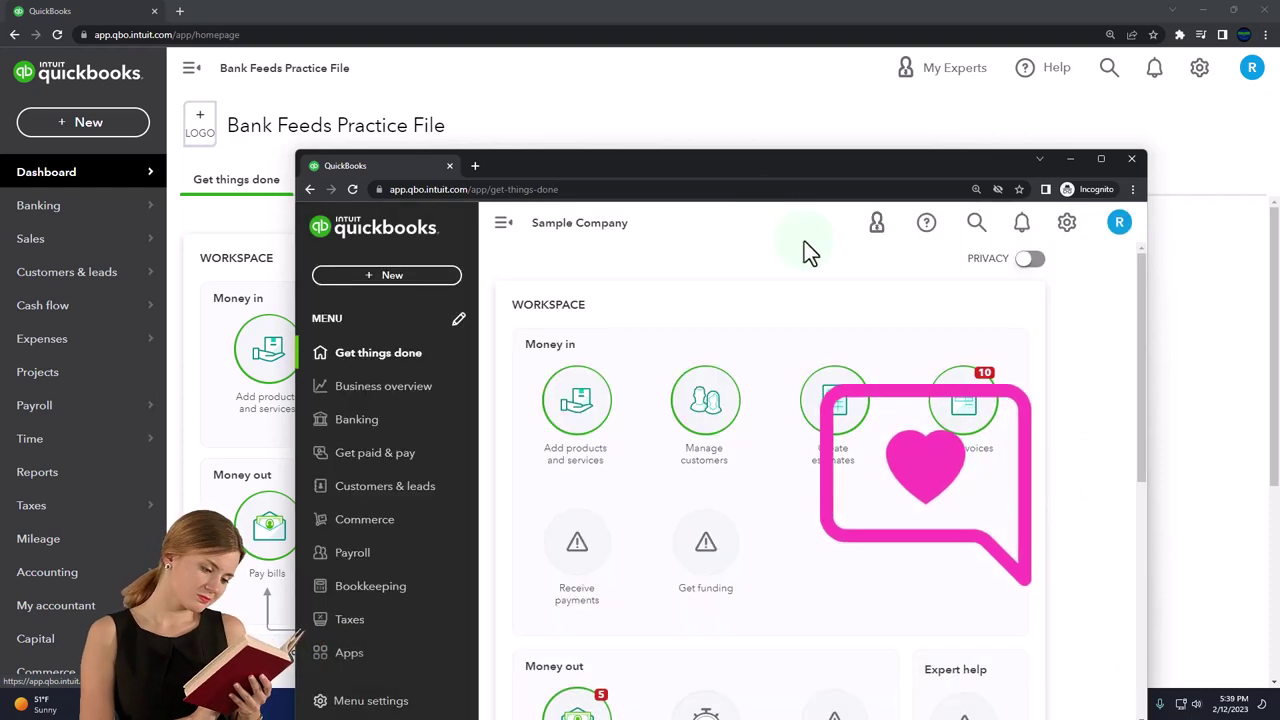
Return to the Bank Feeds Practice File window and duplicate its tab twice.
{"action": "left_click_drag", "start_coordinate": [739, 167], "coordinate": [1279, 10]}
{"action": "left_click", "coordinate": [886, 137]}
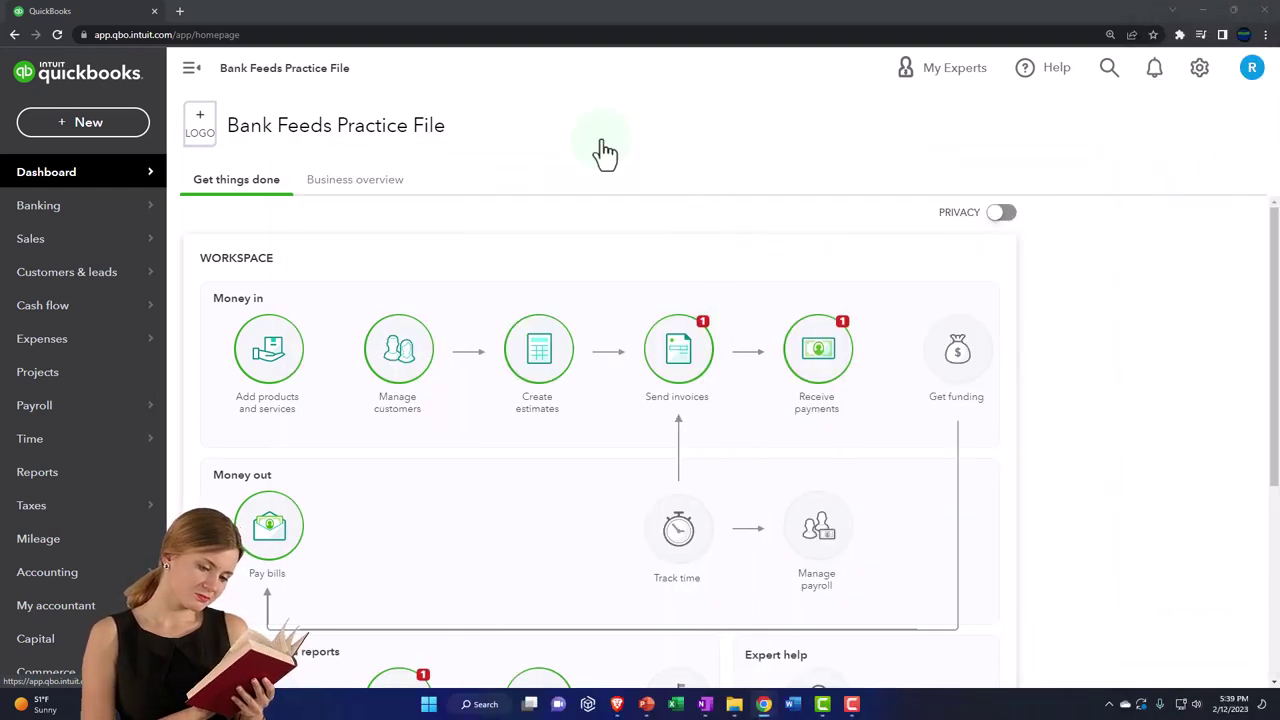
{"action": "right_click", "coordinate": [108, 11]}
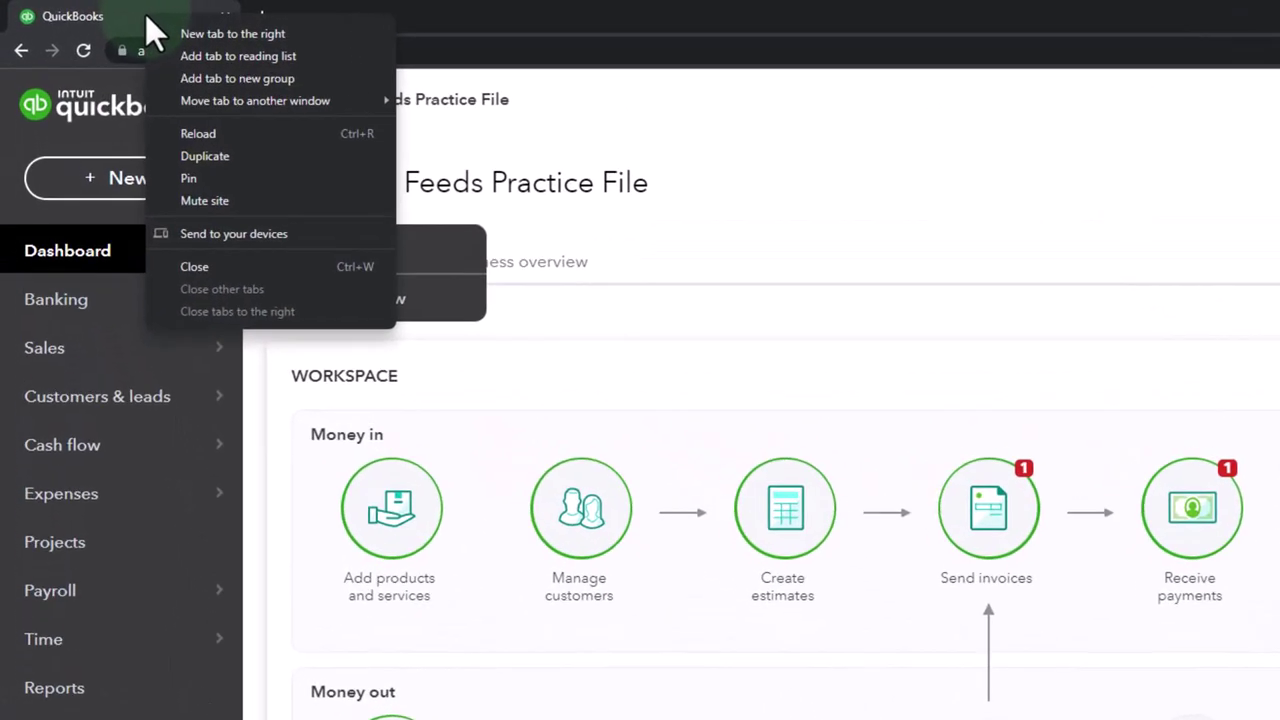
{"action": "left_click", "coordinate": [200, 166]}
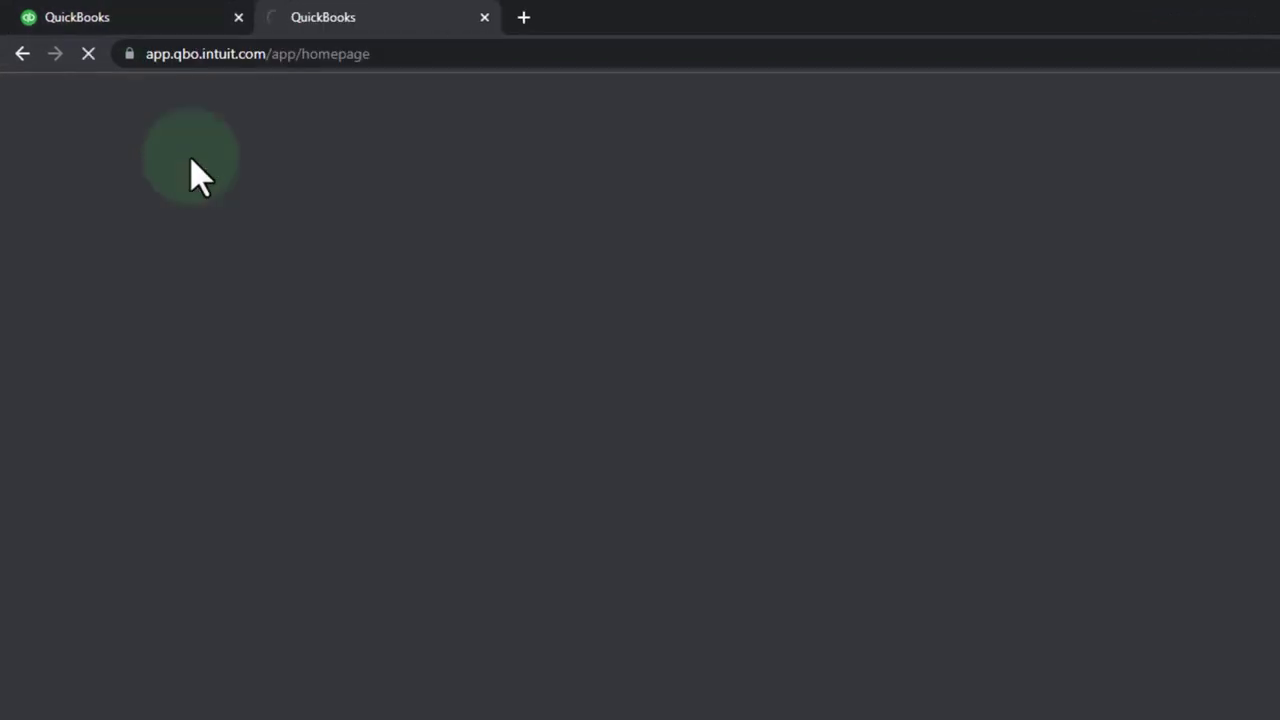
{"action": "right_click", "coordinate": [348, 18]}
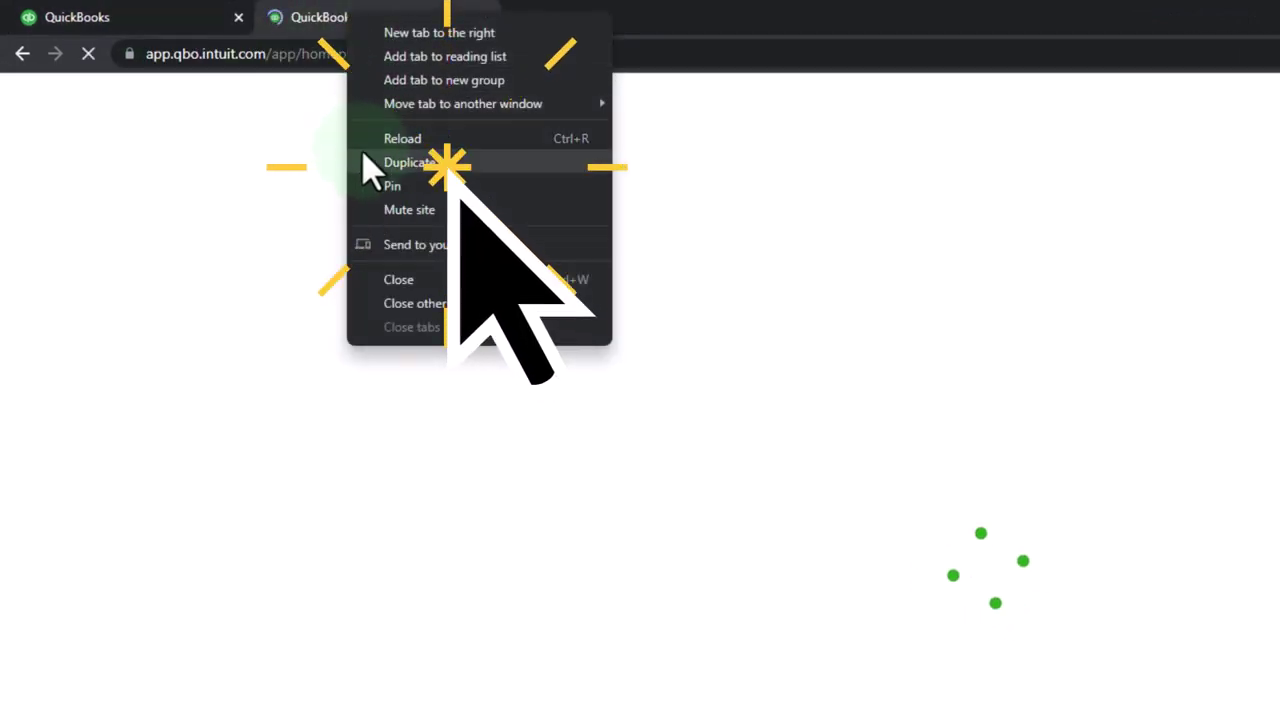
{"action": "left_click", "coordinate": [500, 166]}
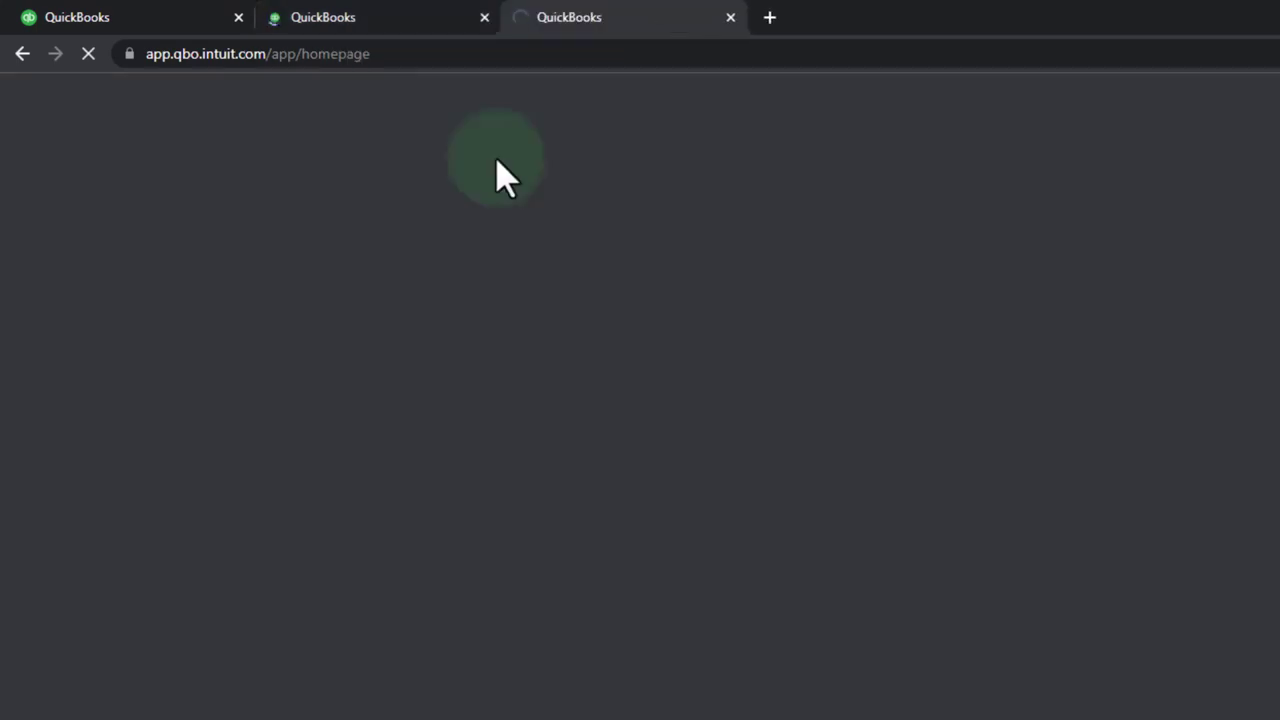
Open the Balance Sheet report in the practice file's second tab, and the Reports page in the sample company window.
{"action": "left_click", "coordinate": [392, 22]}
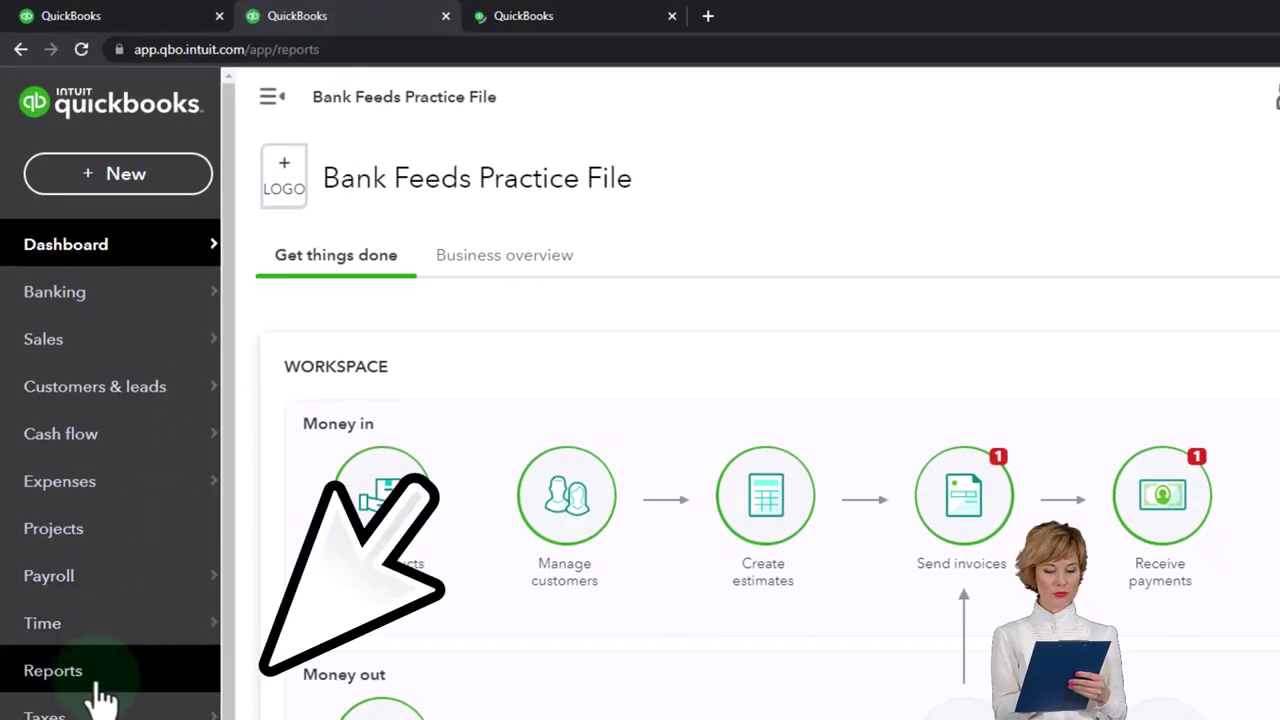
{"action": "left_click", "coordinate": [97, 690]}
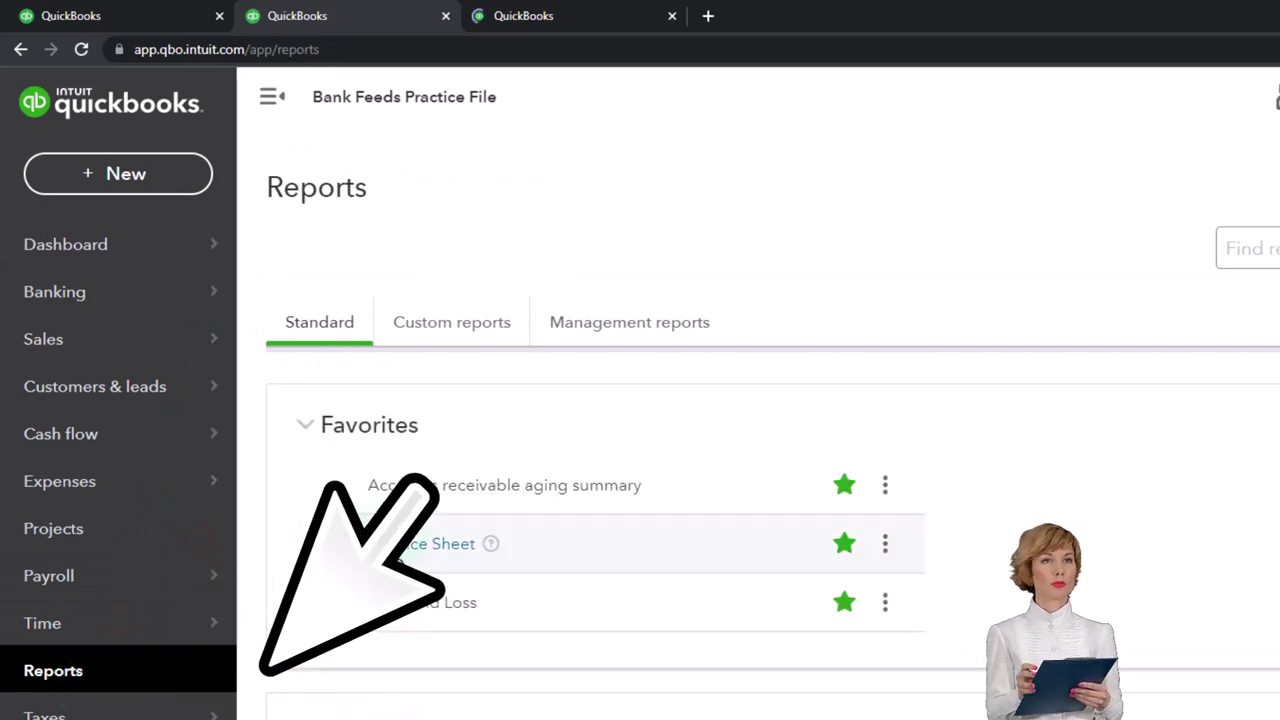
{"action": "left_click", "coordinate": [440, 543]}
{"action": "left_click_drag", "start_coordinate": [1279, 360], "coordinate": [617, 1]}
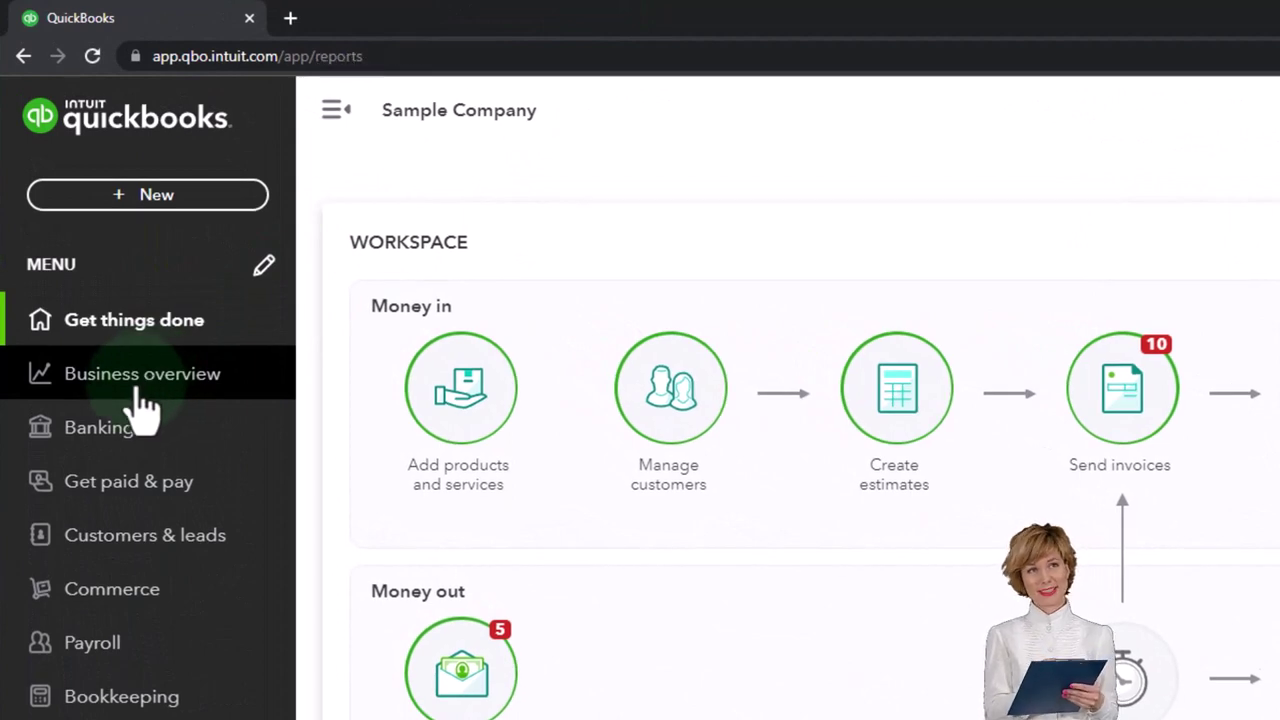
{"action": "left_click", "coordinate": [139, 392]}
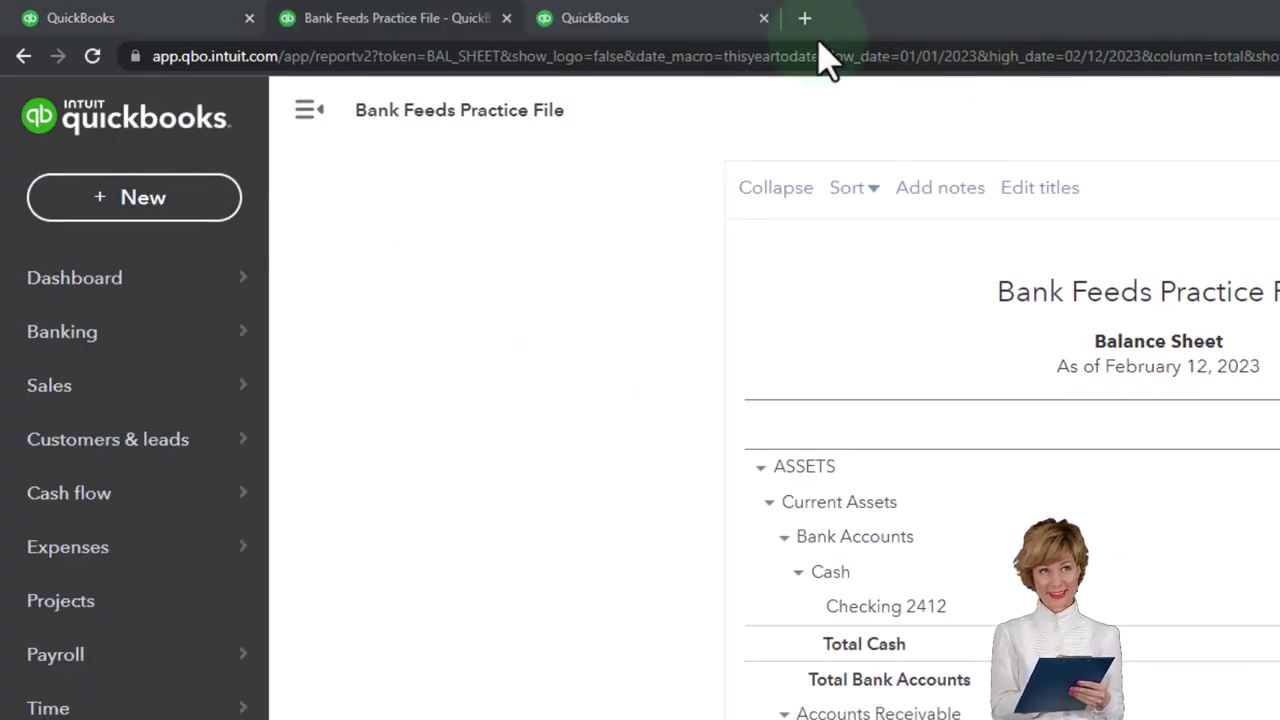
Open the Profit and Loss report in the practice file's third tab.
{"action": "left_click", "coordinate": [668, 25]}
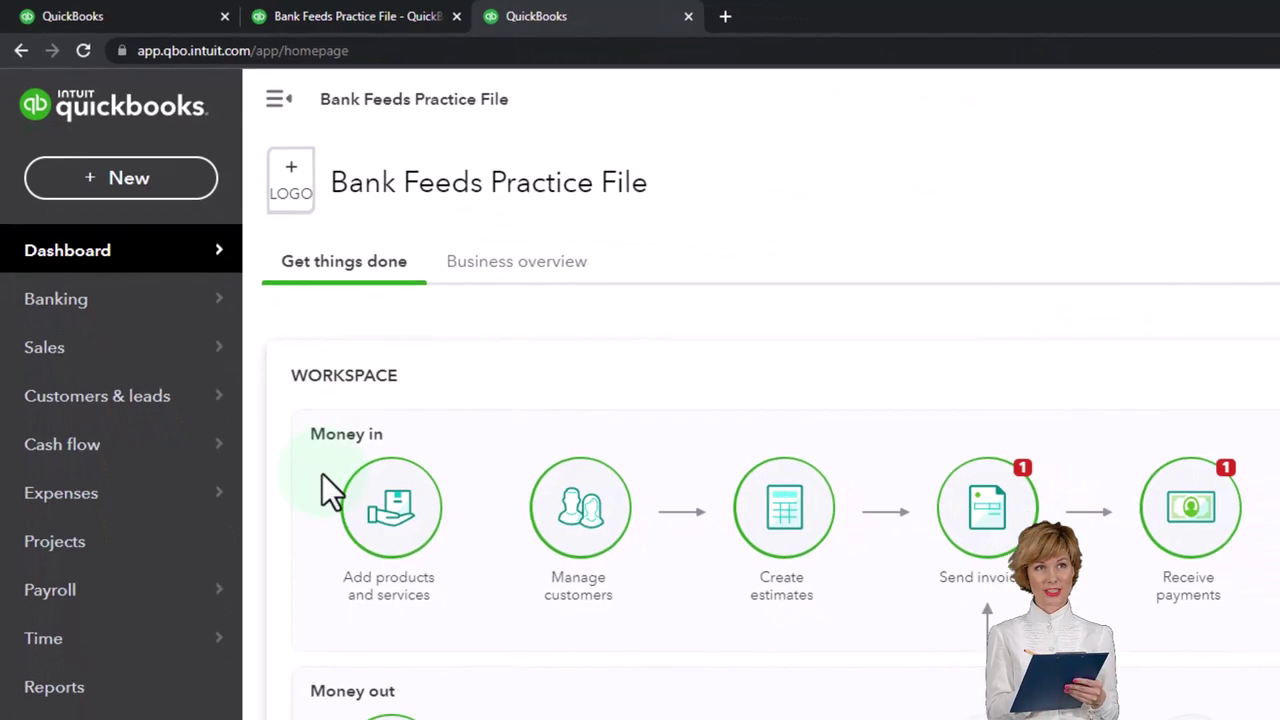
{"action": "left_click", "coordinate": [150, 690]}
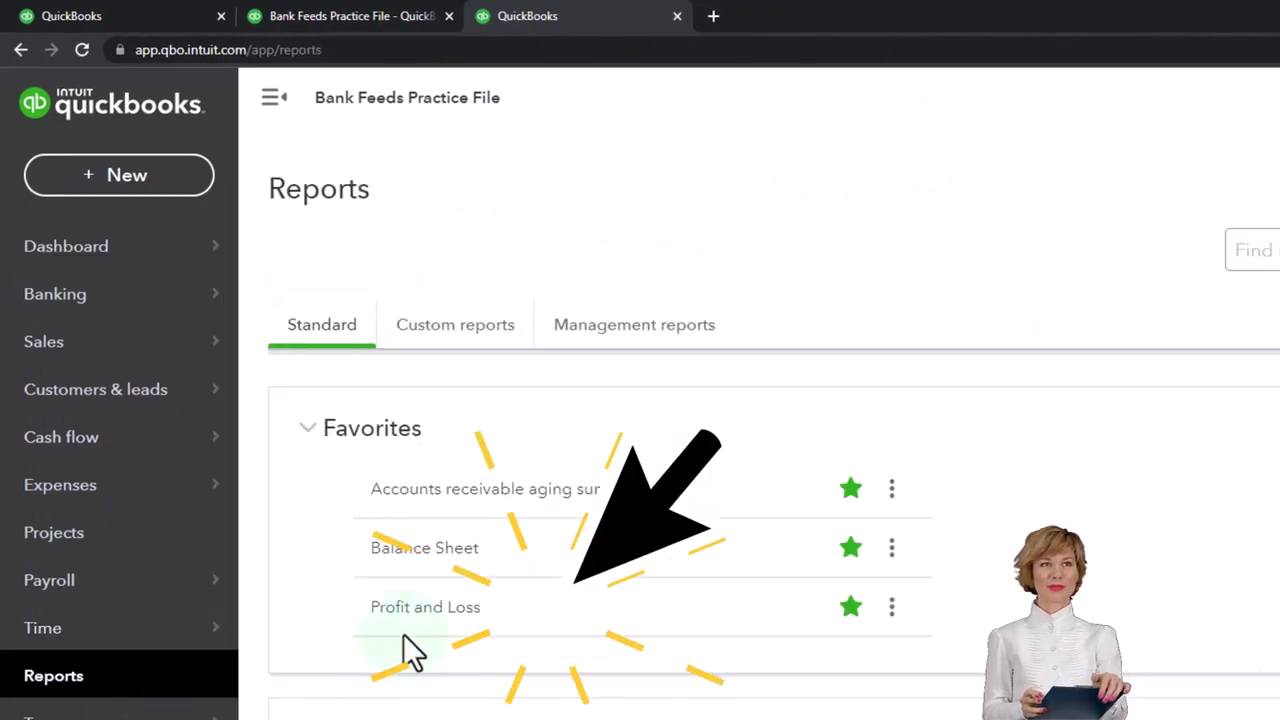
{"action": "left_click", "coordinate": [419, 610]}
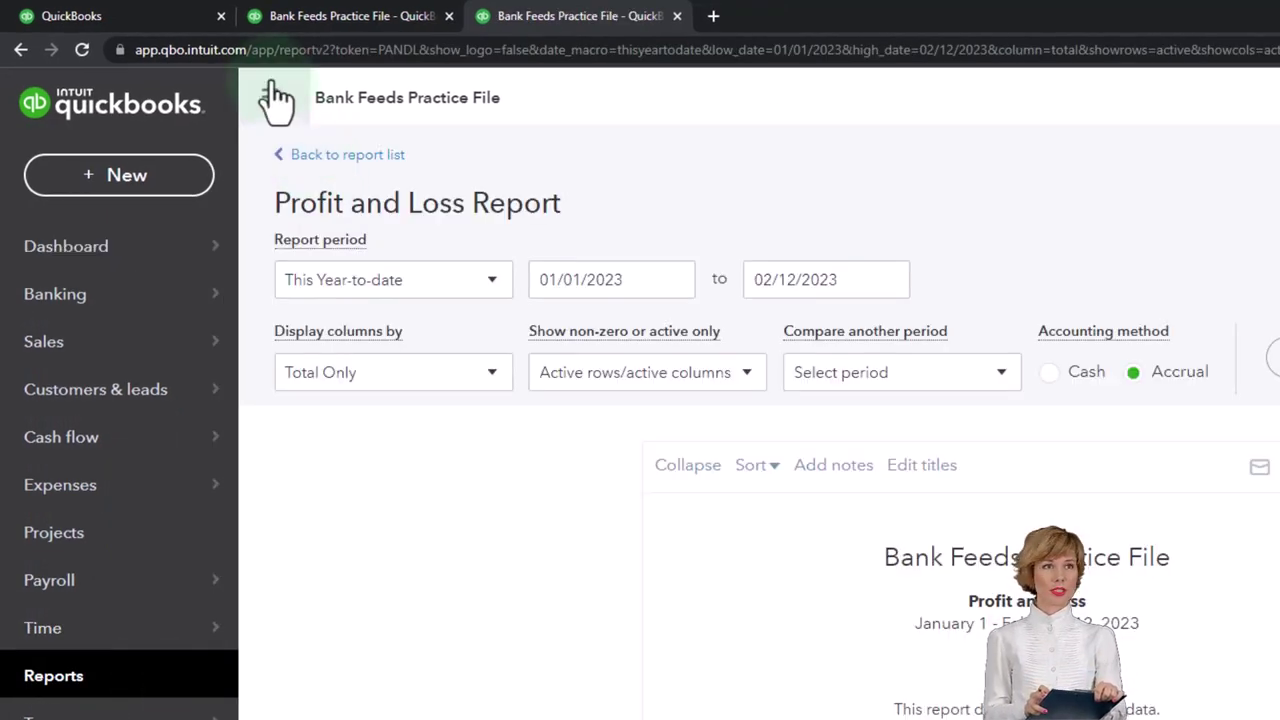
Collapse the navigation menu and run the Profit and Loss report for 01/01/2022 to 12/31/2022.
{"action": "left_click", "coordinate": [275, 92]}
{"action": "left_click_drag", "start_coordinate": [410, 275], "coordinate": [302, 283]}
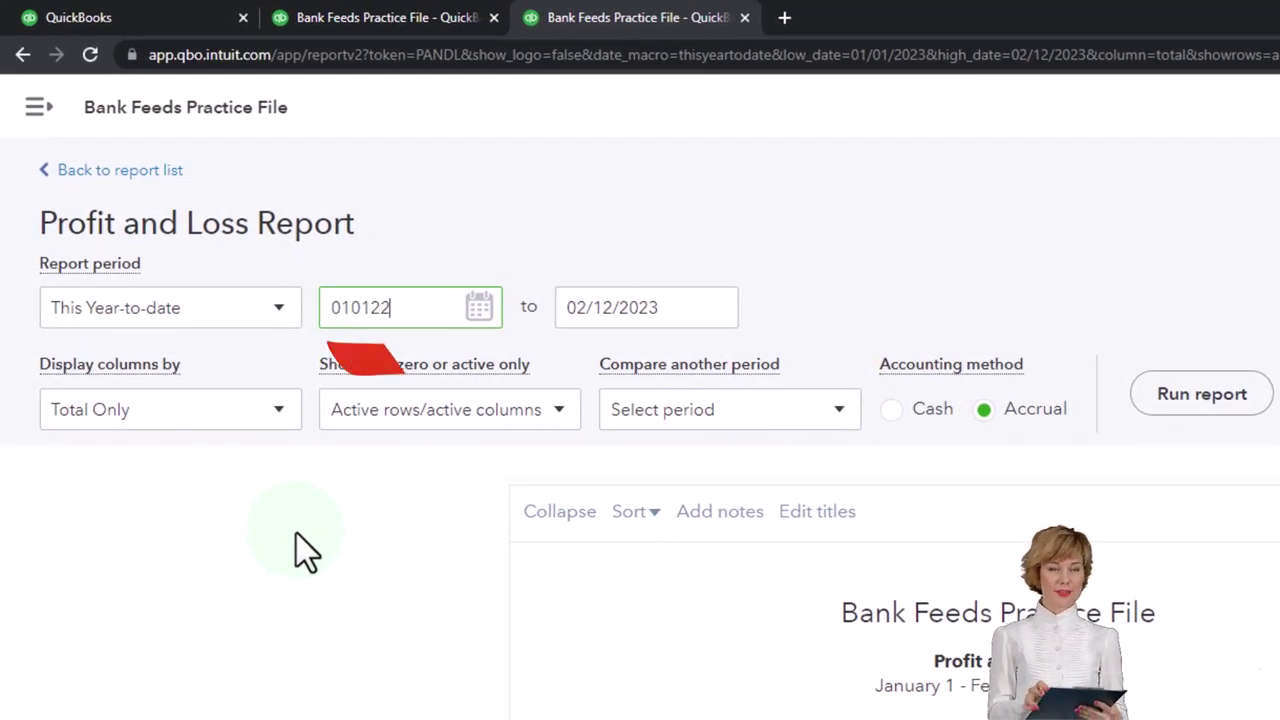
{"action": "key", "text": "Tab"}
{"action": "type", "text": "1"}
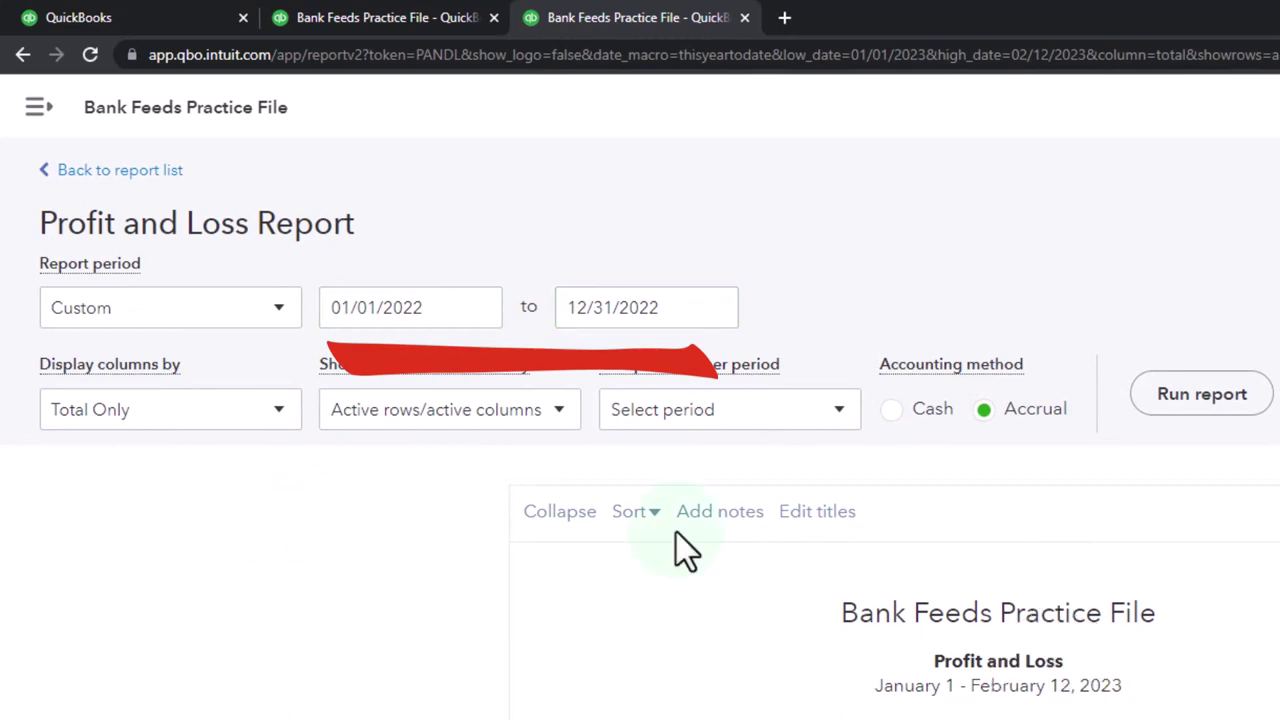
{"action": "left_click", "coordinate": [1200, 400]}
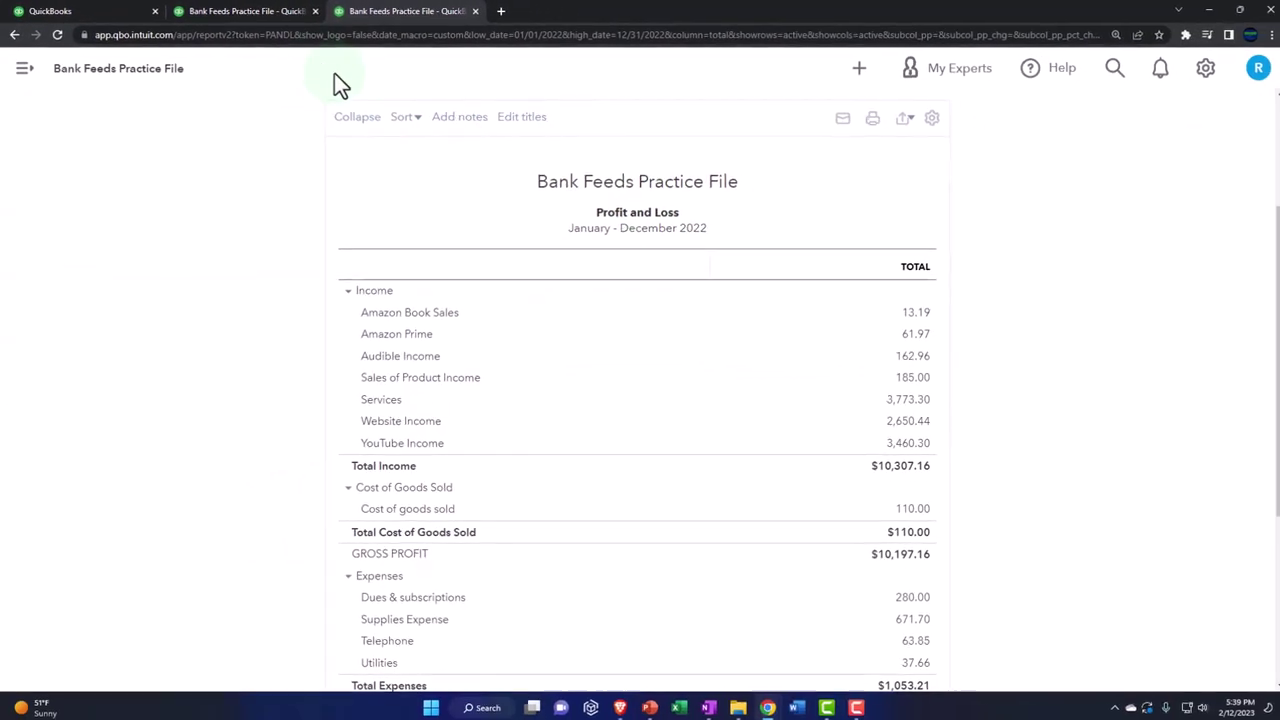
Collapse the navigation menu in the Balance Sheet tab and run that report for 01/01/2022 to 12/31/2022.
{"action": "left_click", "coordinate": [266, 12]}
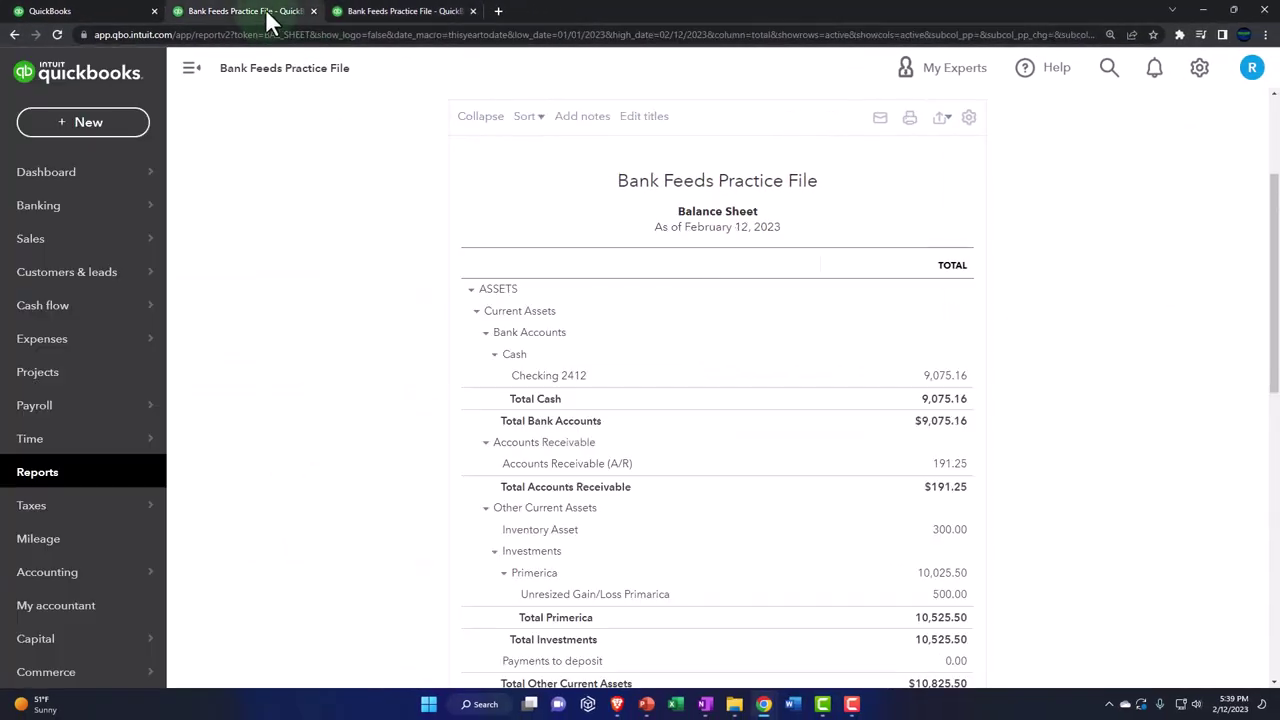
{"action": "left_click", "coordinate": [191, 72]}
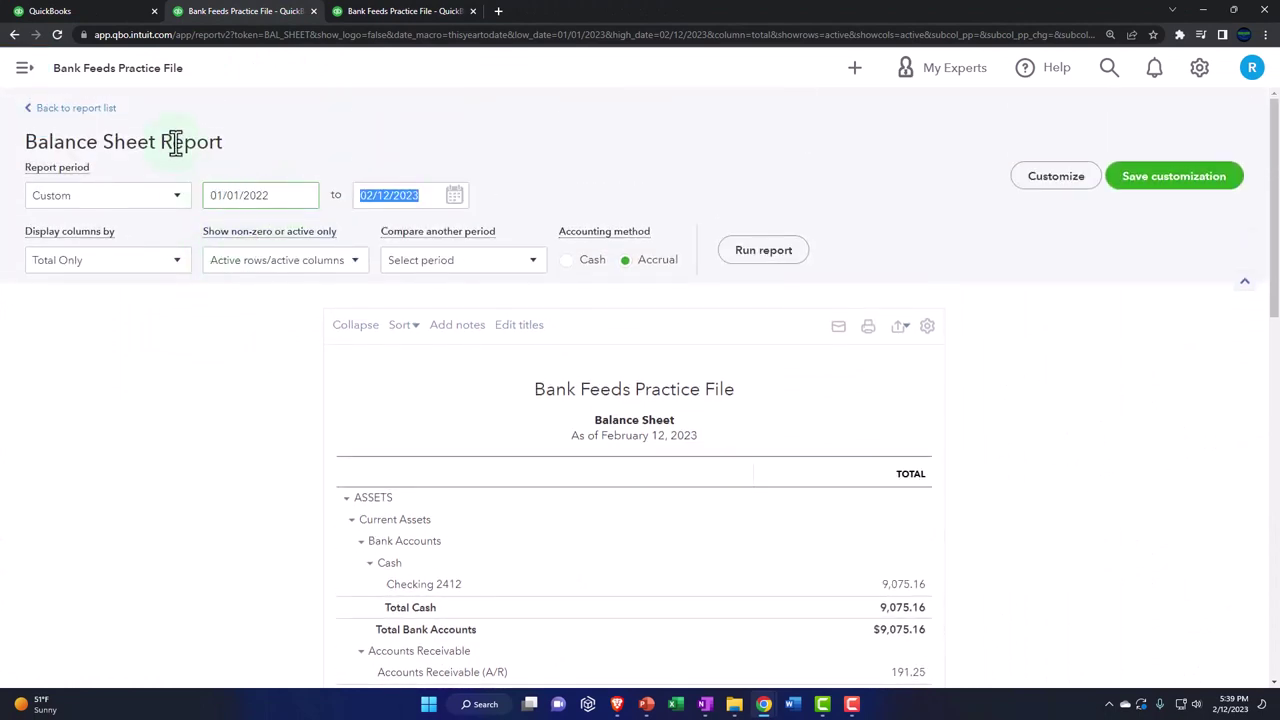
{"action": "type", "text": "12312"}
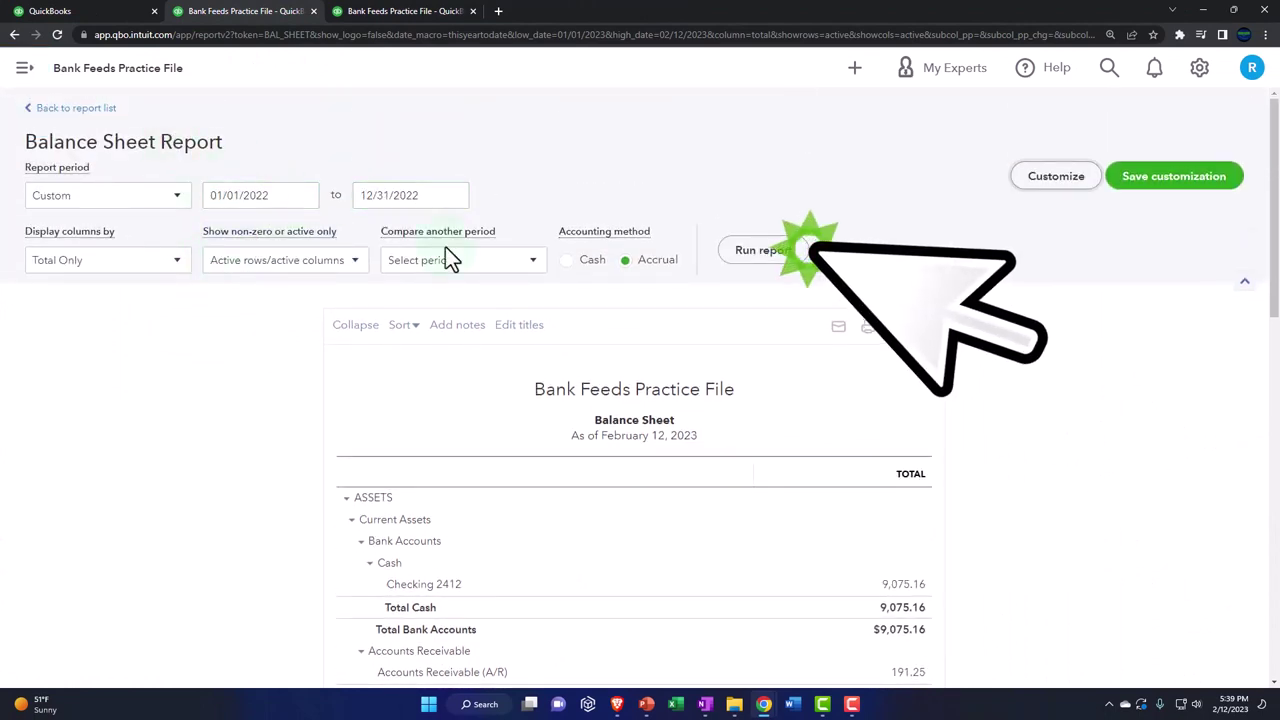
{"action": "left_click", "coordinate": [748, 256]}
{"action": "scroll", "coordinate": [748, 262], "scroll_direction": "down", "scroll_amount": 2}
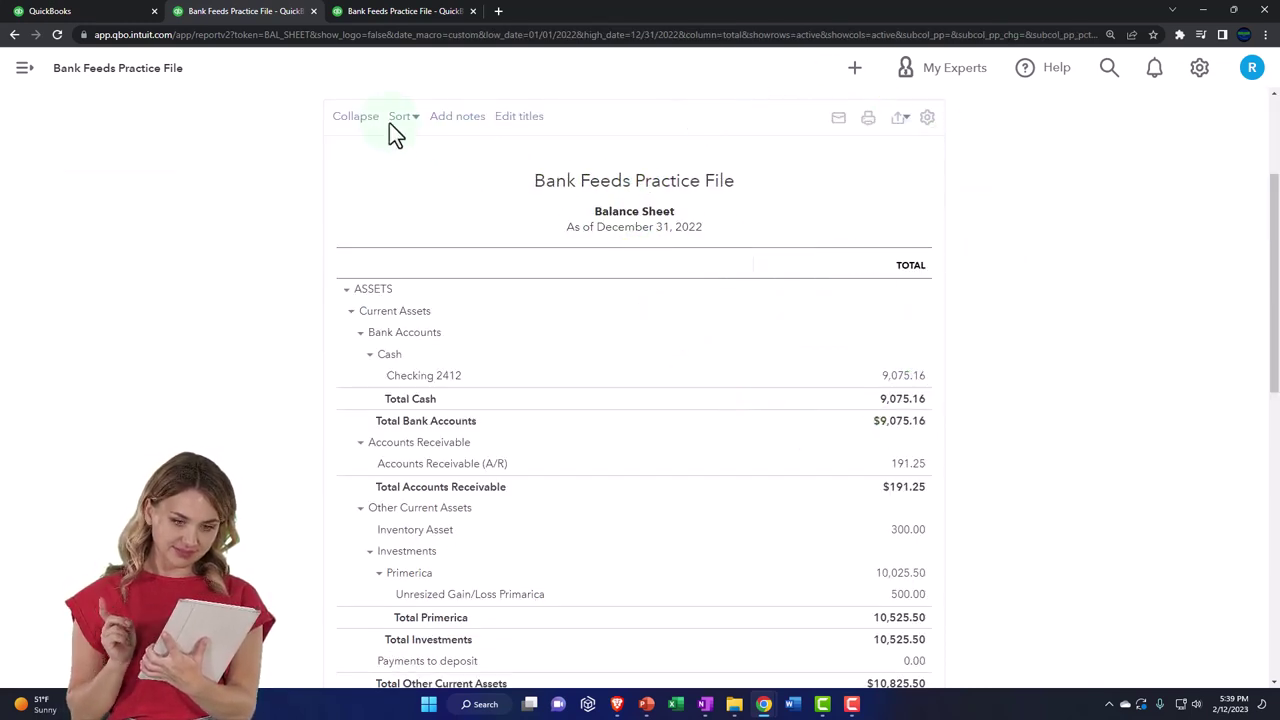
Open the bank transactions page in the practice file's first tab.
{"action": "left_click", "coordinate": [126, 13]}
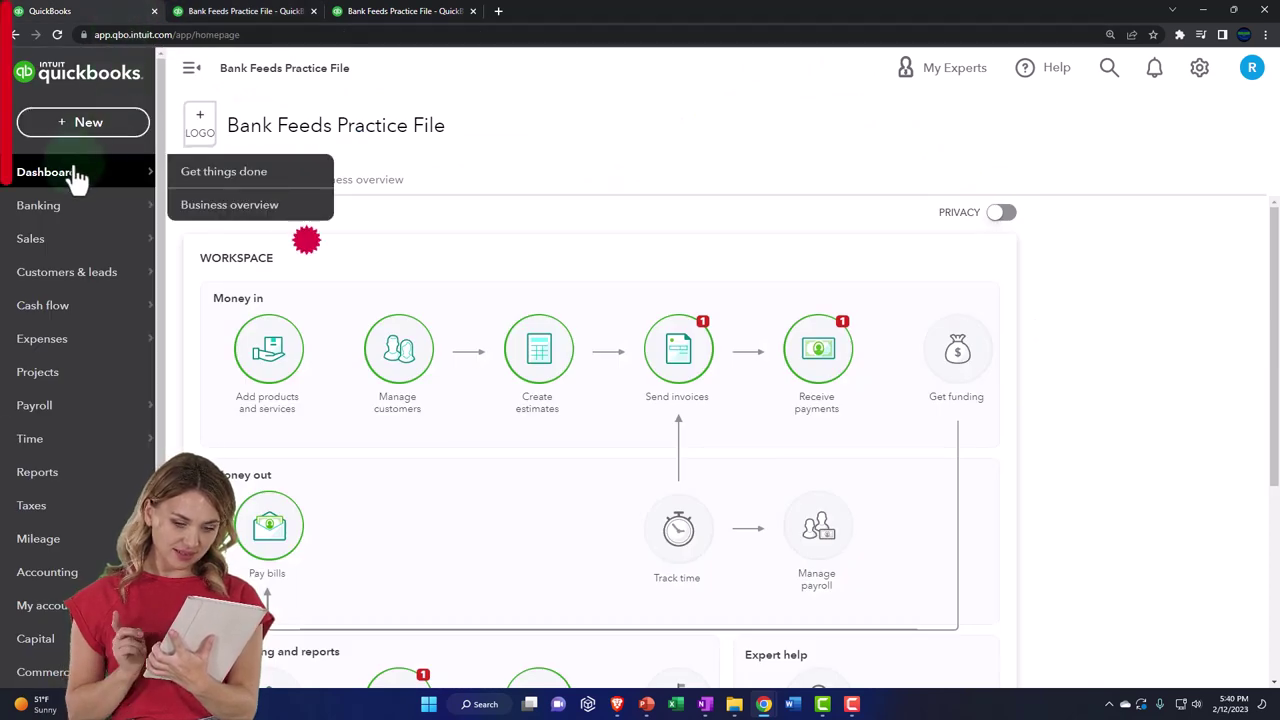
{"action": "left_click", "coordinate": [66, 220]}
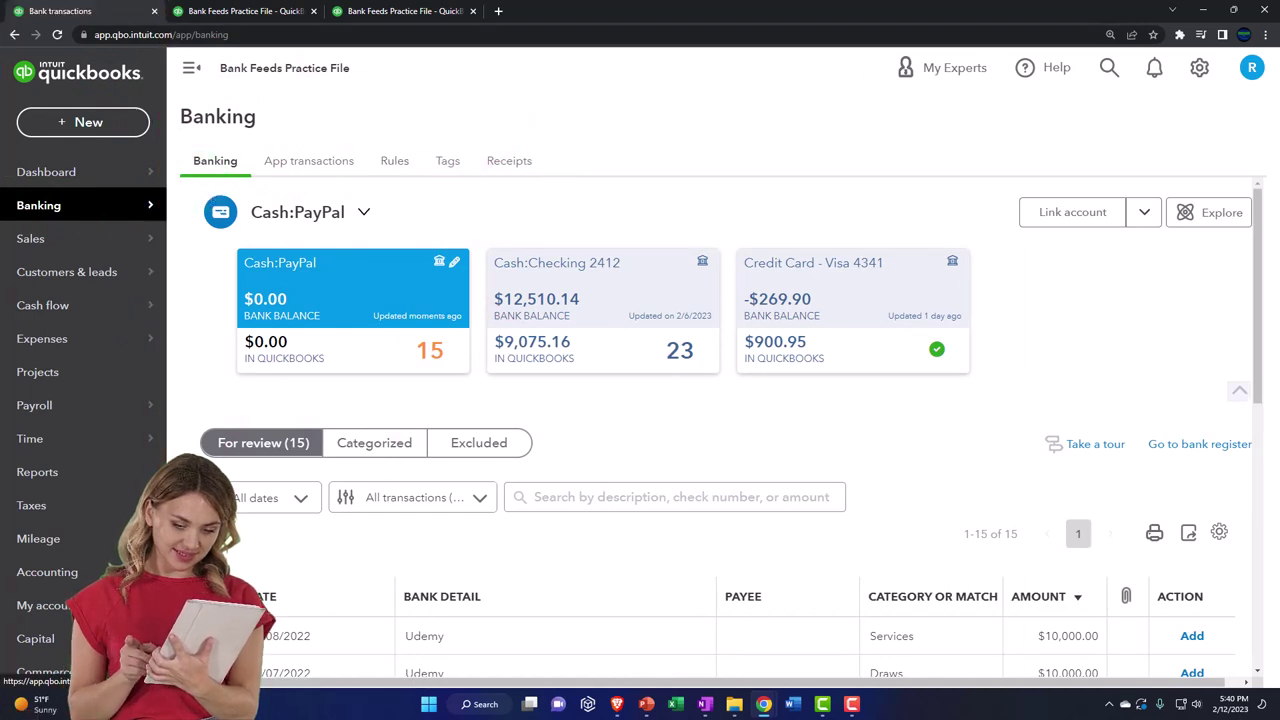
Switch to the sample company window and look up its Bookkeeping section.
{"action": "key", "text": "alt+Tab"}
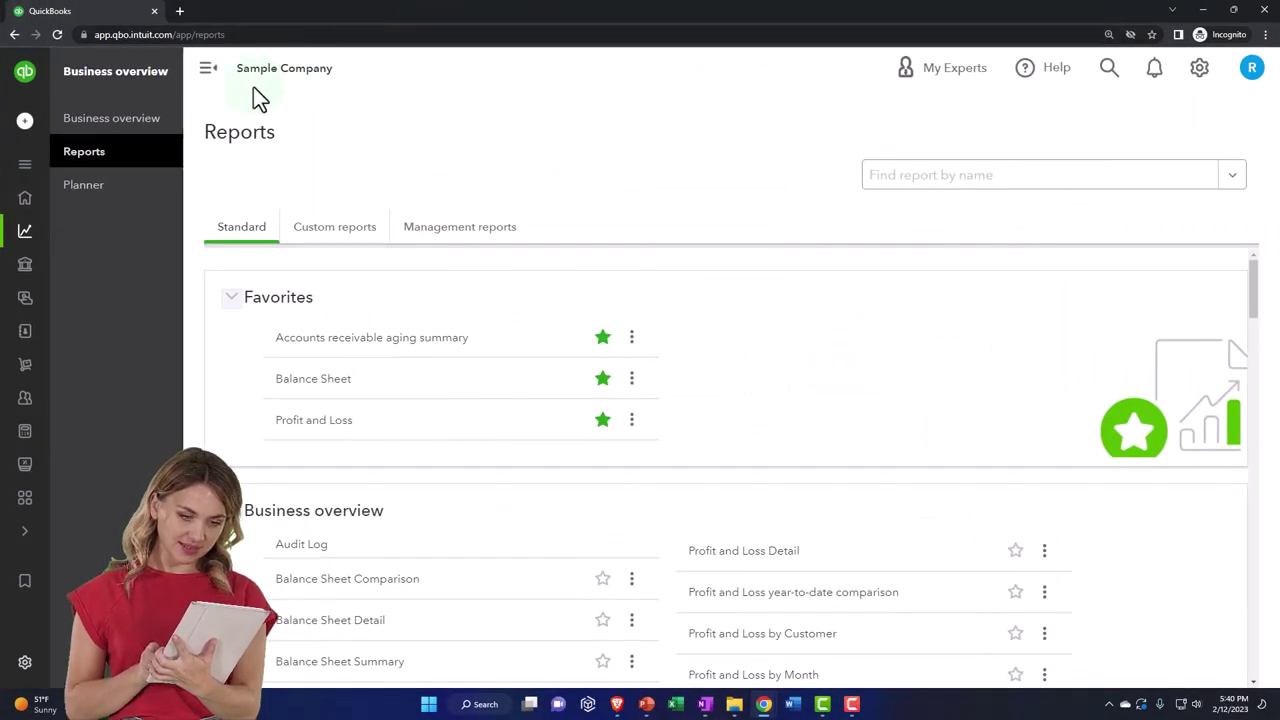
{"action": "mouse_move", "coordinate": [23, 206]}
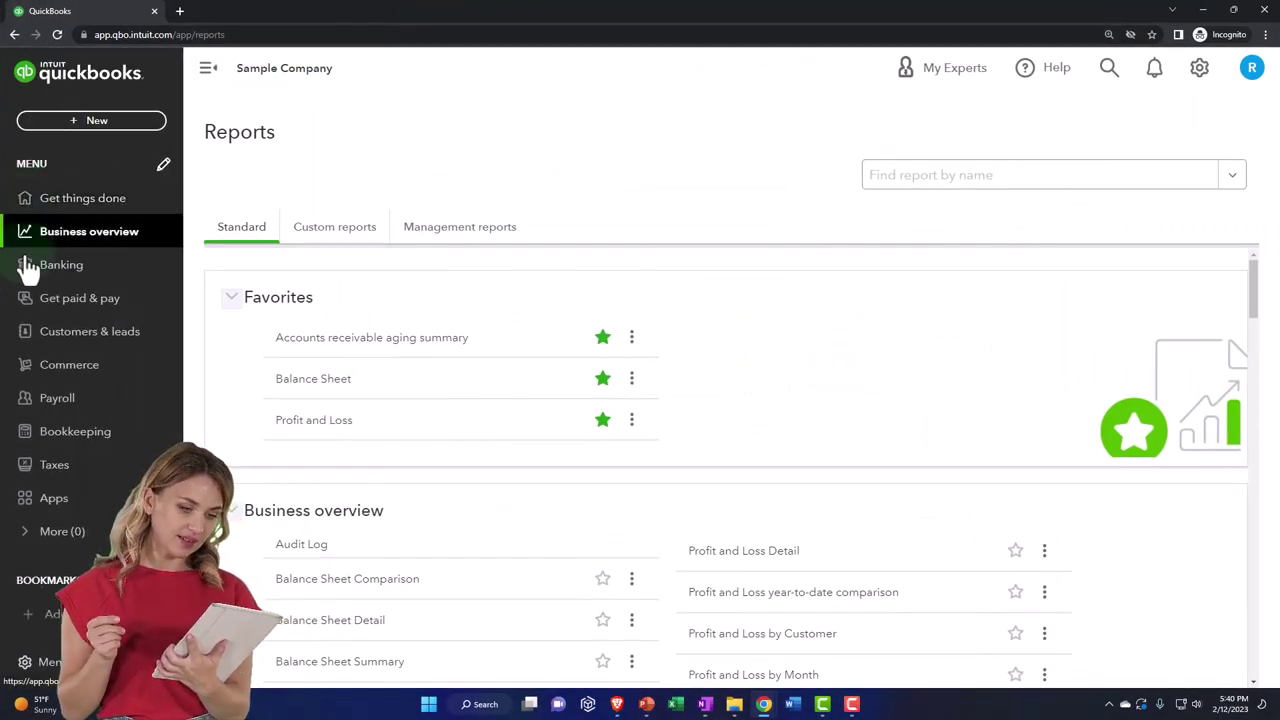
{"action": "left_click", "coordinate": [57, 434]}
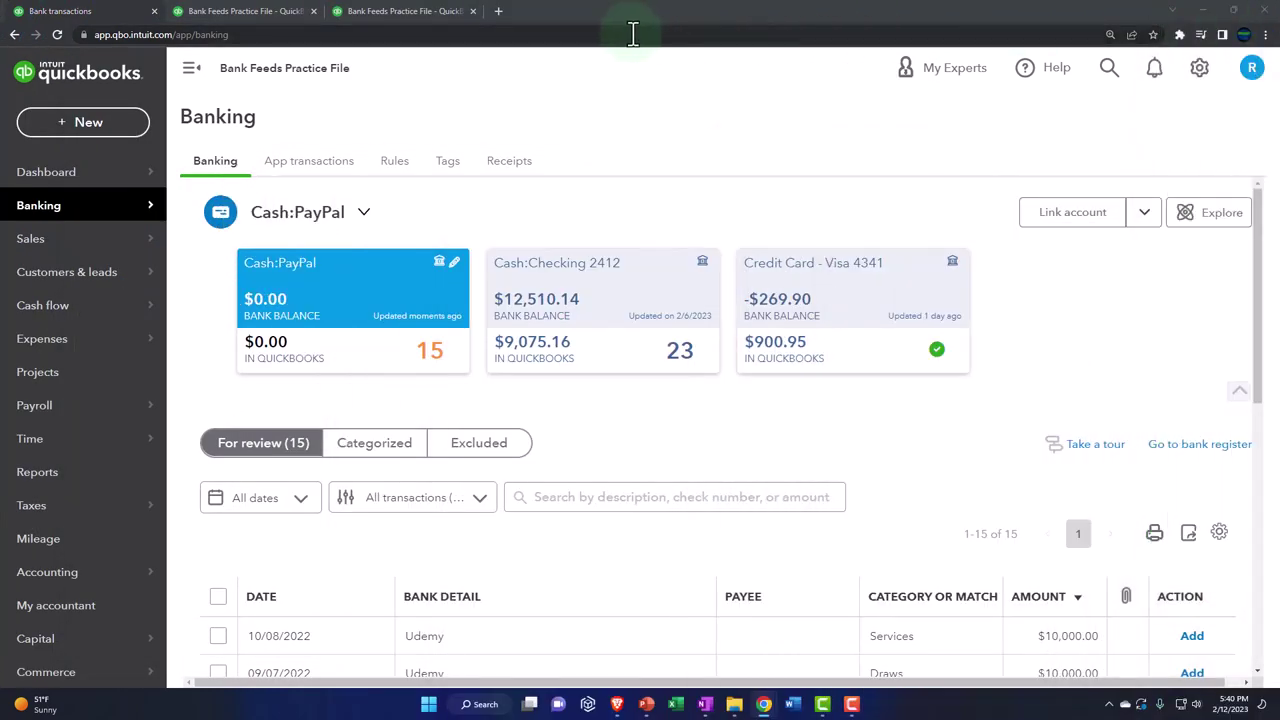
Examine the Cash:PayPal transactions awaiting review with the navigation menu collapsed, and switch to the Cash:Checking 2412 feed.
{"action": "left_click", "coordinate": [193, 72]}
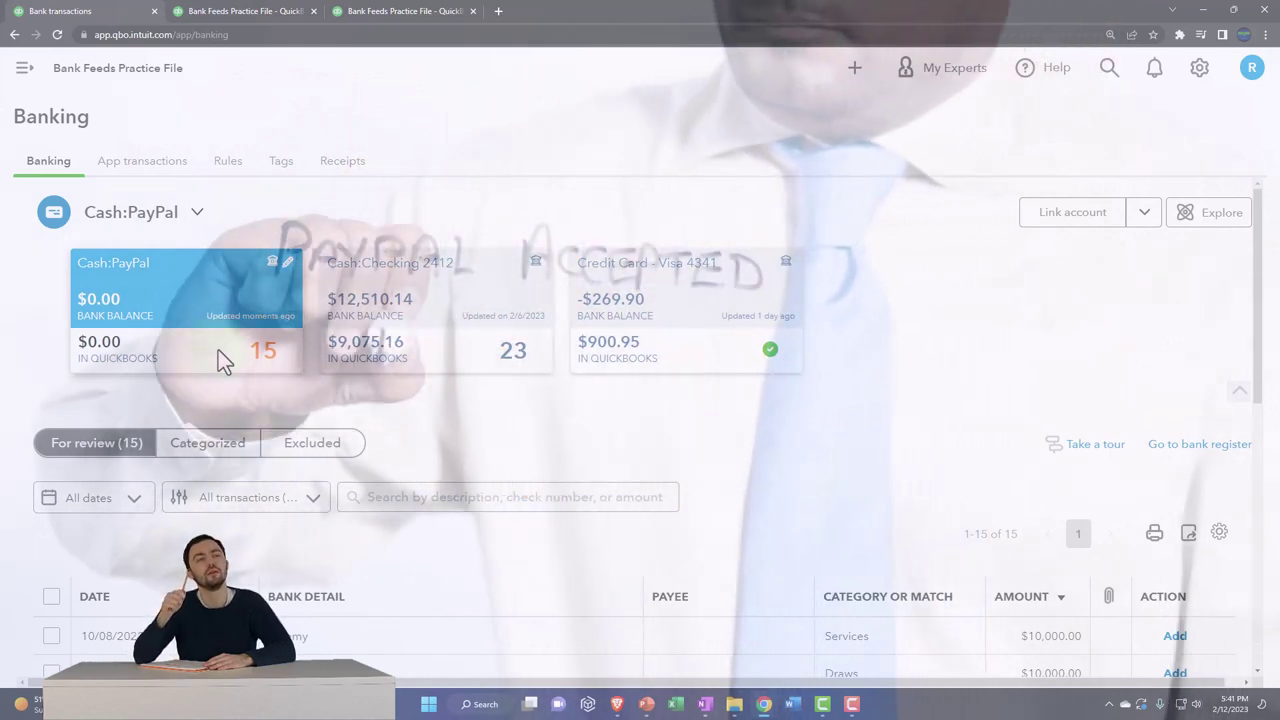
{"action": "scroll", "coordinate": [218, 350], "scroll_direction": "down", "scroll_amount": 3}
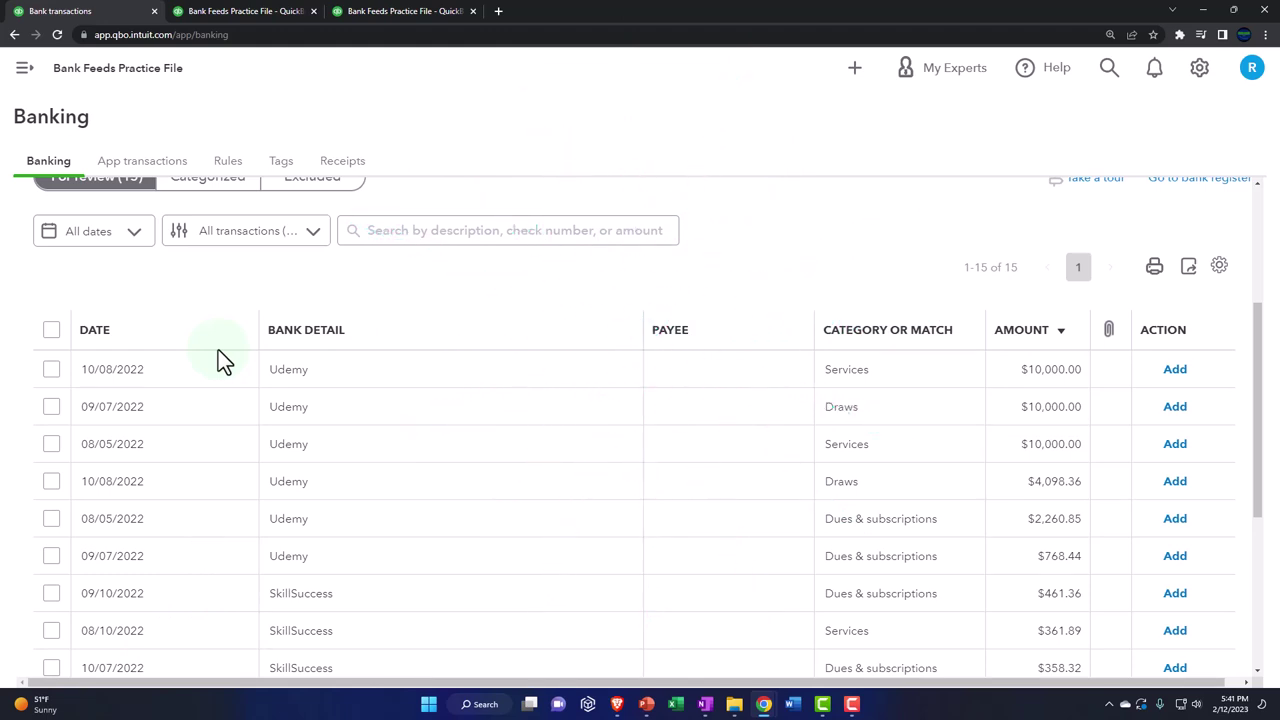
{"action": "scroll", "coordinate": [220, 358], "scroll_direction": "down", "scroll_amount": 3}
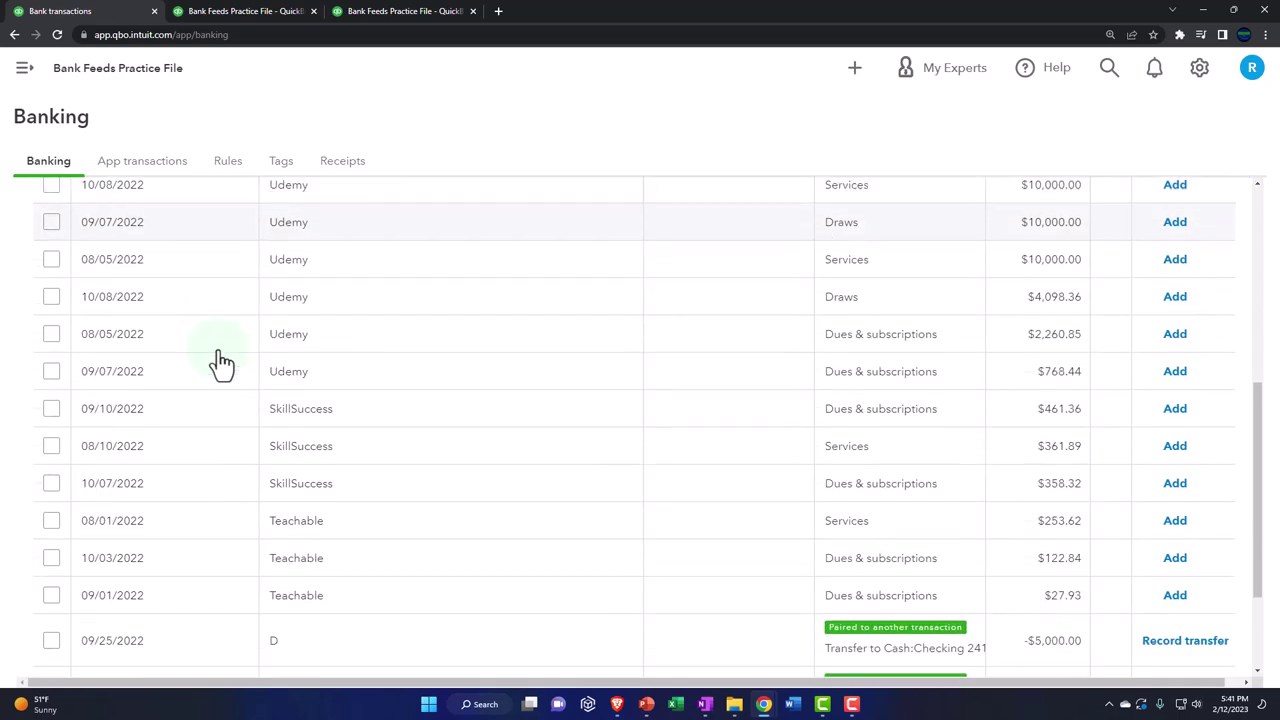
{"action": "scroll", "coordinate": [222, 362], "scroll_direction": "down", "scroll_amount": 2}
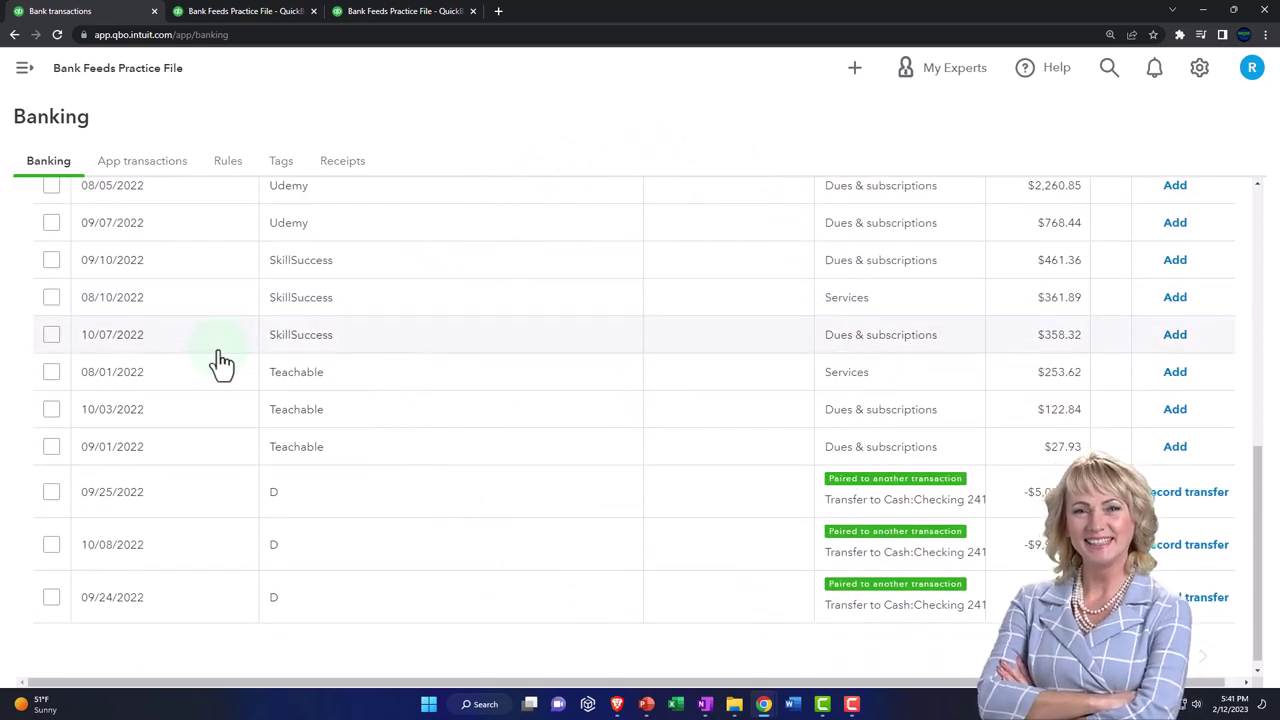
{"action": "scroll", "coordinate": [222, 362], "scroll_direction": "up", "scroll_amount": 8}
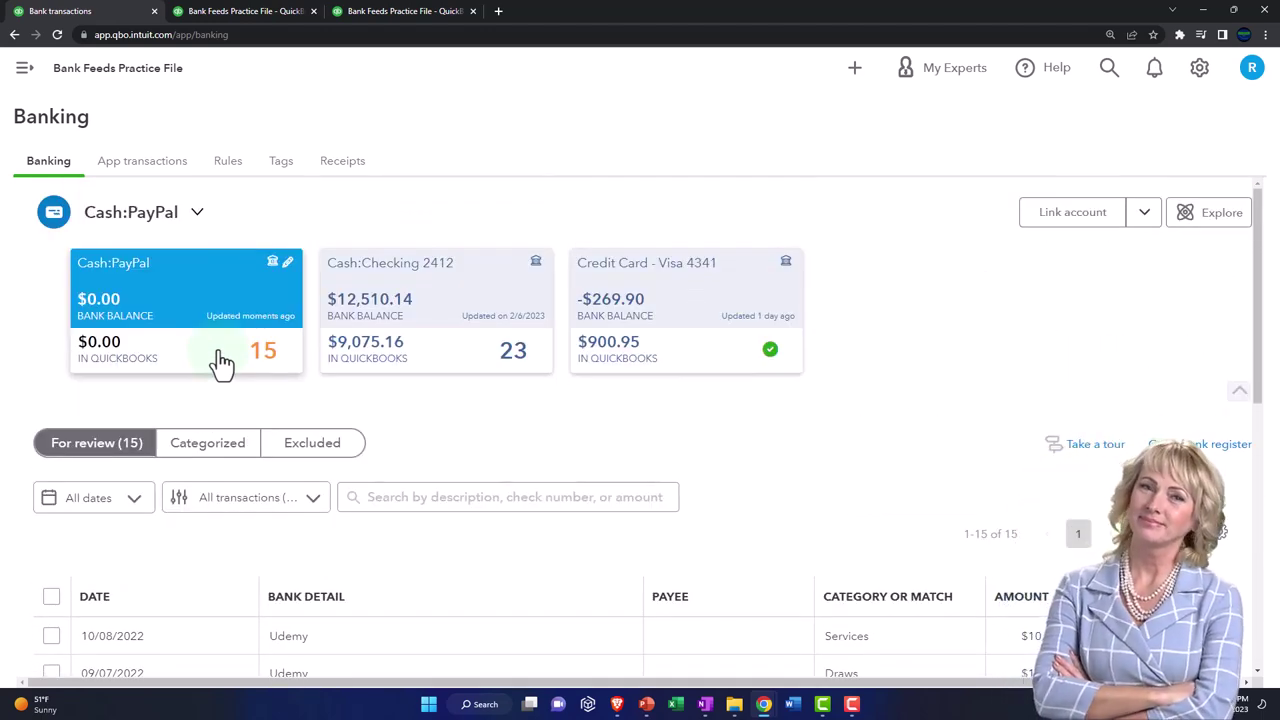
{"action": "left_click", "coordinate": [375, 358]}
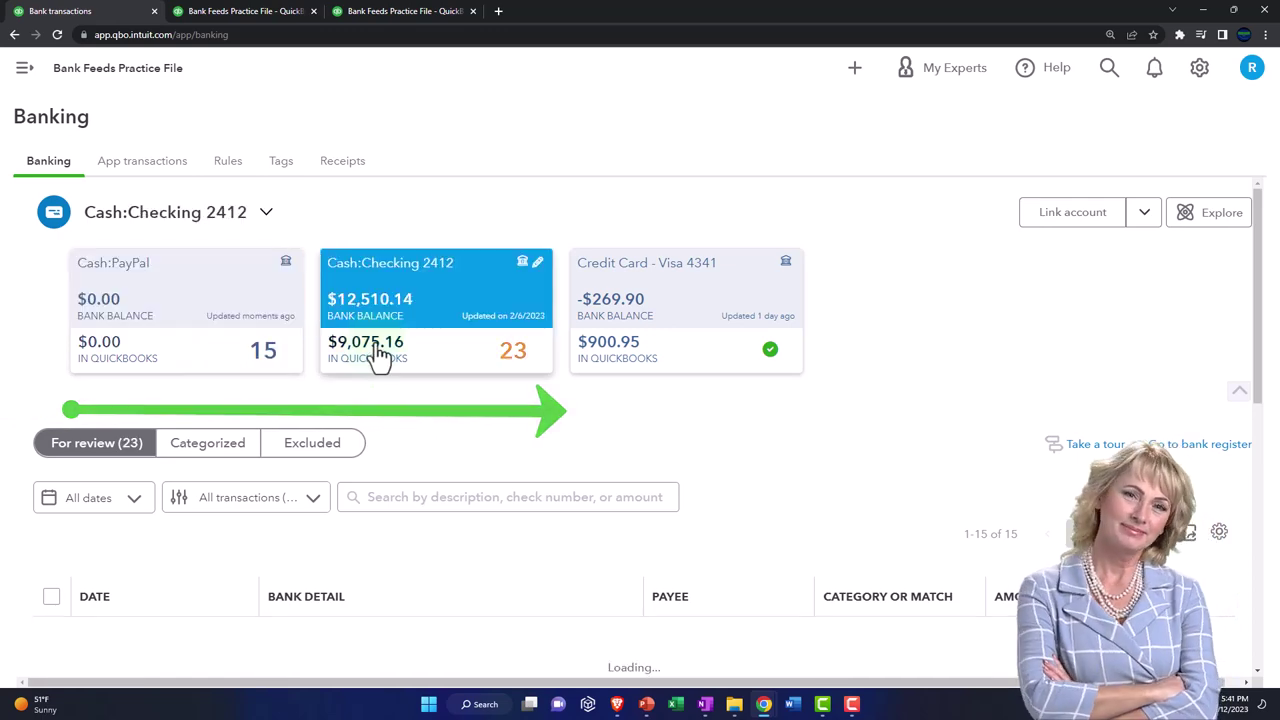
Examine the Cash:Checking 2412 transactions awaiting review, and compare them with the Udemy and SkillSuccess entries in the Cash:PayPal feed.
{"action": "scroll", "coordinate": [376, 355], "scroll_direction": "down", "scroll_amount": 2}
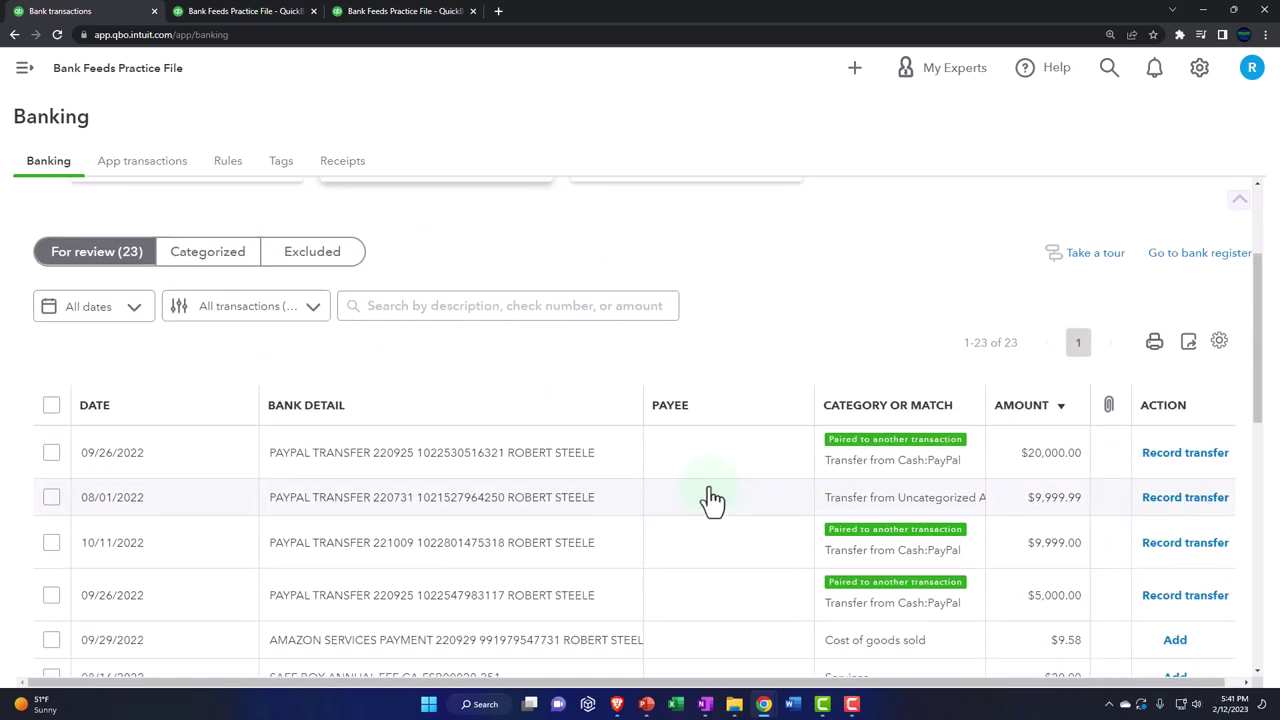
{"action": "scroll", "coordinate": [710, 500], "scroll_direction": "up", "scroll_amount": 2}
{"action": "left_click", "coordinate": [193, 349]}
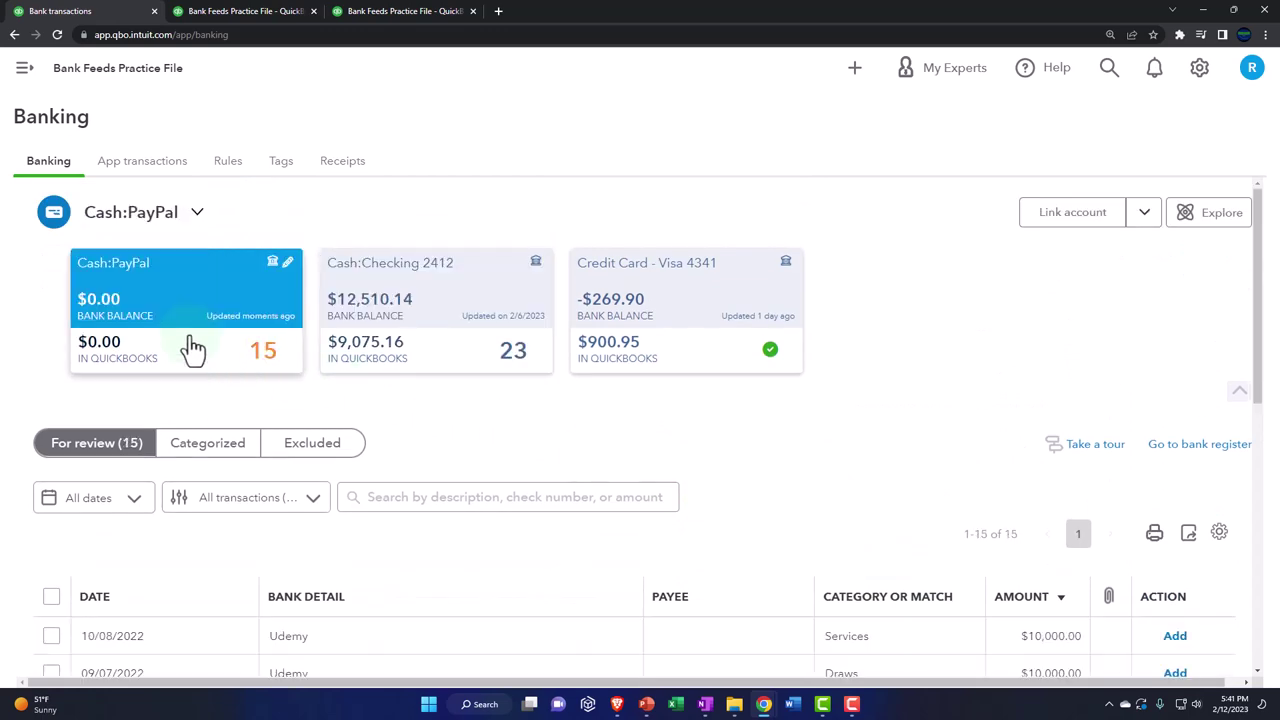
{"action": "scroll", "coordinate": [190, 340], "scroll_direction": "down", "scroll_amount": 3}
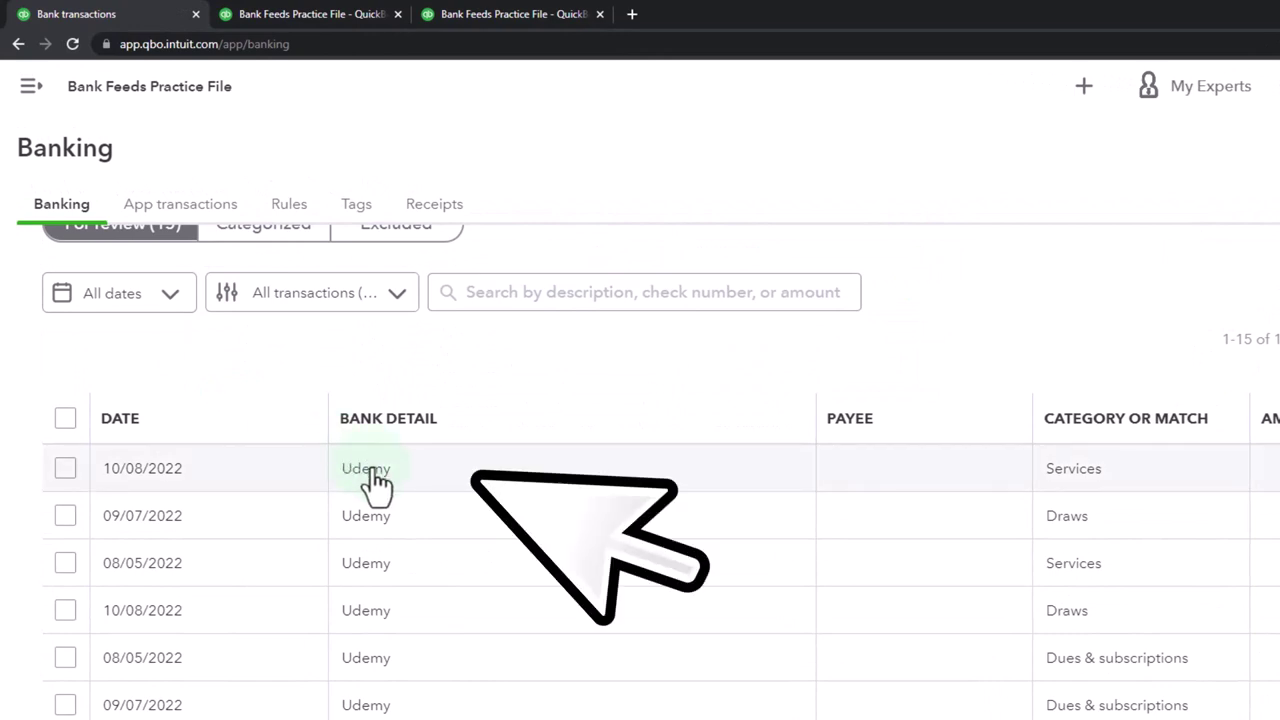
{"action": "scroll", "coordinate": [375, 485], "scroll_direction": "down", "scroll_amount": 1}
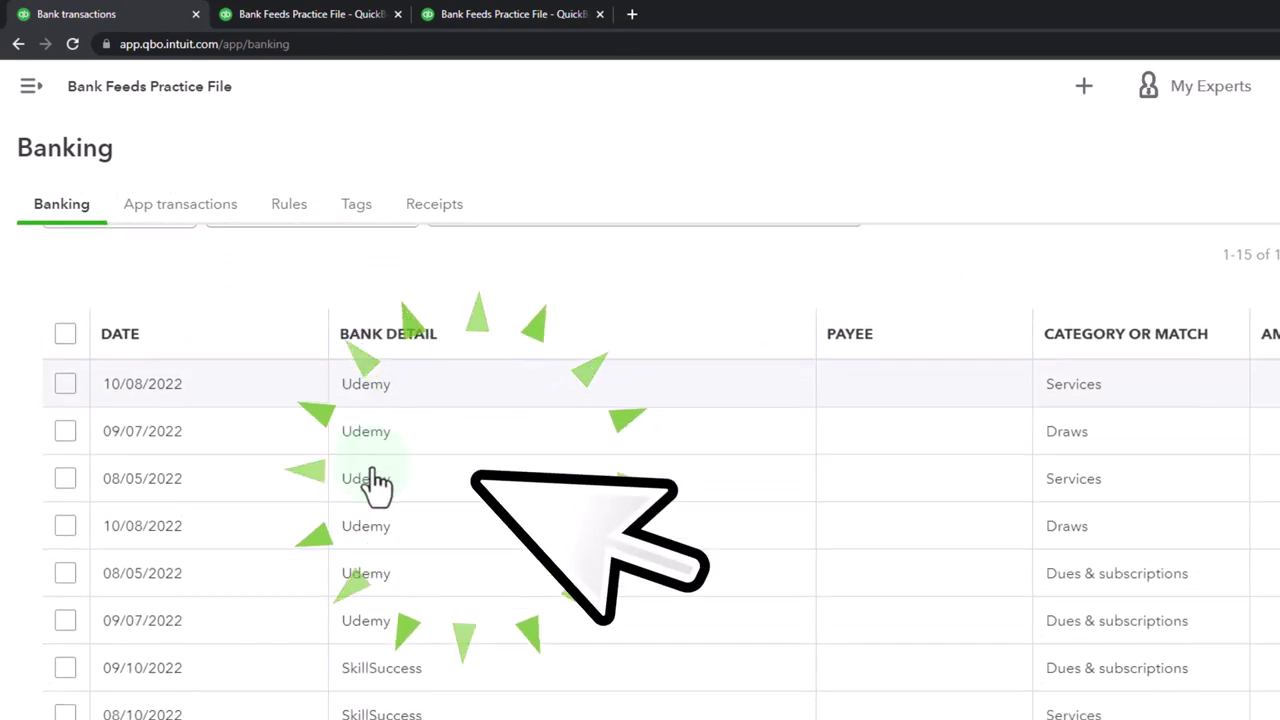
{"action": "scroll", "coordinate": [375, 485], "scroll_direction": "up", "scroll_amount": 3}
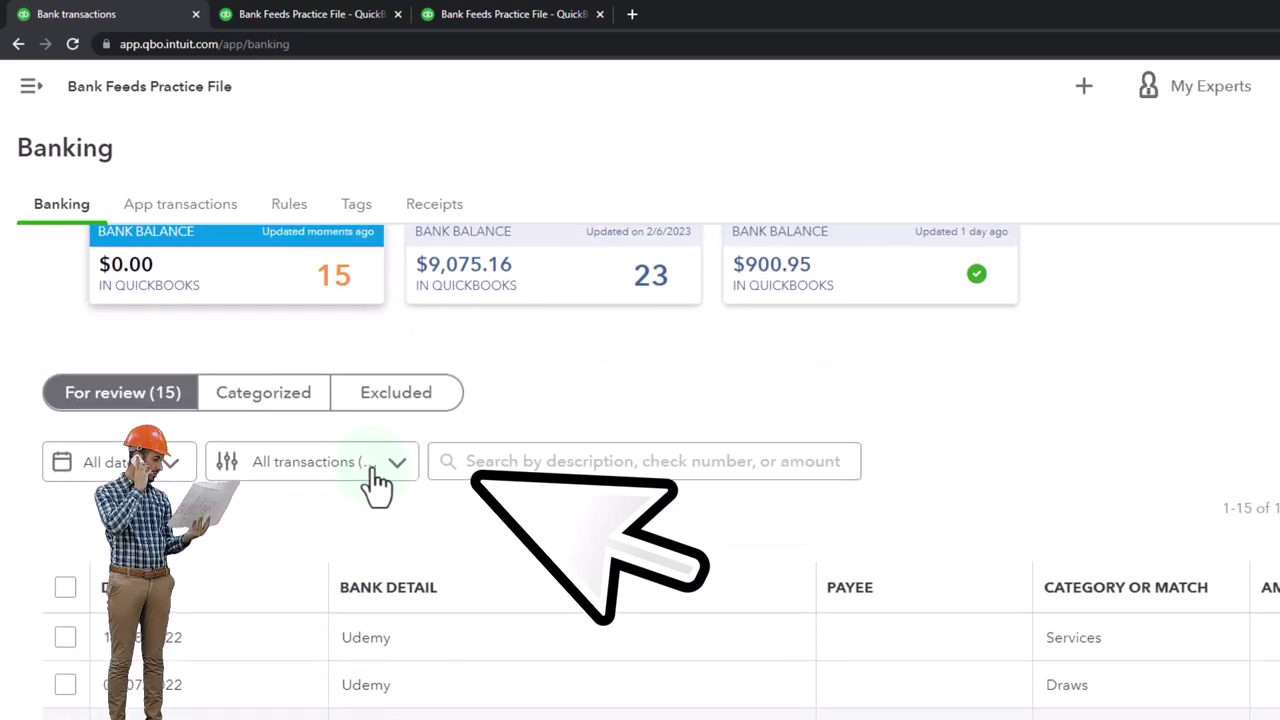
{"action": "scroll", "coordinate": [375, 485], "scroll_direction": "up", "scroll_amount": 1}
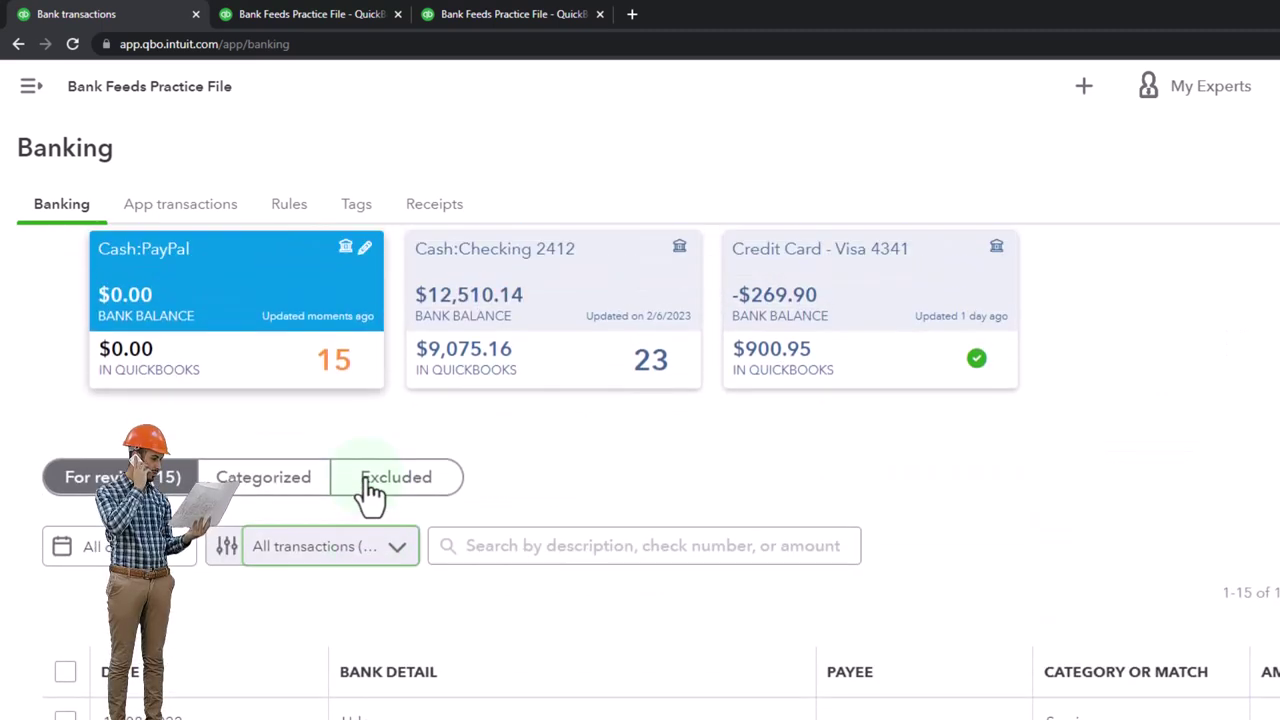
Check the PayPal transfers in the Cash:Checking 2412 feed, and return to the Cash:PayPal transactions awaiting review.
{"action": "left_click", "coordinate": [522, 355]}
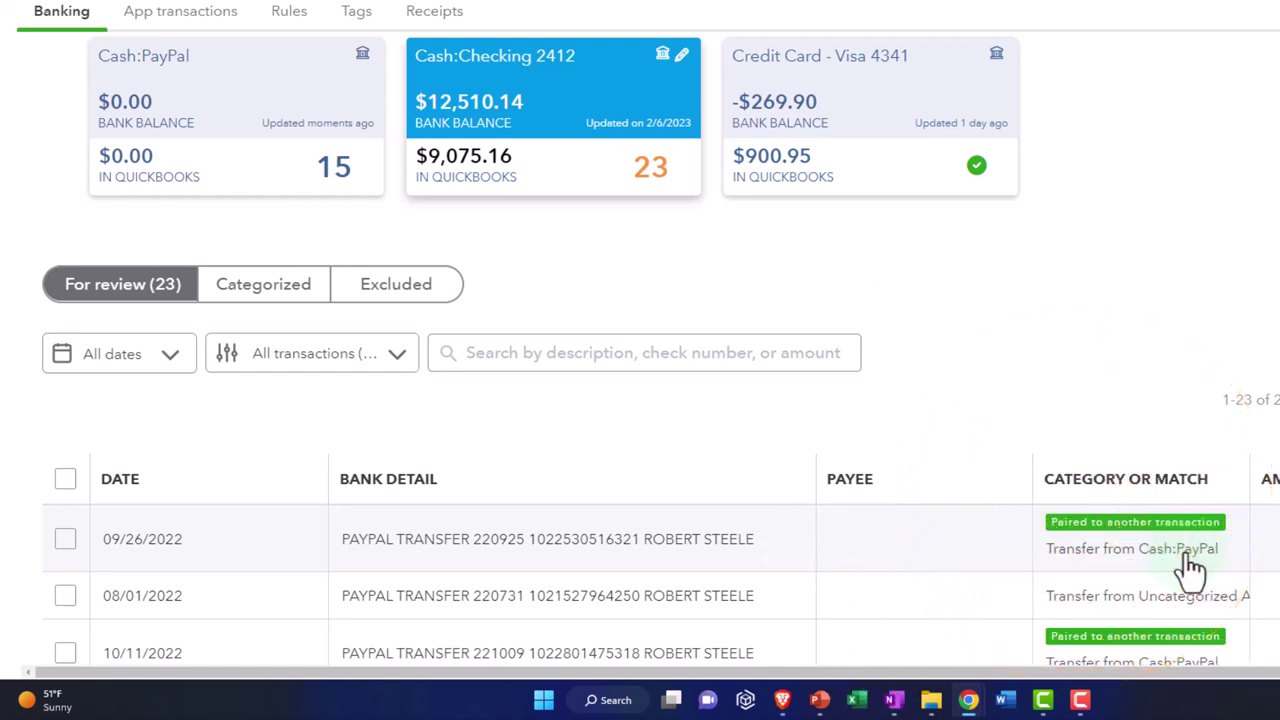
{"action": "left_click", "coordinate": [253, 140]}
{"action": "scroll", "coordinate": [460, 475], "scroll_direction": "down", "scroll_amount": 3}
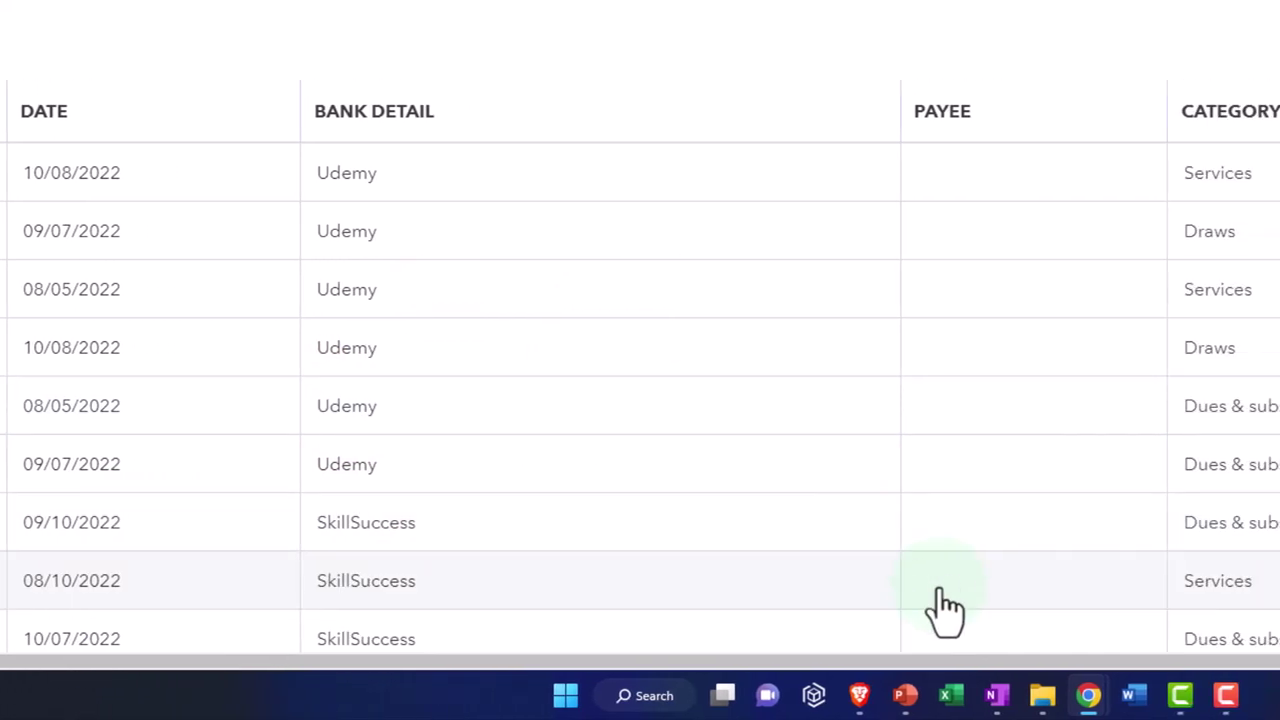
Switch to OneNote to view the accounting flowchart, and return to the bank transactions in the browser.
{"action": "left_click", "coordinate": [872, 700]}
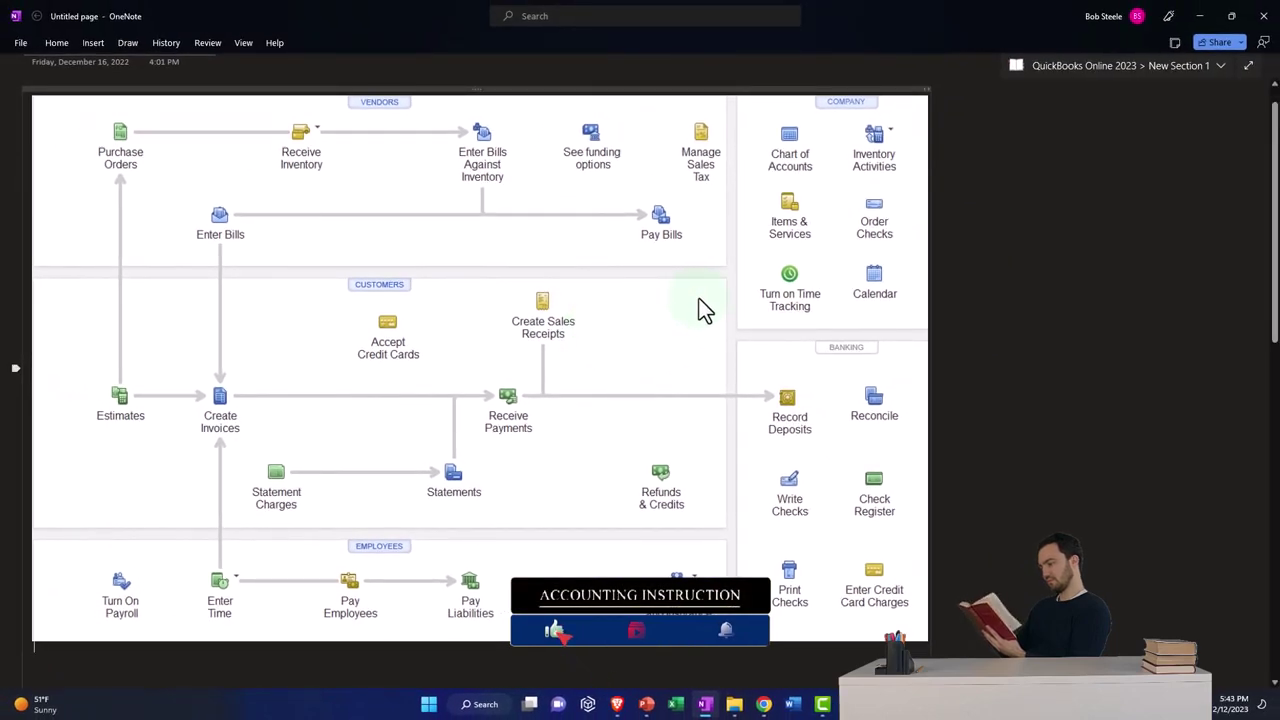
{"action": "left_click", "coordinate": [1200, 16]}
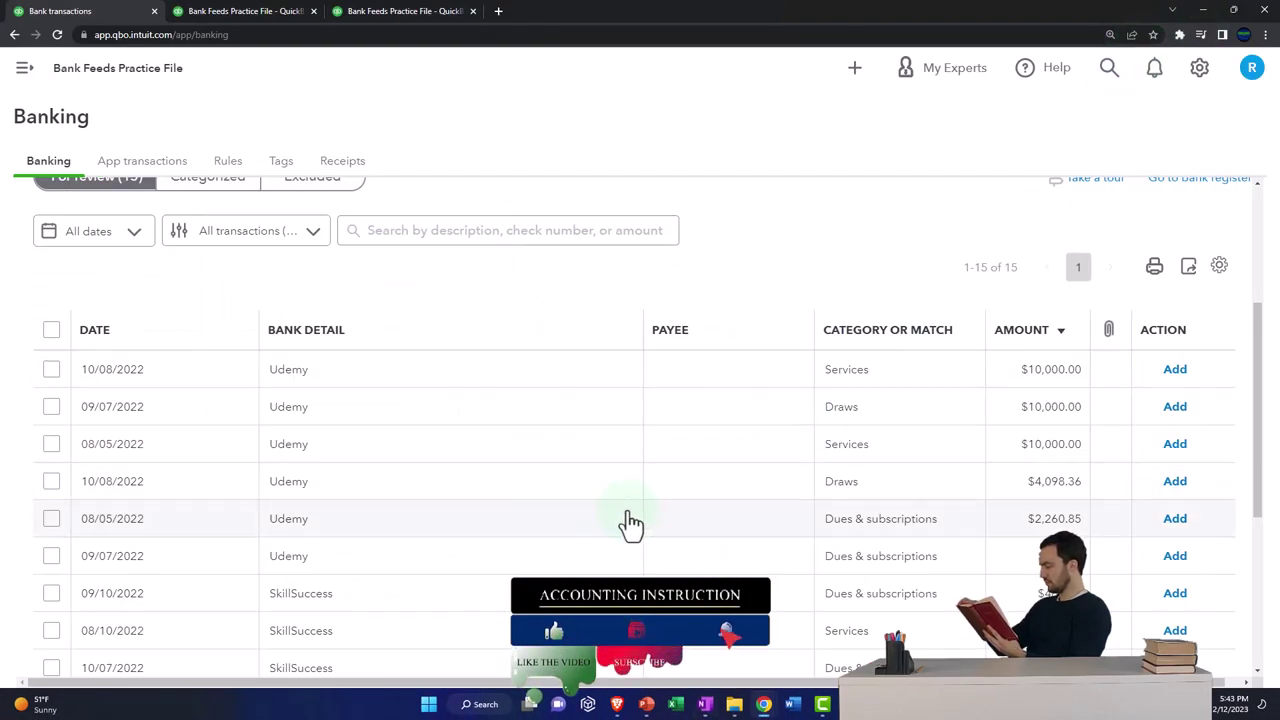
Expand the 10/08/2022 Udemy deposit of $10,000.00, copy its memo text as the payee, and save Udemy as a new customer.
{"action": "left_click", "coordinate": [425, 383]}
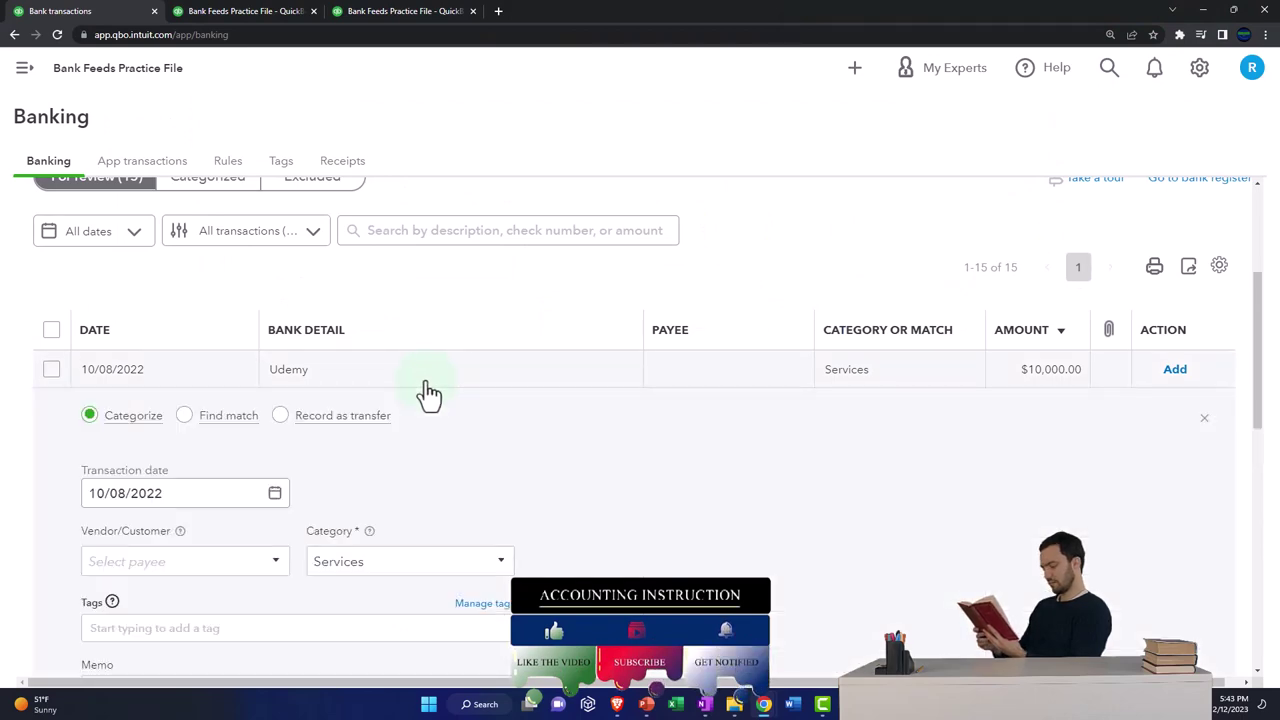
{"action": "scroll", "coordinate": [428, 393], "scroll_direction": "down", "scroll_amount": 1}
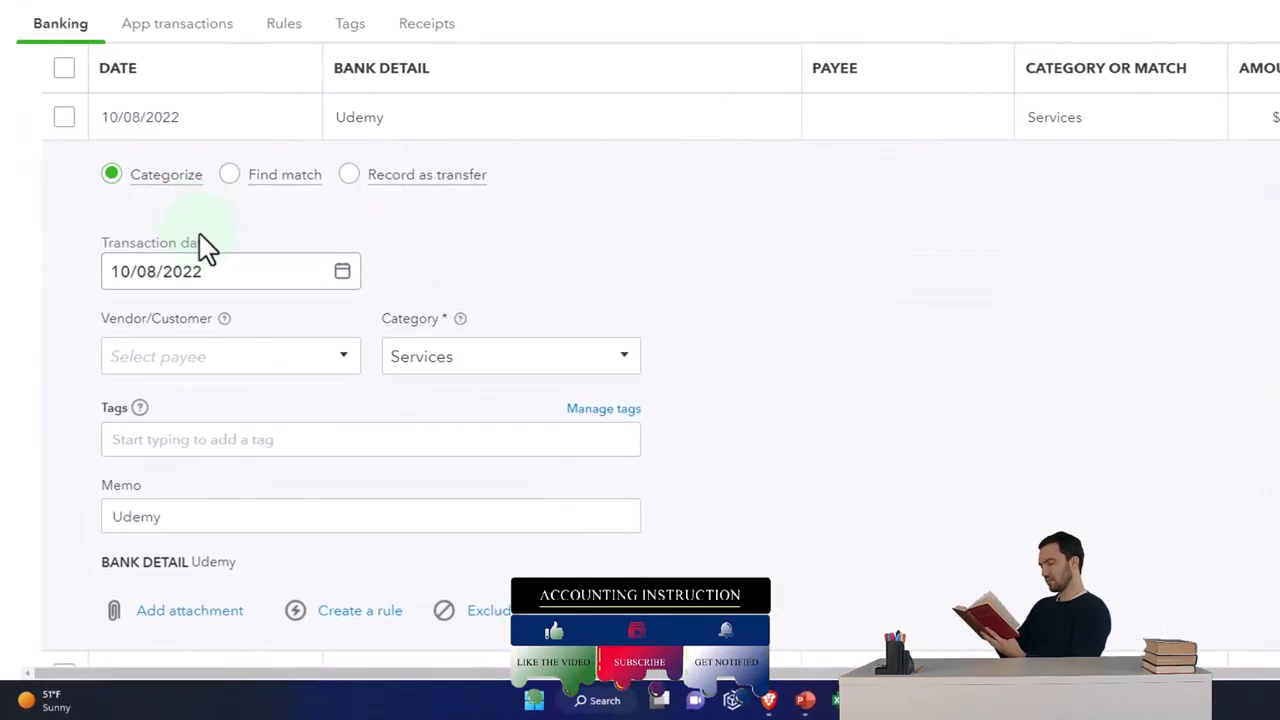
{"action": "left_click_drag", "start_coordinate": [189, 520], "coordinate": [75, 508]}
{"action": "key", "text": "ctrl+c"}
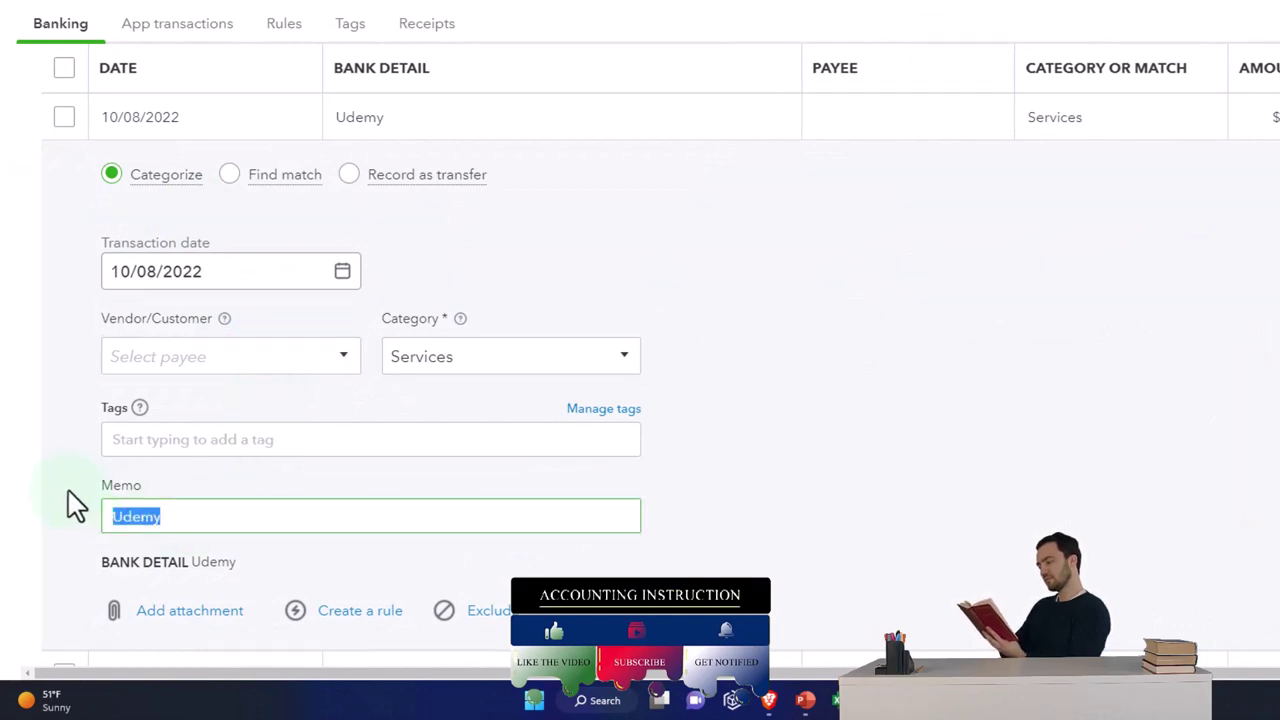
{"action": "left_click", "coordinate": [143, 362]}
{"action": "key", "text": "ctrl+v"}
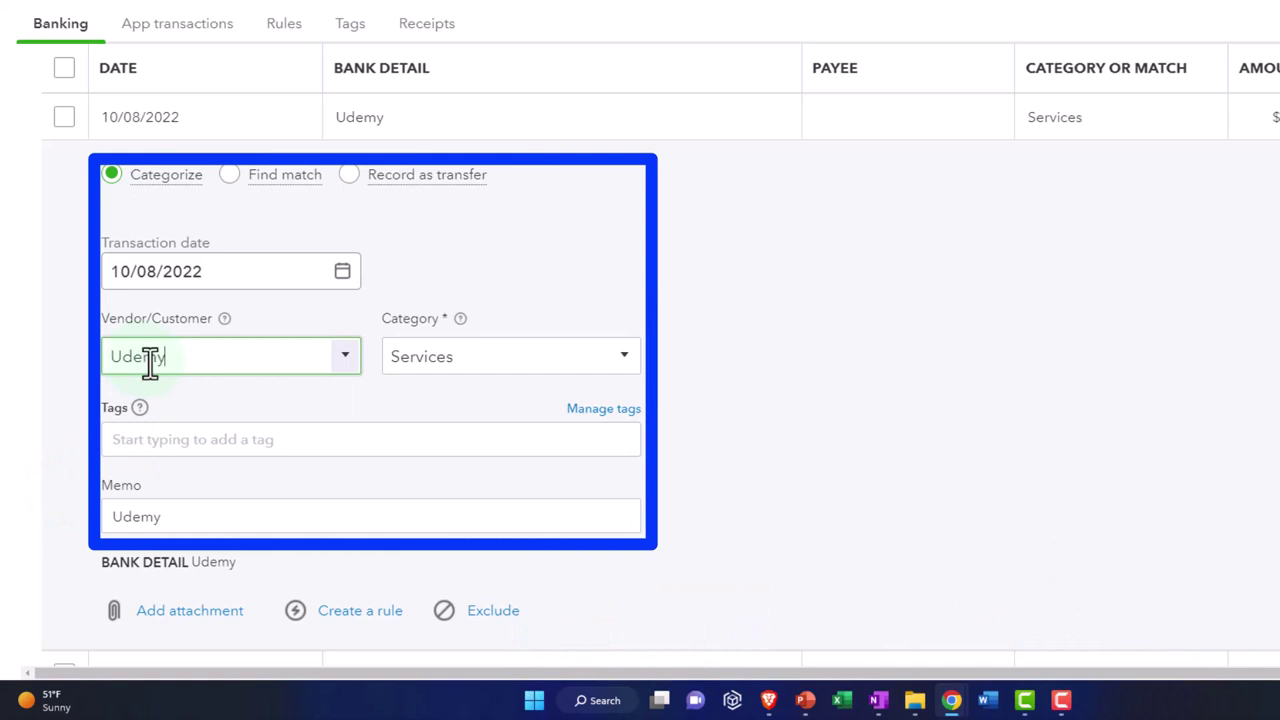
{"action": "left_click", "coordinate": [400, 128]}
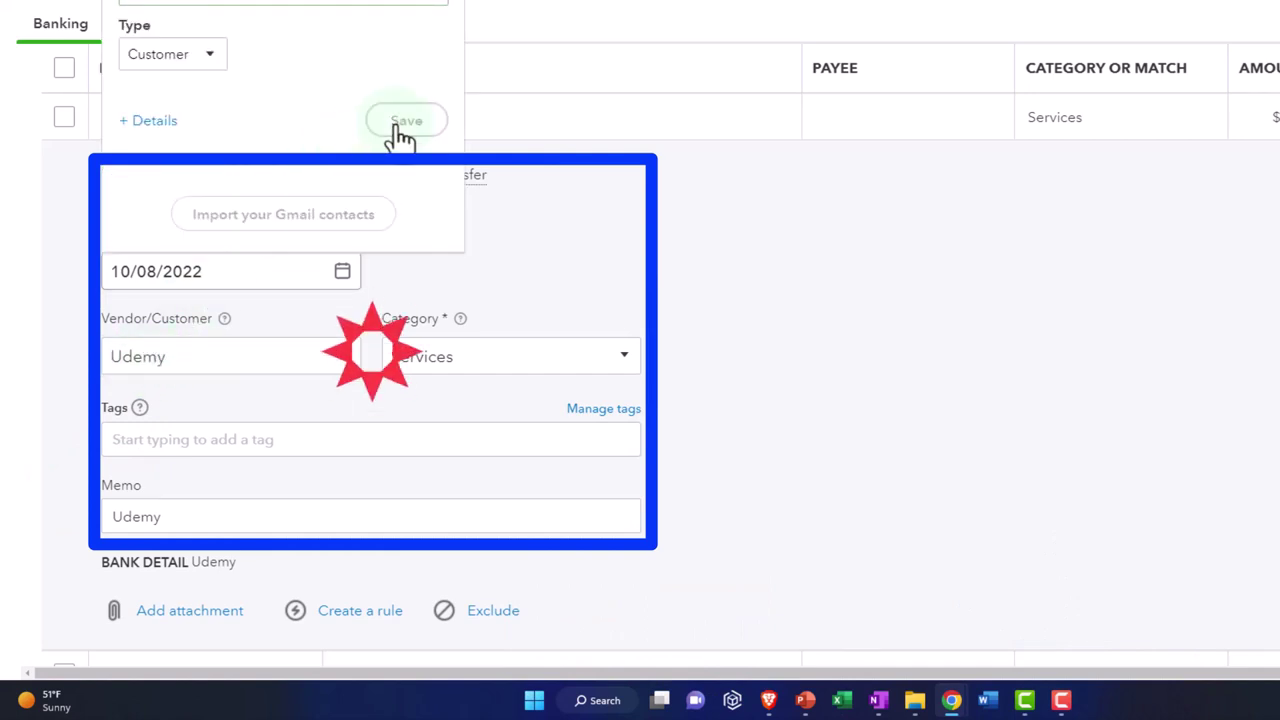
Start a new category account for the Udemy deposit, with account type Income and detail type Other Primary Income.
{"action": "scroll", "coordinate": [400, 140], "scroll_direction": "down", "scroll_amount": 1}
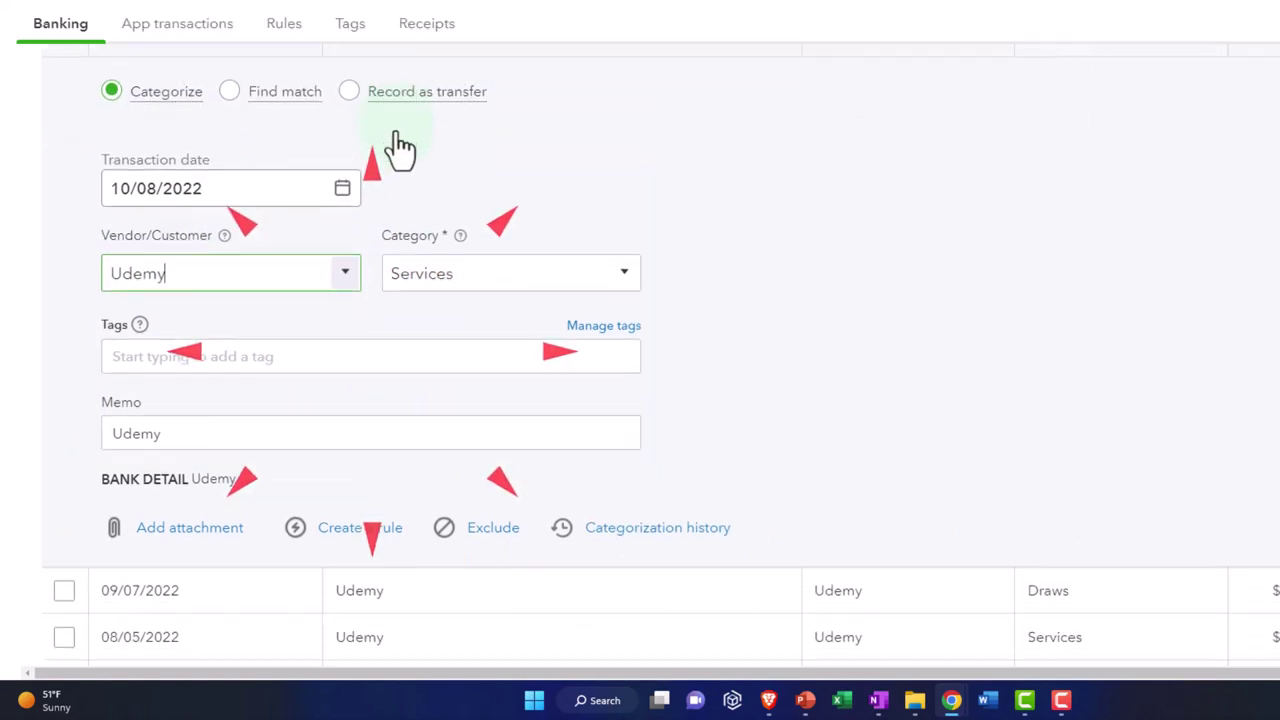
{"action": "left_click", "coordinate": [632, 290]}
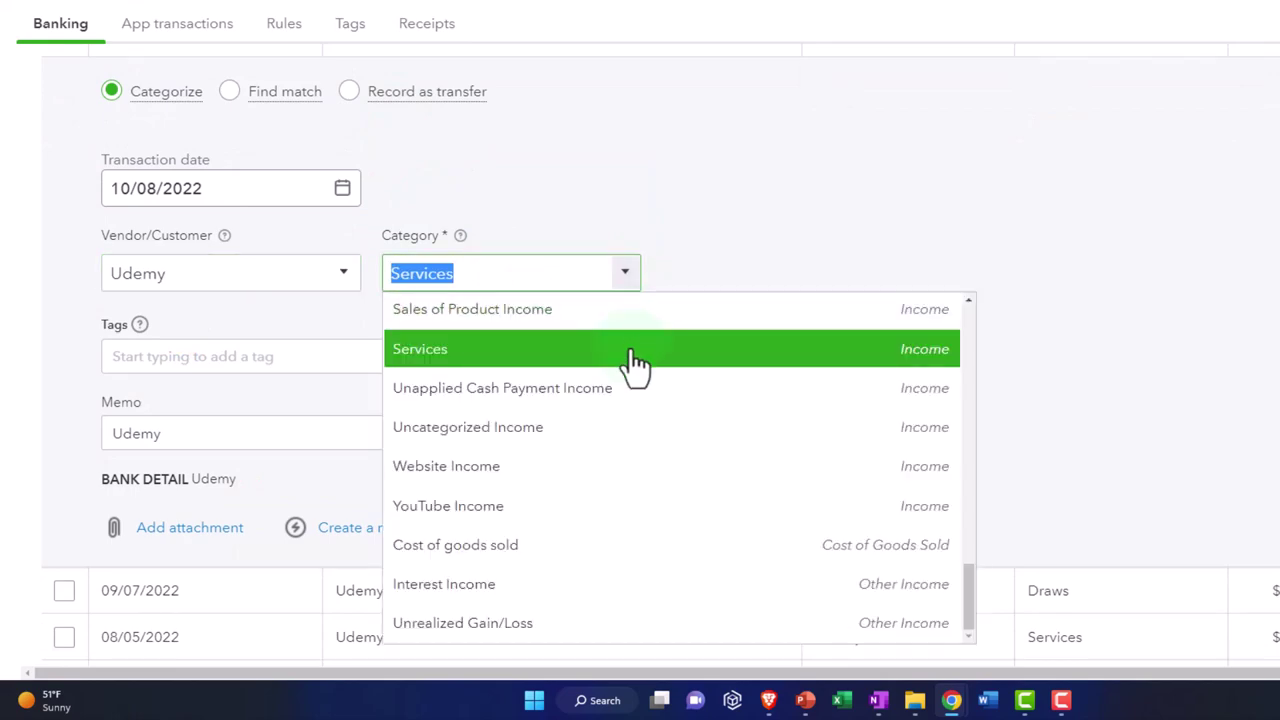
{"action": "scroll", "coordinate": [617, 423], "scroll_direction": "up", "scroll_amount": 15}
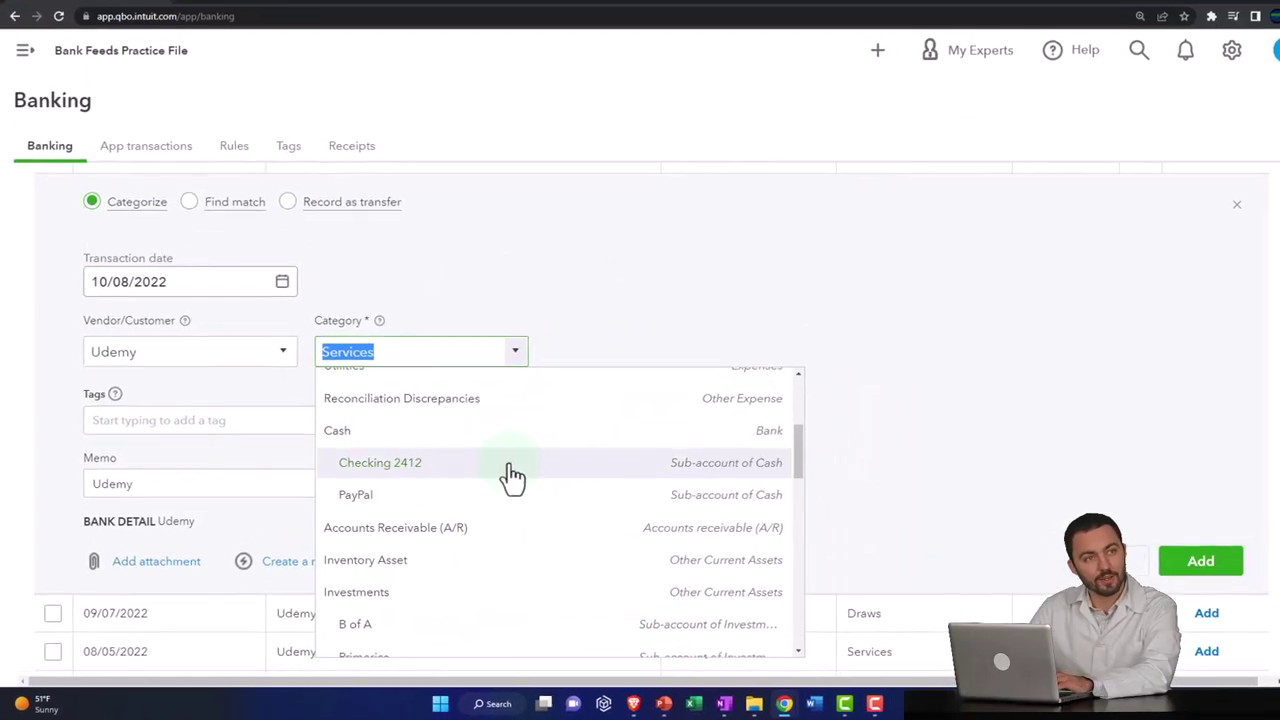
{"action": "scroll", "coordinate": [512, 478], "scroll_direction": "up", "scroll_amount": 5}
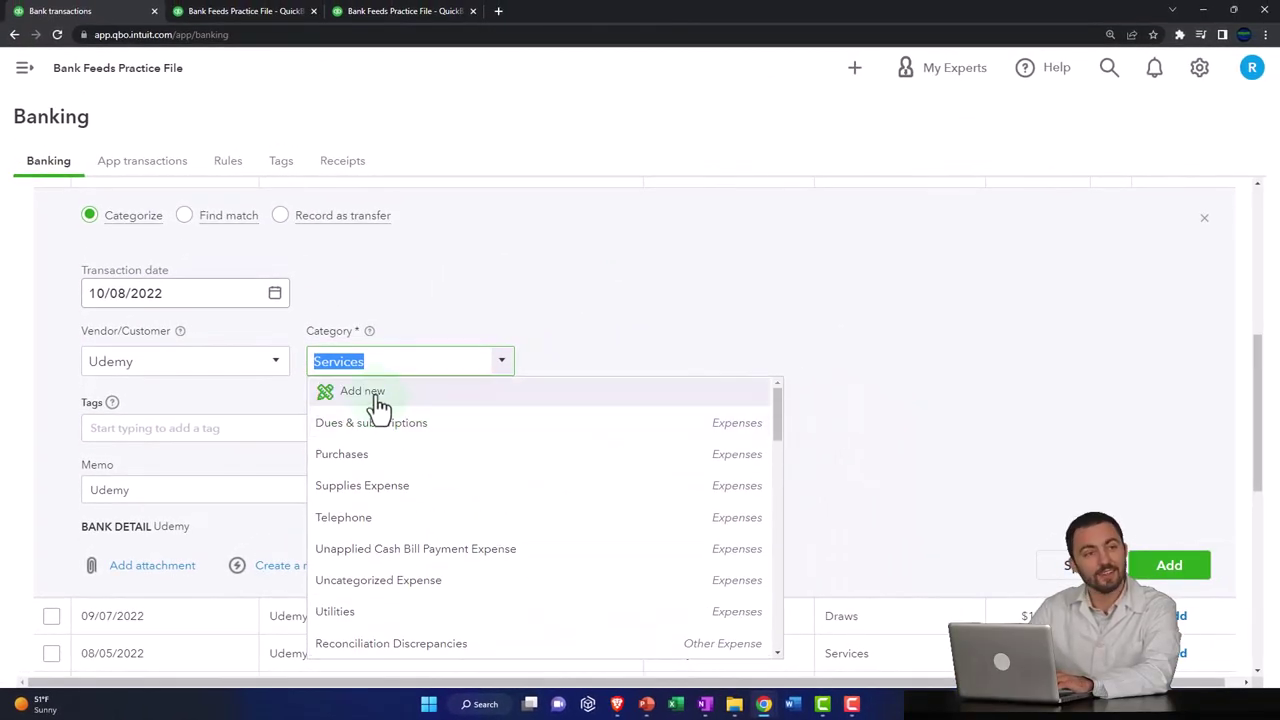
{"action": "left_click", "coordinate": [380, 405]}
{"action": "left_click", "coordinate": [437, 186]}
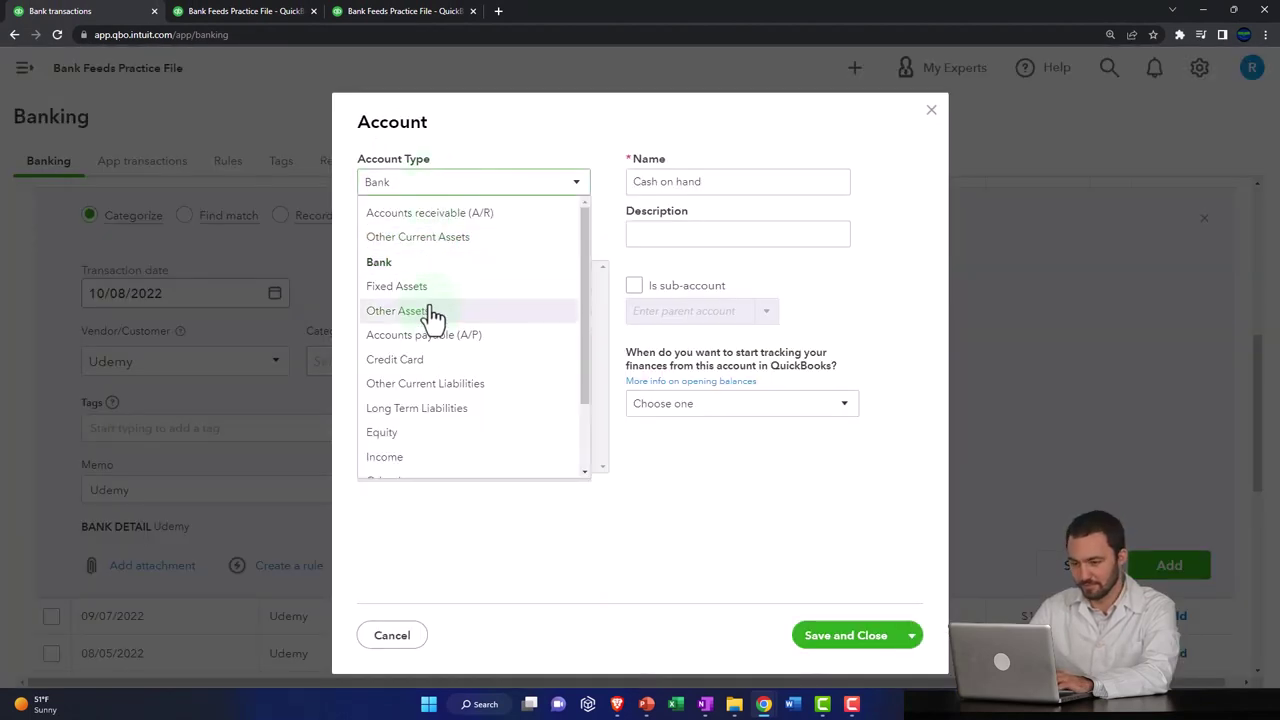
{"action": "scroll", "coordinate": [430, 338], "scroll_direction": "down", "scroll_amount": 2}
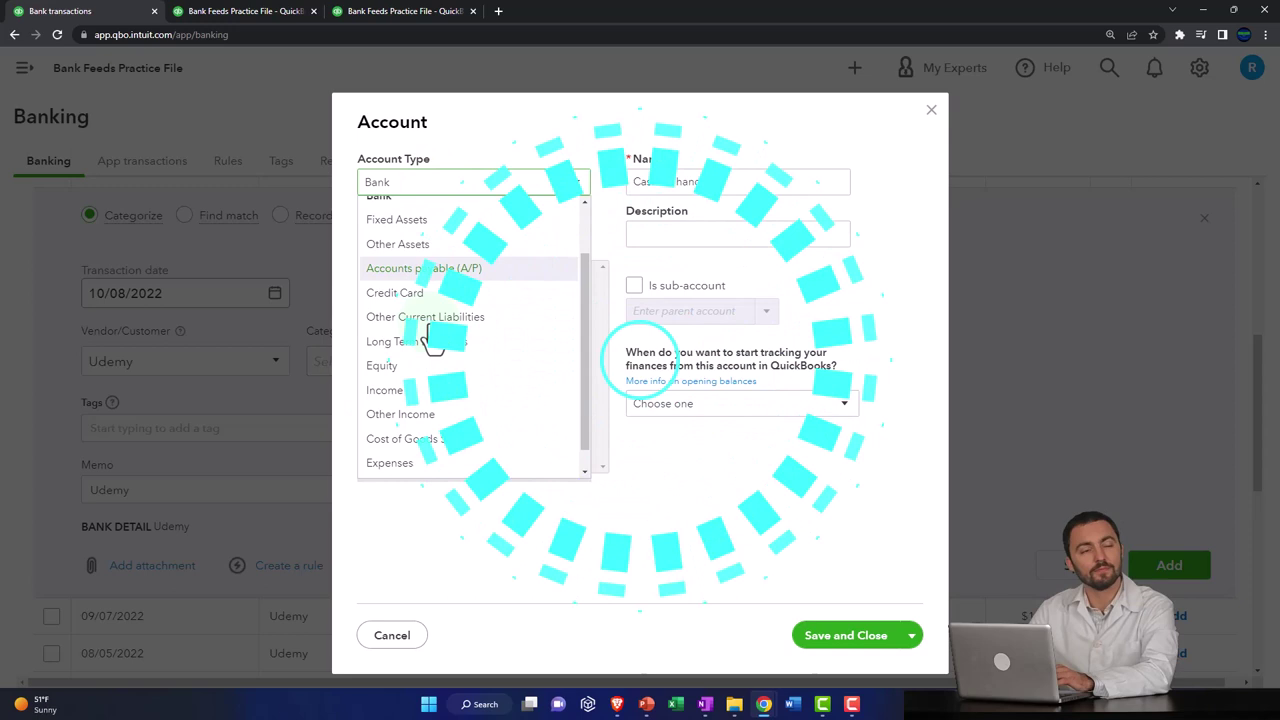
{"action": "left_click", "coordinate": [409, 392]}
{"action": "left_click", "coordinate": [574, 236]}
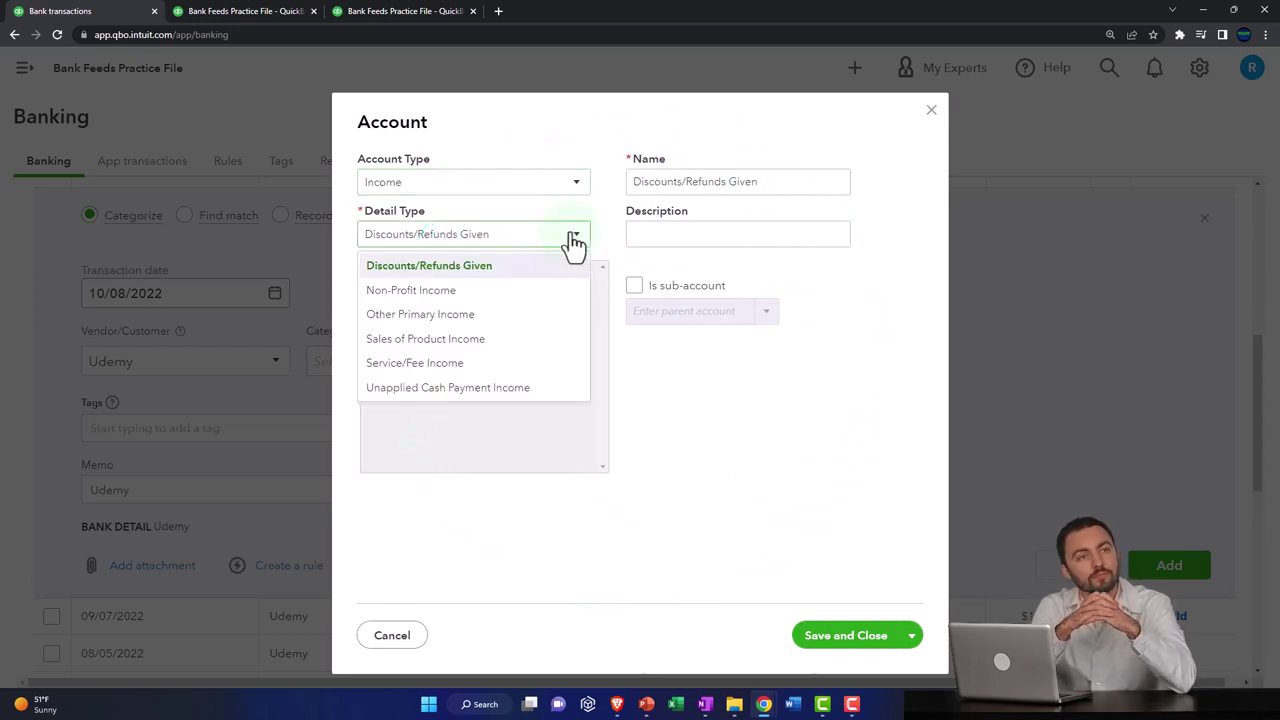
{"action": "left_click", "coordinate": [514, 316]}
Name the new income account Udemy Income and save it as the deposit's category.
{"action": "triple_click", "coordinate": [766, 180]}
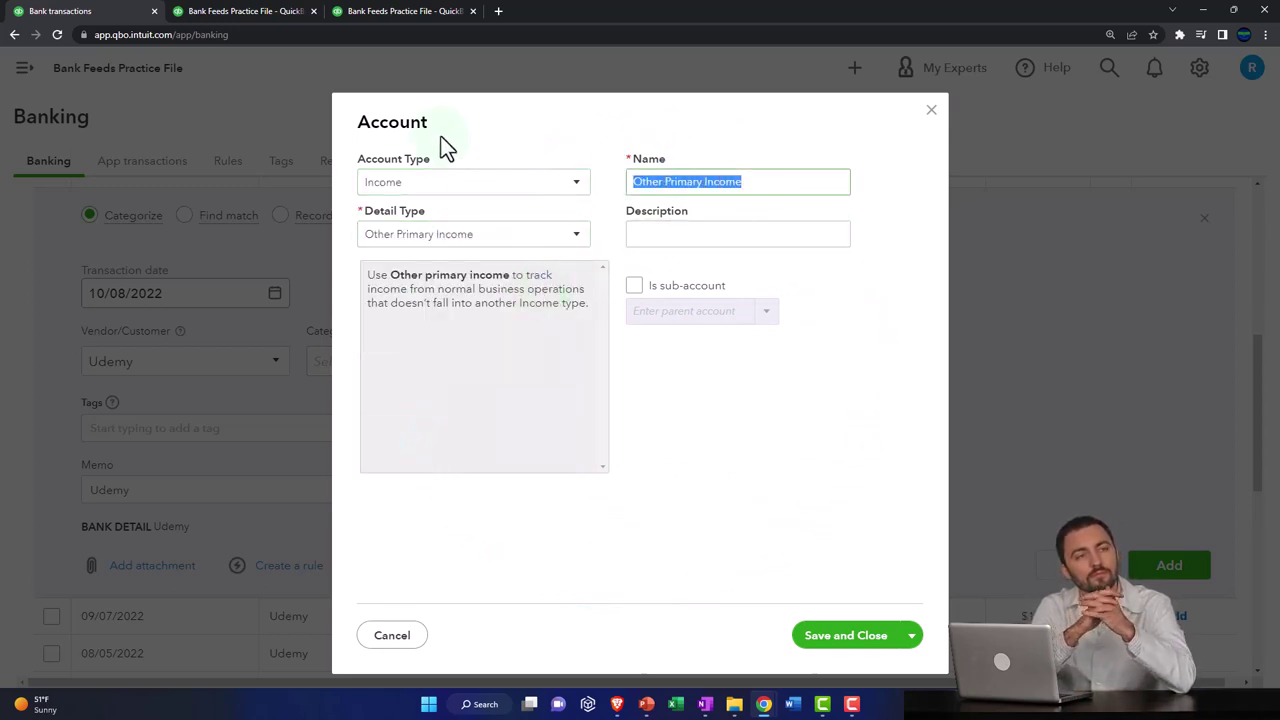
{"action": "type", "text": "Udemy"}
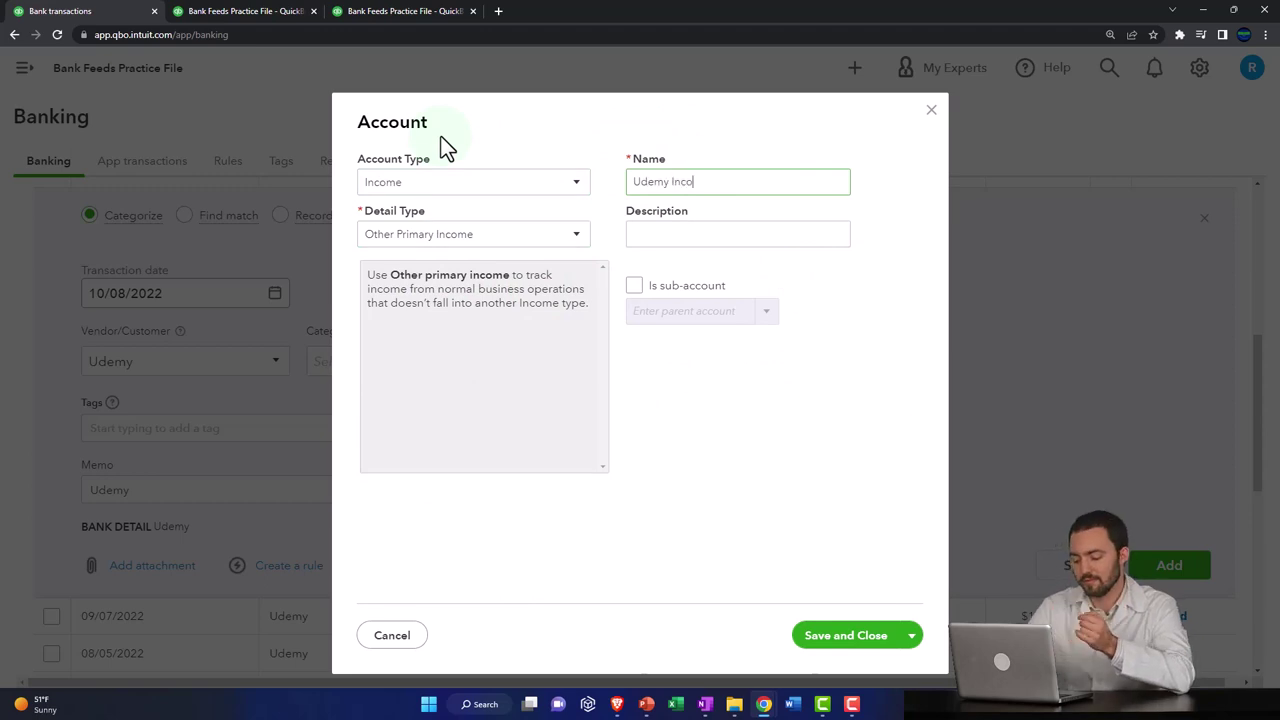
{"action": "key", "text": "Tab"}
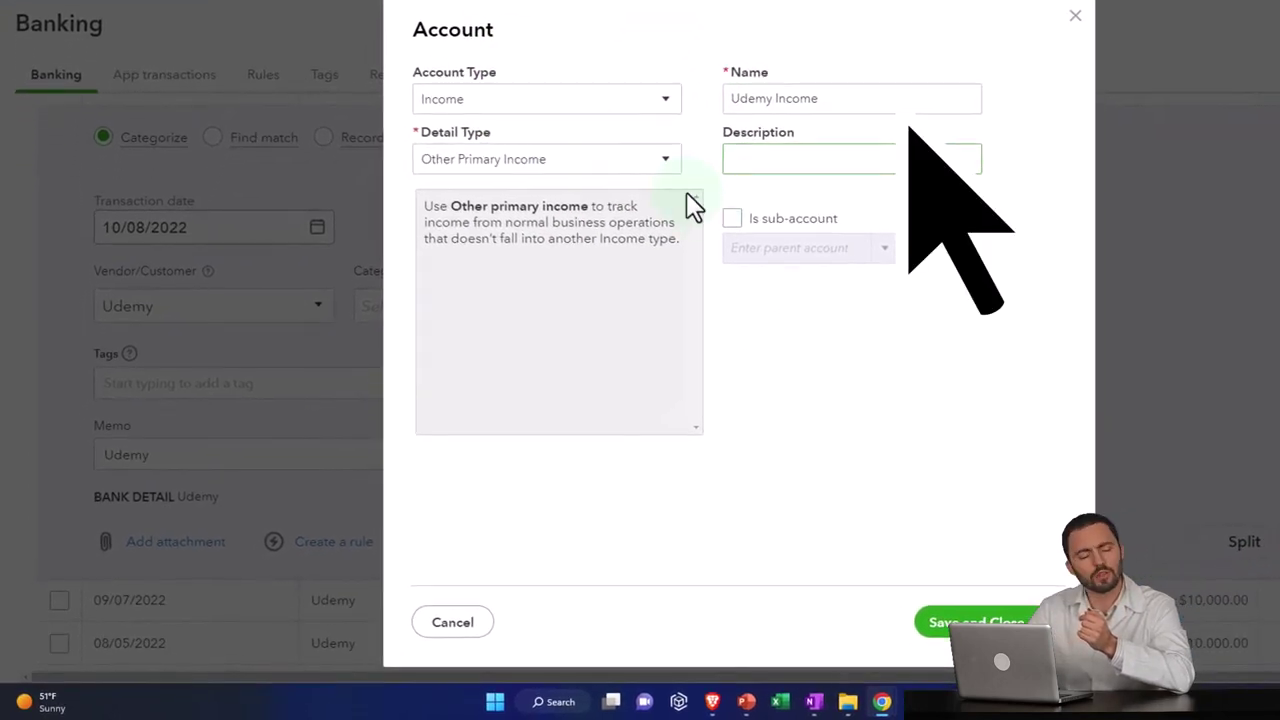
{"action": "left_click", "coordinate": [945, 623]}
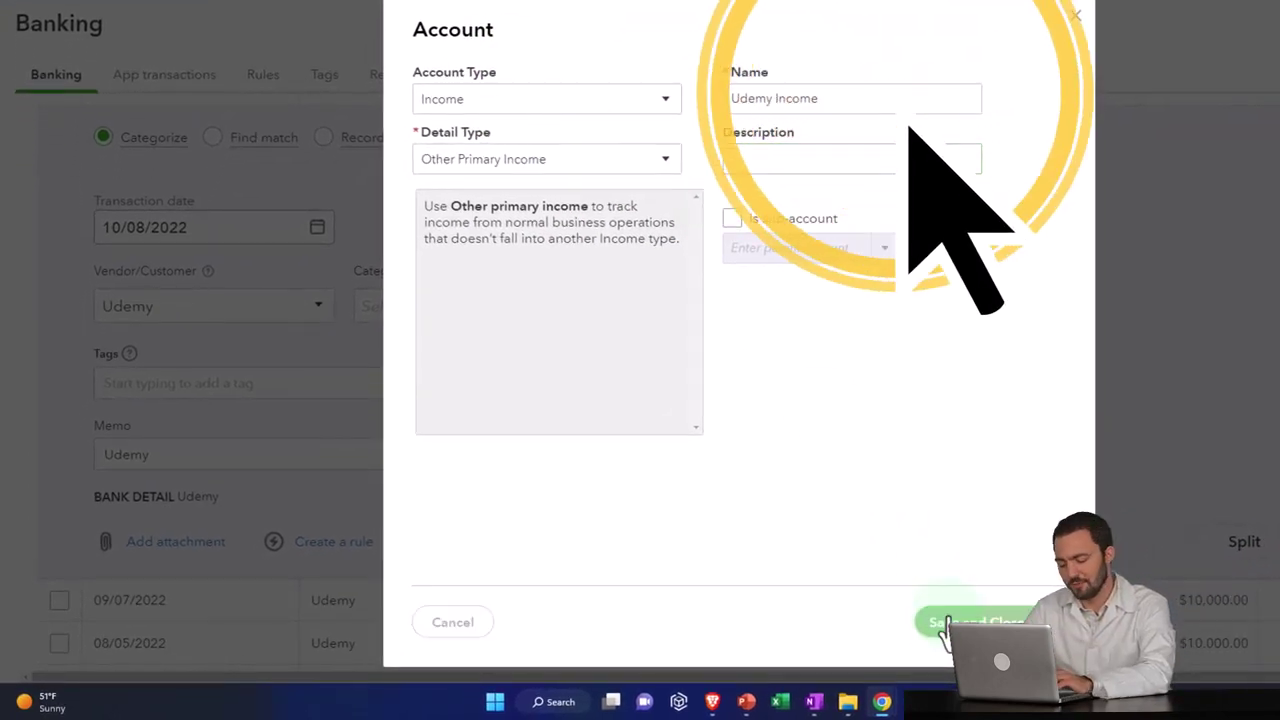
Start a bank rule named Udemy from this deposit, requiring all conditions and matching on bank text instead of description.
{"action": "scroll", "coordinate": [860, 514], "scroll_direction": "down", "scroll_amount": 2}
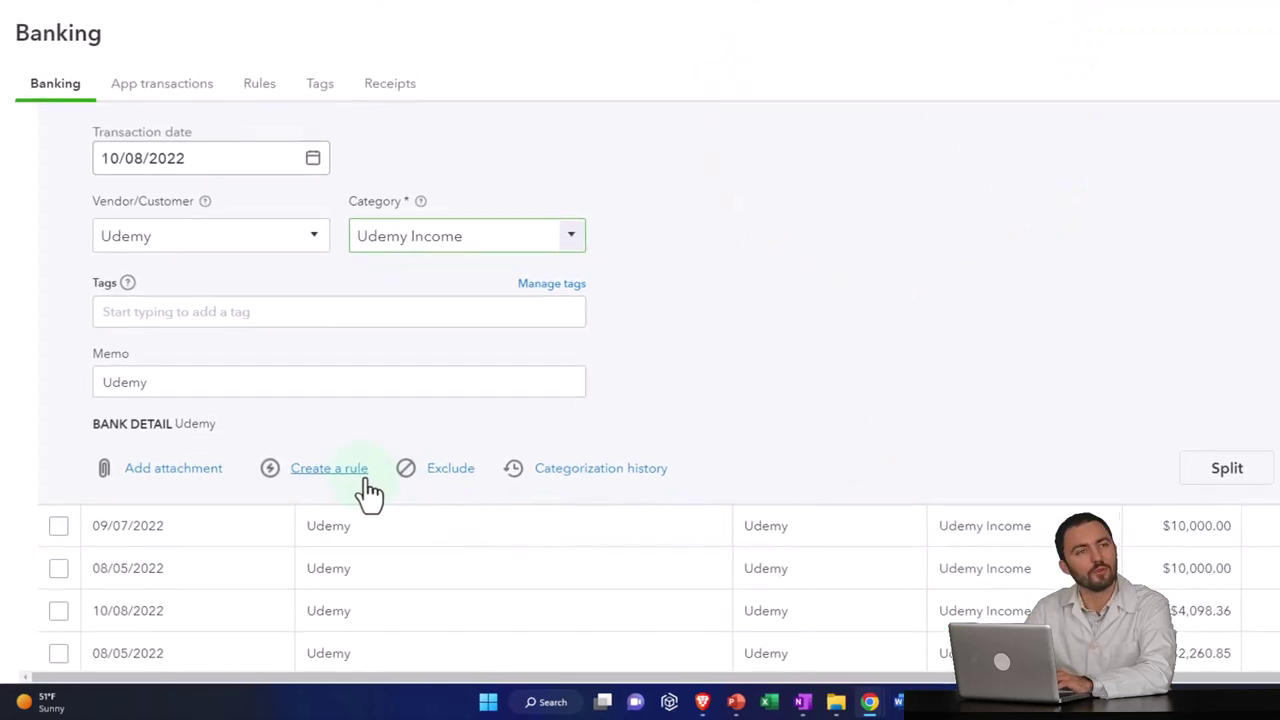
{"action": "left_click", "coordinate": [335, 470]}
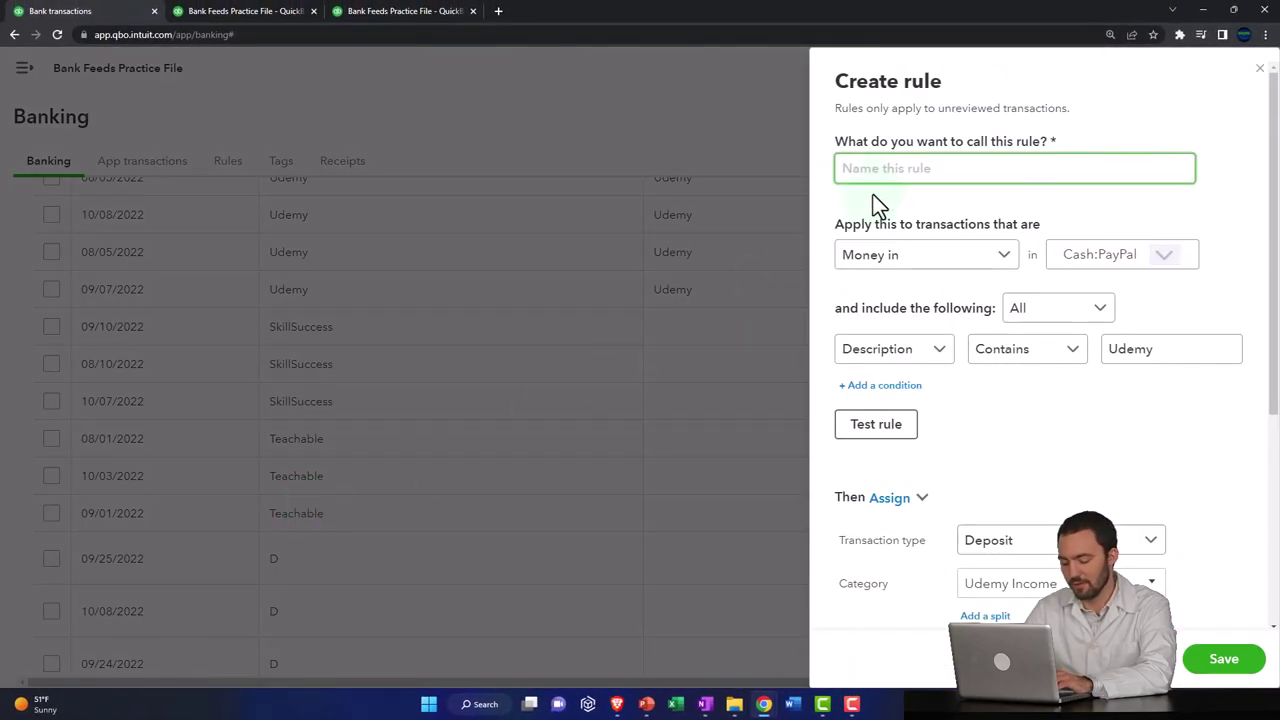
{"action": "type", "text": "Udemy"}
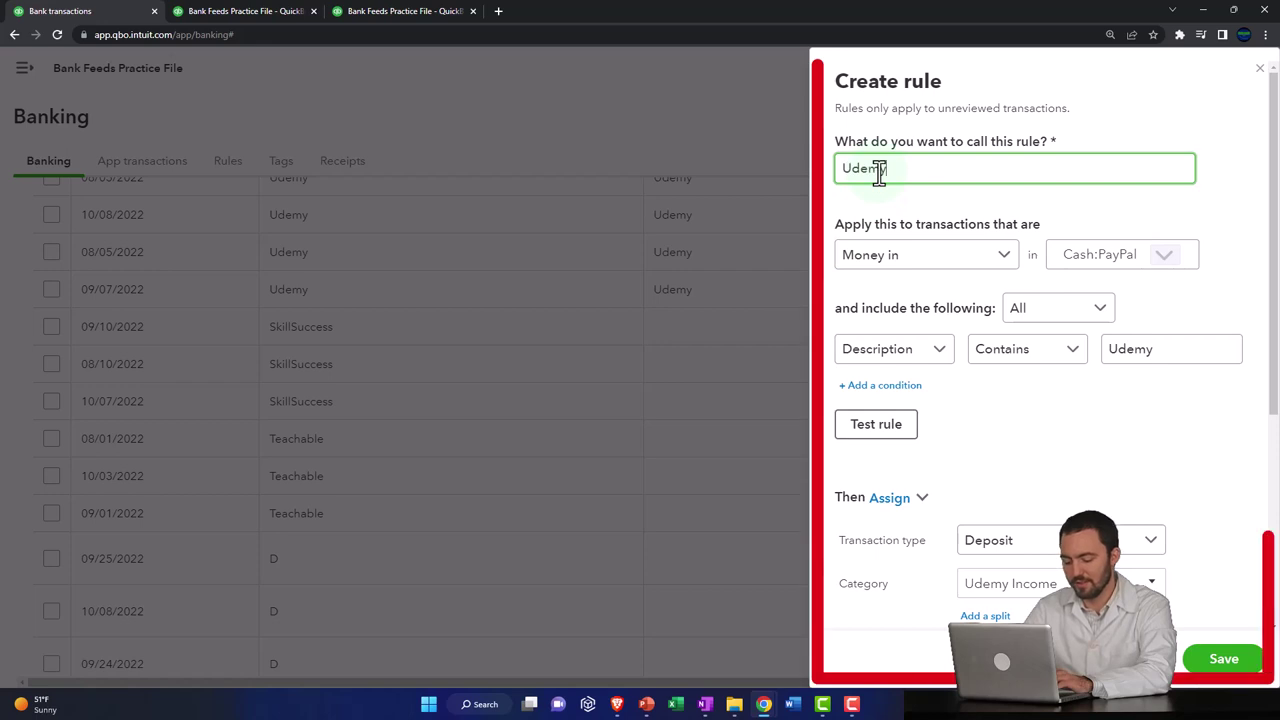
{"action": "left_click", "coordinate": [1100, 310]}
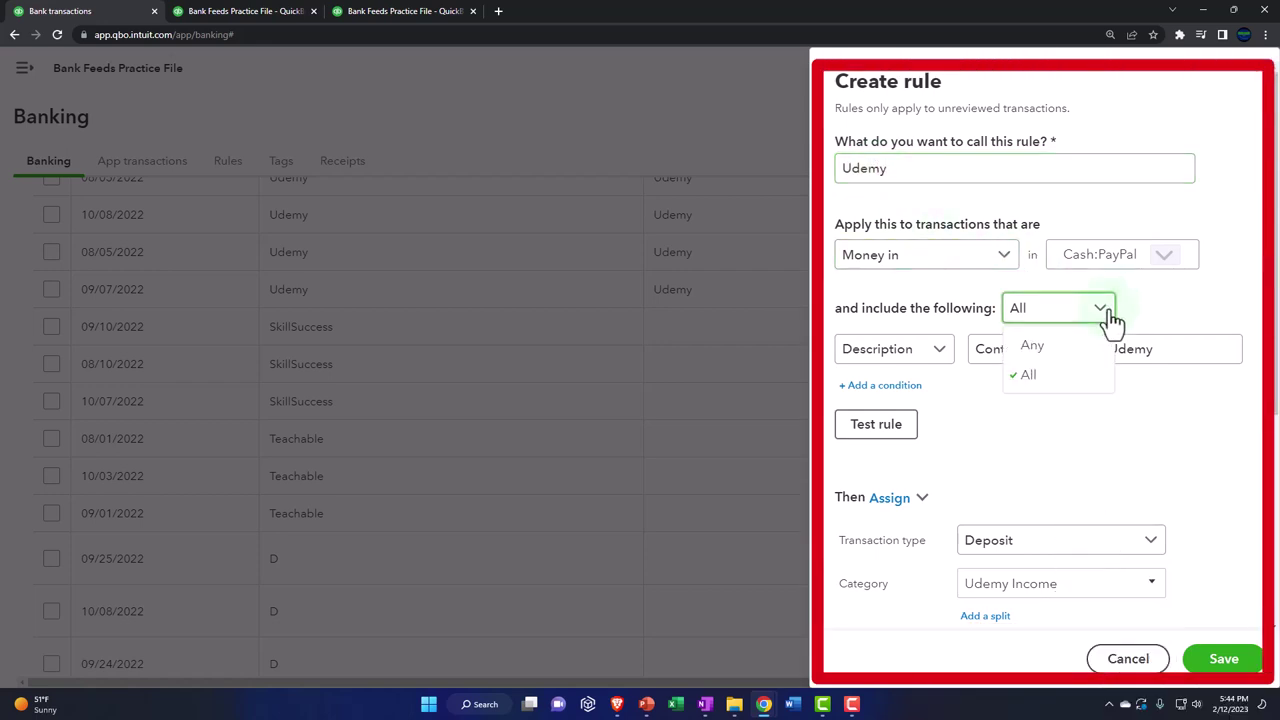
{"action": "left_click", "coordinate": [1025, 370]}
{"action": "left_click", "coordinate": [948, 360]}
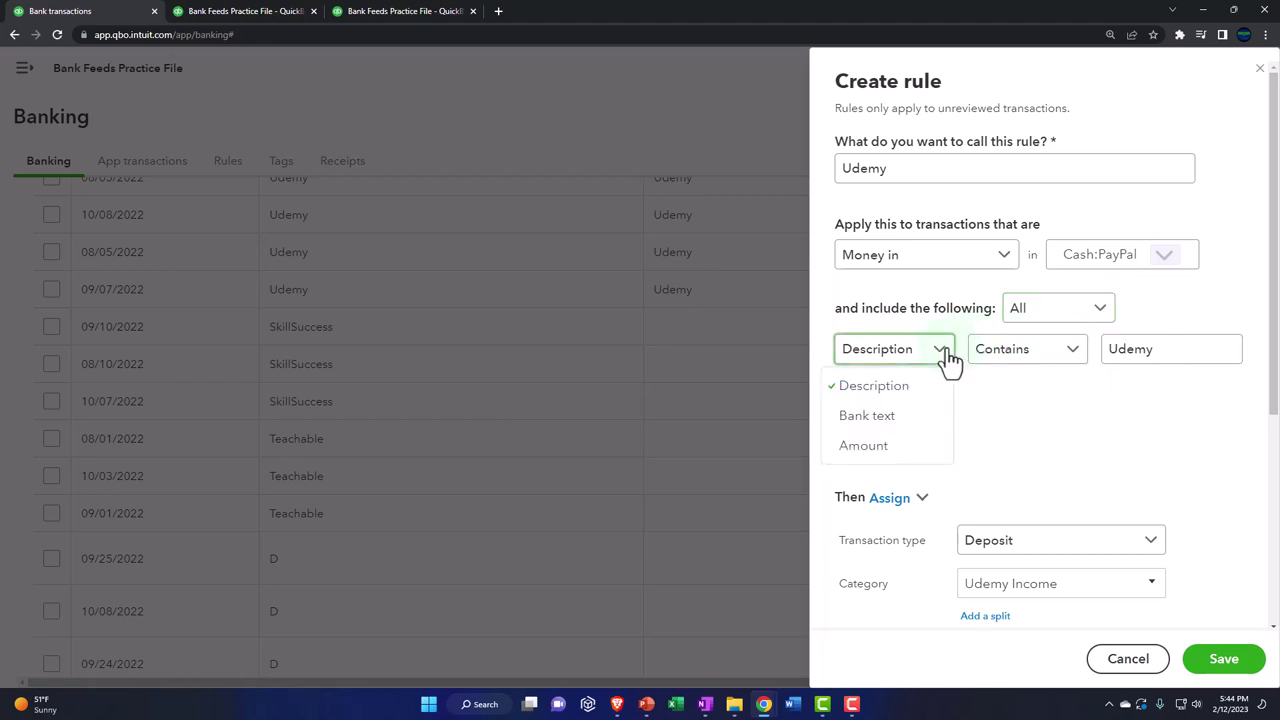
{"action": "left_click", "coordinate": [904, 425]}
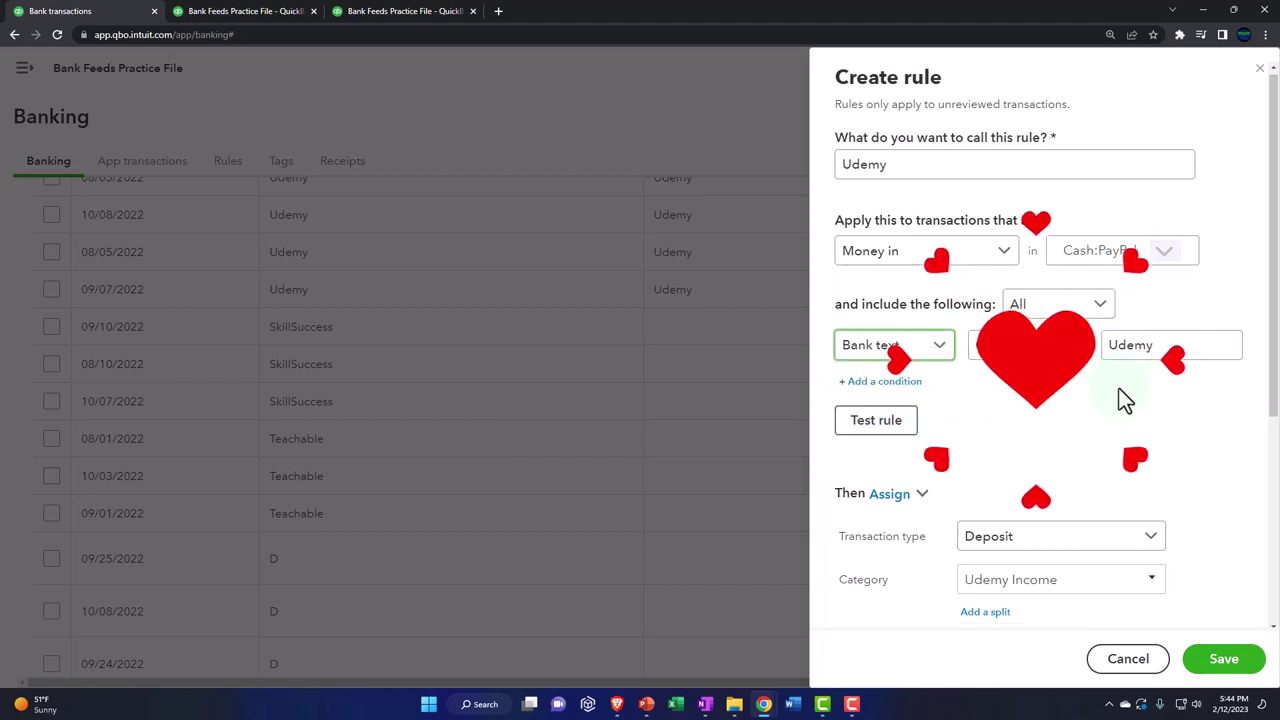
Review the Udemy rule's deposit type, Udemy Income category and Udemy payee, and save the rule with auto-add left off.
{"action": "scroll", "coordinate": [1122, 398], "scroll_direction": "down", "scroll_amount": 2}
{"action": "scroll", "coordinate": [1122, 398], "scroll_direction": "down", "scroll_amount": 1}
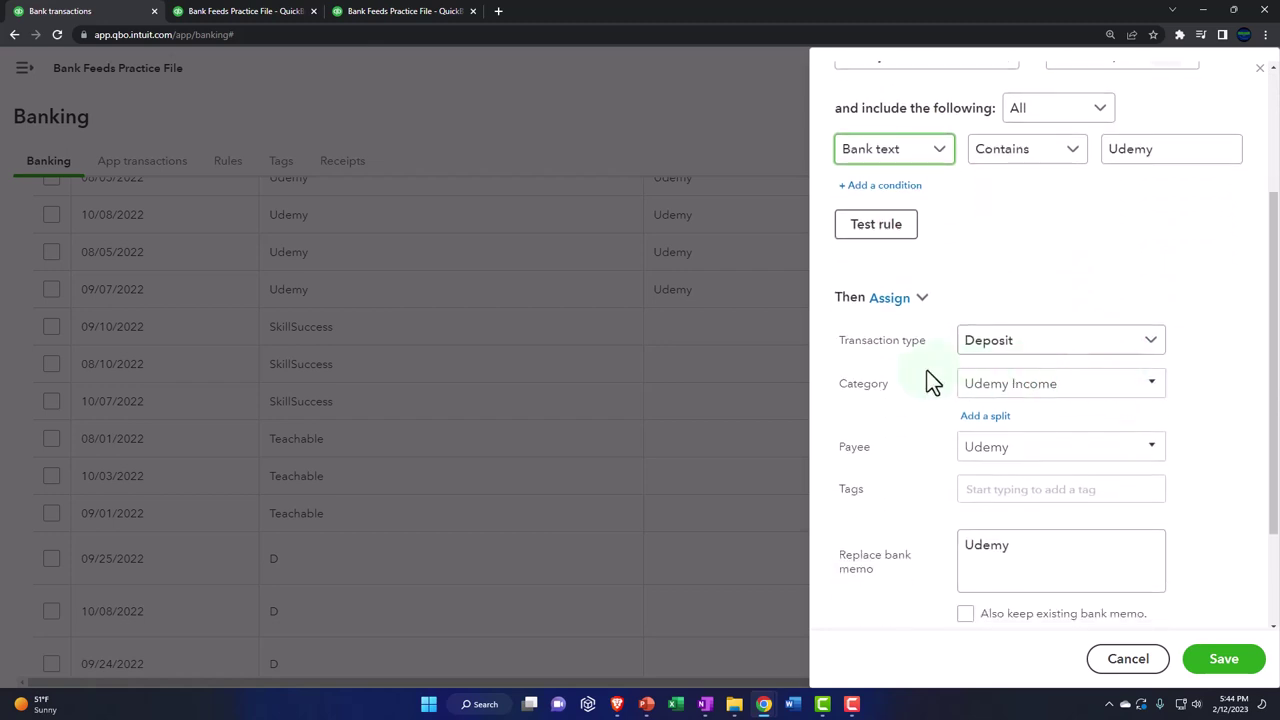
{"action": "scroll", "coordinate": [926, 375], "scroll_direction": "down", "scroll_amount": 1}
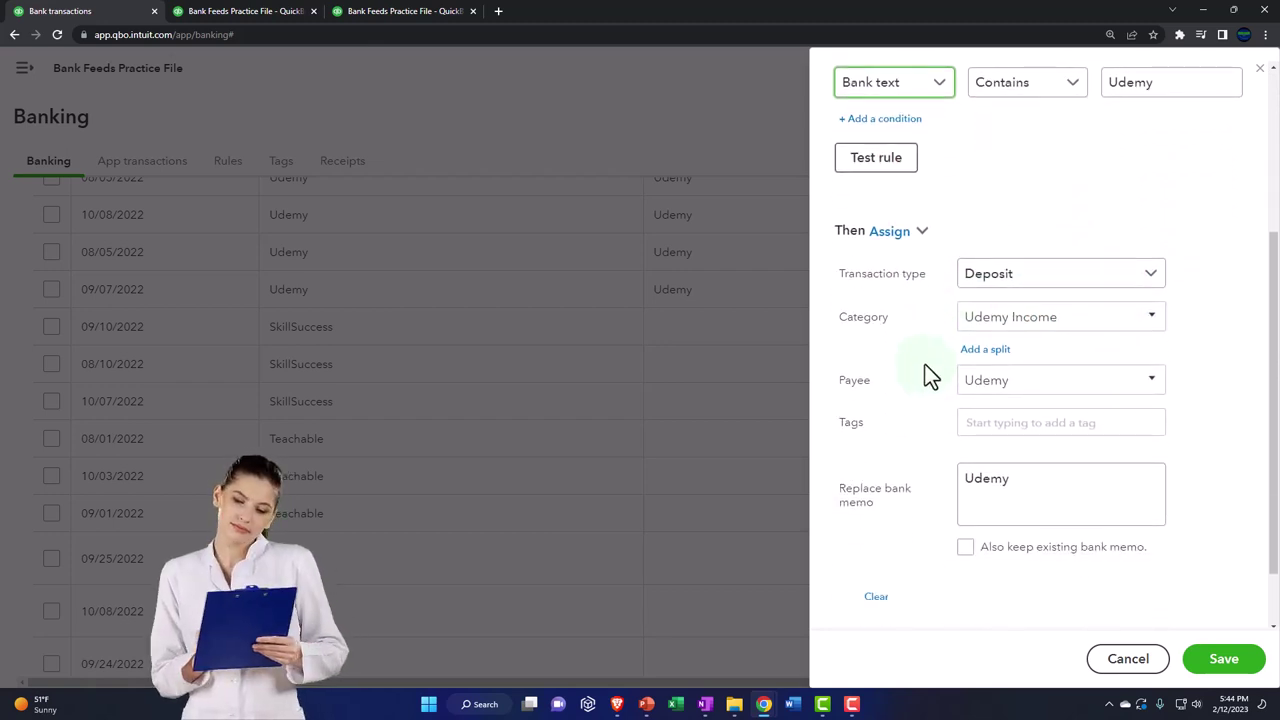
{"action": "scroll", "coordinate": [924, 366], "scroll_direction": "down", "scroll_amount": 1}
{"action": "scroll", "coordinate": [923, 372], "scroll_direction": "down", "scroll_amount": 1}
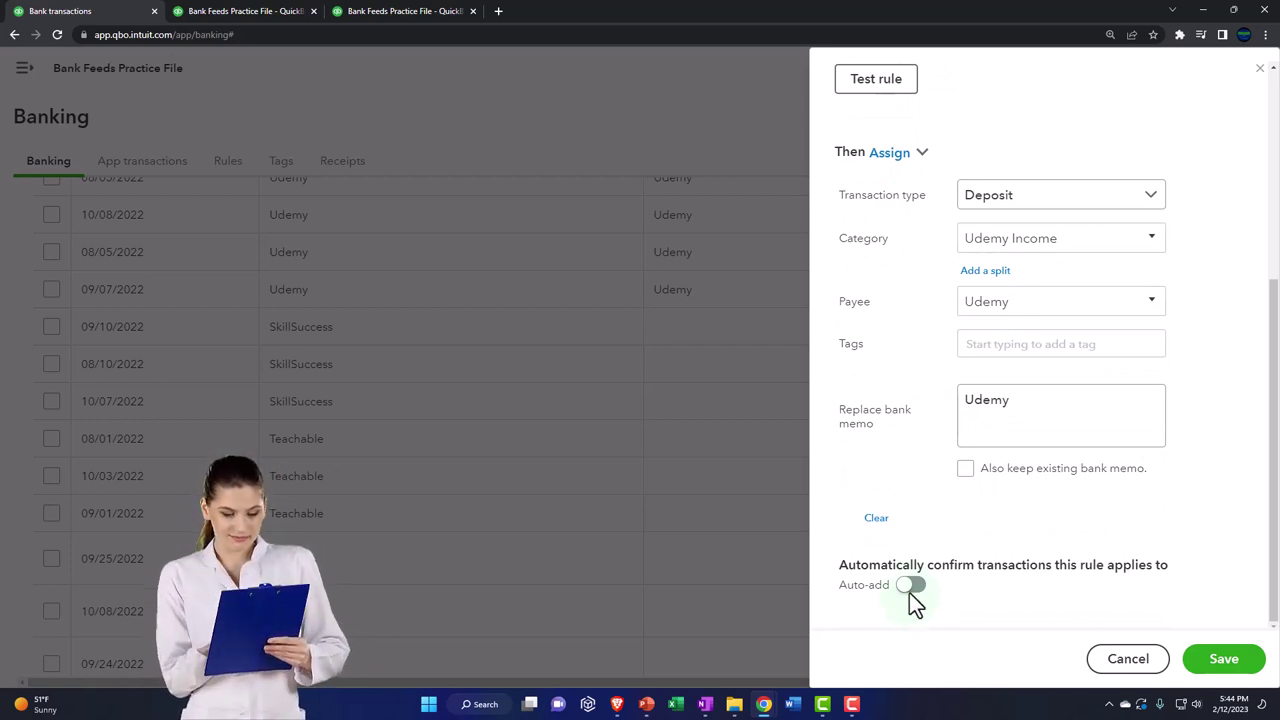
{"action": "left_click", "coordinate": [1224, 660]}
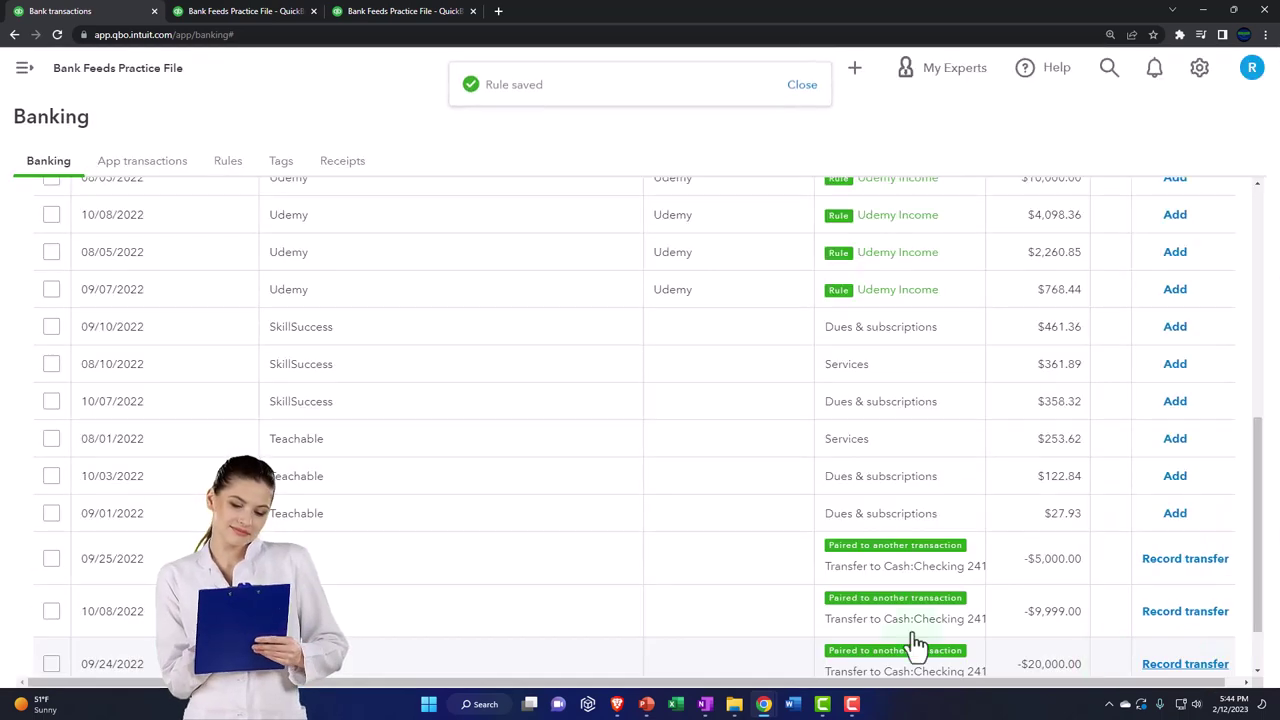
Filter the PayPal transactions for review to show only the recognized ones.
{"action": "scroll", "coordinate": [666, 591], "scroll_direction": "up", "scroll_amount": 3}
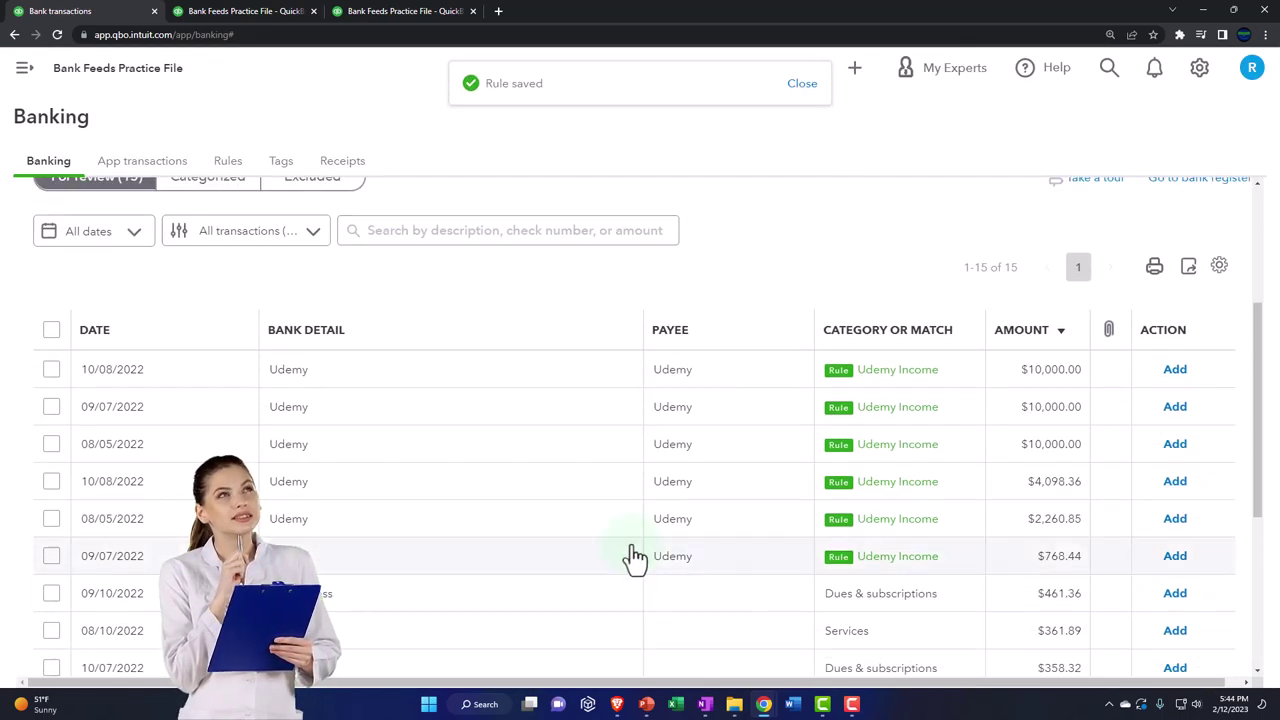
{"action": "left_click", "coordinate": [268, 234]}
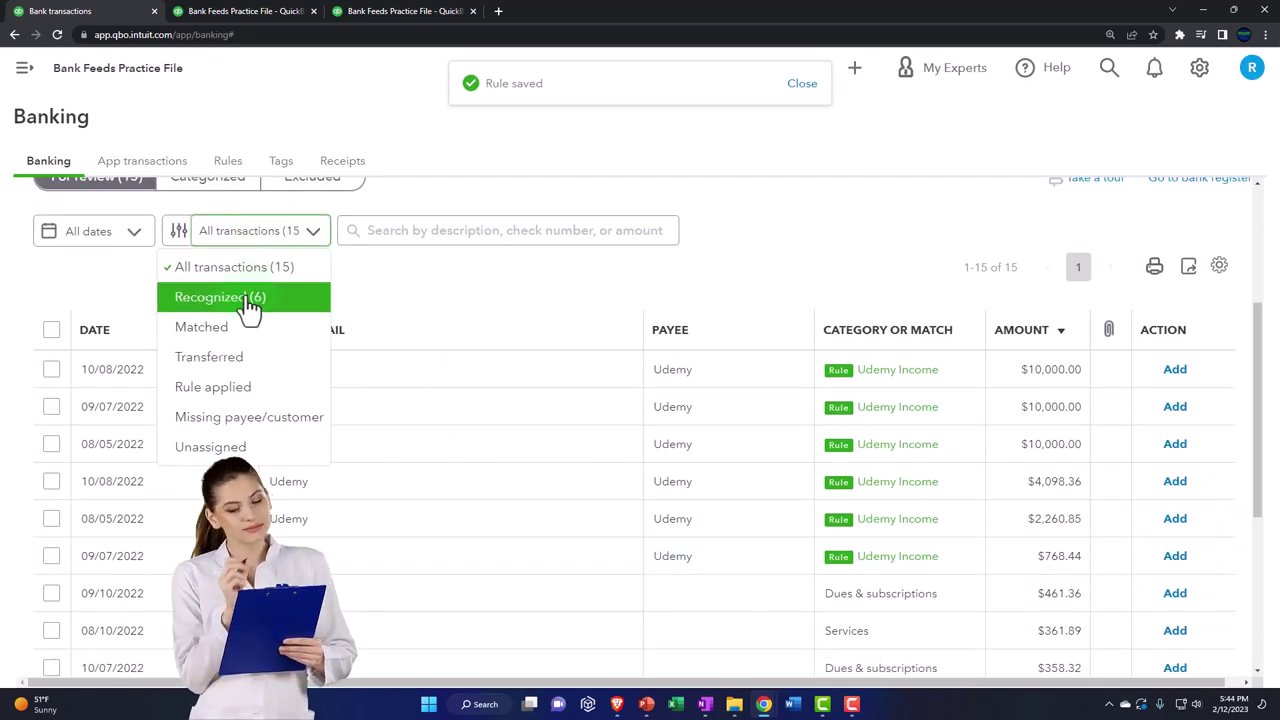
{"action": "left_click", "coordinate": [283, 312]}
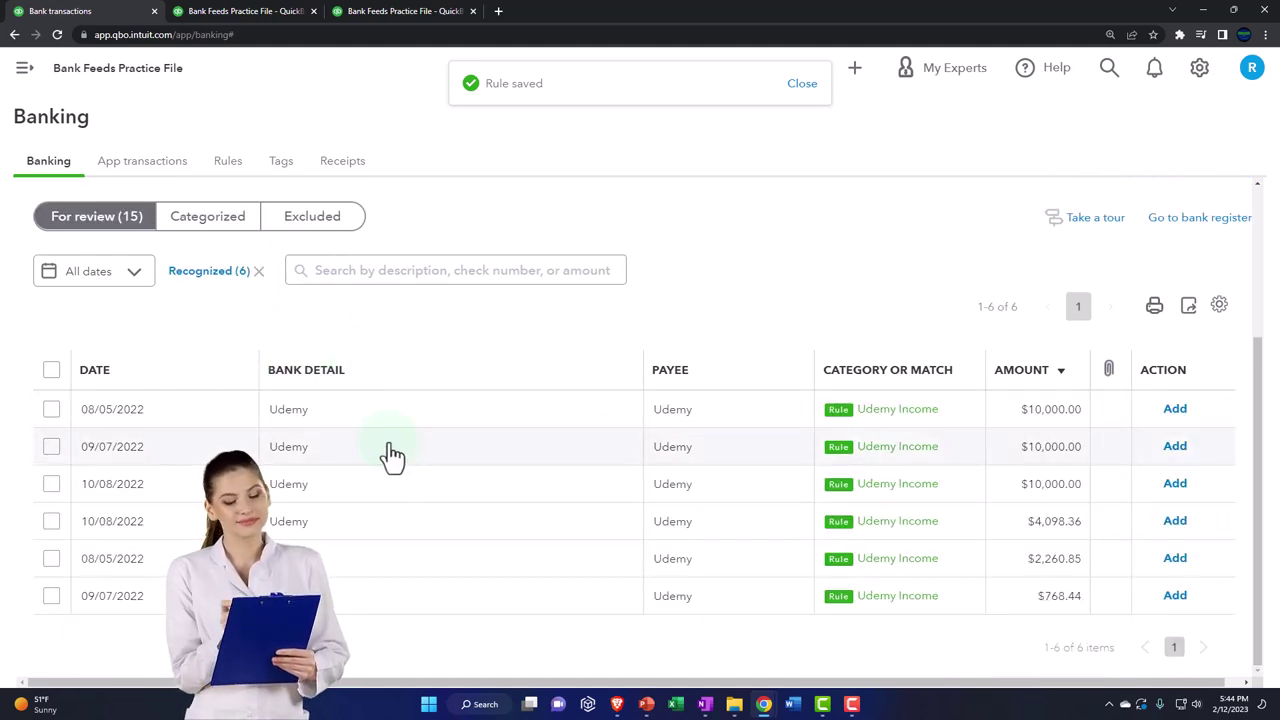
Select all the recognized Udemy deposits and accept them together into Udemy Income.
{"action": "left_click", "coordinate": [51, 371]}
{"action": "left_click", "coordinate": [55, 374]}
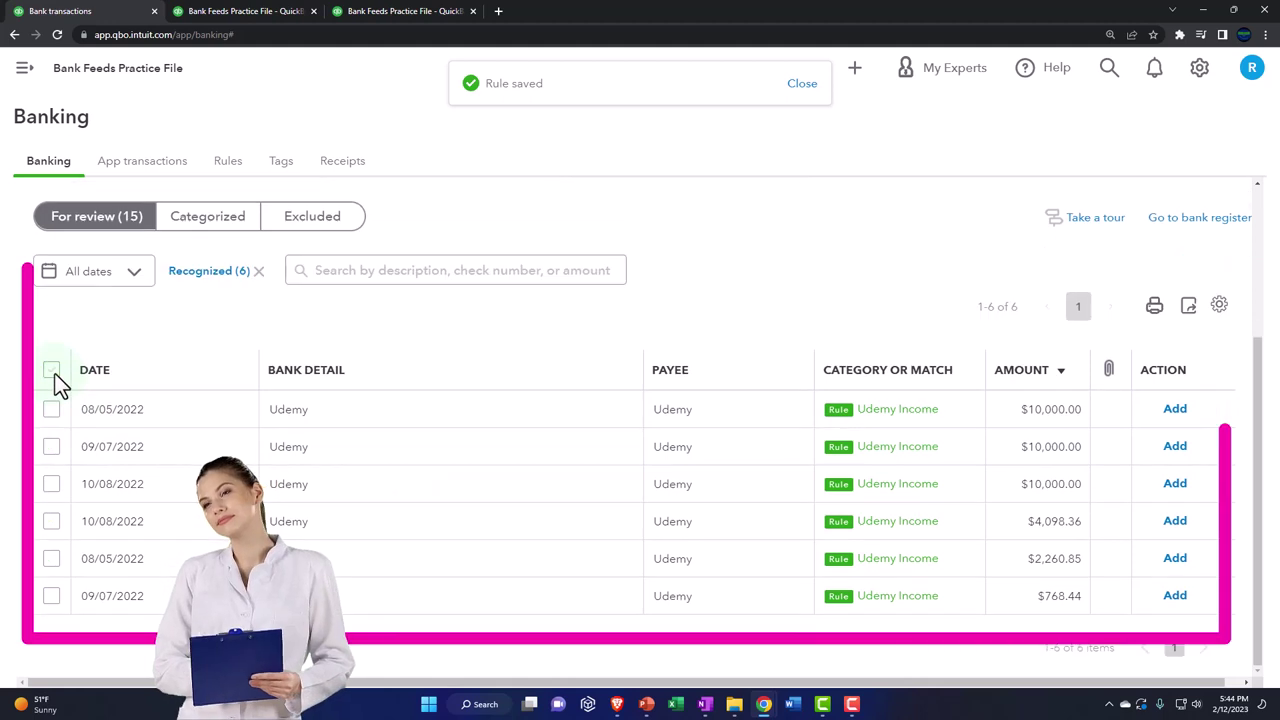
{"action": "left_click", "coordinate": [50, 410]}
{"action": "left_click", "coordinate": [51, 596], "text": "shift"}
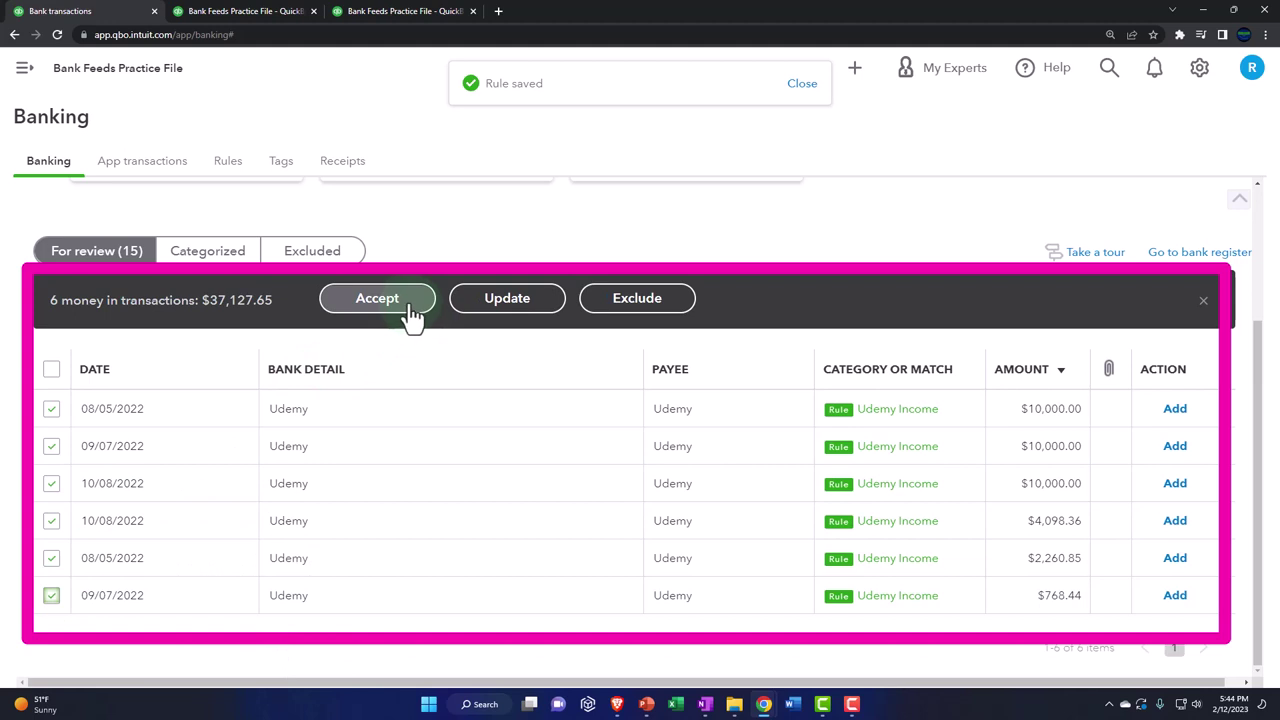
{"action": "left_click", "coordinate": [377, 299]}
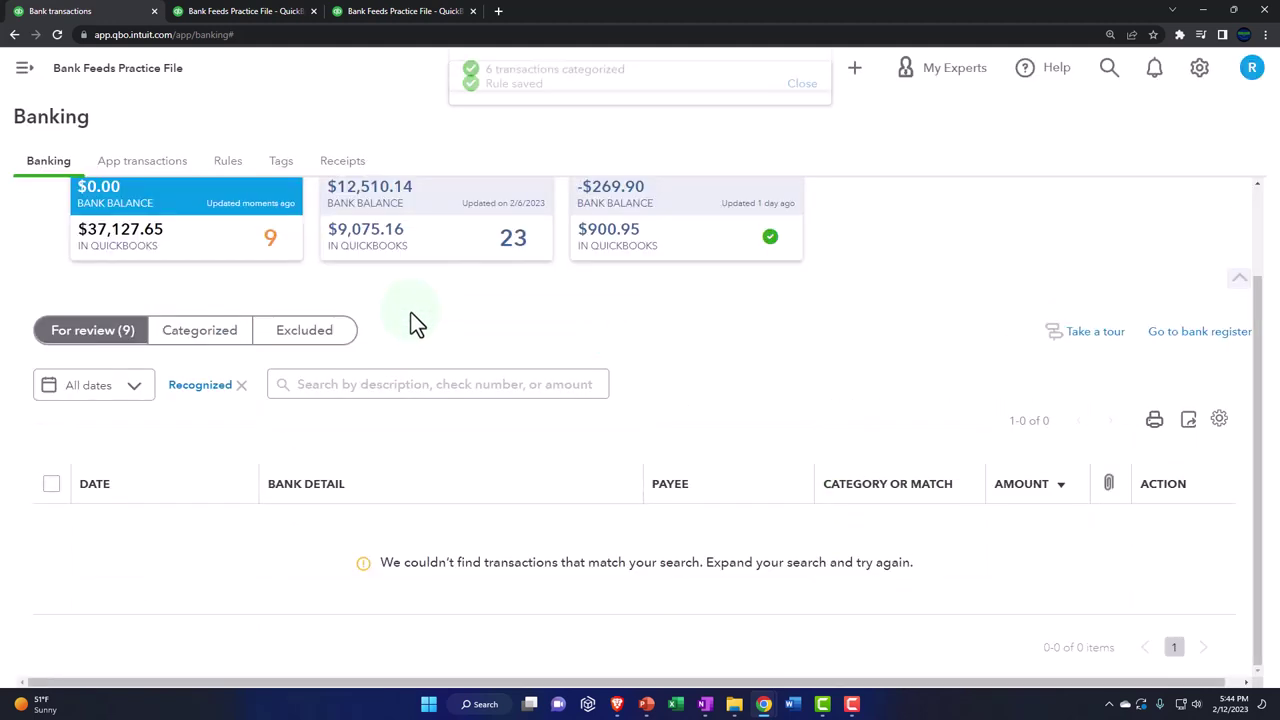
Rerun the December 31, 2022 balance sheet and check the PayPal balance under Cash at a larger zoom.
{"action": "left_click", "coordinate": [250, 12]}
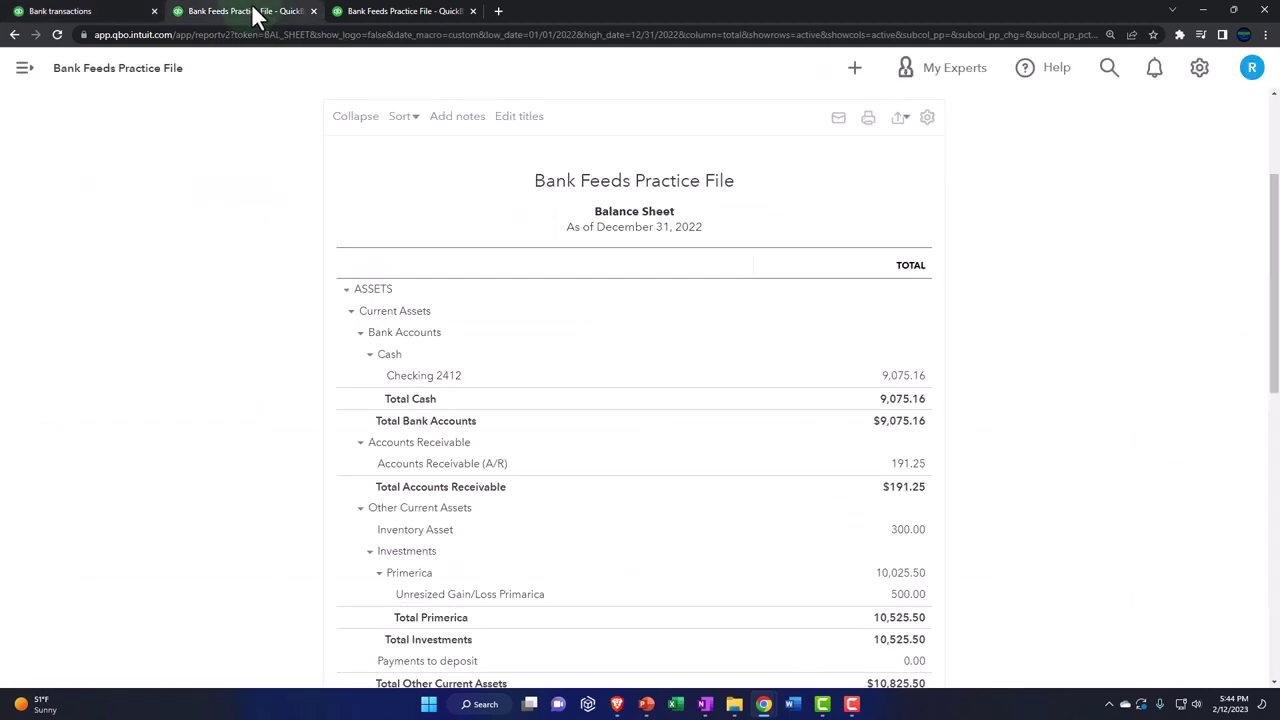
{"action": "left_click", "coordinate": [762, 251]}
{"action": "scroll", "coordinate": [750, 265], "scroll_direction": "down", "scroll_amount": 2}
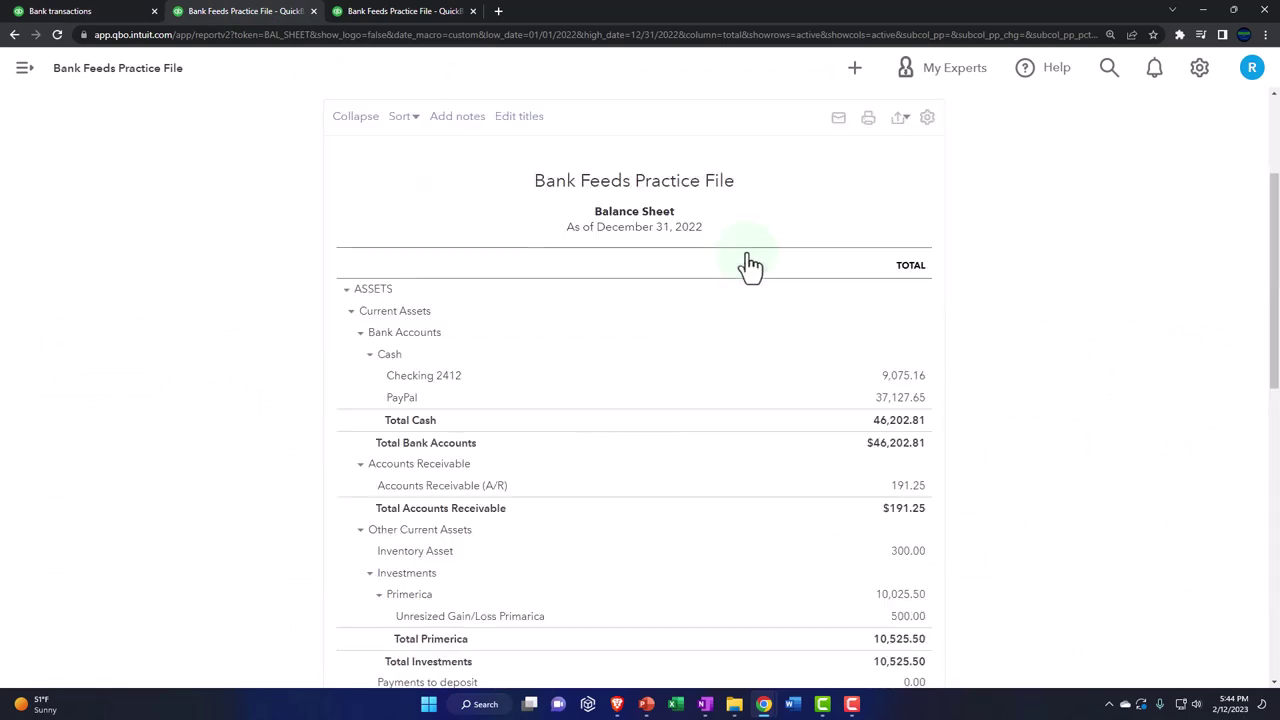
{"action": "key", "text": "ctrl+plus"}
{"action": "key", "text": "ctrl+plus"}
{"action": "key", "text": "ctrl+plus"}
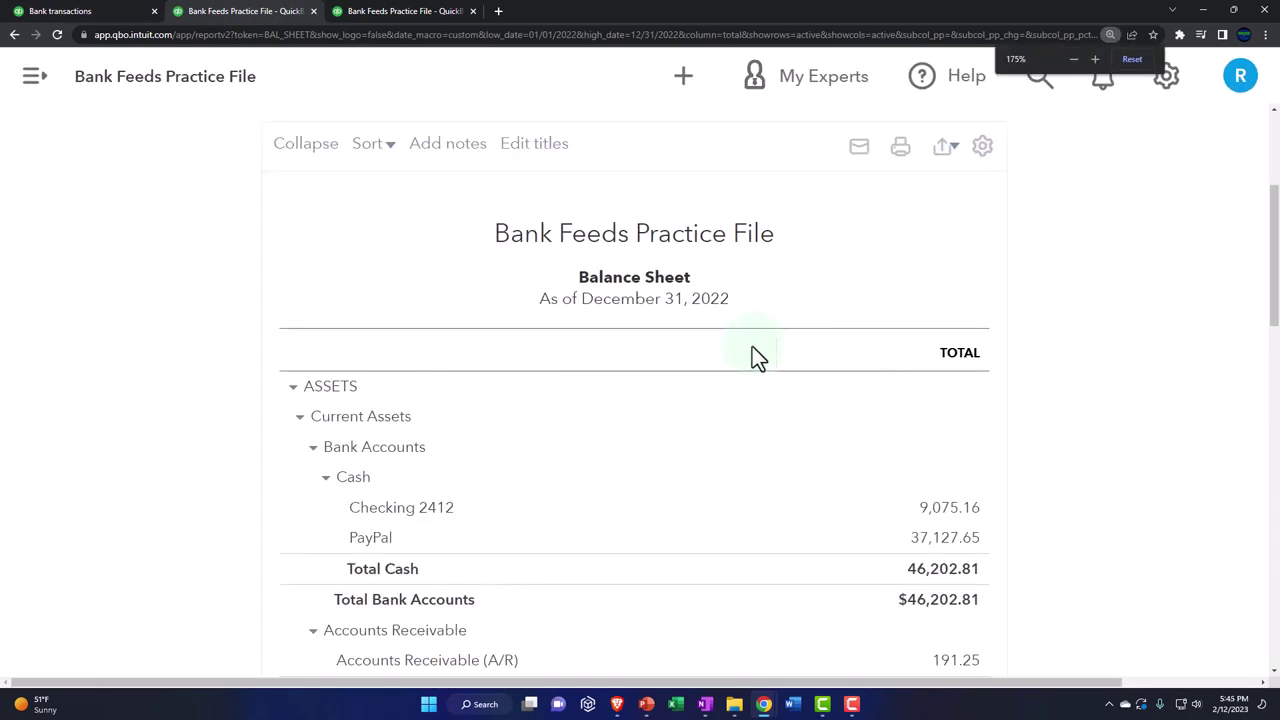
{"action": "scroll", "coordinate": [757, 357], "scroll_direction": "down", "scroll_amount": 2}
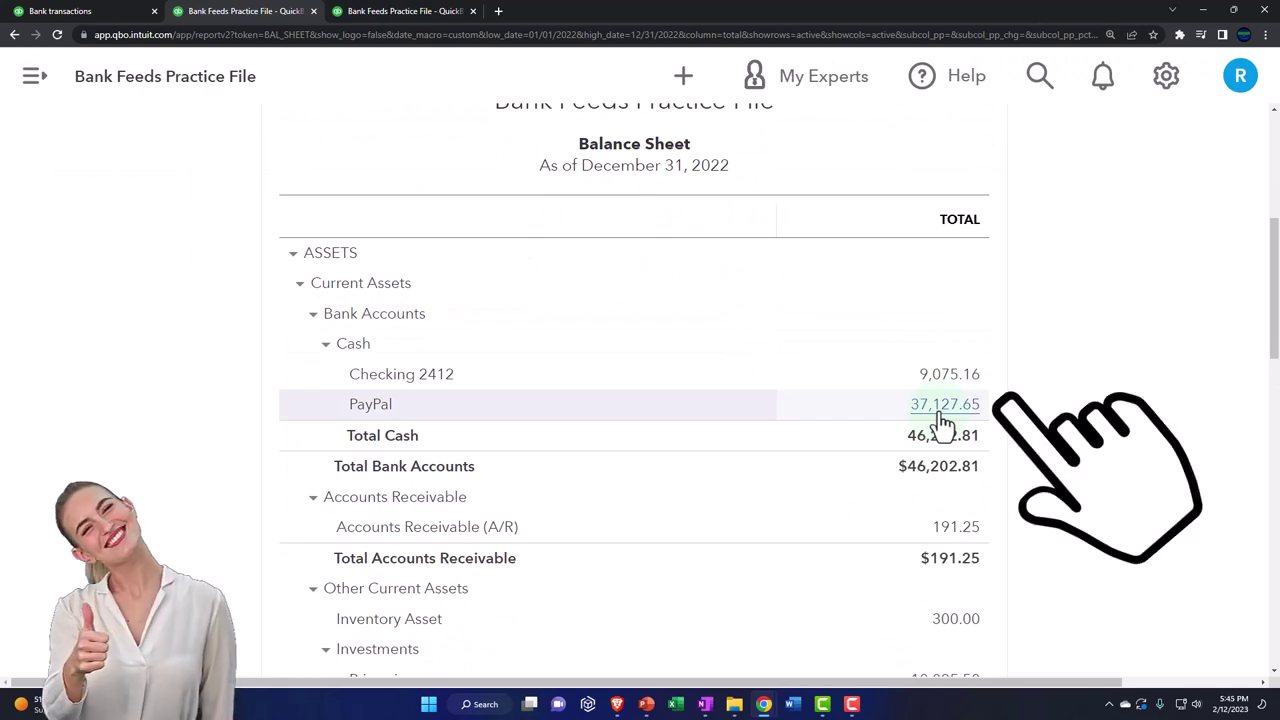
Examine the transactions behind the PayPal balance, including the 08/05/2022 deposit of $2,260.85, and return to the balance sheet summary.
{"action": "left_click", "coordinate": [940, 410]}
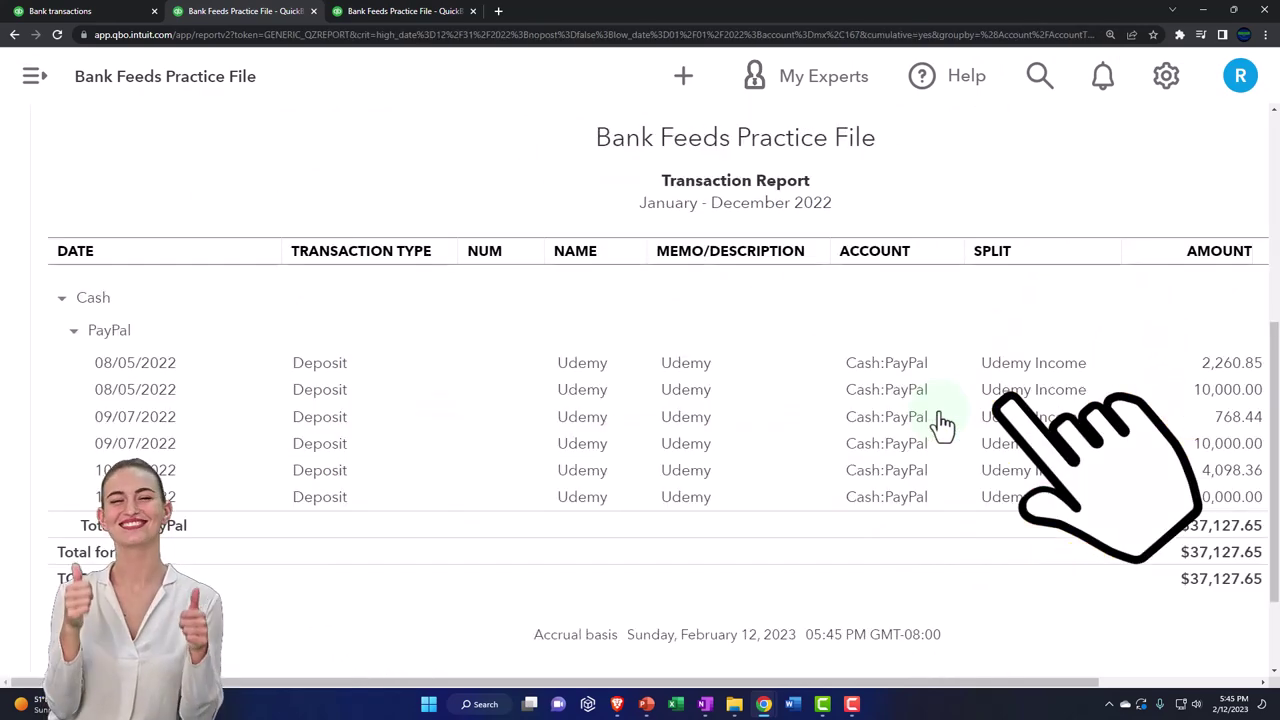
{"action": "key", "text": "ctrl+minus"}
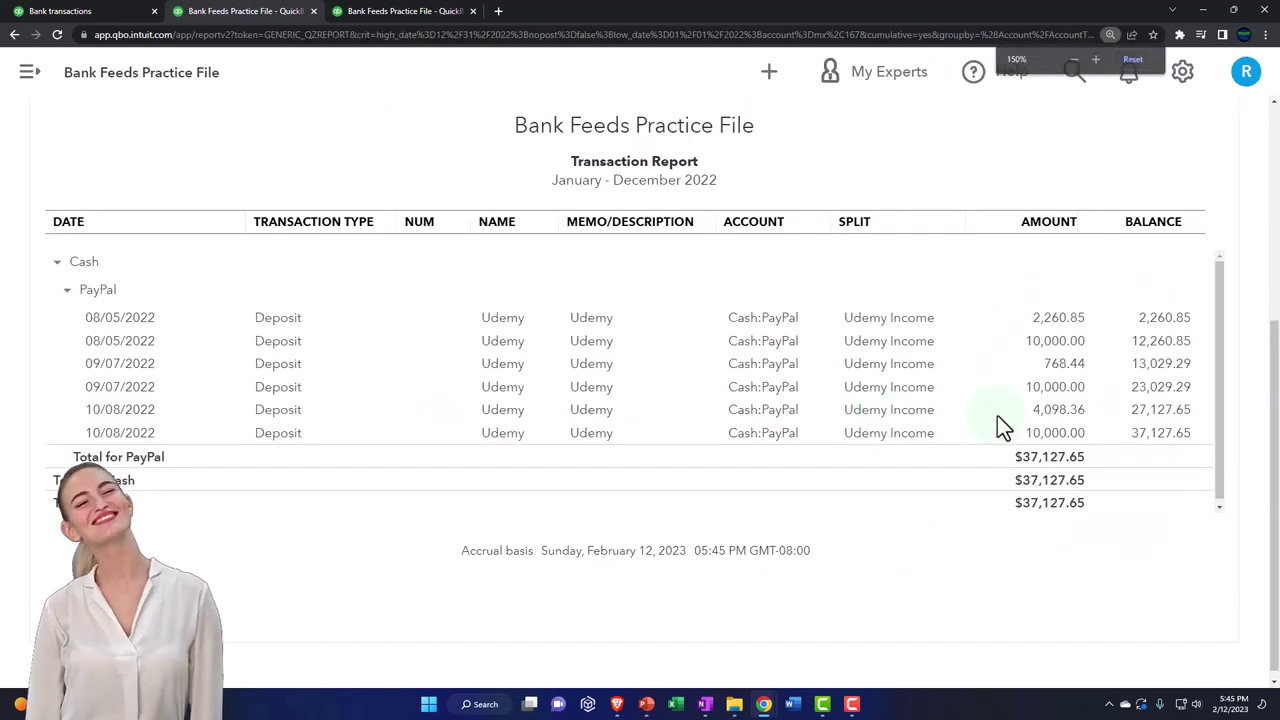
{"action": "left_click", "coordinate": [1044, 325]}
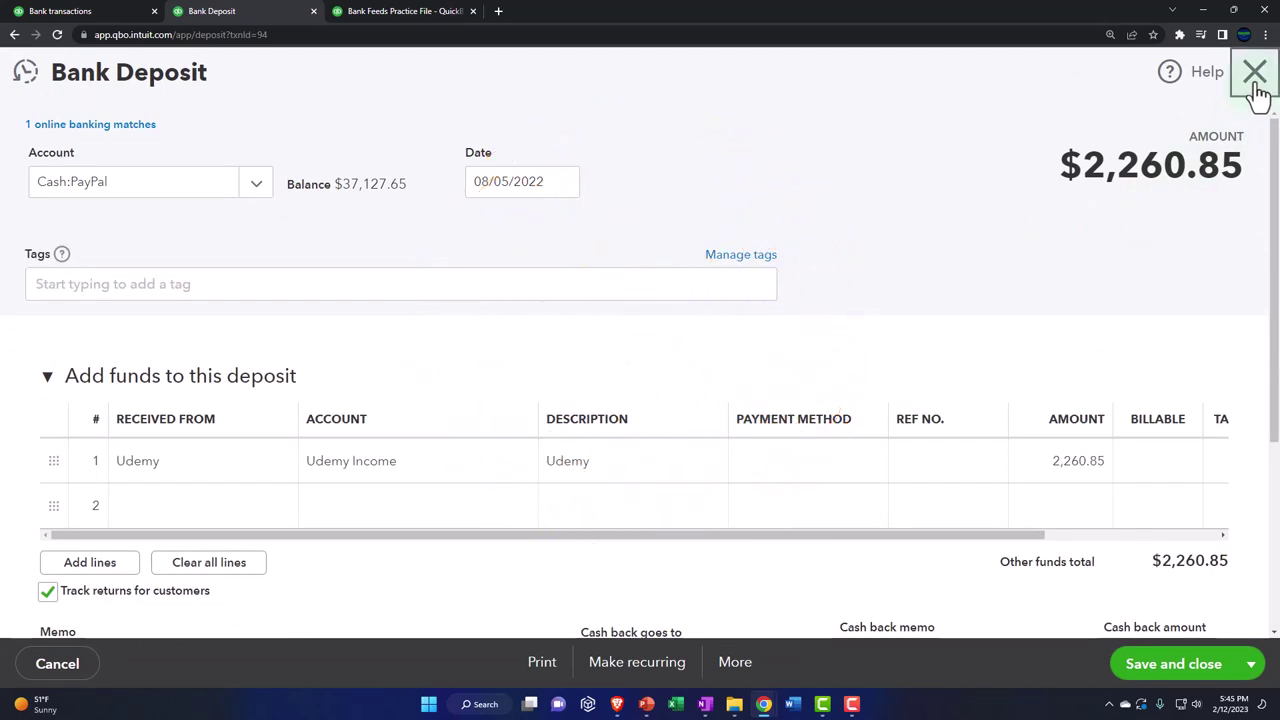
{"action": "left_click", "coordinate": [1255, 73]}
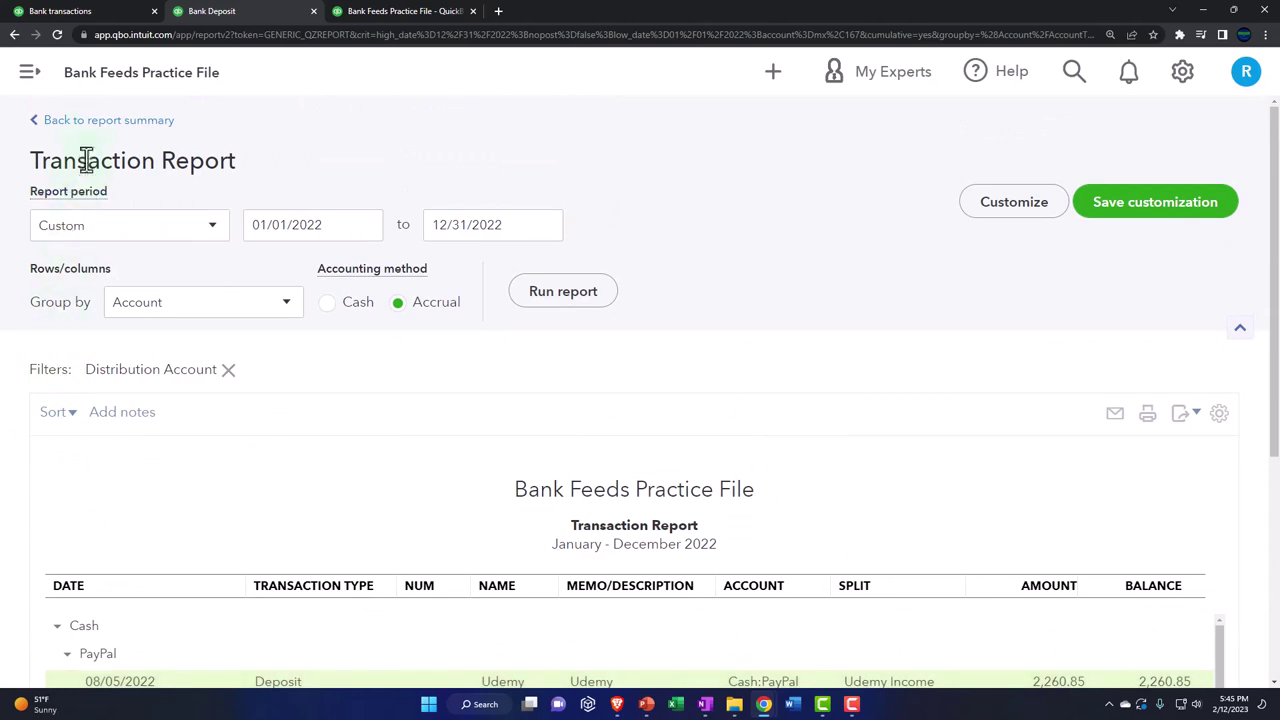
{"action": "left_click", "coordinate": [90, 128]}
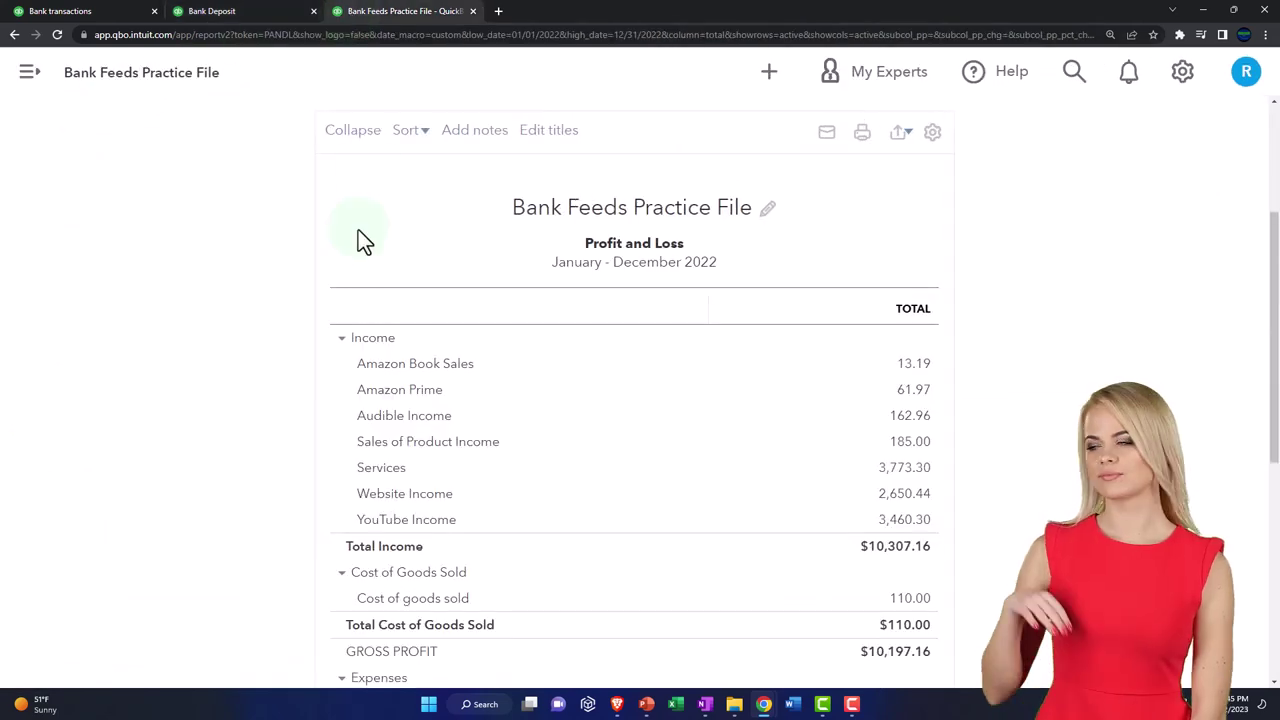
Rerun the January to December 2022 profit and loss report and check the Udemy Income line at a larger zoom.
{"action": "key", "text": "ctrl+plus"}
{"action": "scroll", "coordinate": [805, 288], "scroll_direction": "up", "scroll_amount": 2}
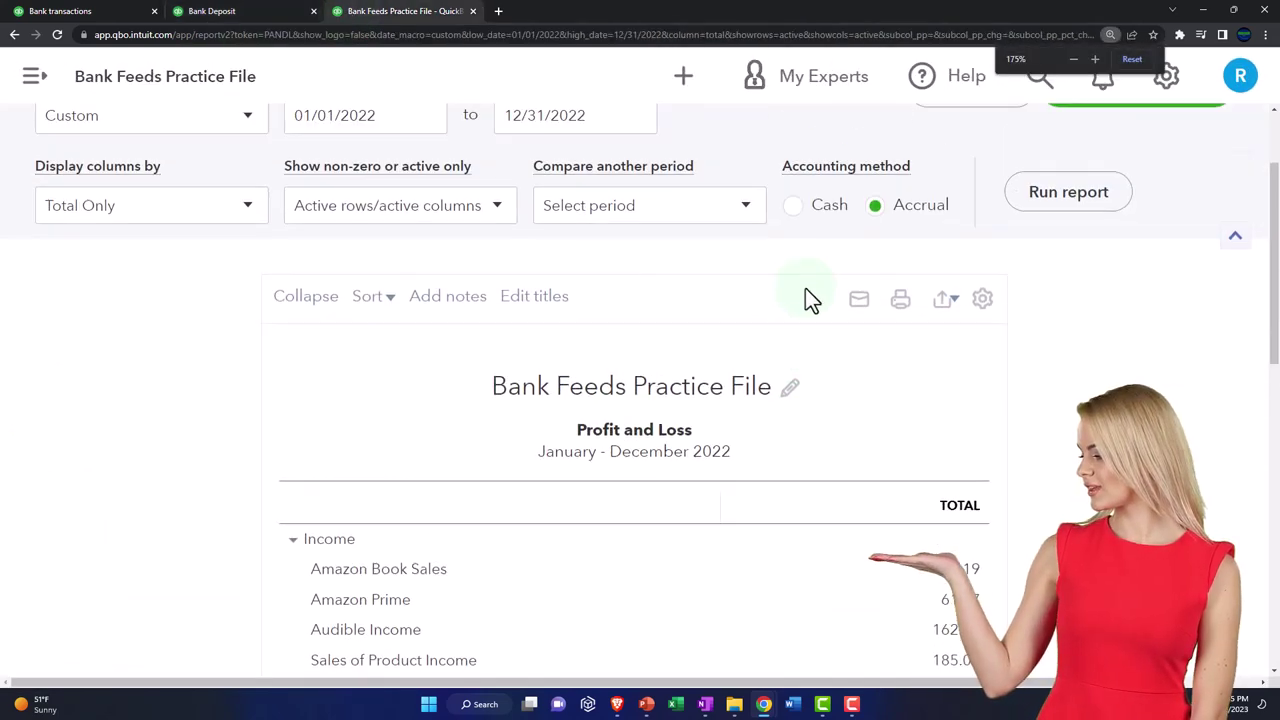
{"action": "scroll", "coordinate": [805, 288], "scroll_direction": "up", "scroll_amount": 1}
{"action": "scroll", "coordinate": [1040, 300], "scroll_direction": "down", "scroll_amount": 2}
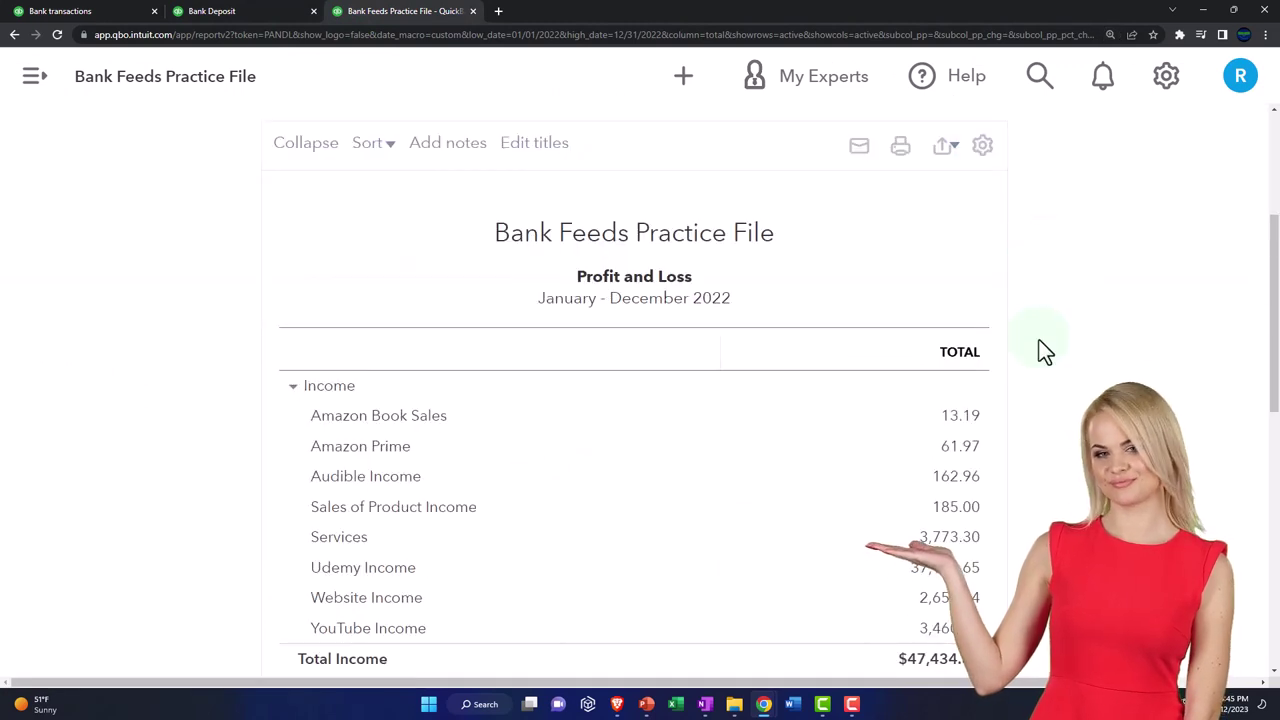
{"action": "scroll", "coordinate": [1039, 343], "scroll_direction": "down", "scroll_amount": 2}
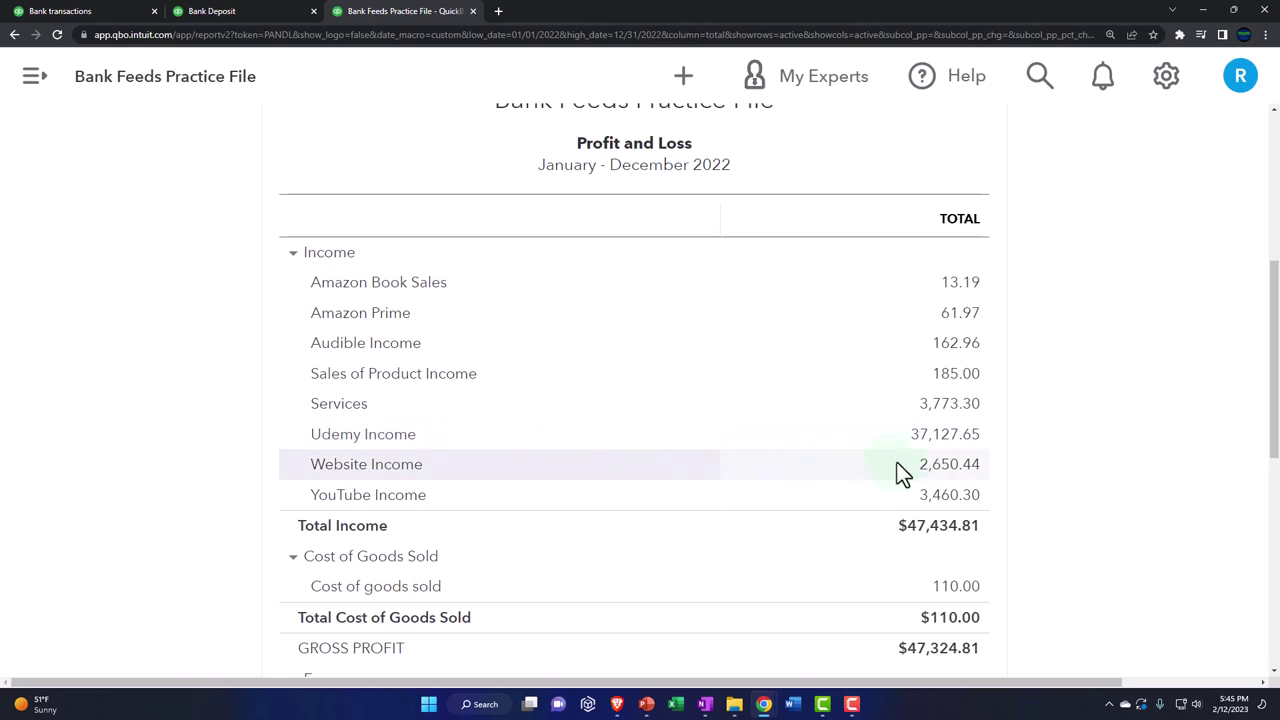
Examine the Udemy Income transaction detail and the available new-transaction forms, and return to the profit and loss report.
{"action": "left_click", "coordinate": [933, 448]}
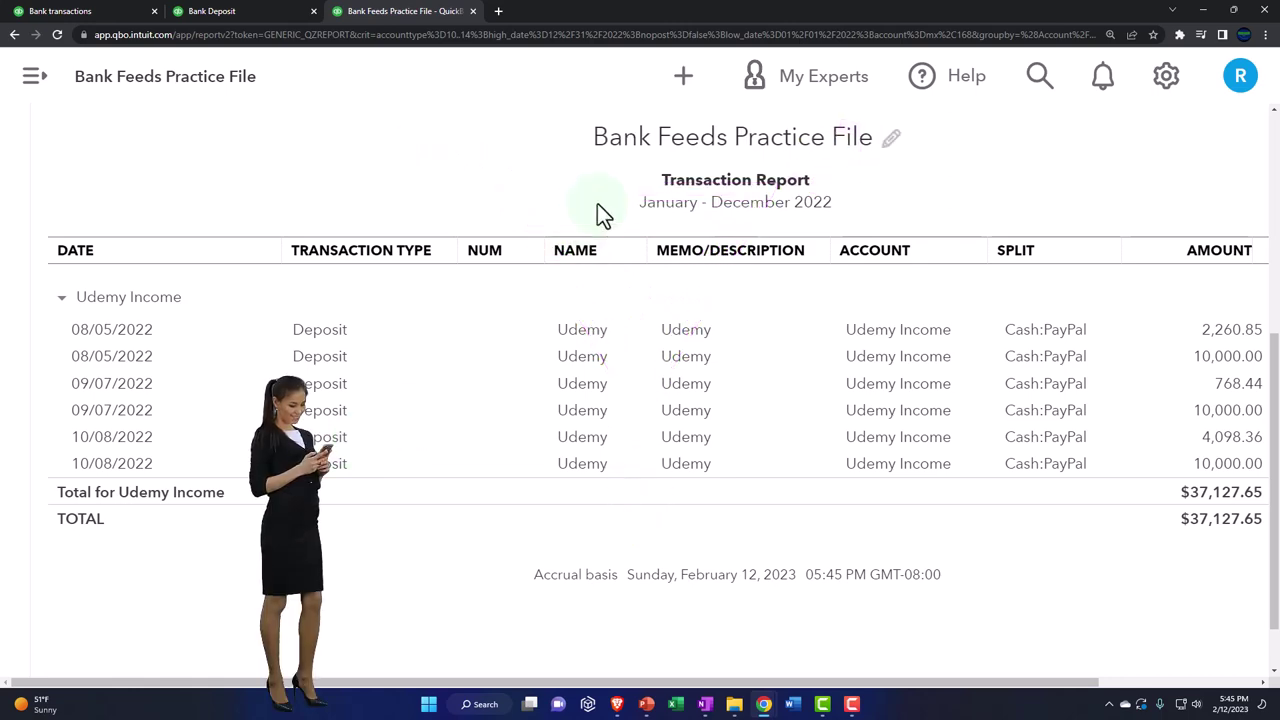
{"action": "left_click", "coordinate": [684, 78]}
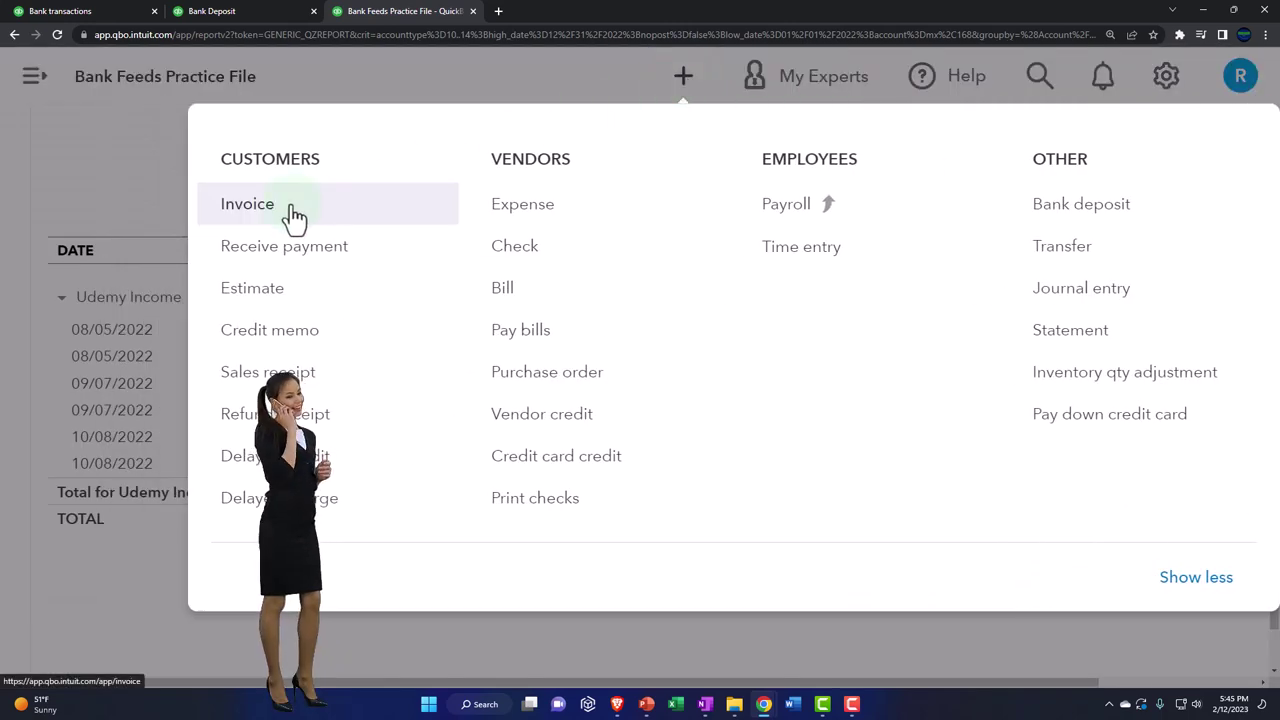
{"action": "left_click", "coordinate": [96, 186]}
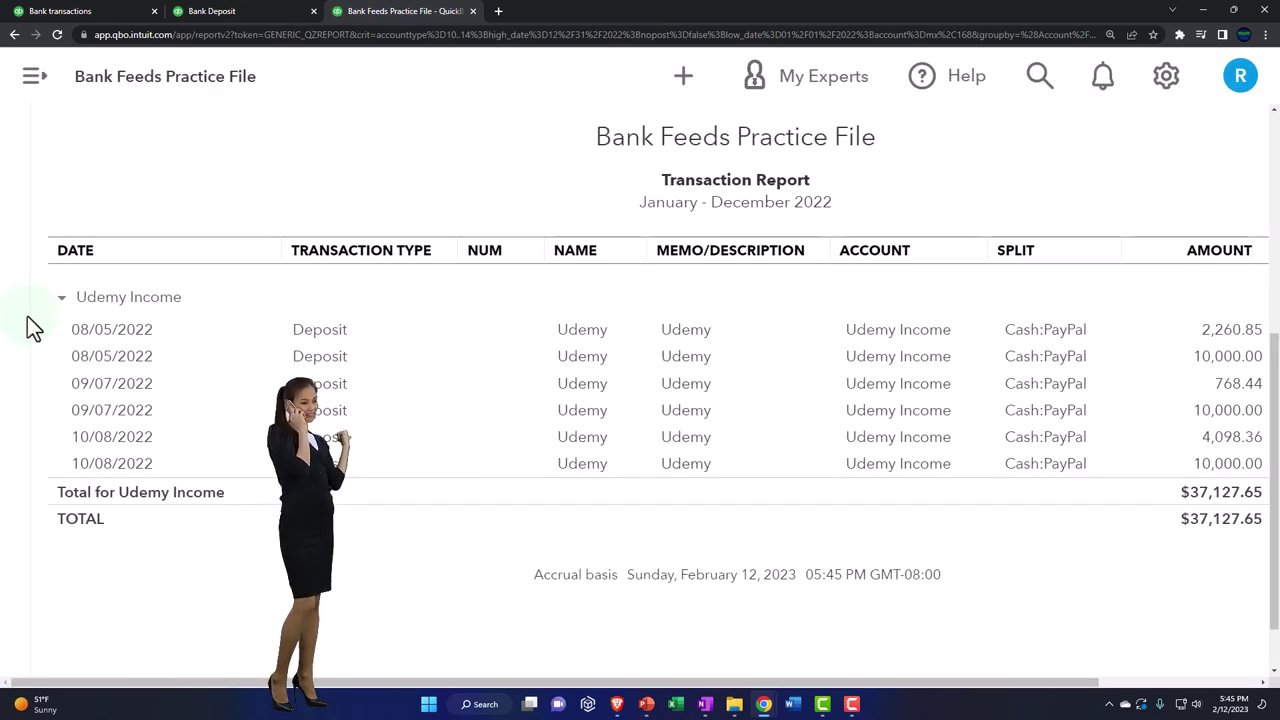
{"action": "scroll", "coordinate": [27, 316], "scroll_direction": "up", "scroll_amount": 5}
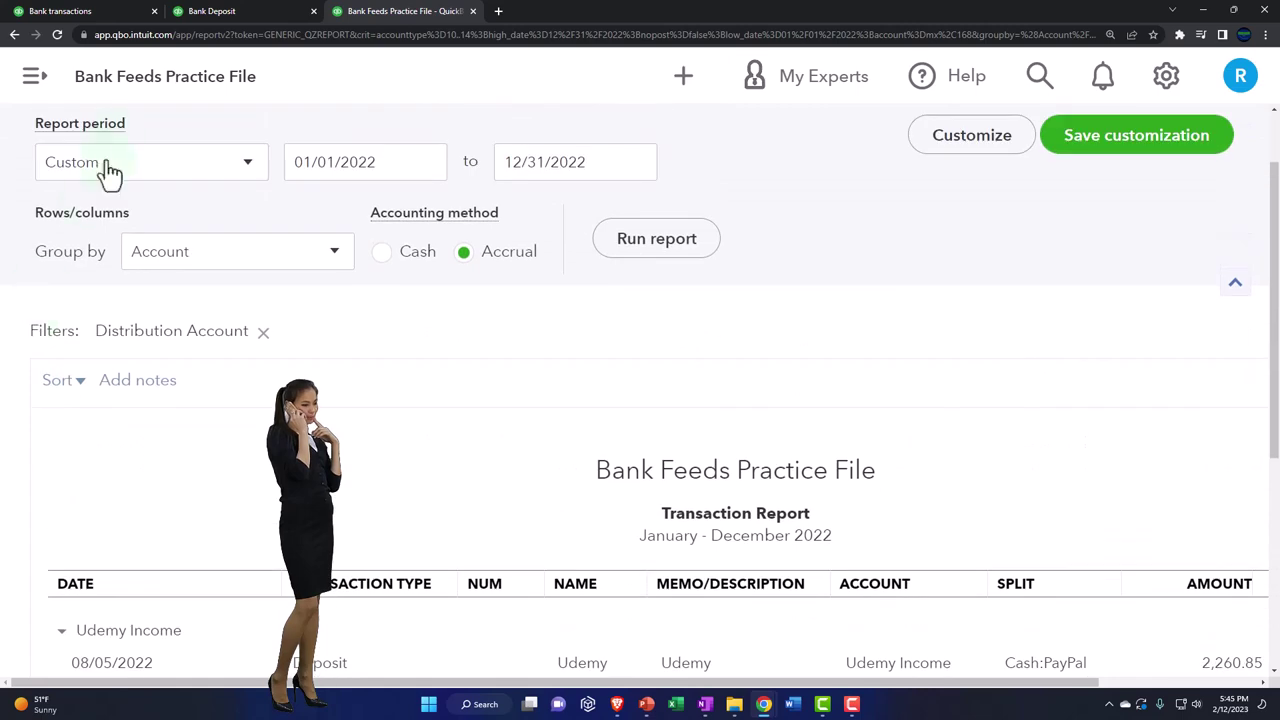
{"action": "left_click", "coordinate": [172, 133]}
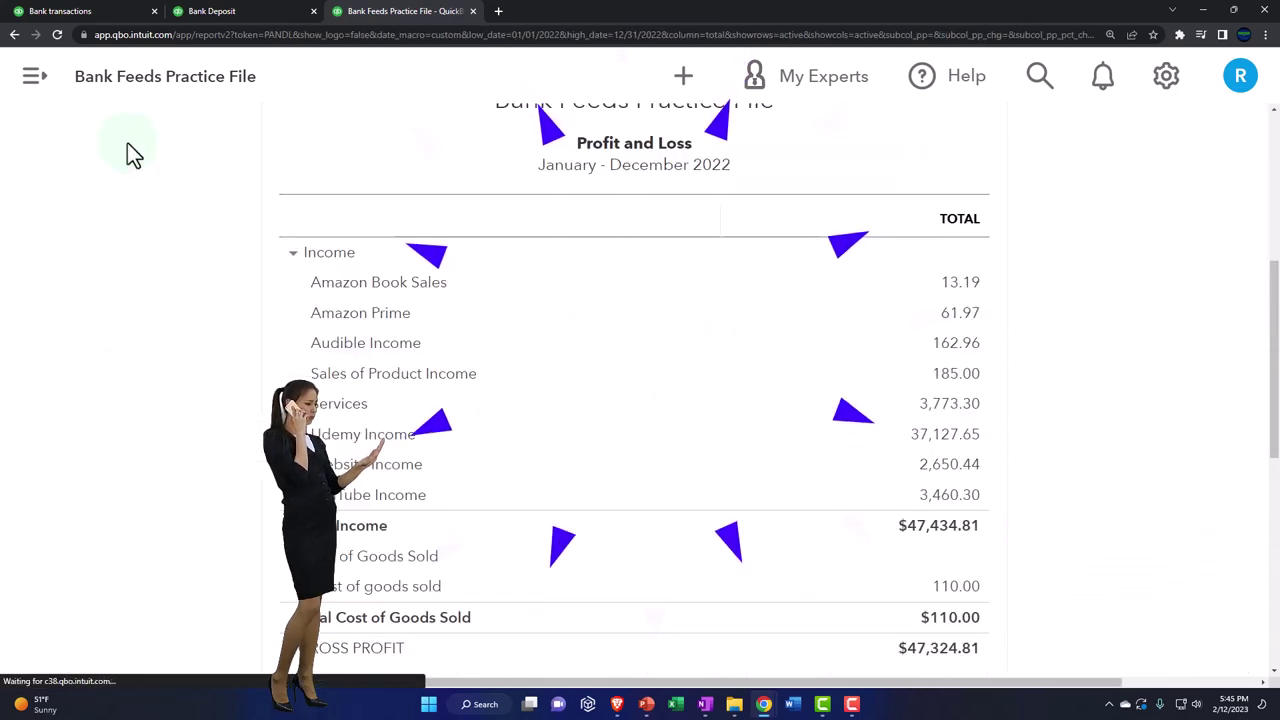
Clear the Recognized filter in the bank transactions and save SkillSuccess as a new customer from the 09/10/2022 deposit's memo text.
{"action": "left_click", "coordinate": [114, 11]}
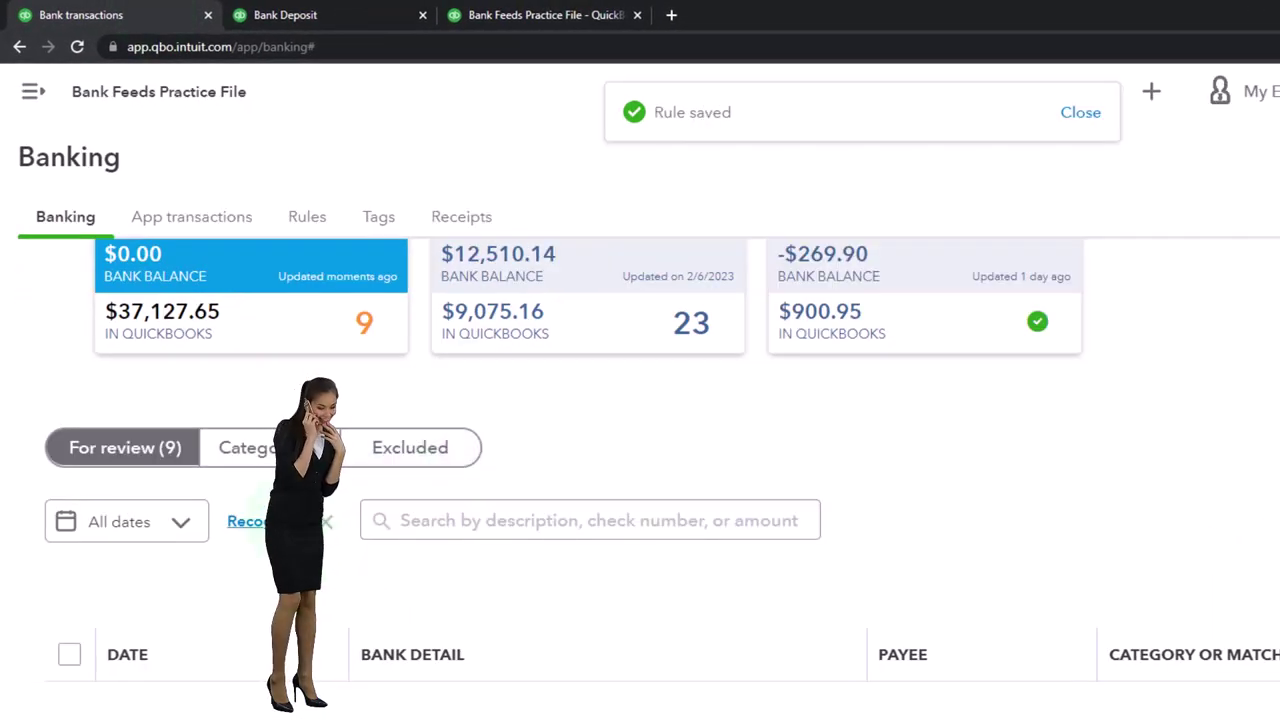
{"action": "scroll", "coordinate": [660, 480], "scroll_direction": "down", "scroll_amount": 3}
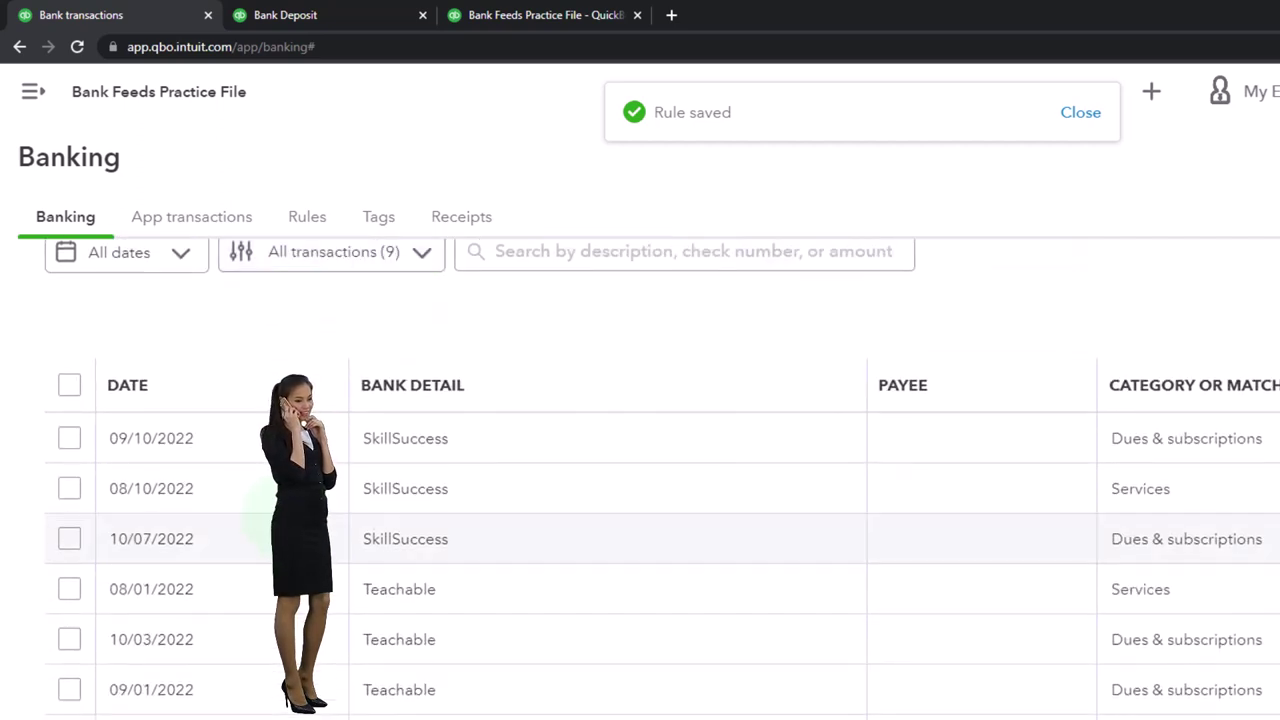
{"action": "left_click", "coordinate": [393, 453]}
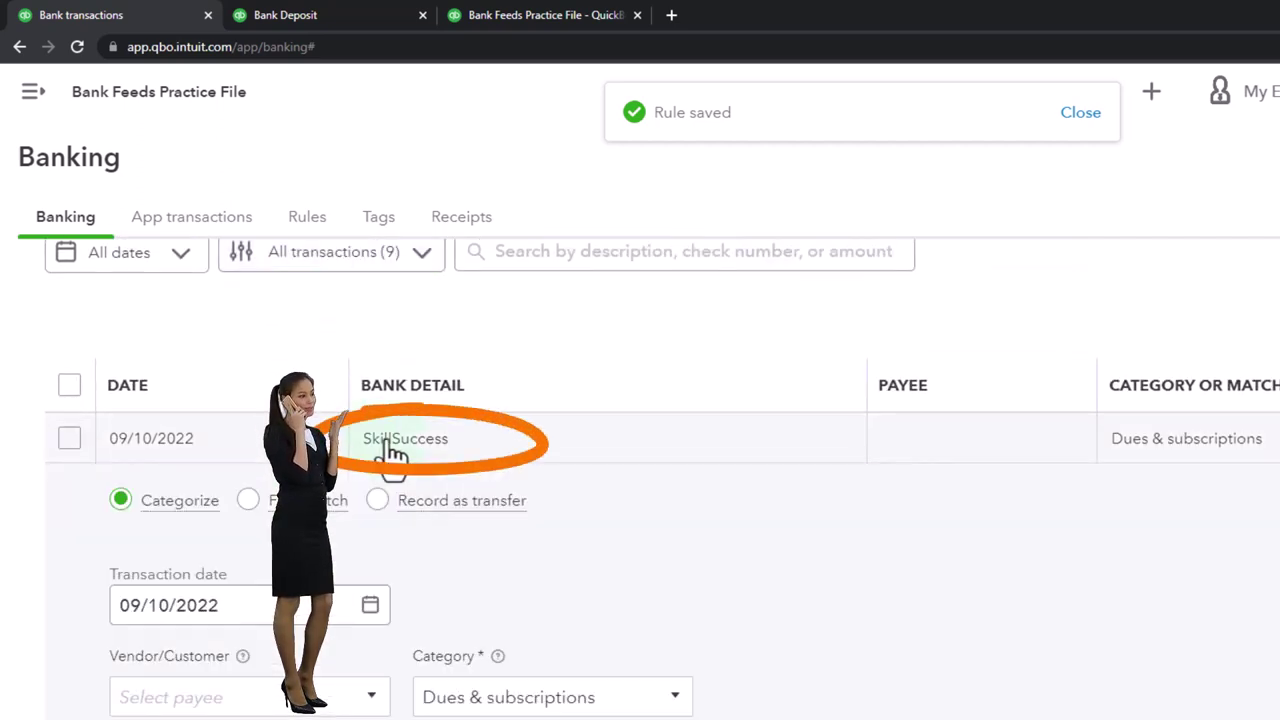
{"action": "scroll", "coordinate": [393, 453], "scroll_direction": "down", "scroll_amount": 2}
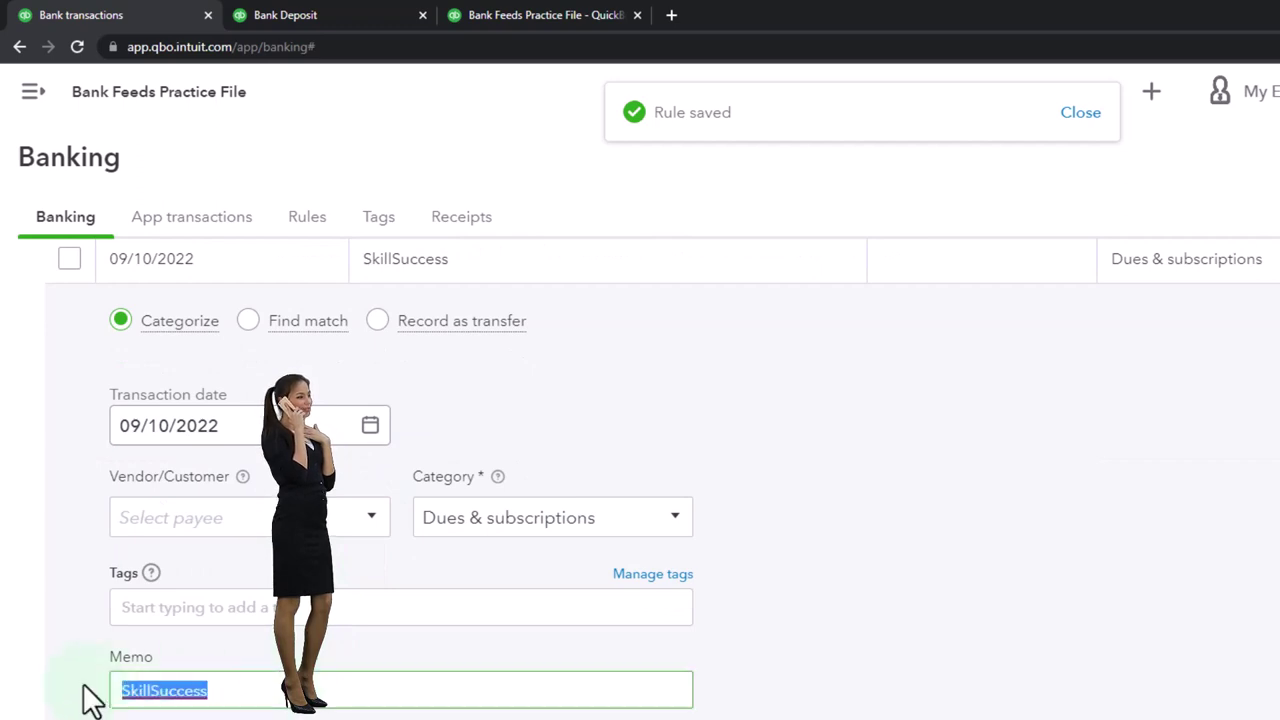
{"action": "left_click", "coordinate": [374, 525]}
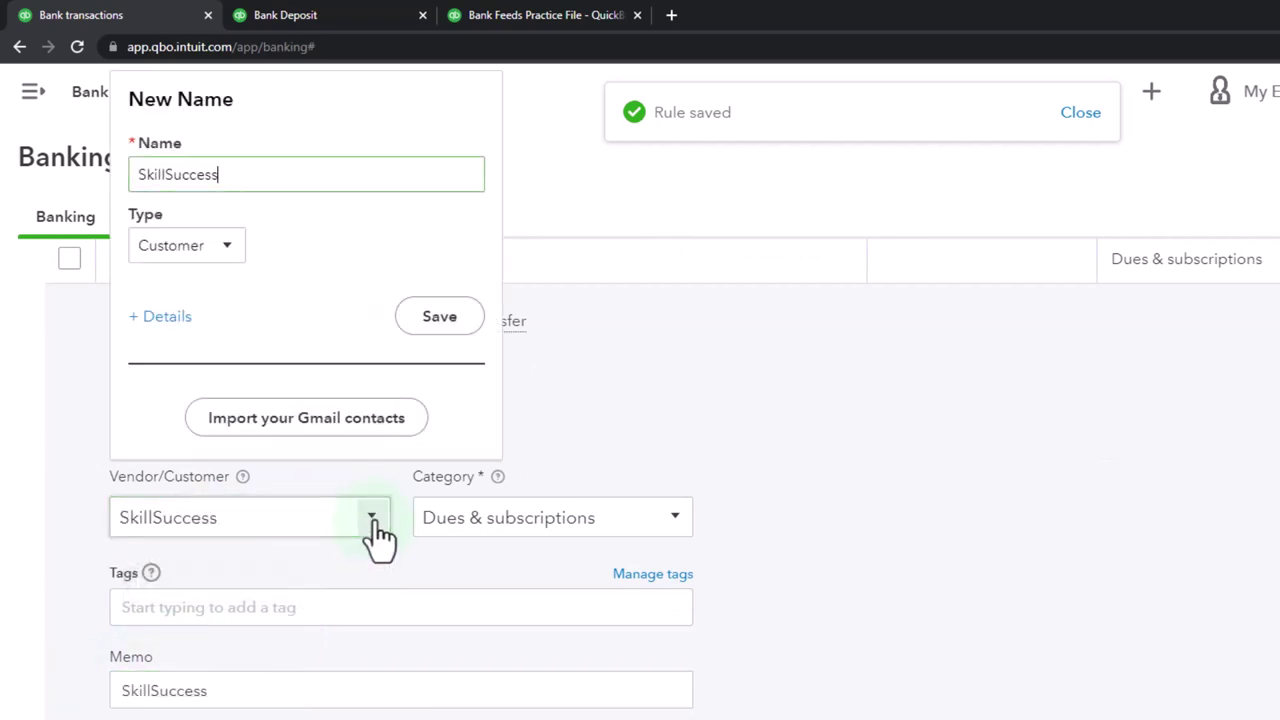
{"action": "left_click", "coordinate": [440, 320]}
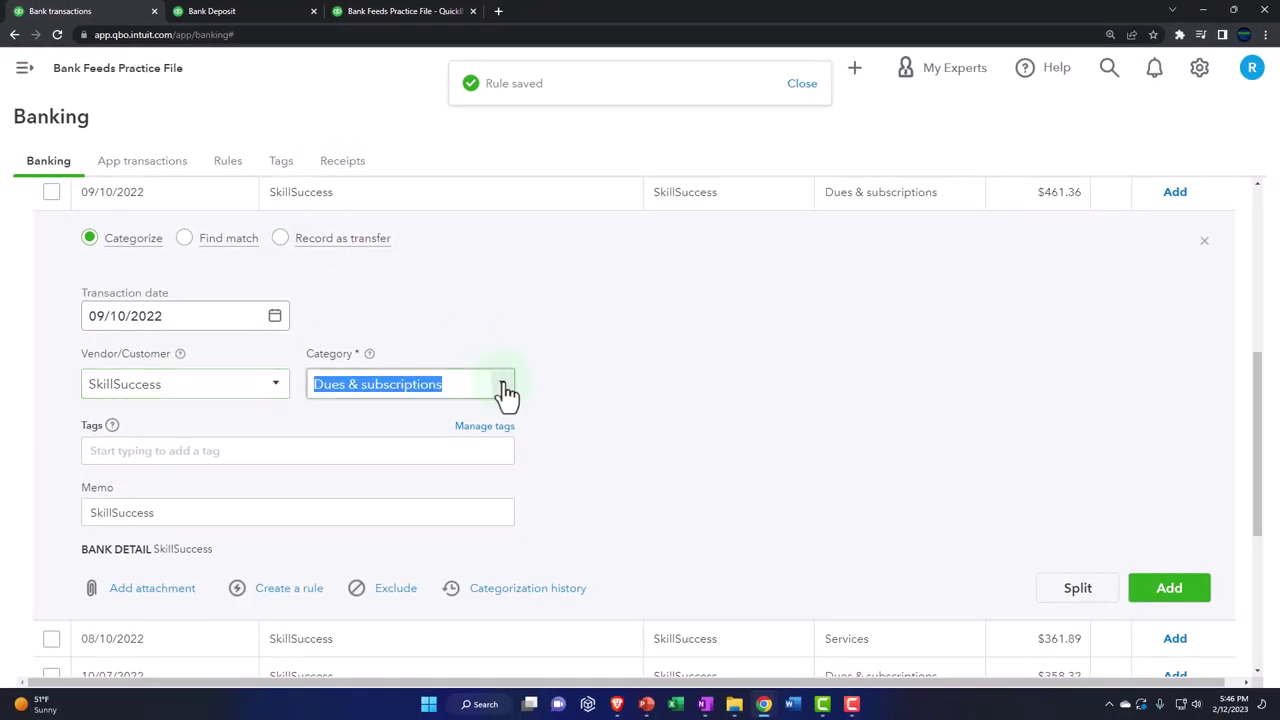
Create an Income account of detail type Other Primary Income named SkillSuccess Income as the 09/10/2022 deposit's category.
{"action": "left_click", "coordinate": [505, 386]}
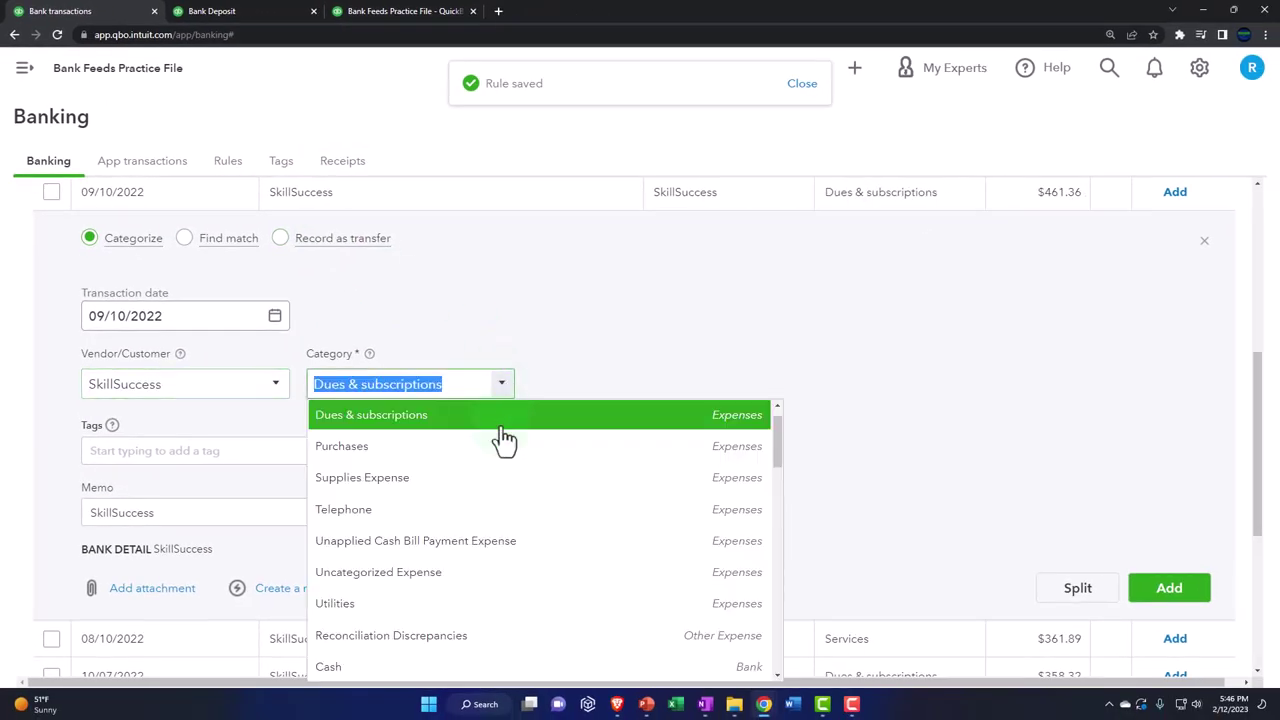
{"action": "left_click", "coordinate": [411, 416]}
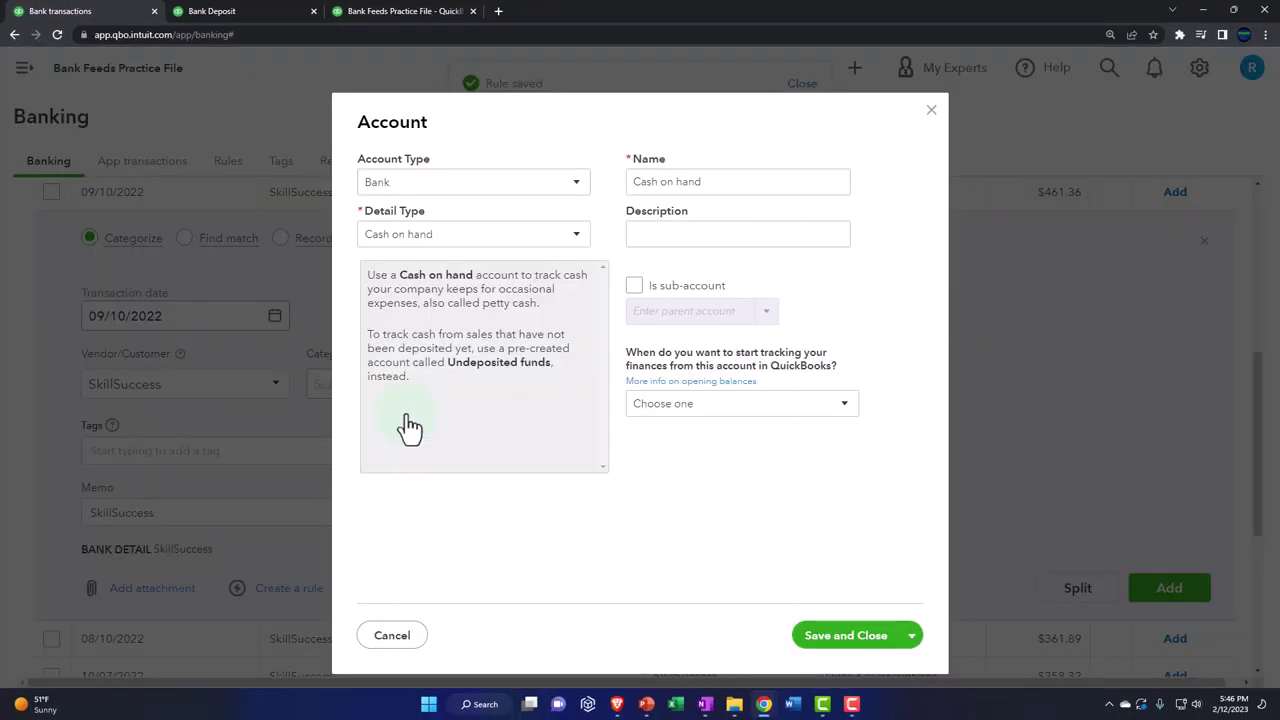
{"action": "left_click", "coordinate": [578, 238]}
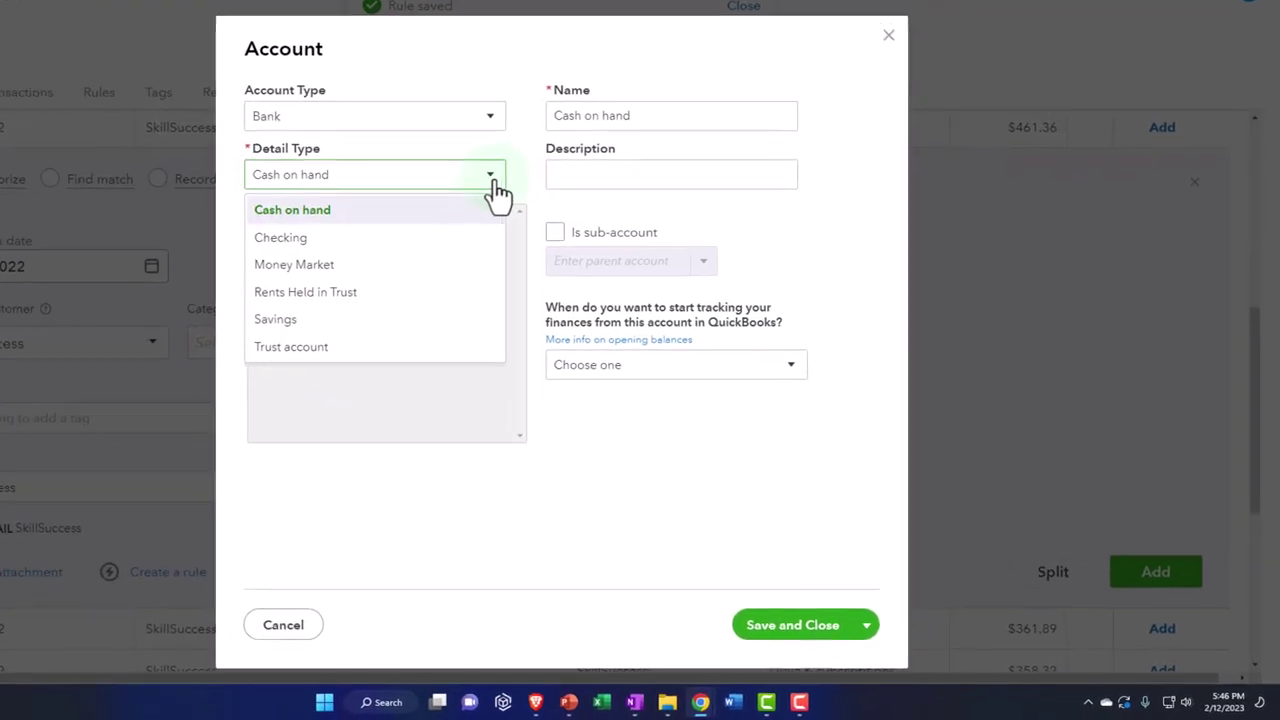
{"action": "left_click", "coordinate": [430, 112]}
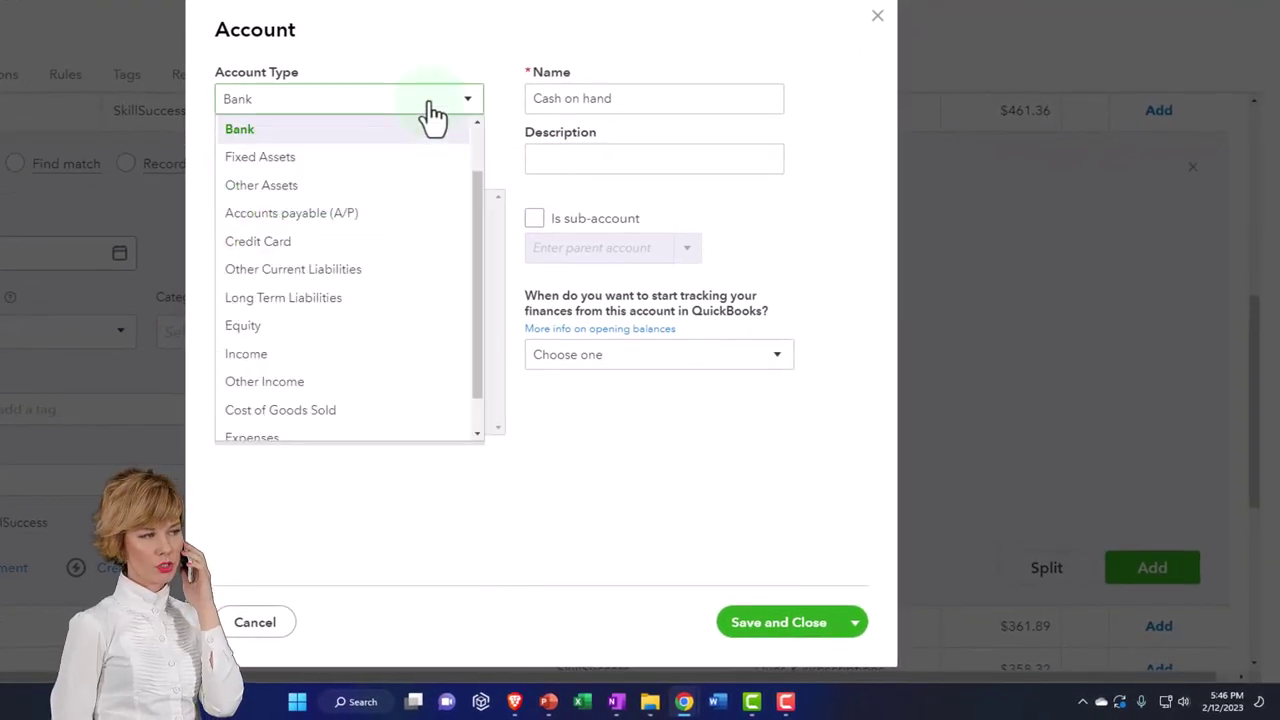
{"action": "left_click", "coordinate": [317, 353]}
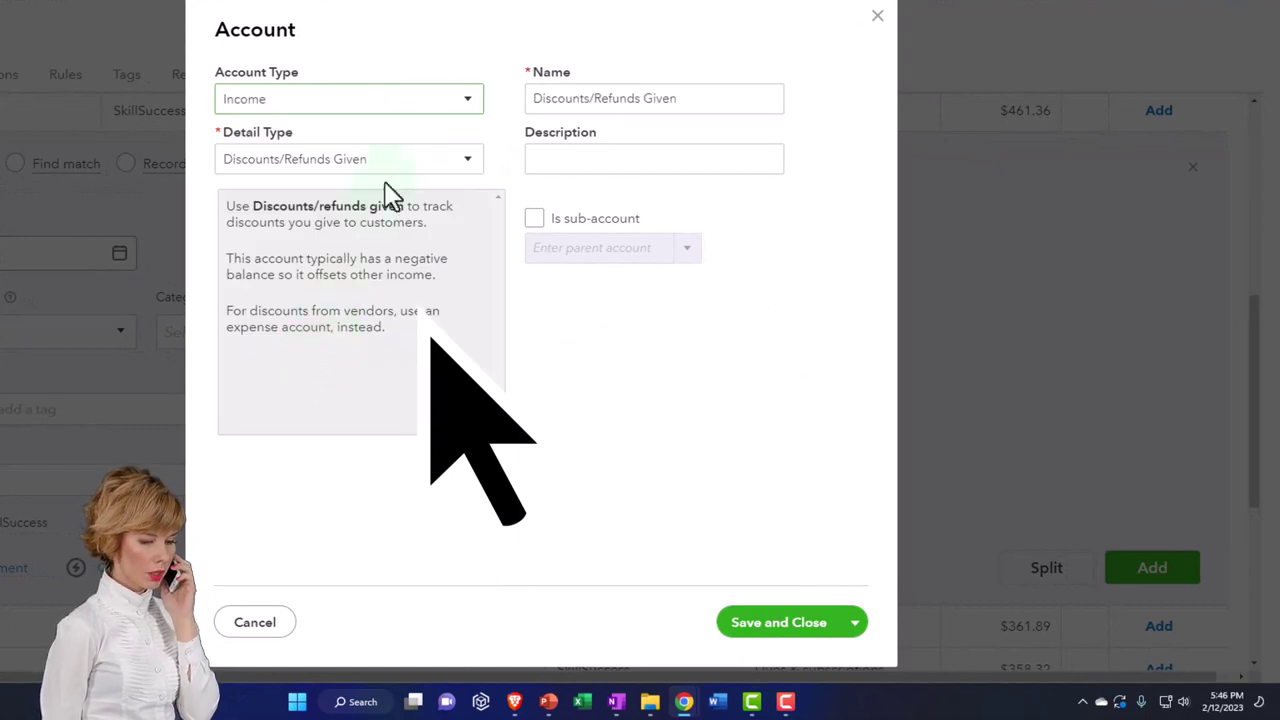
{"action": "left_click", "coordinate": [400, 165]}
{"action": "left_click", "coordinate": [386, 254]}
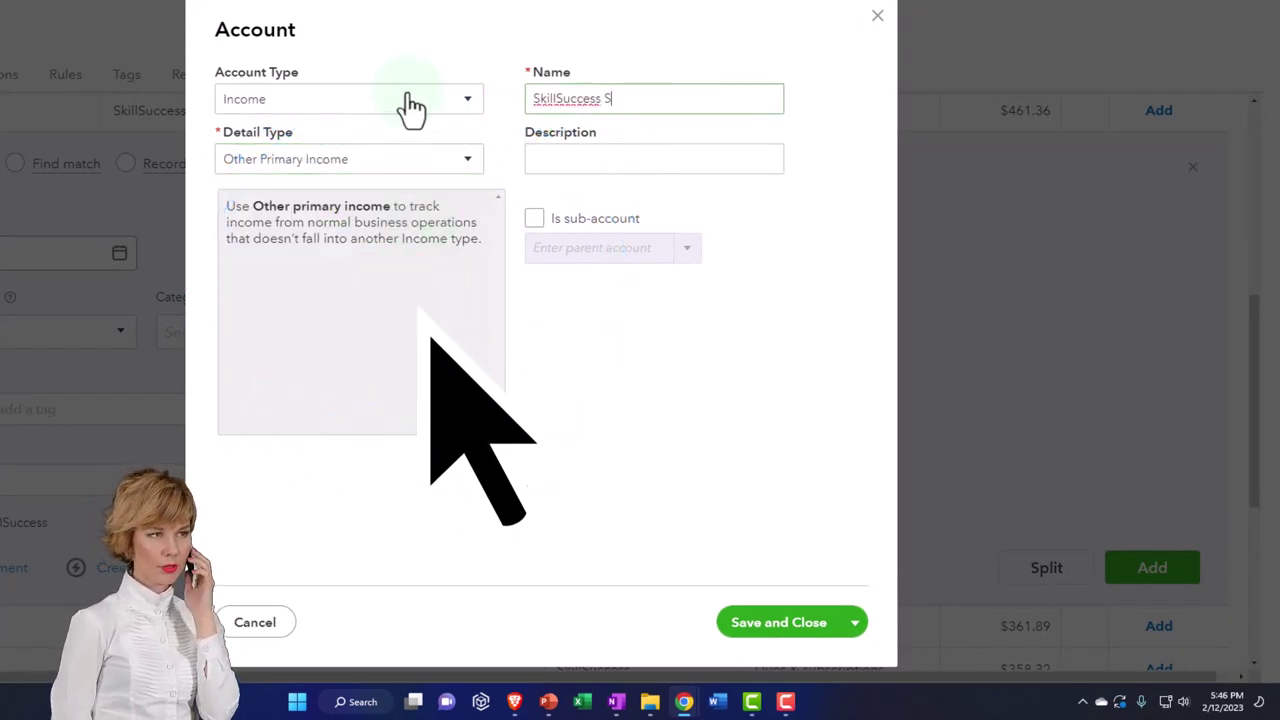
{"action": "key", "text": "BackSpace"}
{"action": "type", "text": "Income"}
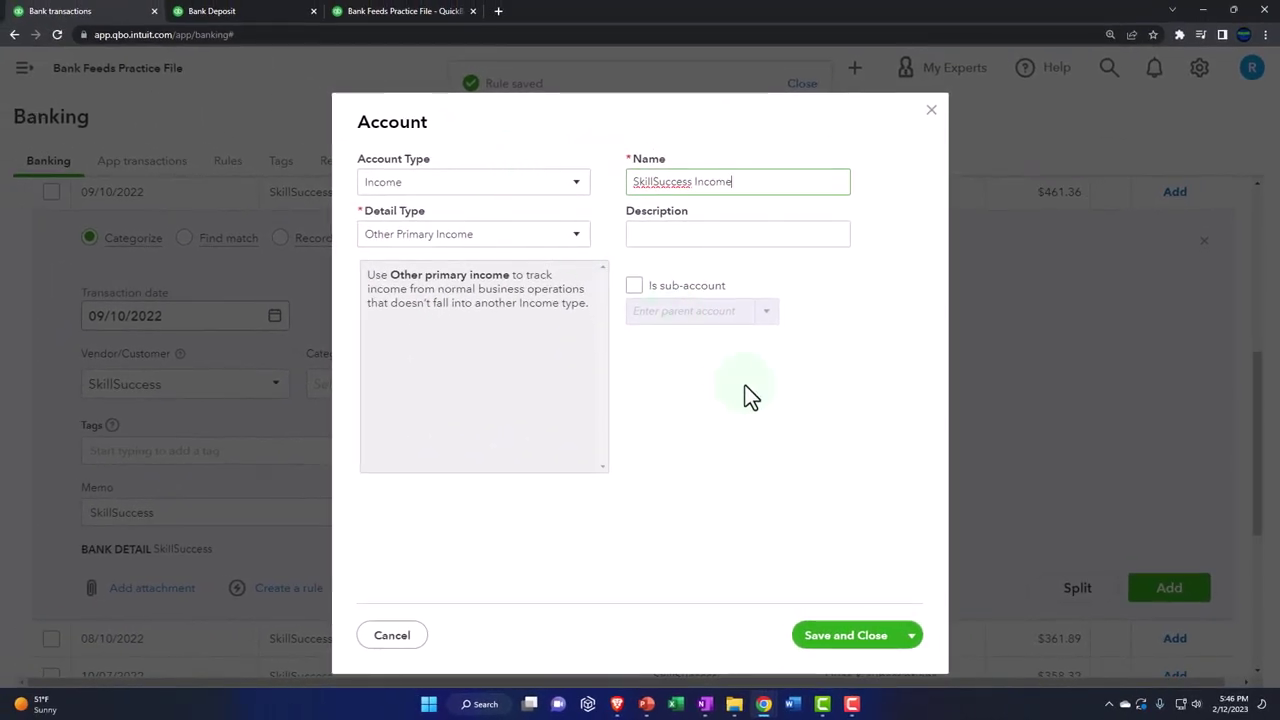
{"action": "left_click", "coordinate": [745, 387]}
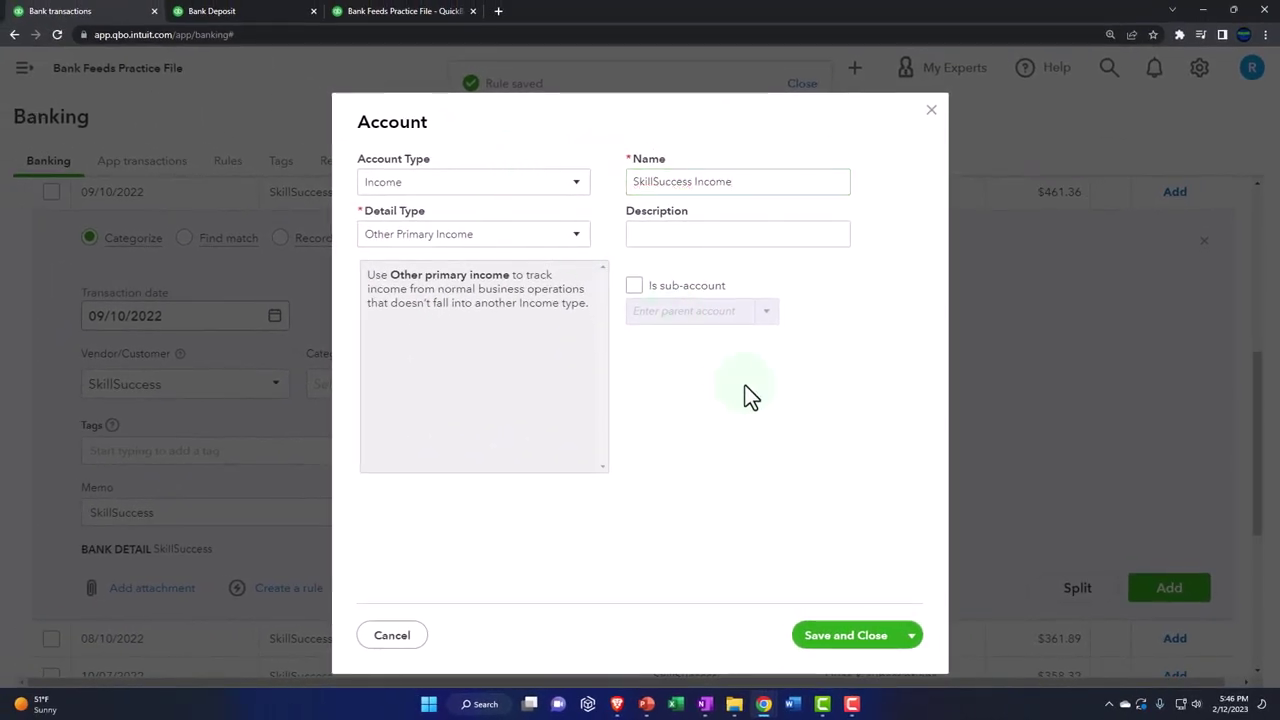
{"action": "left_click", "coordinate": [840, 636]}
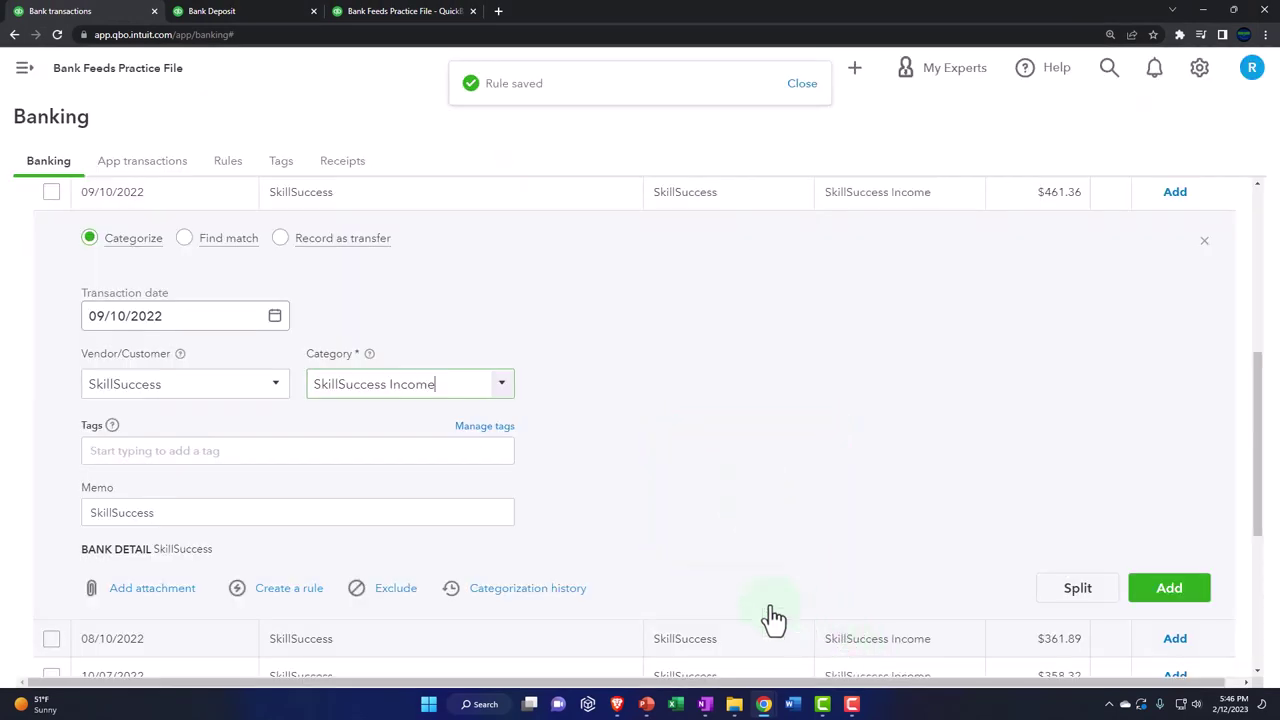
Save a SkillSuccess rule for PayPal money-in transactions whose bank text contains Skillsuccess, assigning the SkillSuccess Income category and SkillSuccess payee.
{"action": "left_click", "coordinate": [289, 588]}
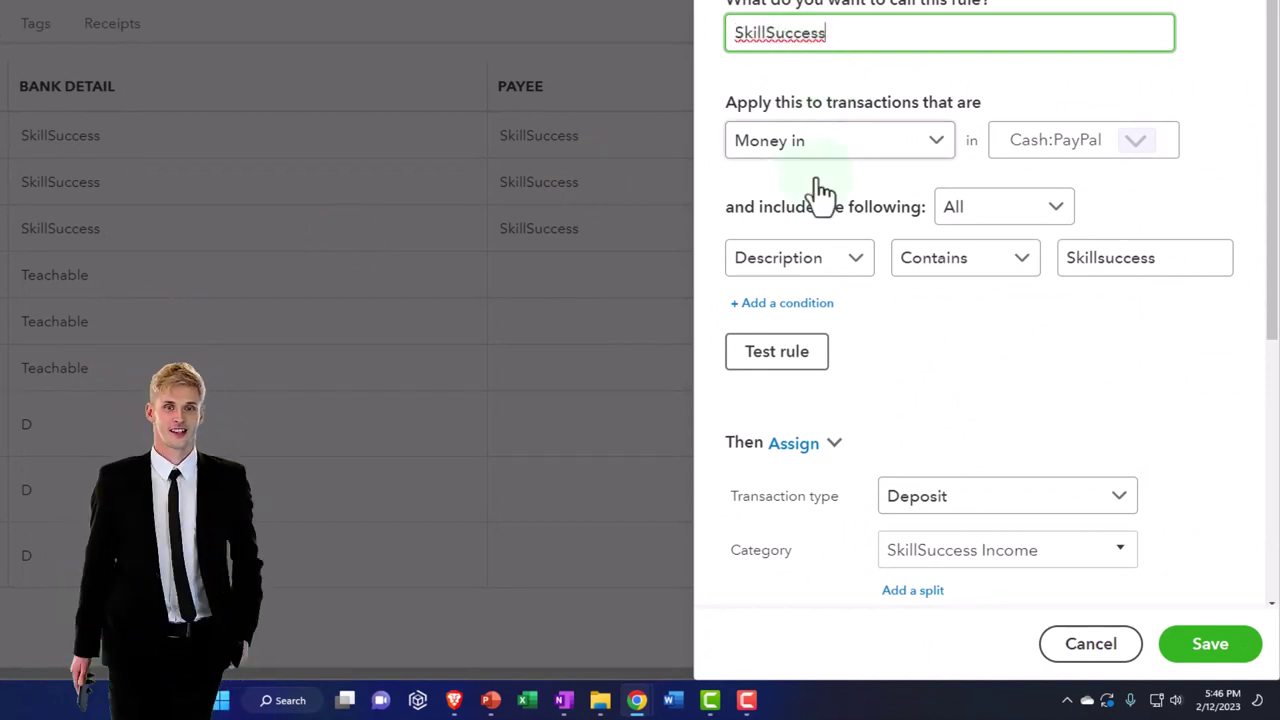
{"action": "left_click", "coordinate": [850, 272]}
{"action": "left_click", "coordinate": [805, 340]}
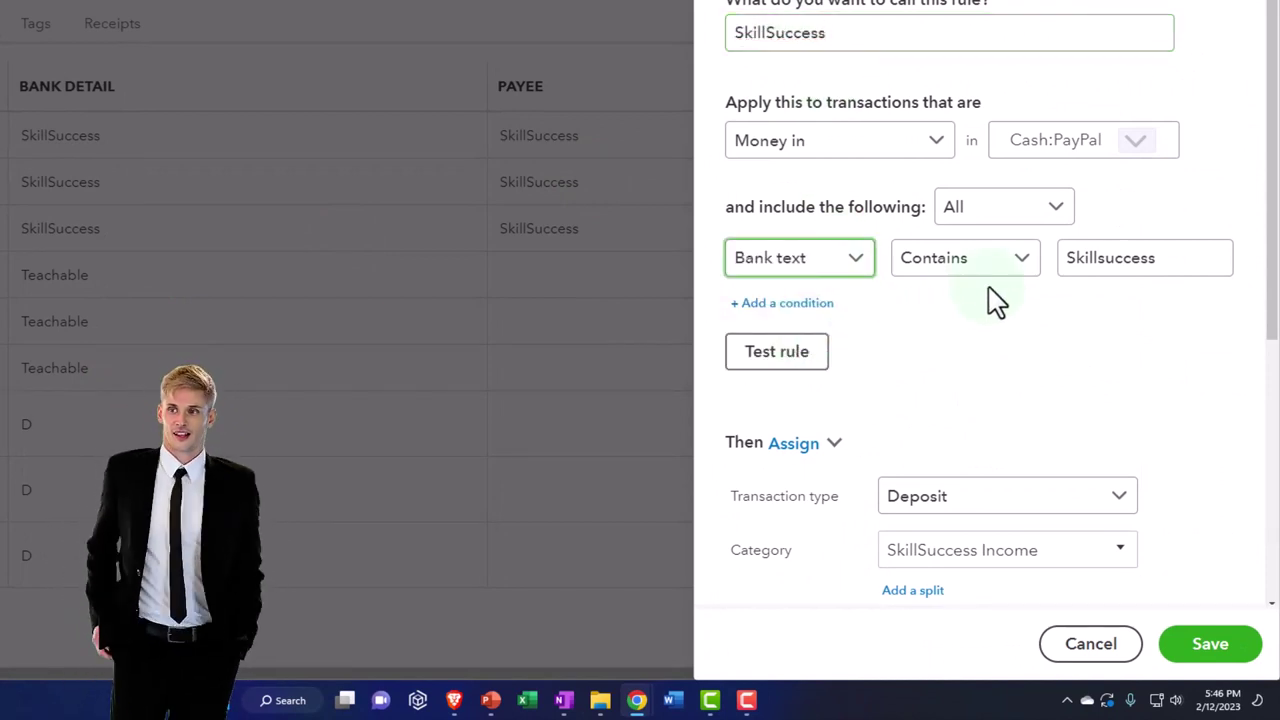
{"action": "scroll", "coordinate": [1100, 285], "scroll_direction": "down", "scroll_amount": 3}
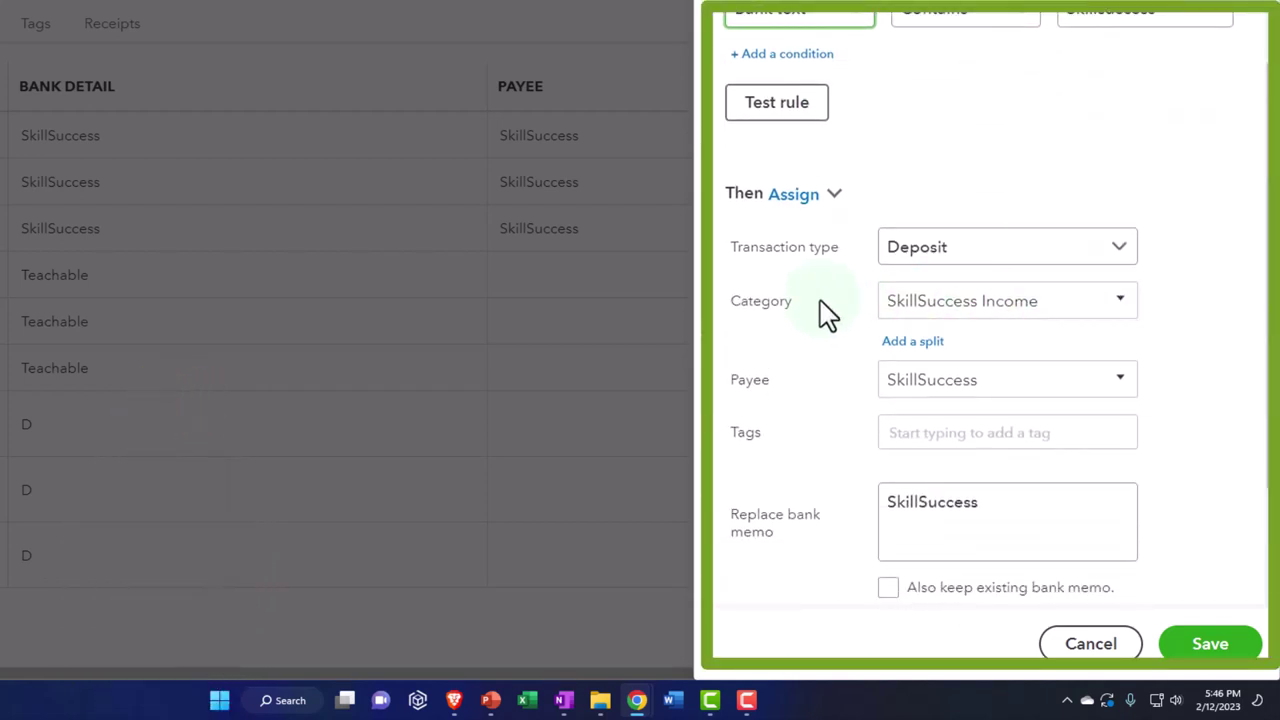
{"action": "scroll", "coordinate": [830, 314], "scroll_direction": "down", "scroll_amount": 2}
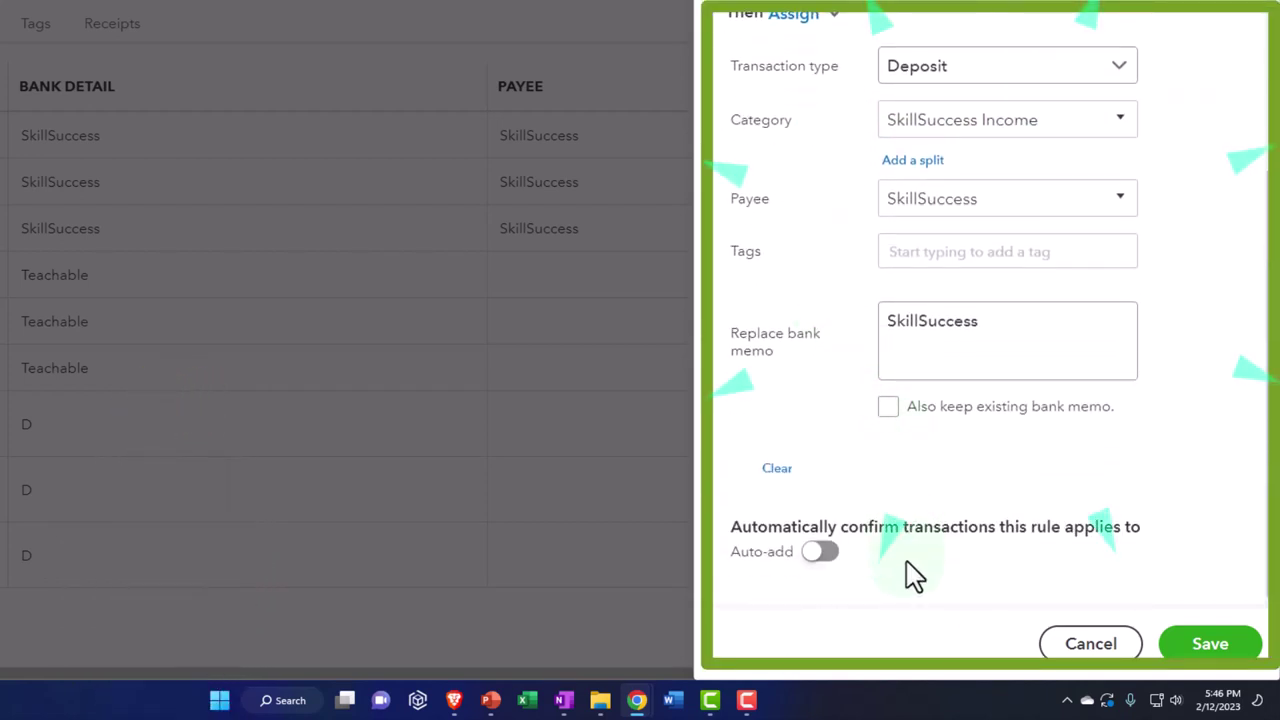
{"action": "left_click", "coordinate": [1185, 652]}
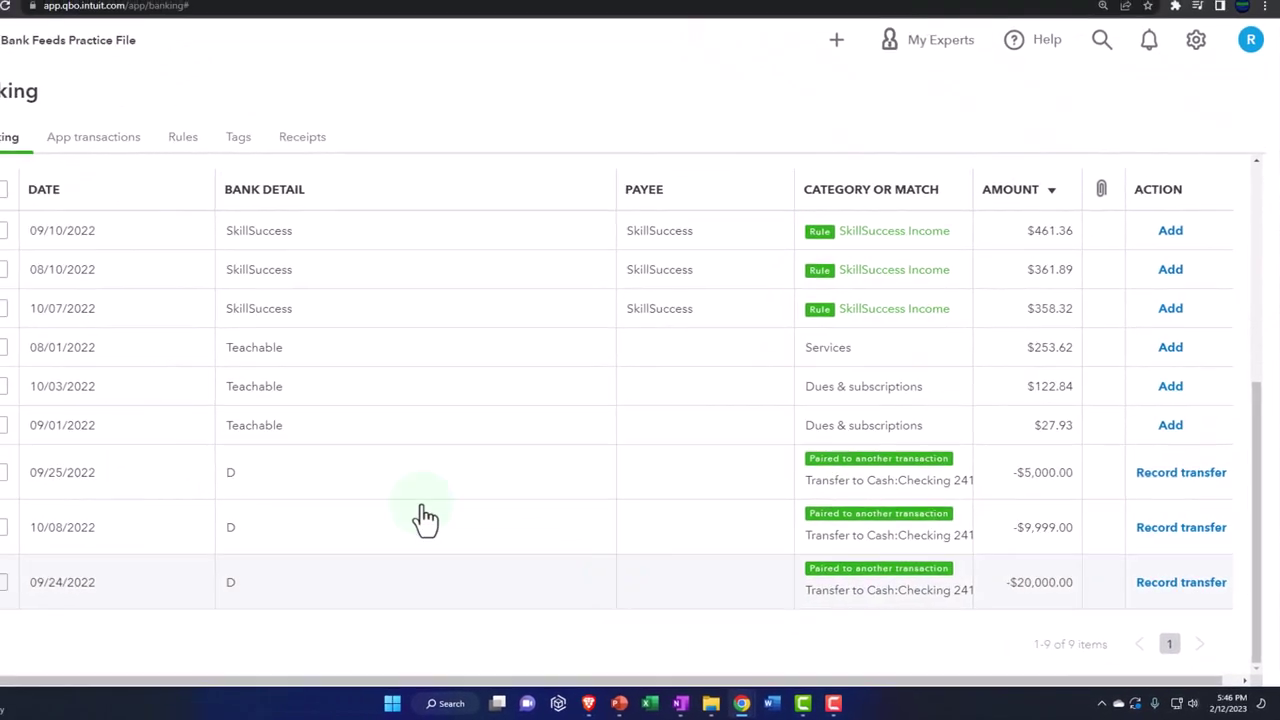
Filter the transactions for review to Recognized and accept the three SkillSuccess deposits.
{"action": "scroll", "coordinate": [443, 500], "scroll_direction": "up", "scroll_amount": 3}
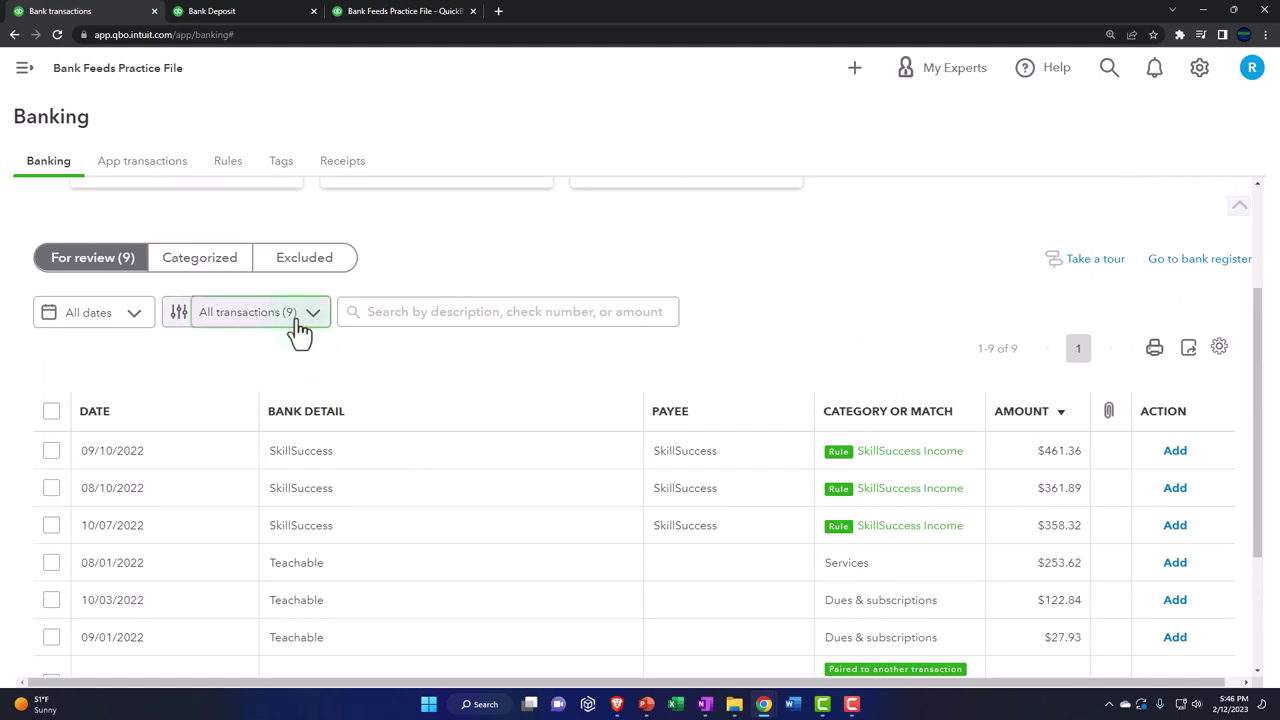
{"action": "left_click", "coordinate": [297, 315]}
{"action": "left_click", "coordinate": [226, 380]}
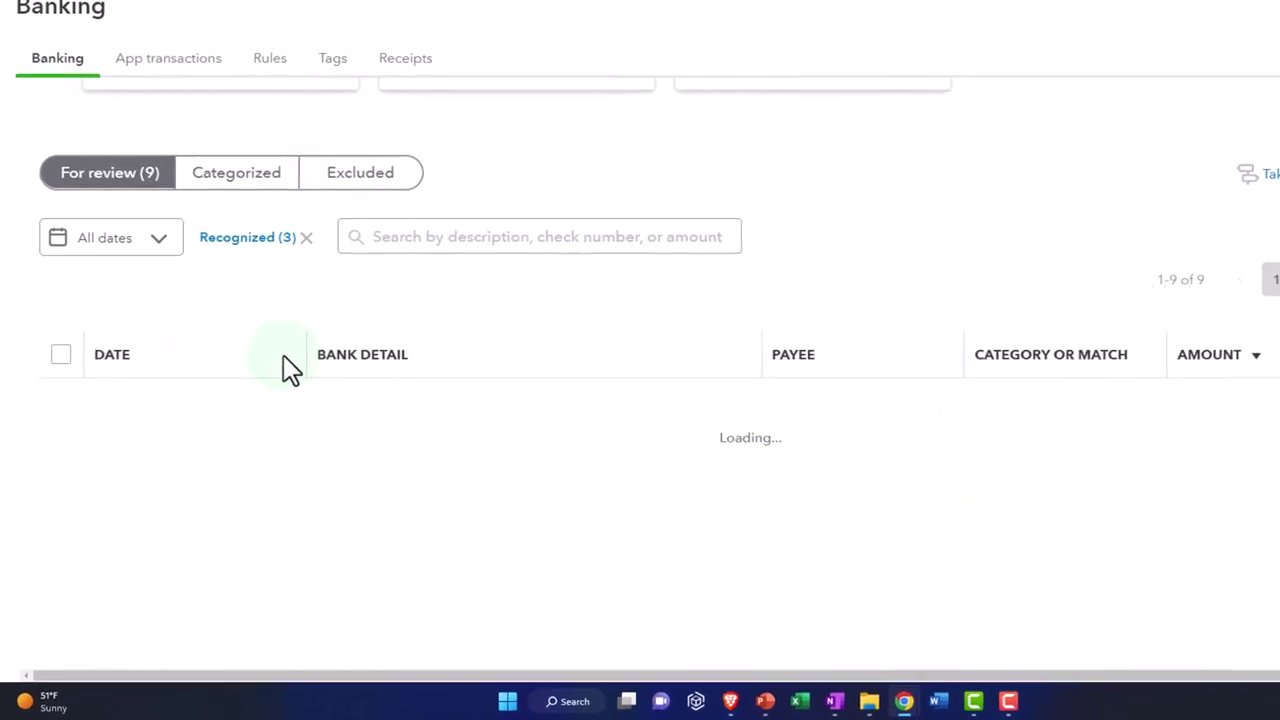
{"action": "left_click", "coordinate": [64, 470]}
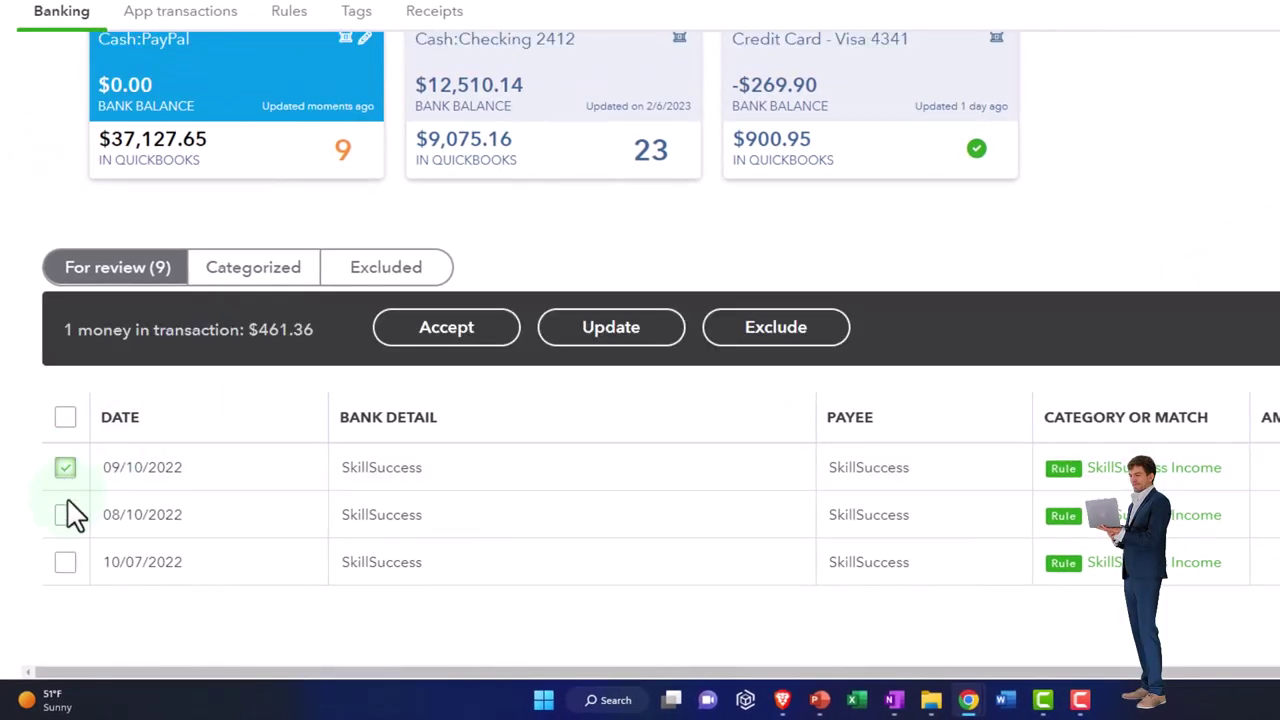
{"action": "left_click", "coordinate": [66, 565], "text": "shift"}
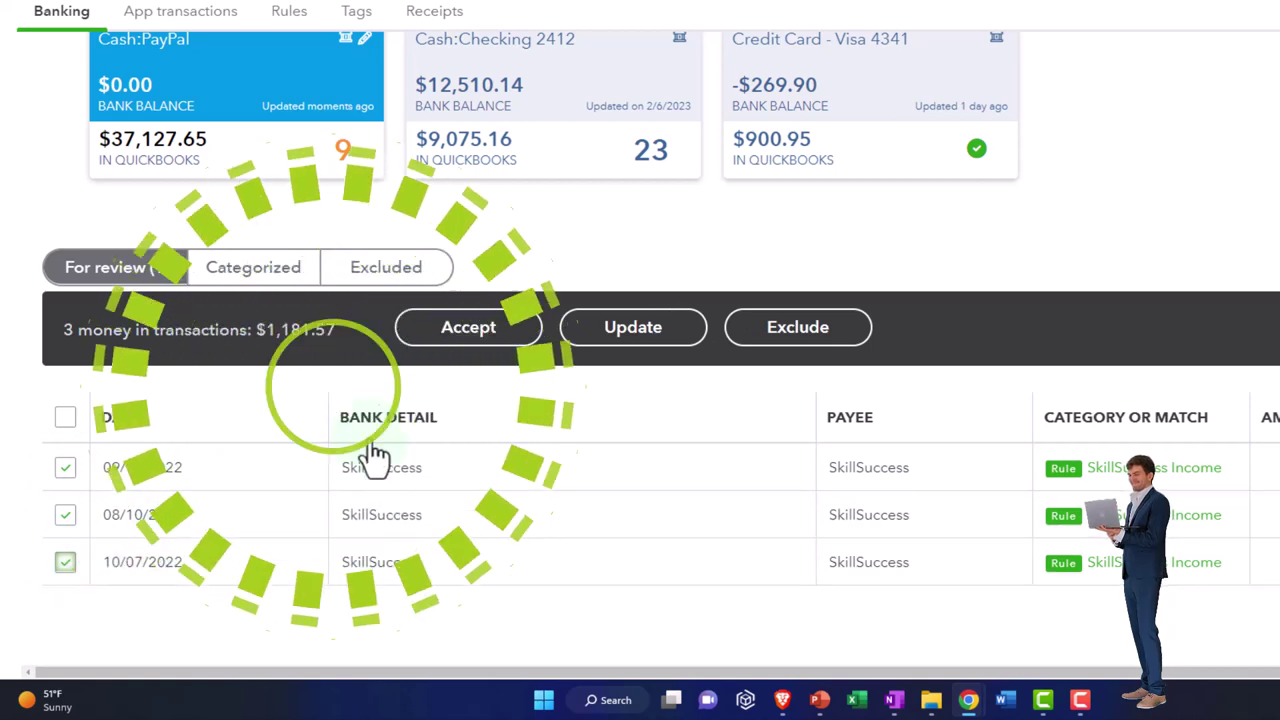
{"action": "left_click", "coordinate": [437, 350]}
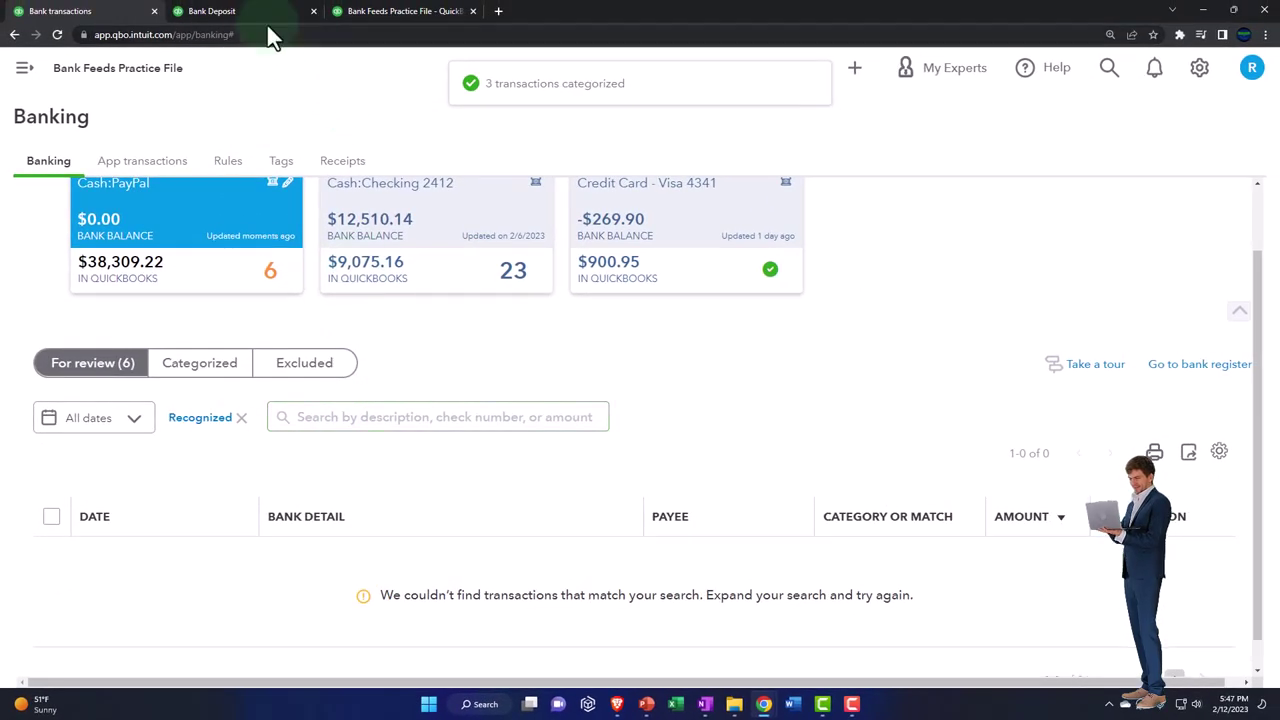
Rerun the balance sheet as of December 31, 2022 and check the bank account balances at 175% zoom.
{"action": "left_click", "coordinate": [257, 12]}
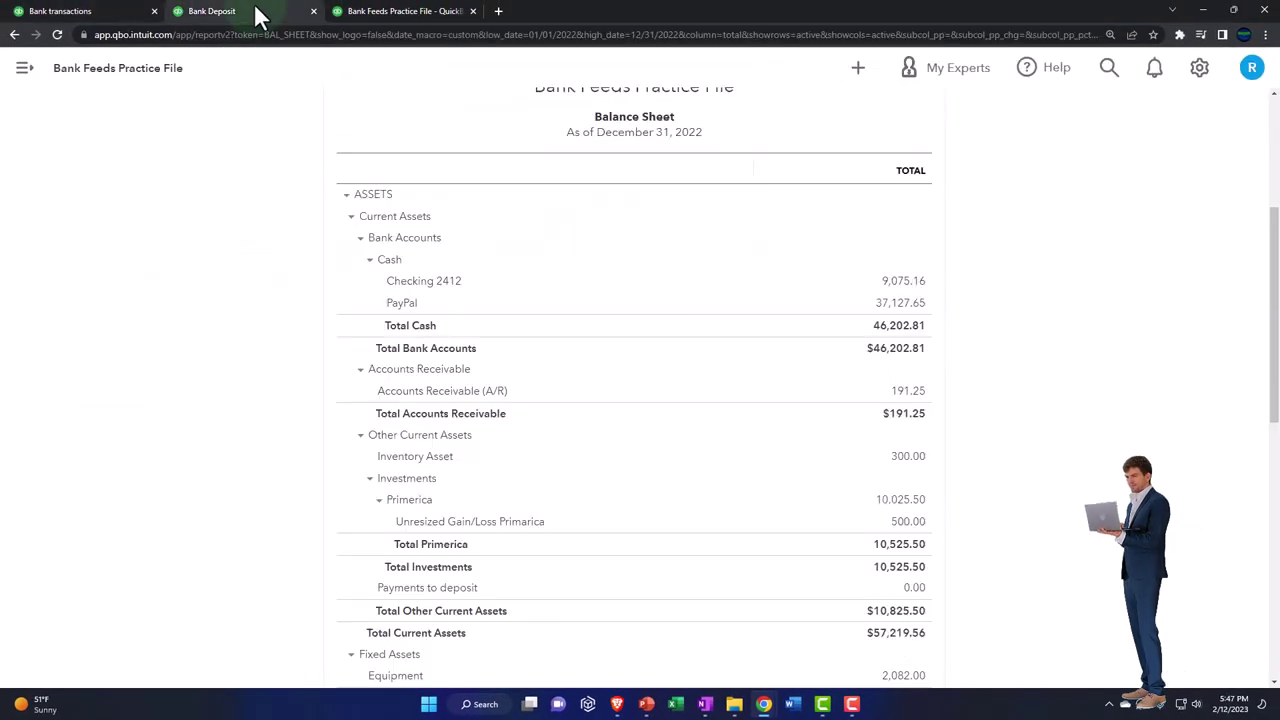
{"action": "scroll", "coordinate": [560, 456], "scroll_direction": "up", "scroll_amount": 3}
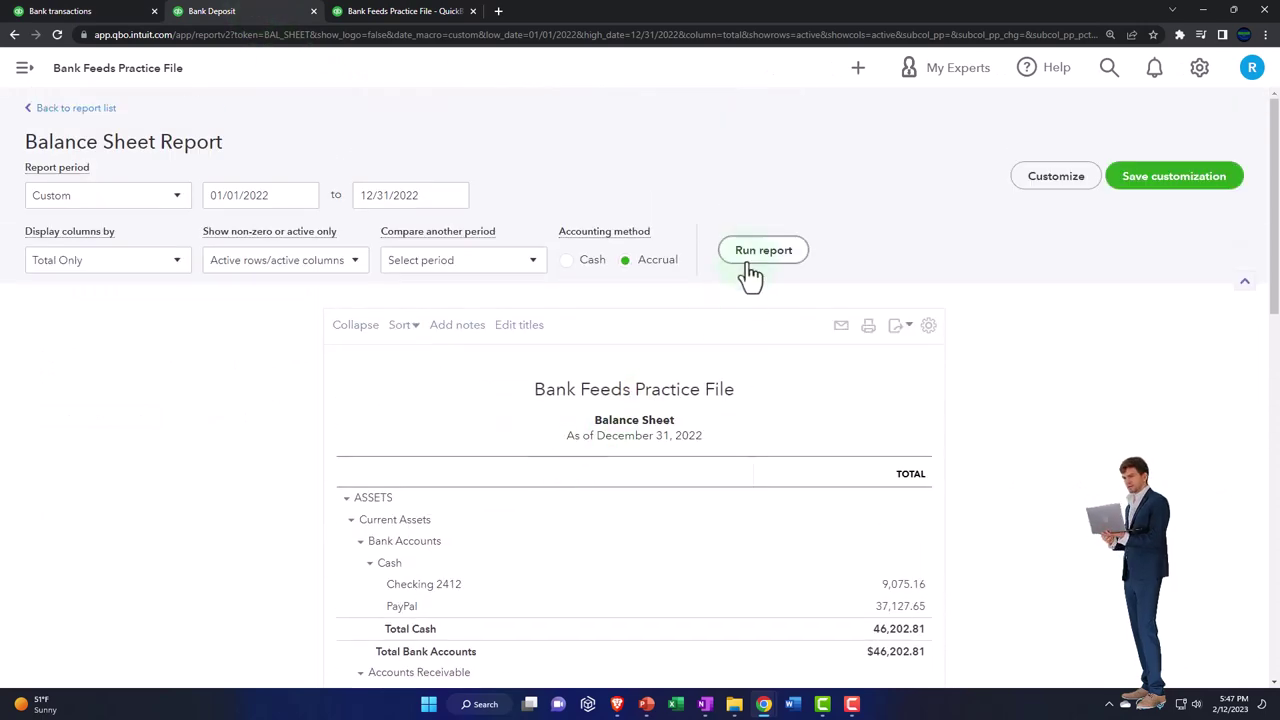
{"action": "key", "text": "ctrl+plus"}
{"action": "key", "text": "ctrl+plus"}
{"action": "key", "text": "ctrl+plus"}
{"action": "key", "text": "ctrl+plus"}
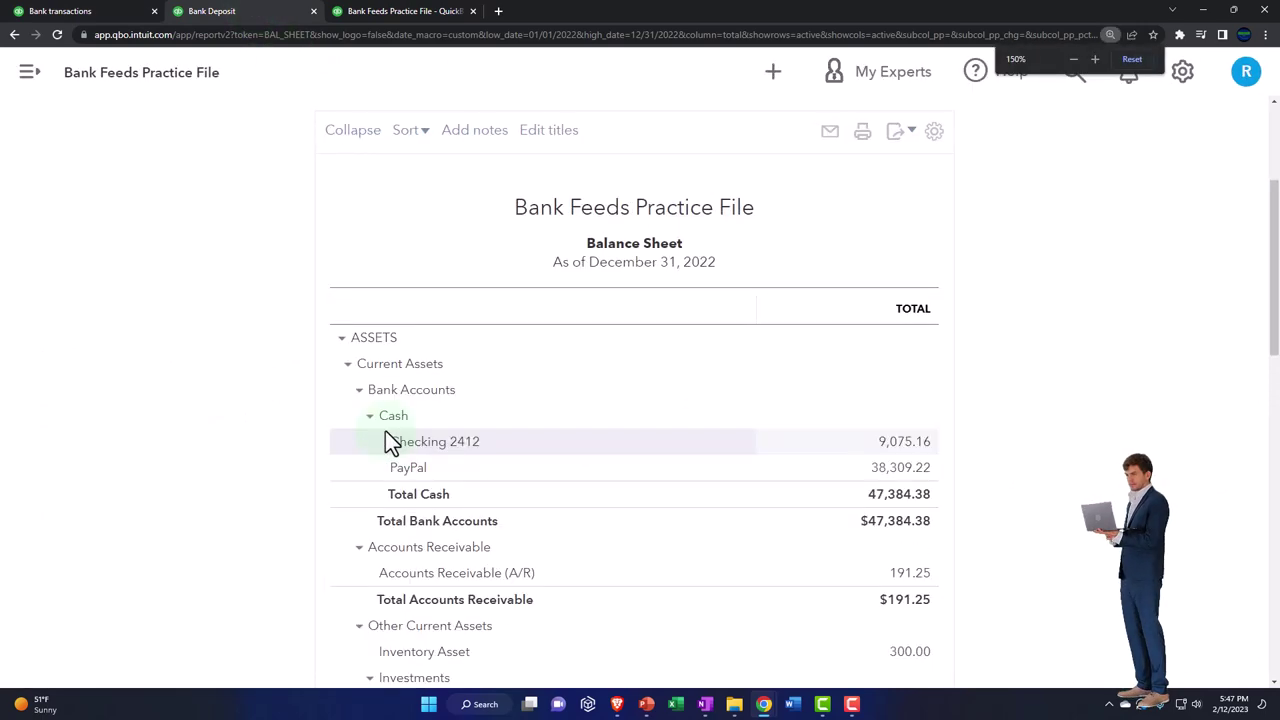
{"action": "scroll", "coordinate": [386, 443], "scroll_direction": "down", "scroll_amount": 1}
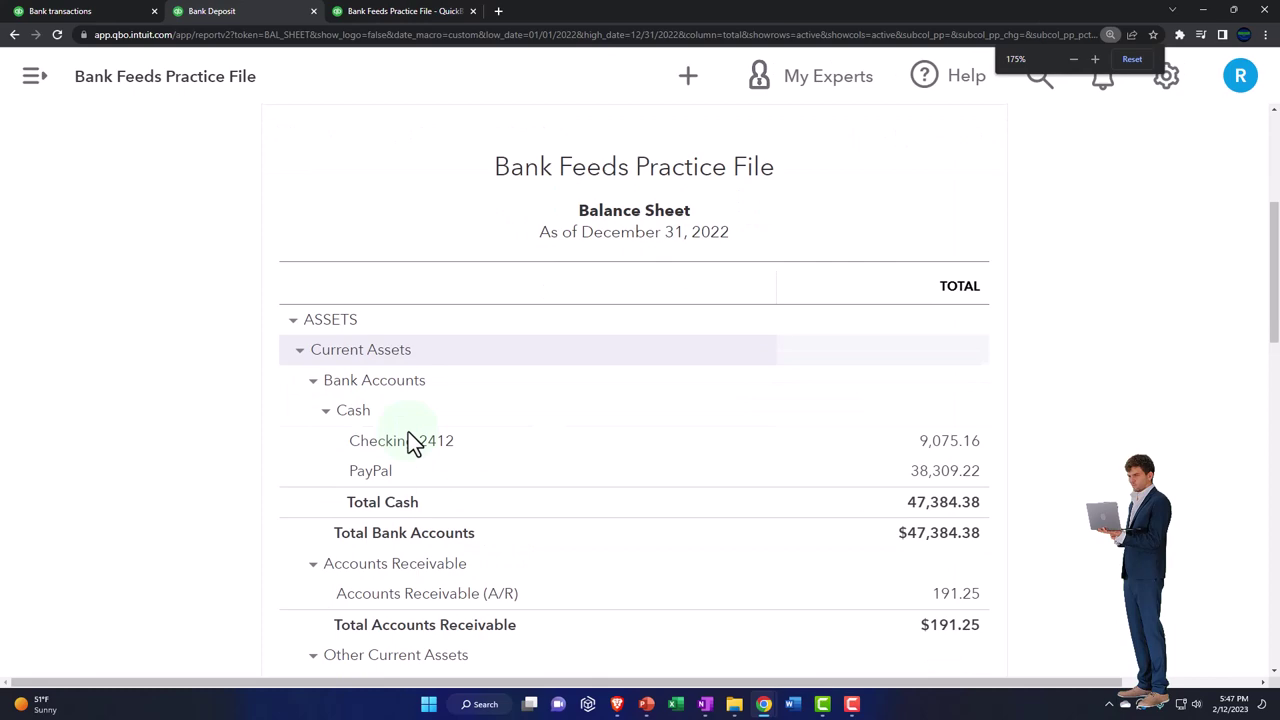
{"action": "left_click", "coordinate": [941, 446]}
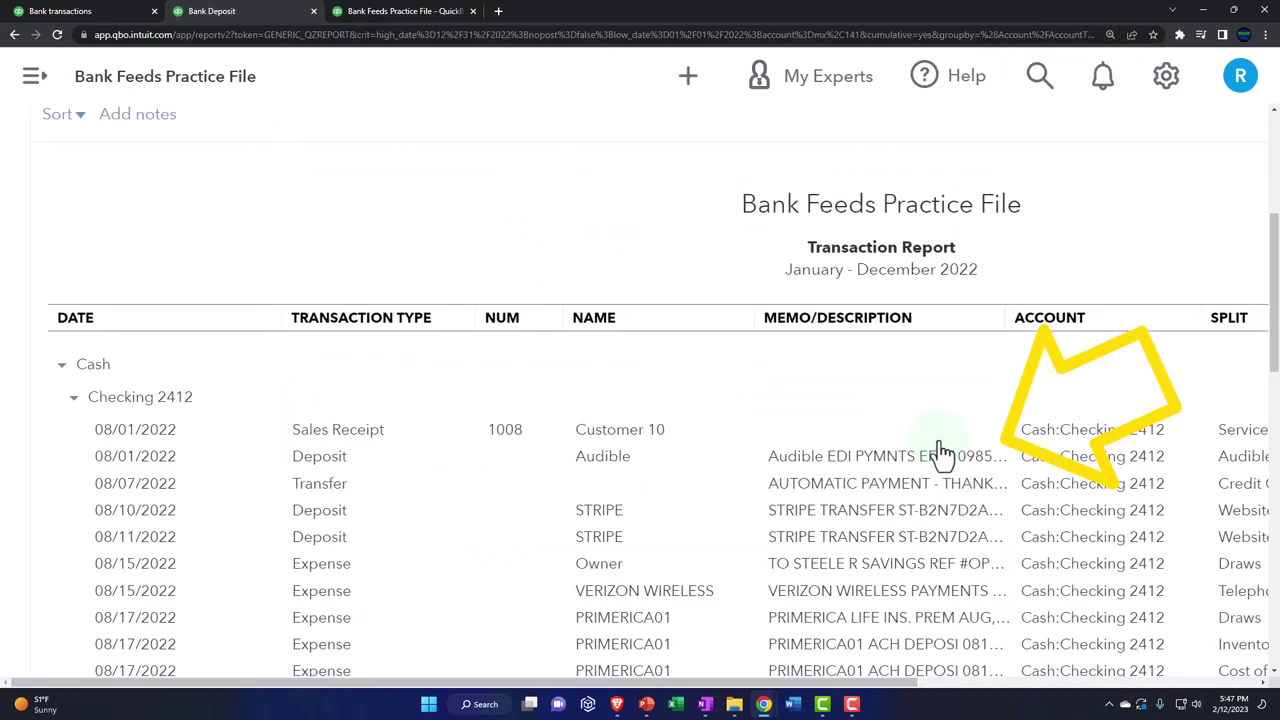
{"action": "scroll", "coordinate": [137, 205], "scroll_direction": "up", "scroll_amount": 5}
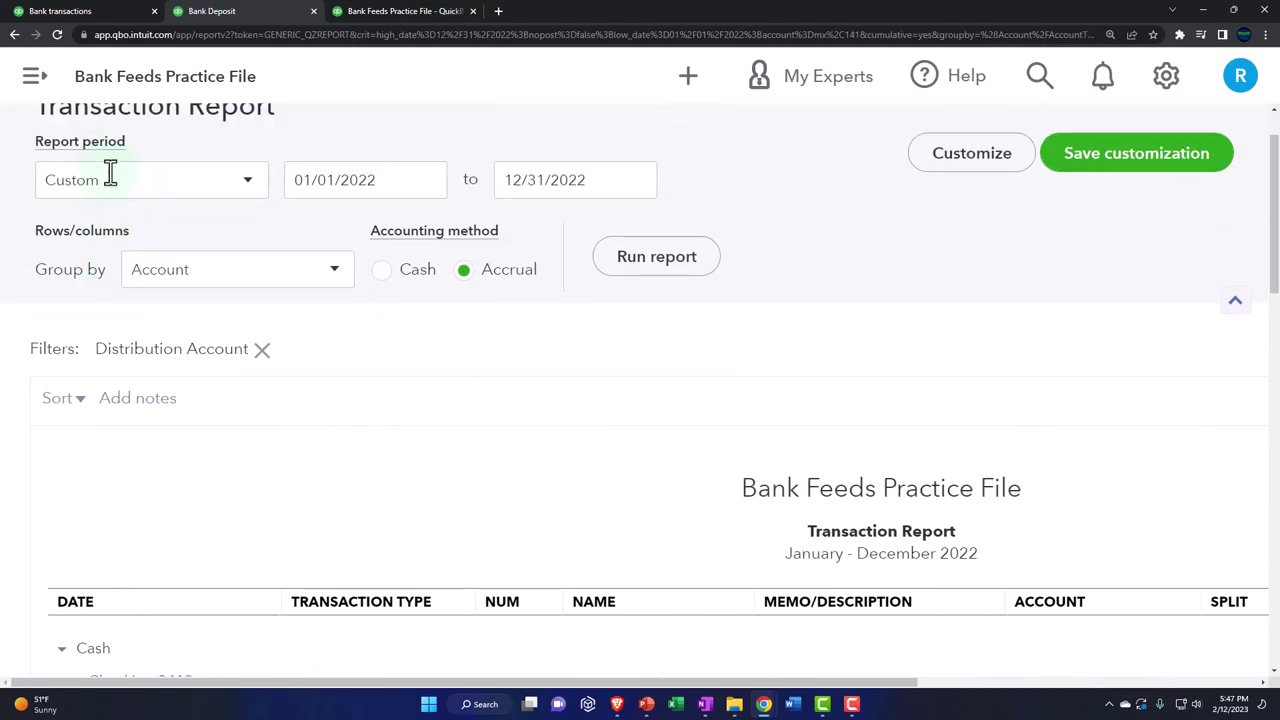
{"action": "left_click", "coordinate": [100, 133]}
{"action": "scroll", "coordinate": [429, 448], "scroll_direction": "down", "scroll_amount": 1}
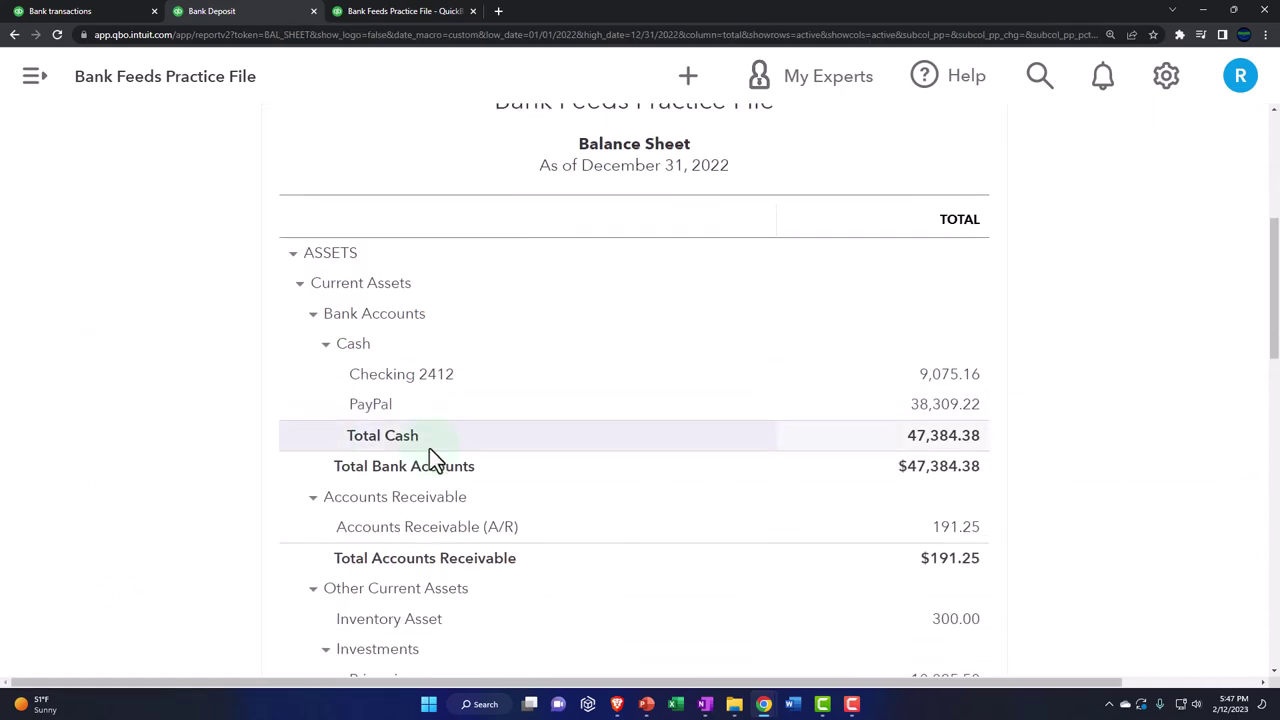
Examine the SkillSuccess deposits in the PayPal balance's transaction detail and return to the balance sheet summary.
{"action": "left_click", "coordinate": [927, 410]}
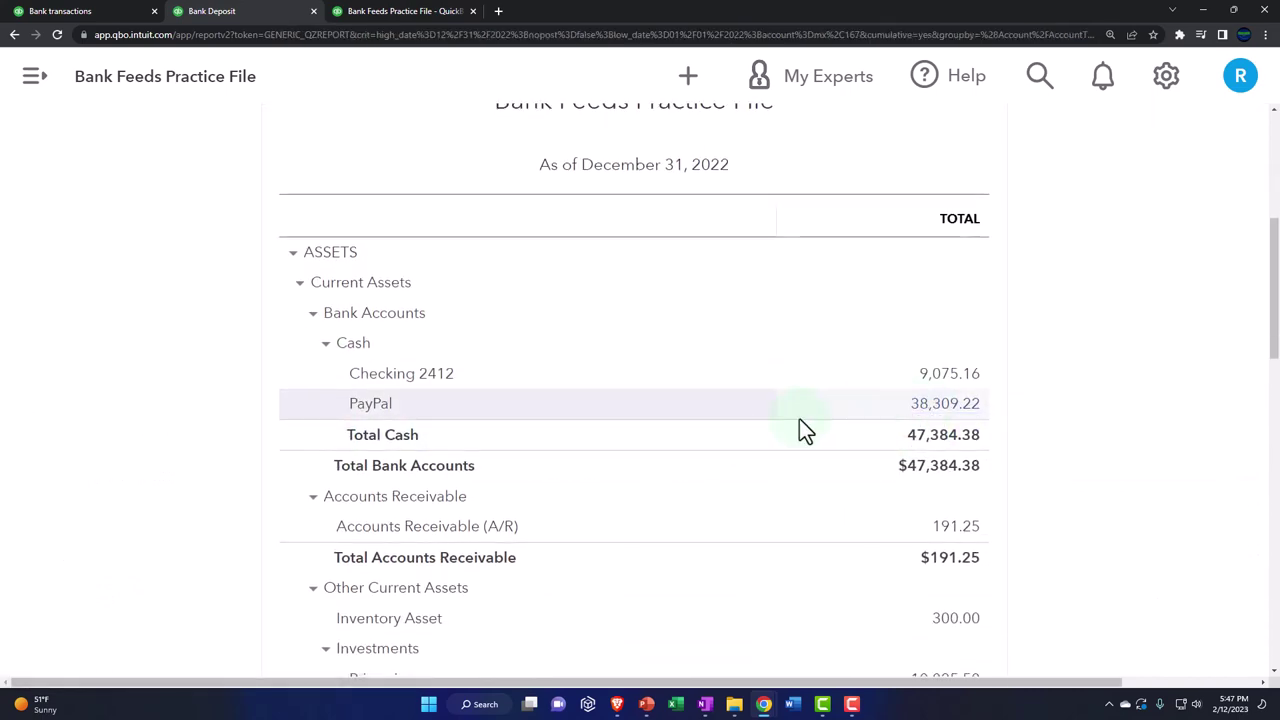
{"action": "key", "text": "ctrl+minus"}
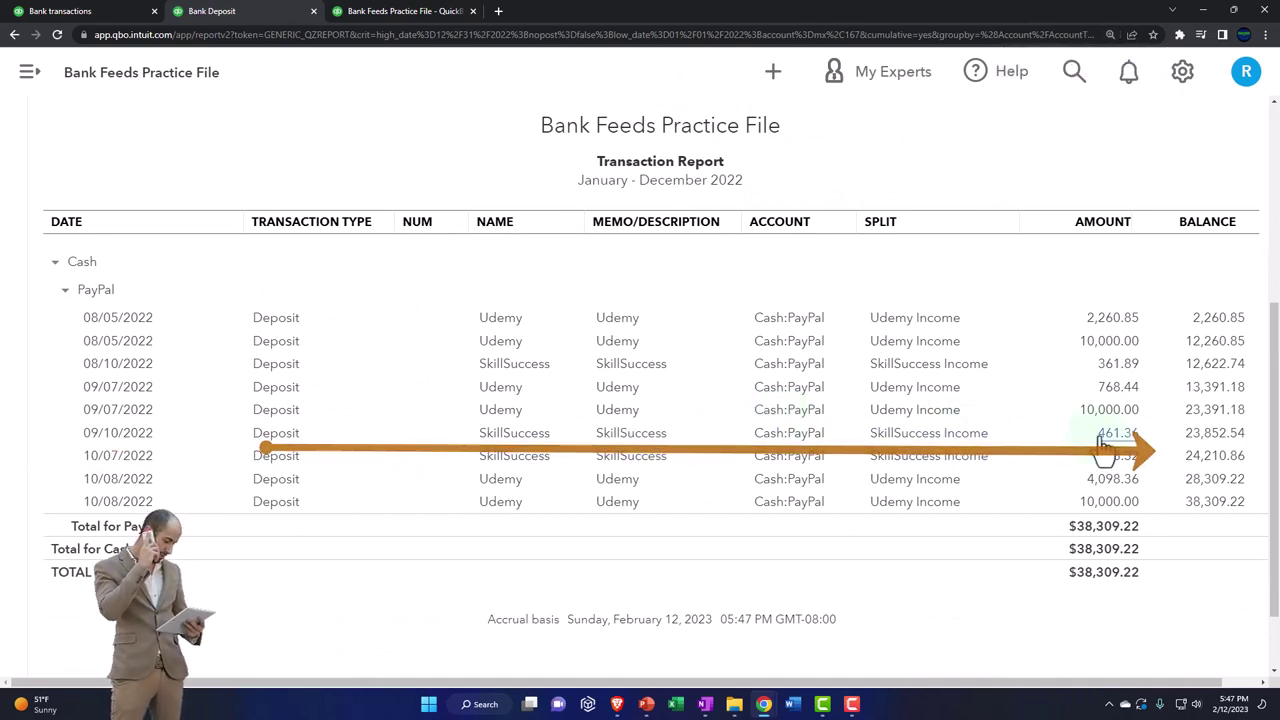
{"action": "scroll", "coordinate": [291, 457], "scroll_direction": "up", "scroll_amount": 4}
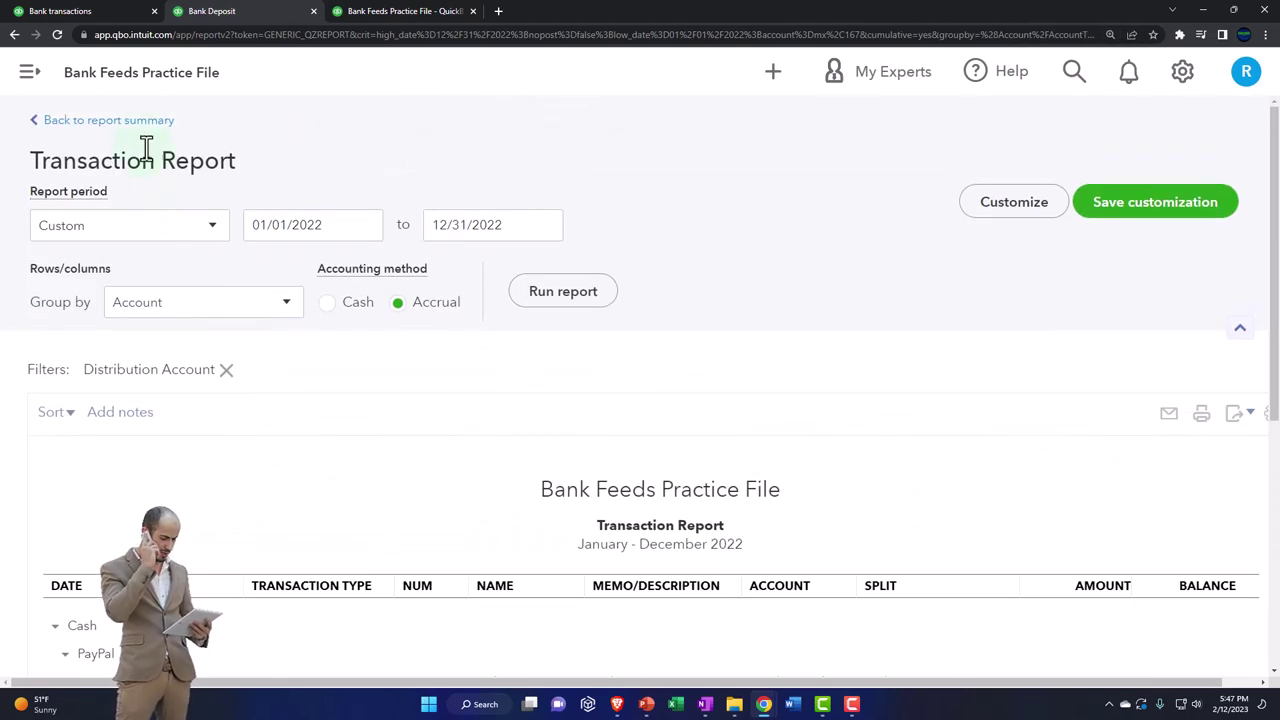
{"action": "left_click", "coordinate": [137, 135]}
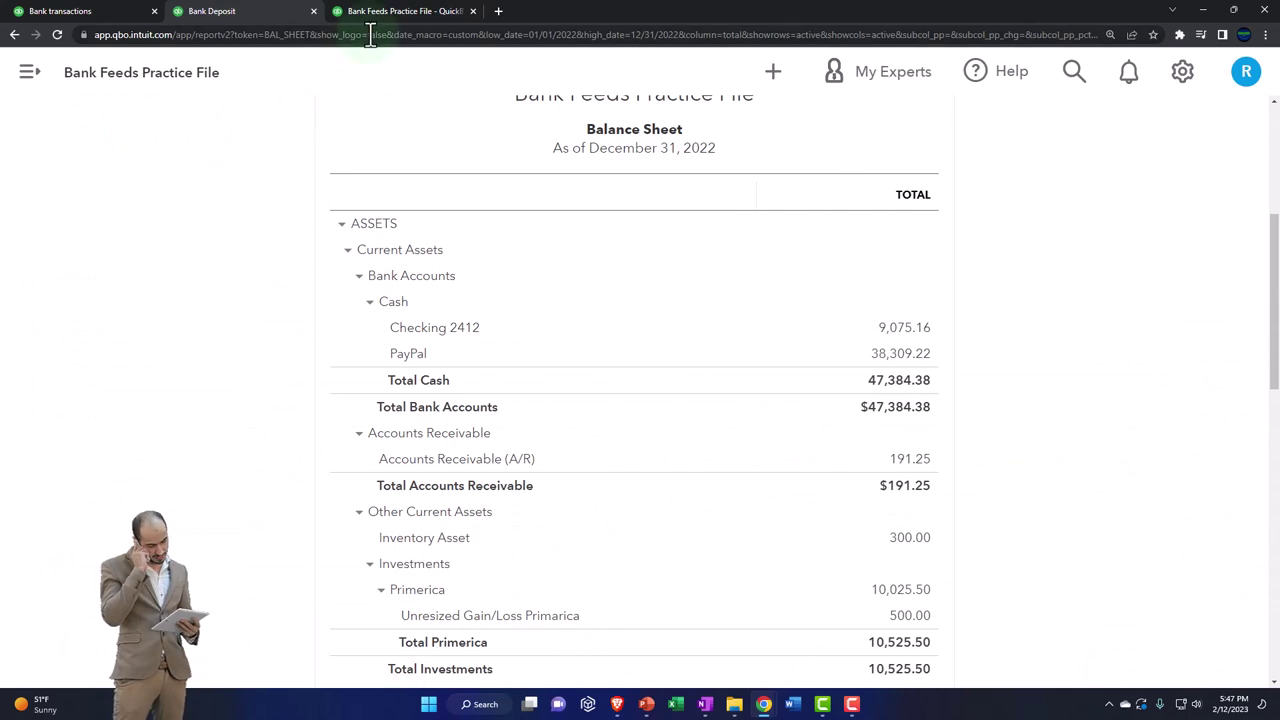
Rerun the 2022 profit and loss report to check the SkillSuccess Income line, and return to the bank transactions at 125% zoom.
{"action": "left_click", "coordinate": [388, 14]}
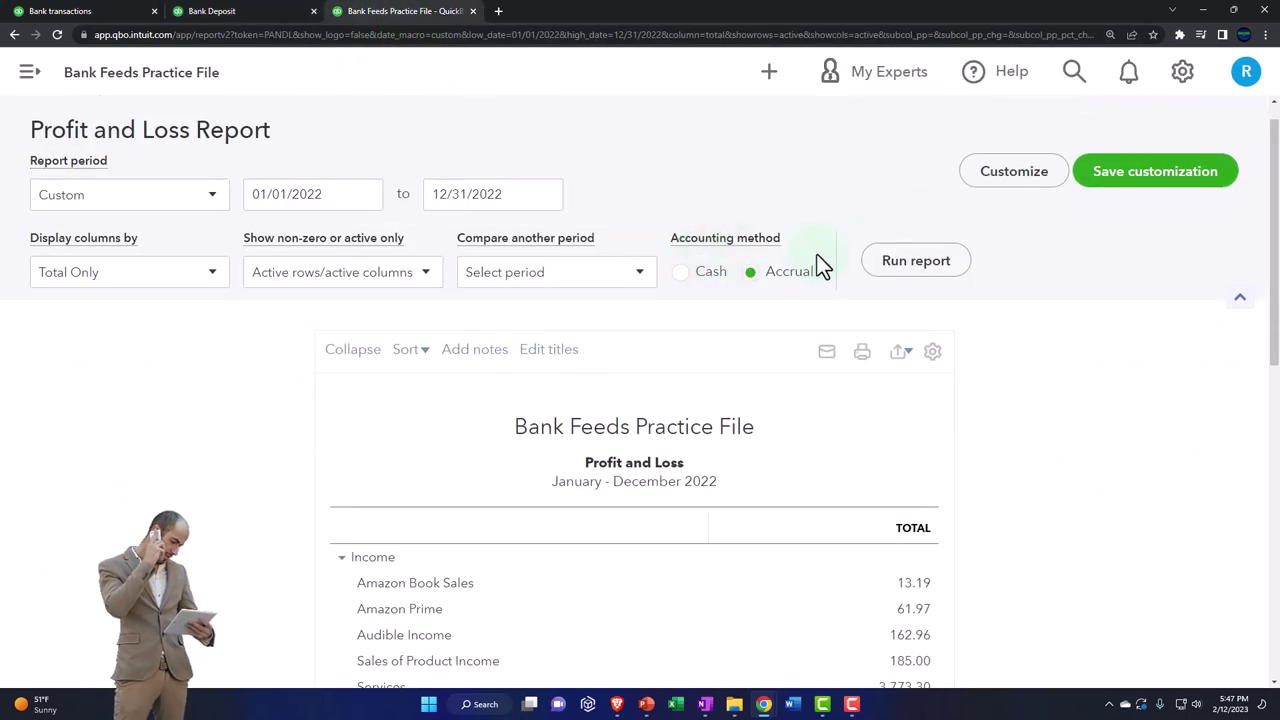
{"action": "scroll", "coordinate": [696, 402], "scroll_direction": "down", "scroll_amount": 2}
{"action": "key", "text": "ctrl+plus"}
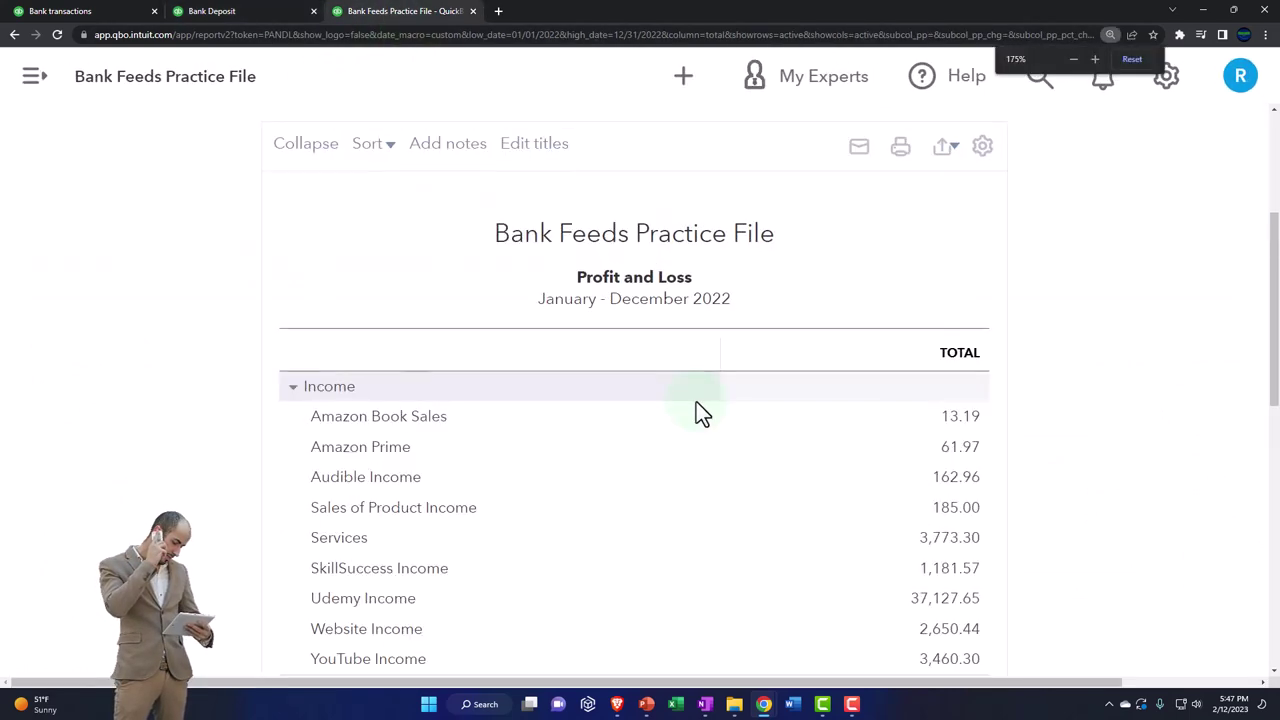
{"action": "scroll", "coordinate": [698, 406], "scroll_direction": "down", "scroll_amount": 1}
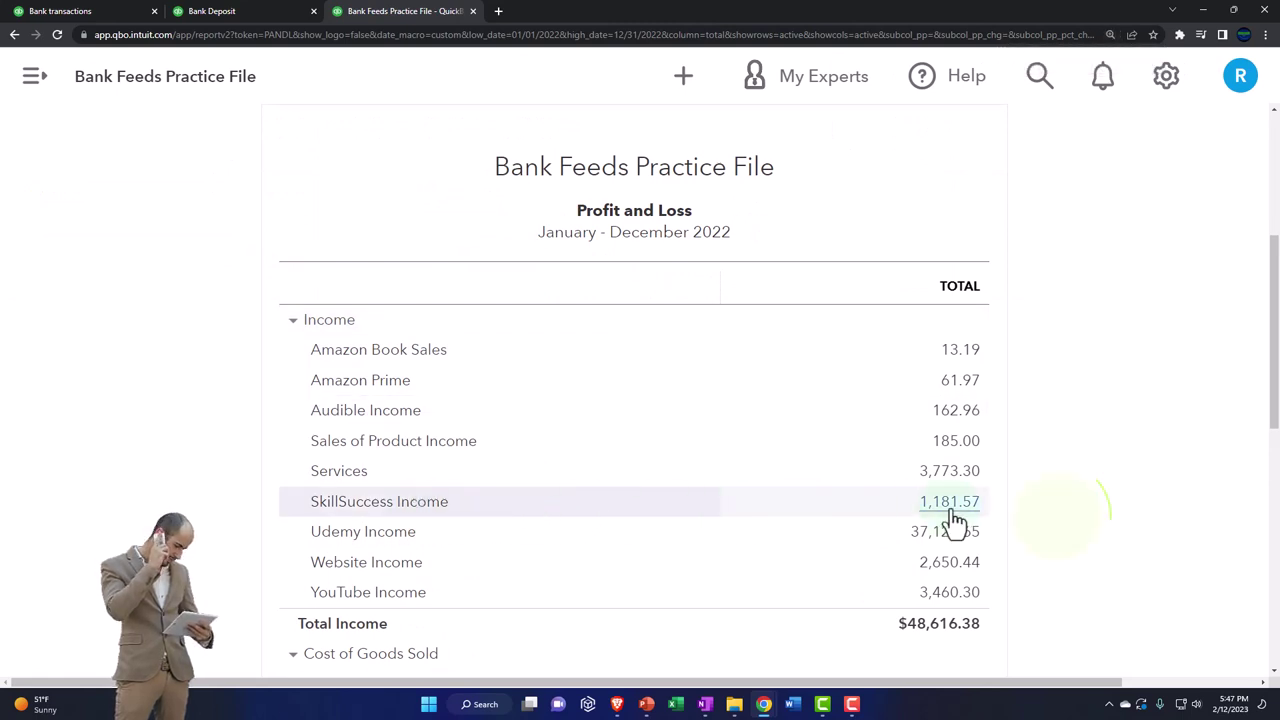
{"action": "left_click", "coordinate": [125, 15]}
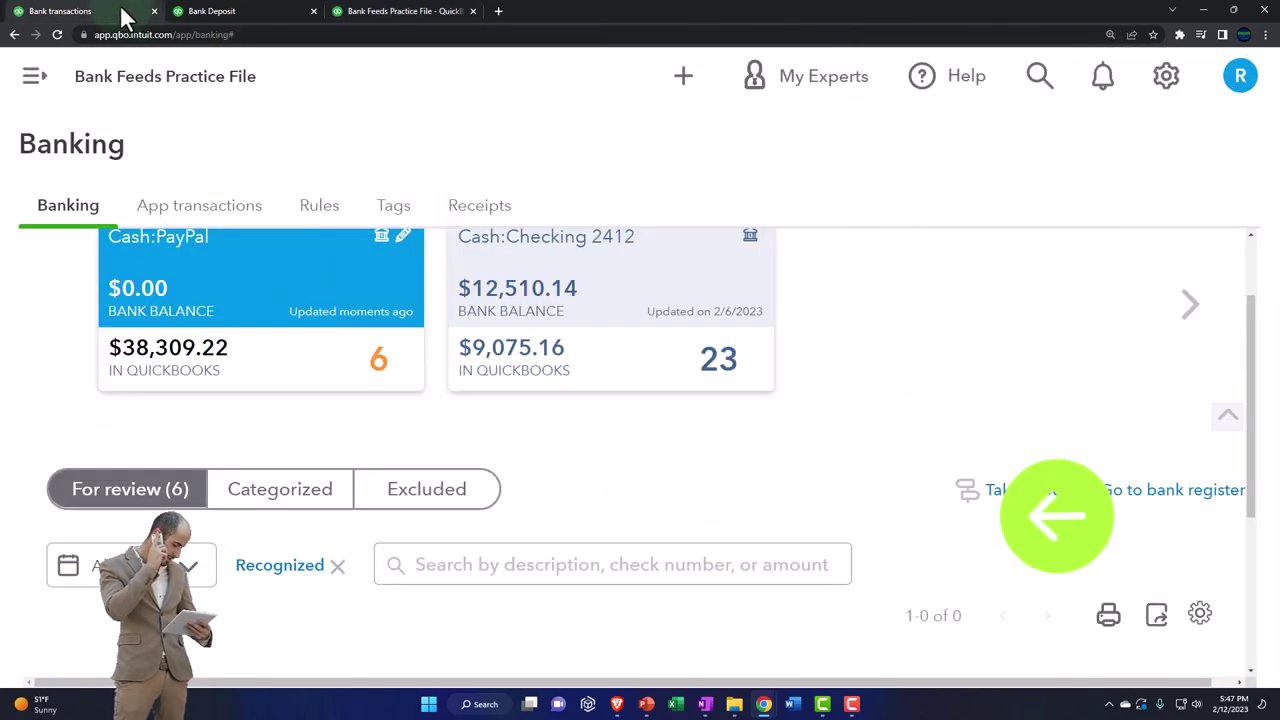
{"action": "key", "text": "ctrl+minus"}
{"action": "key", "text": "ctrl+minus"}
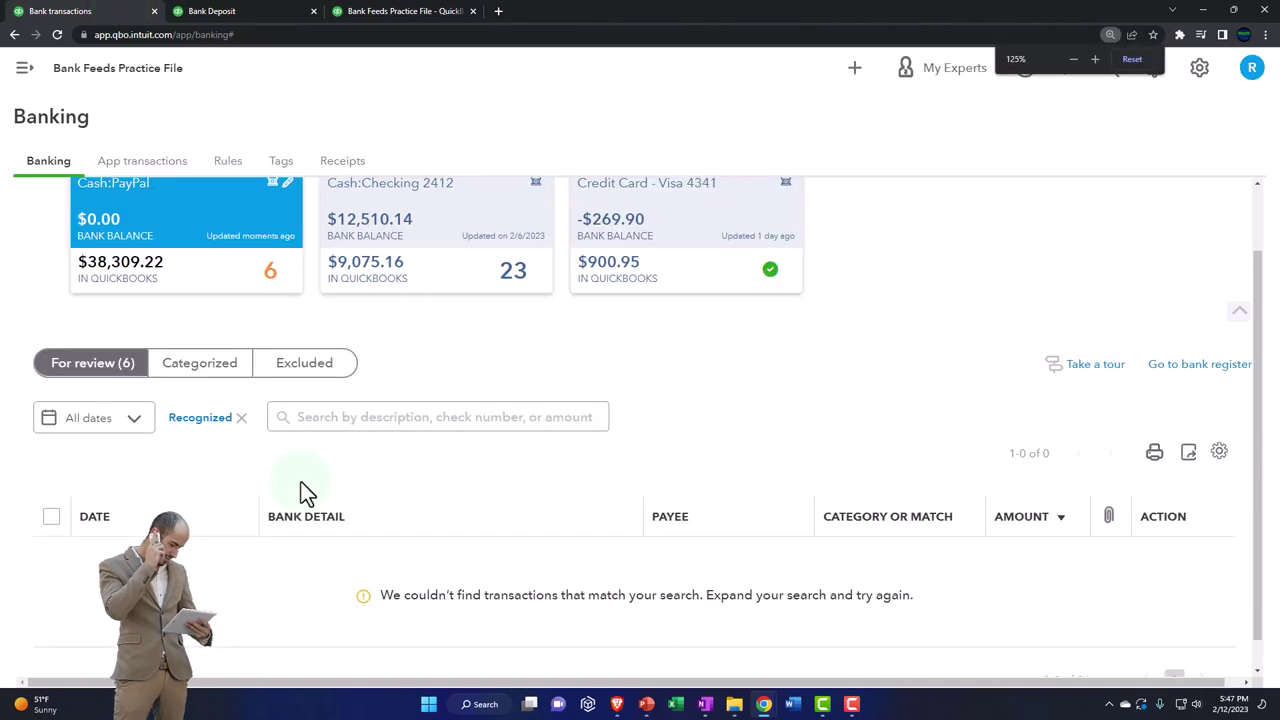
Clear the Recognized filter, open the 08/01/2022 Teachable deposit and add Teachable as a new customer.
{"action": "scroll", "coordinate": [301, 485], "scroll_direction": "up", "scroll_amount": 1}
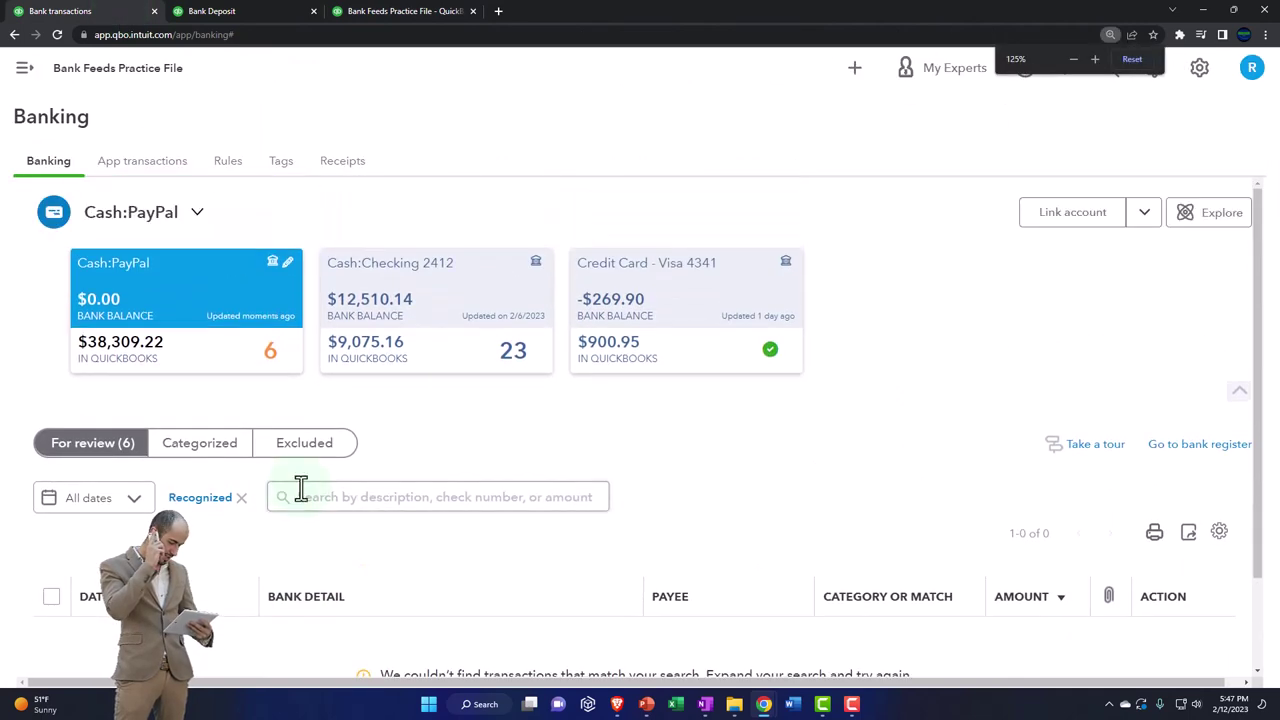
{"action": "left_click", "coordinate": [216, 508]}
{"action": "scroll", "coordinate": [214, 517], "scroll_direction": "down", "scroll_amount": 2}
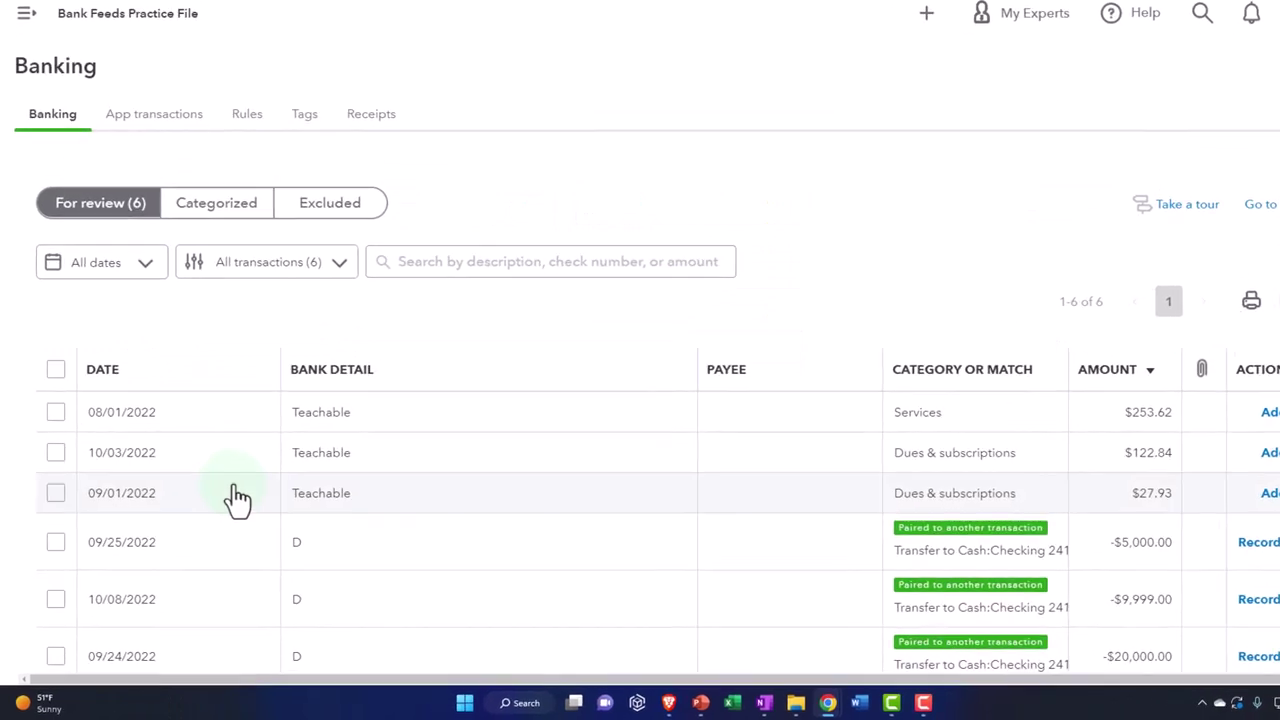
{"action": "left_click", "coordinate": [430, 382]}
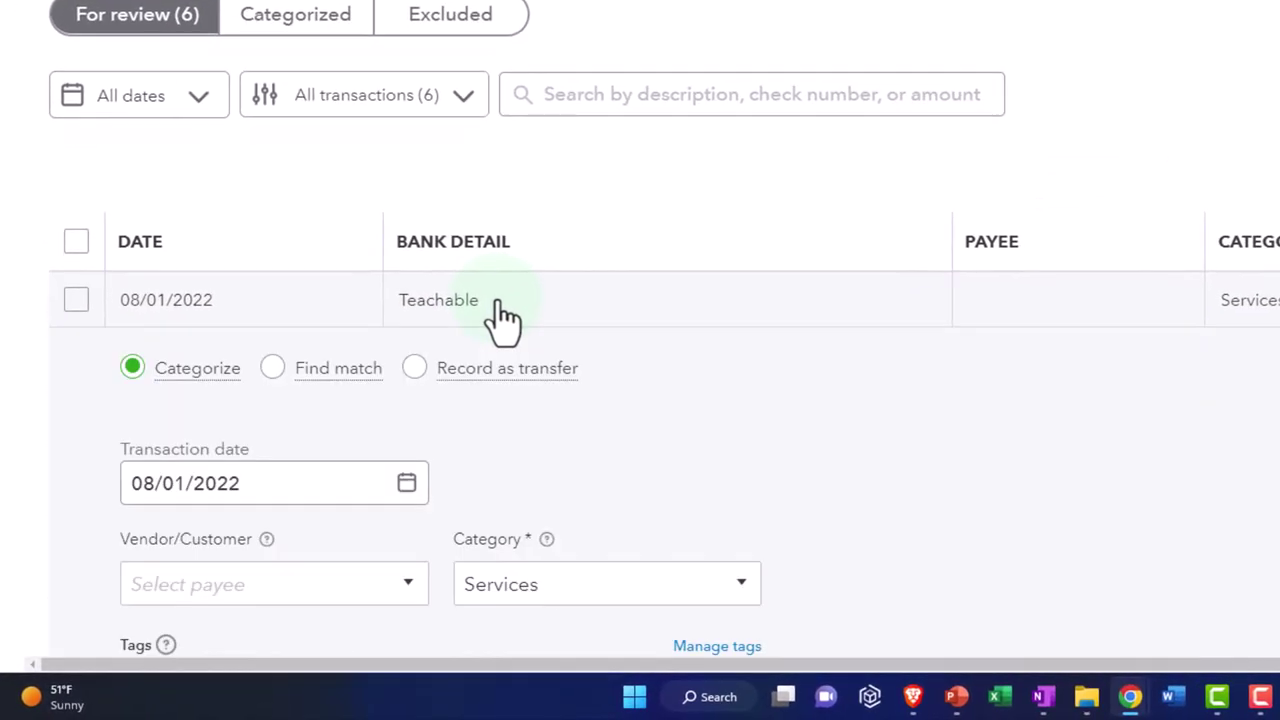
{"action": "scroll", "coordinate": [425, 370], "scroll_direction": "down", "scroll_amount": 2}
{"action": "scroll", "coordinate": [470, 450], "scroll_direction": "down", "scroll_amount": 2}
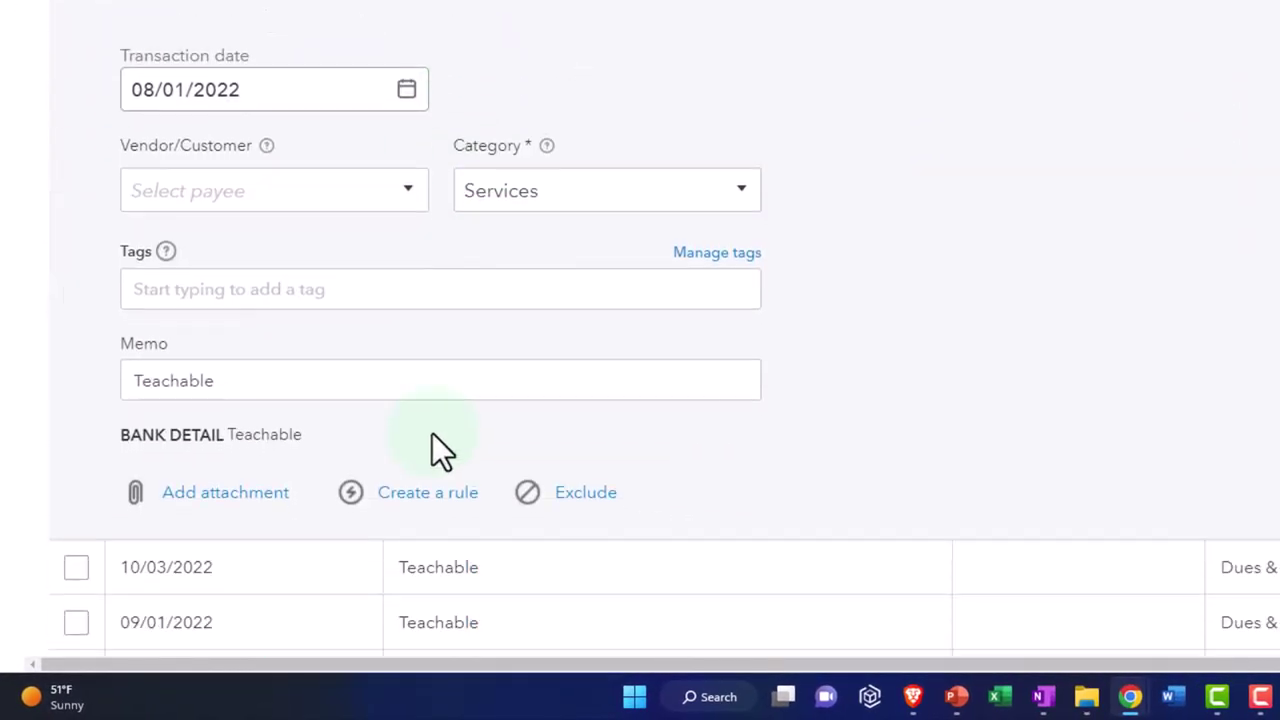
{"action": "left_click", "coordinate": [186, 189]}
{"action": "type", "text": "Teachable"}
{"action": "key", "text": "Return"}
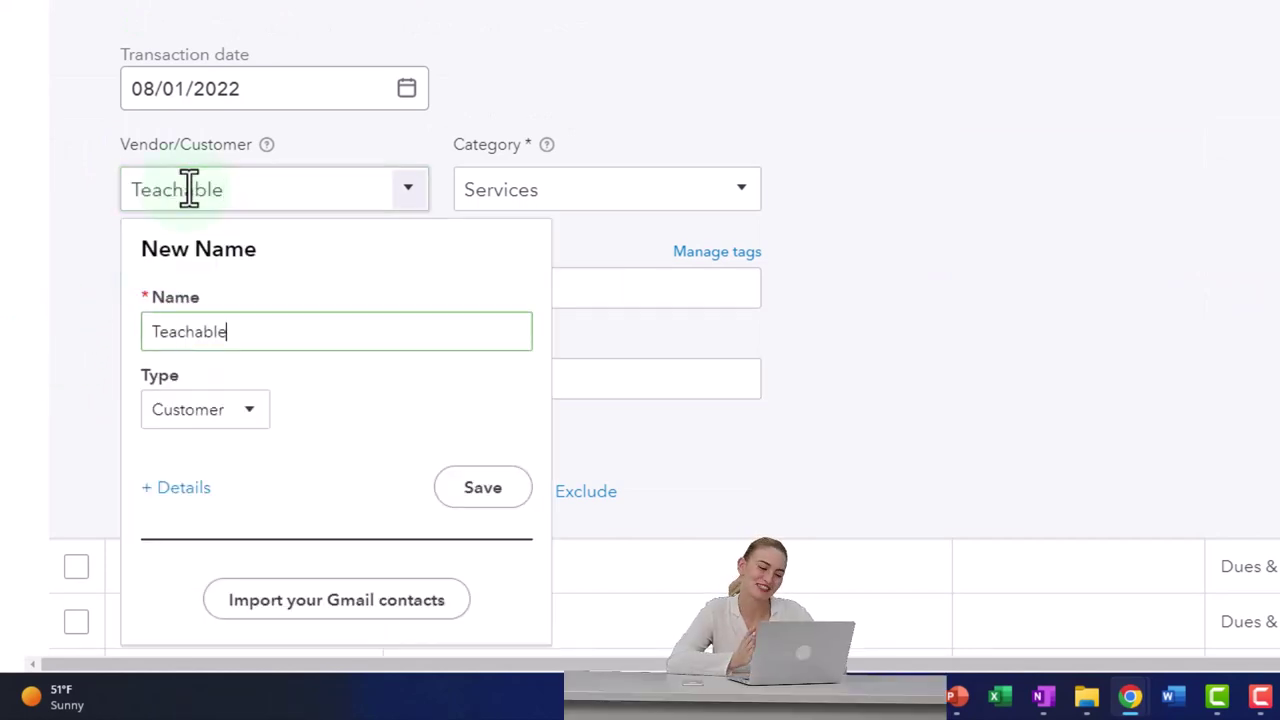
{"action": "left_click", "coordinate": [563, 390]}
Categorize the Teachable deposit to a new Income account named Teachable Income with detail type Other Primary Income.
{"action": "left_click", "coordinate": [739, 205]}
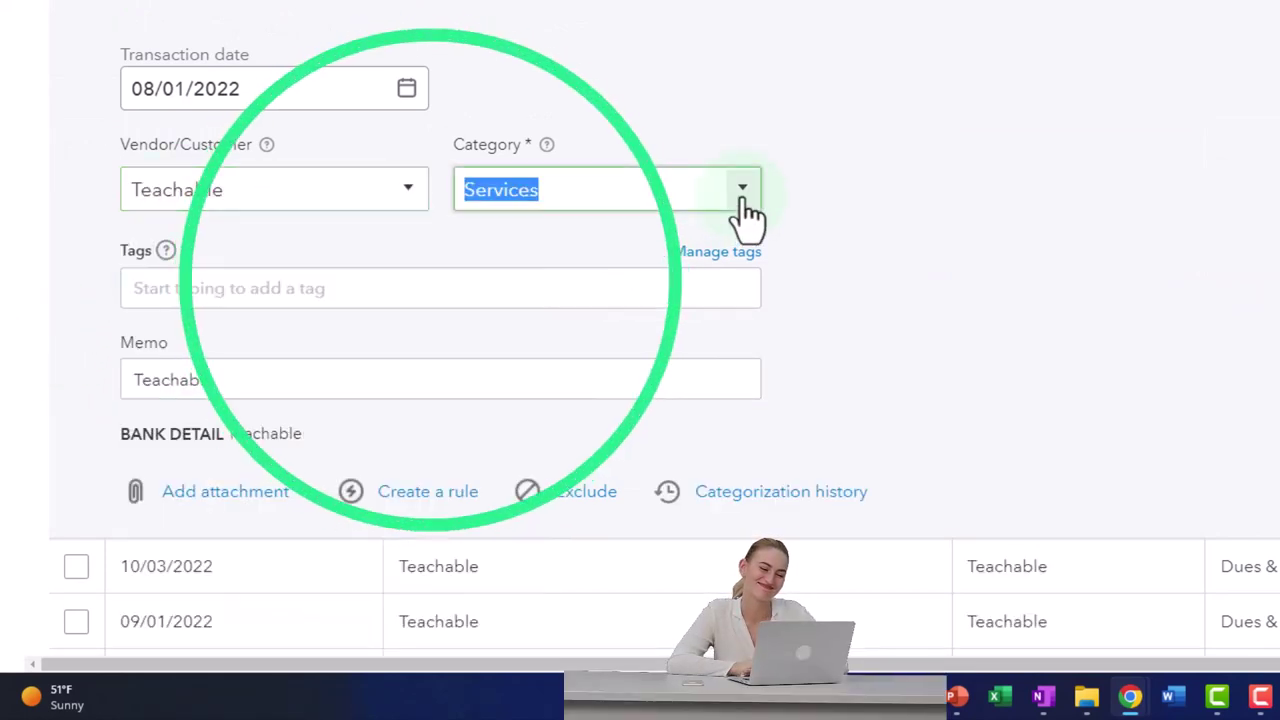
{"action": "scroll", "coordinate": [740, 360], "scroll_direction": "up", "scroll_amount": 3}
{"action": "scroll", "coordinate": [740, 360], "scroll_direction": "up", "scroll_amount": 10}
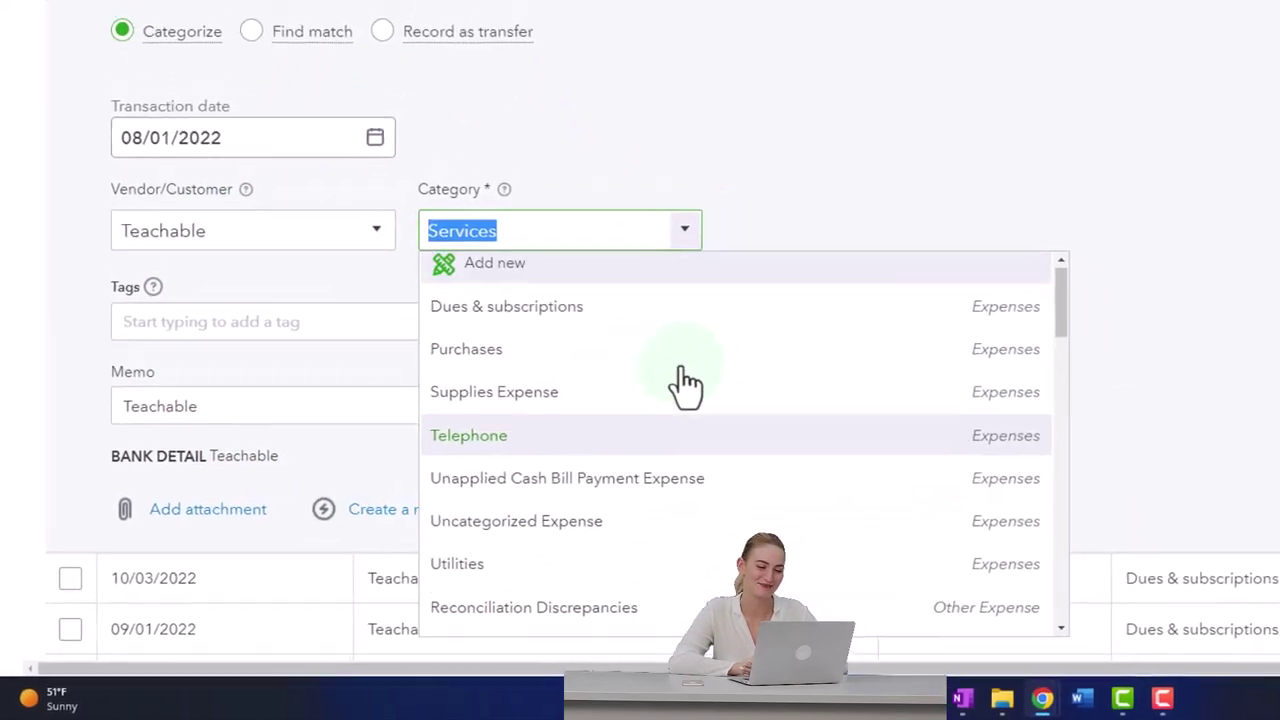
{"action": "left_click", "coordinate": [592, 262]}
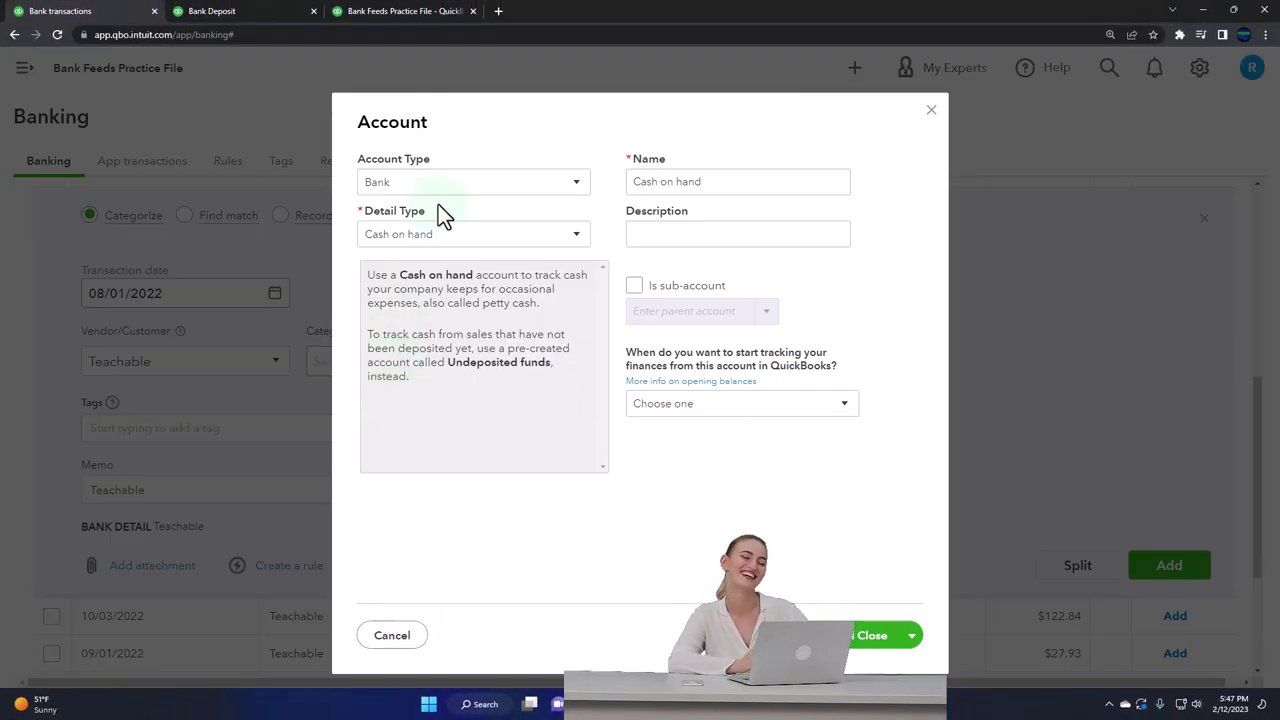
{"action": "left_click", "coordinate": [442, 186]}
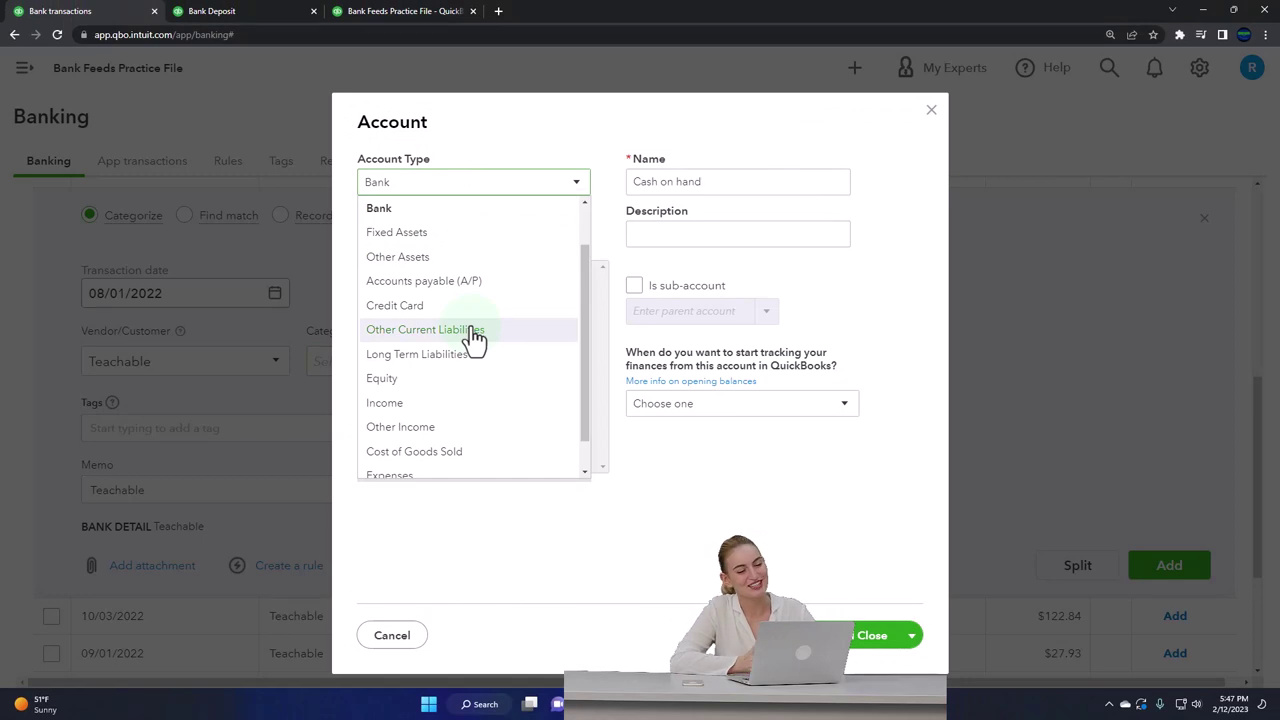
{"action": "scroll", "coordinate": [475, 340], "scroll_direction": "down", "scroll_amount": 1}
{"action": "left_click", "coordinate": [457, 369]}
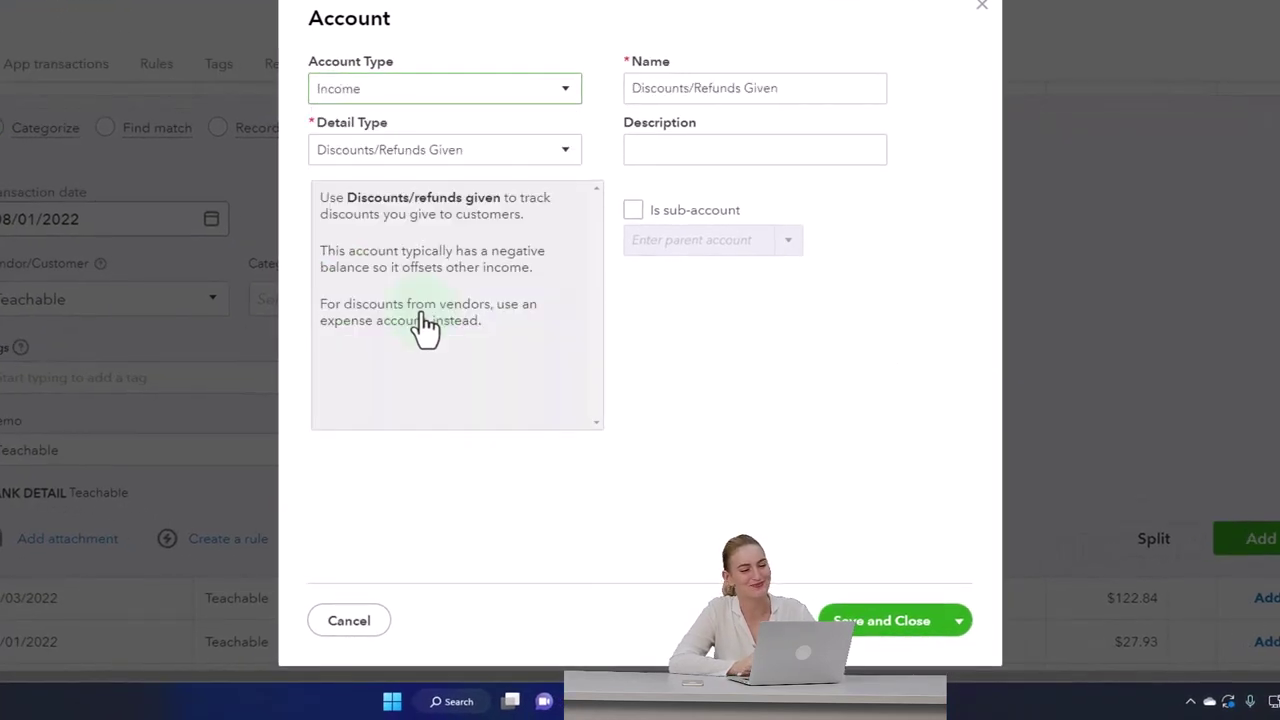
{"action": "left_click", "coordinate": [550, 160]}
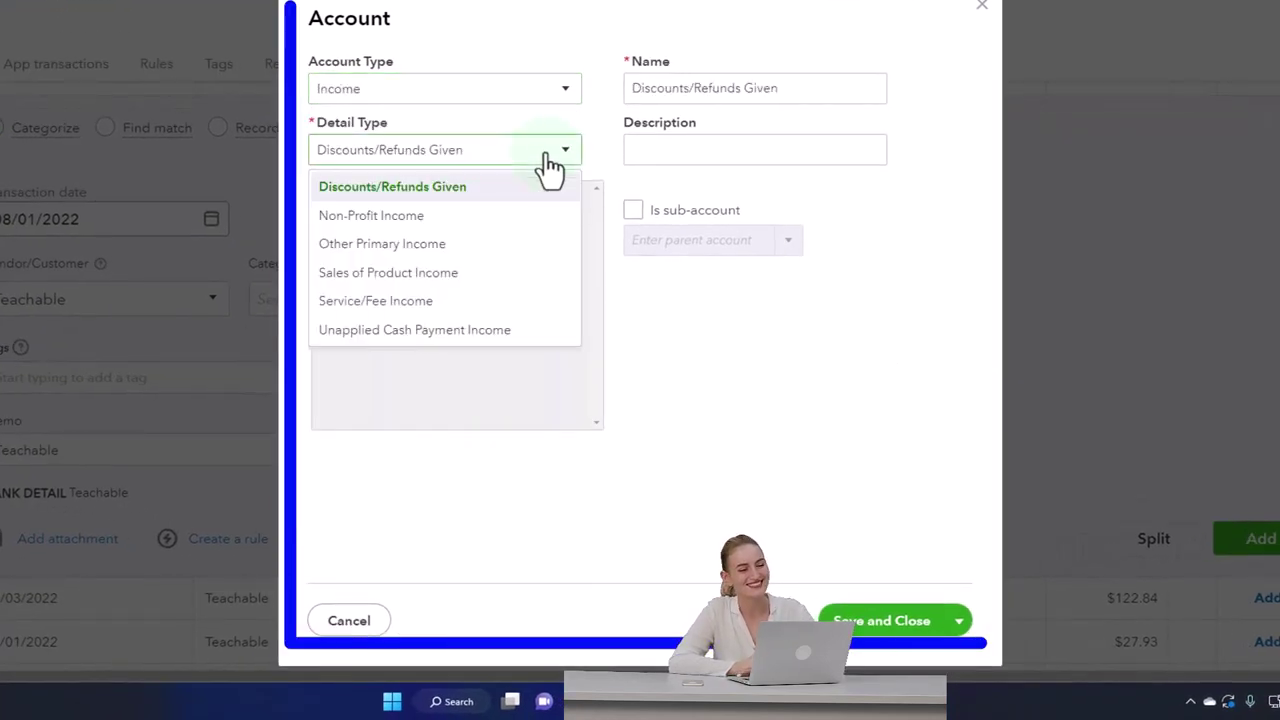
{"action": "left_click", "coordinate": [489, 256]}
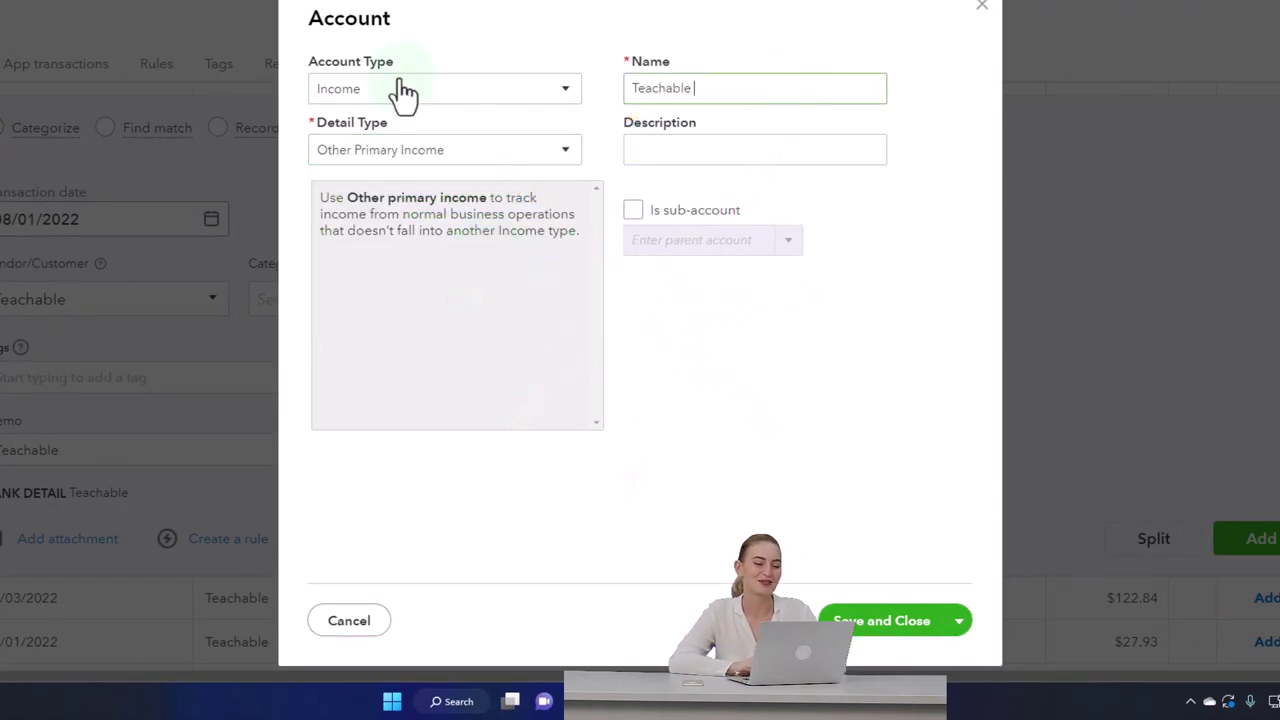
{"action": "type", "text": "Income"}
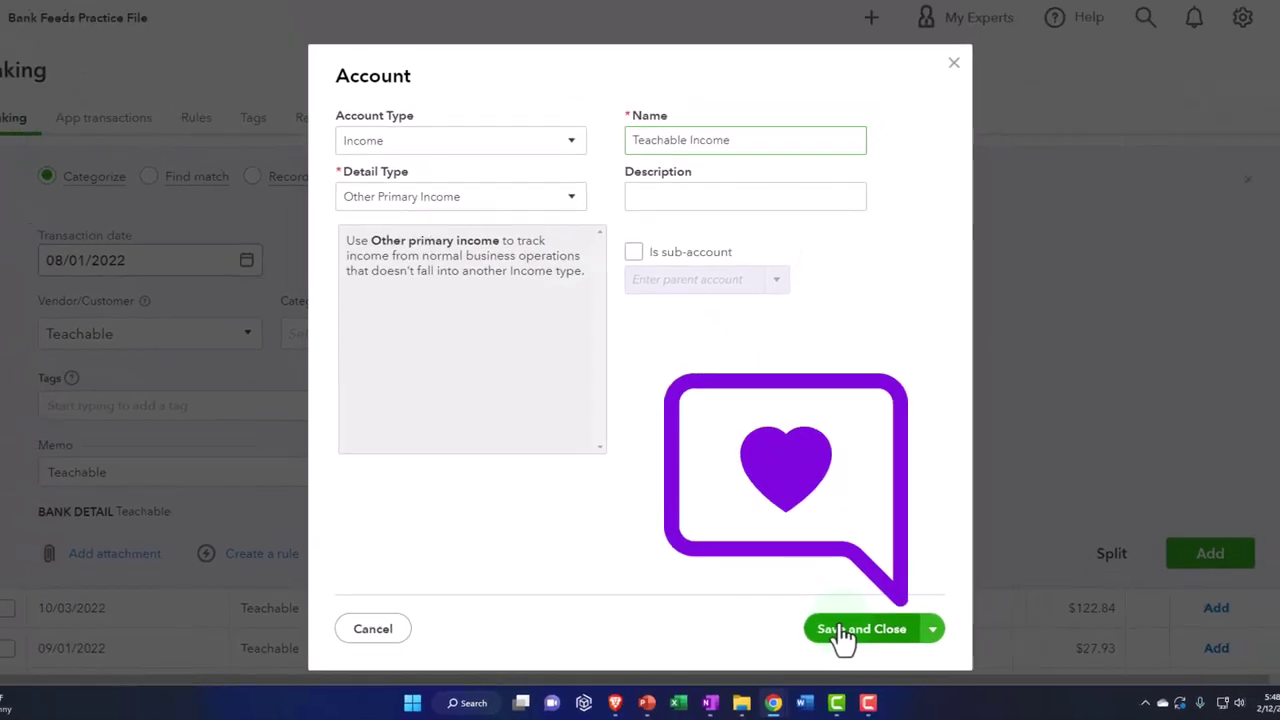
{"action": "left_click", "coordinate": [843, 630]}
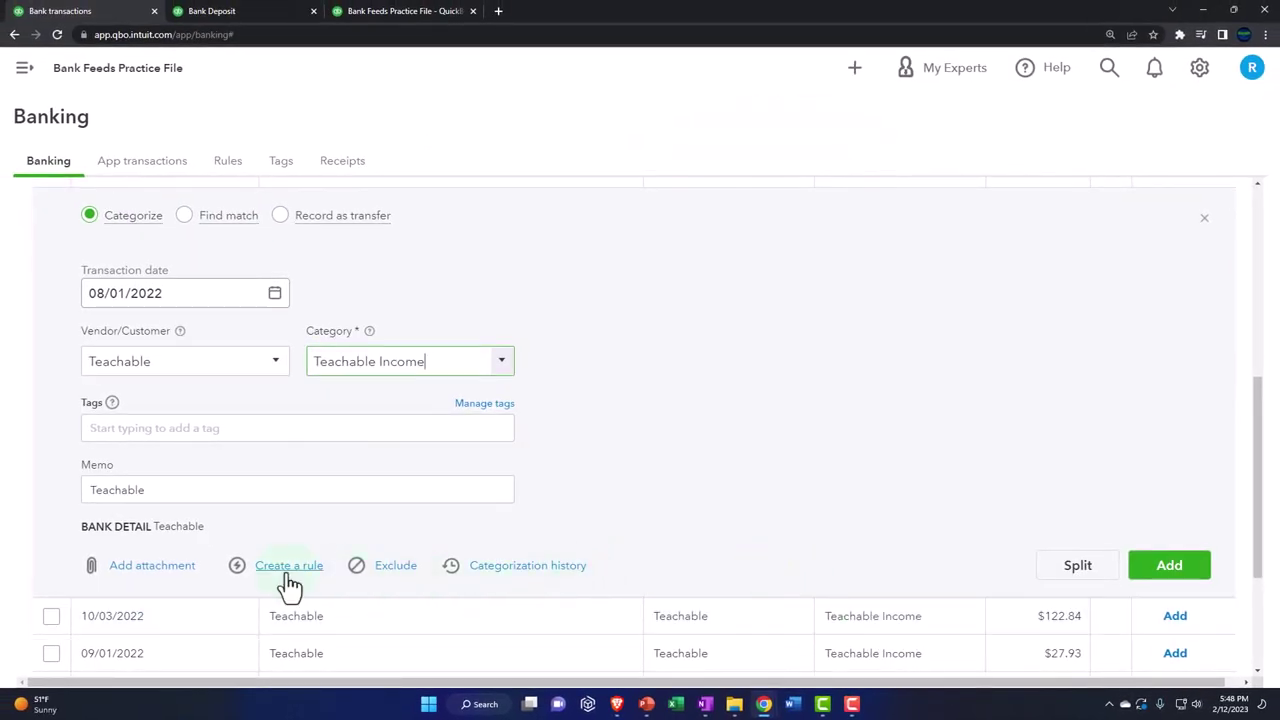
Create and save a bank rule named Teachable for money-in PayPal transactions whose bank text contains Teachable.
{"action": "left_click", "coordinate": [288, 566]}
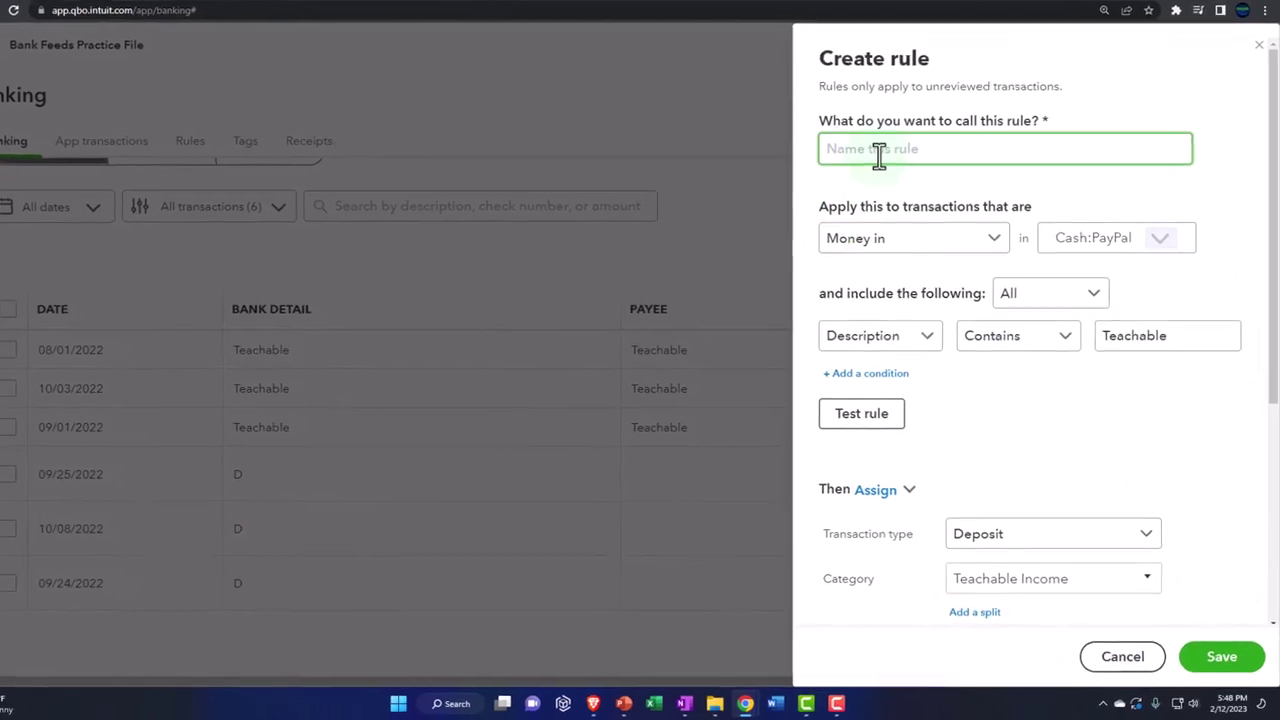
{"action": "type", "text": "Teachable"}
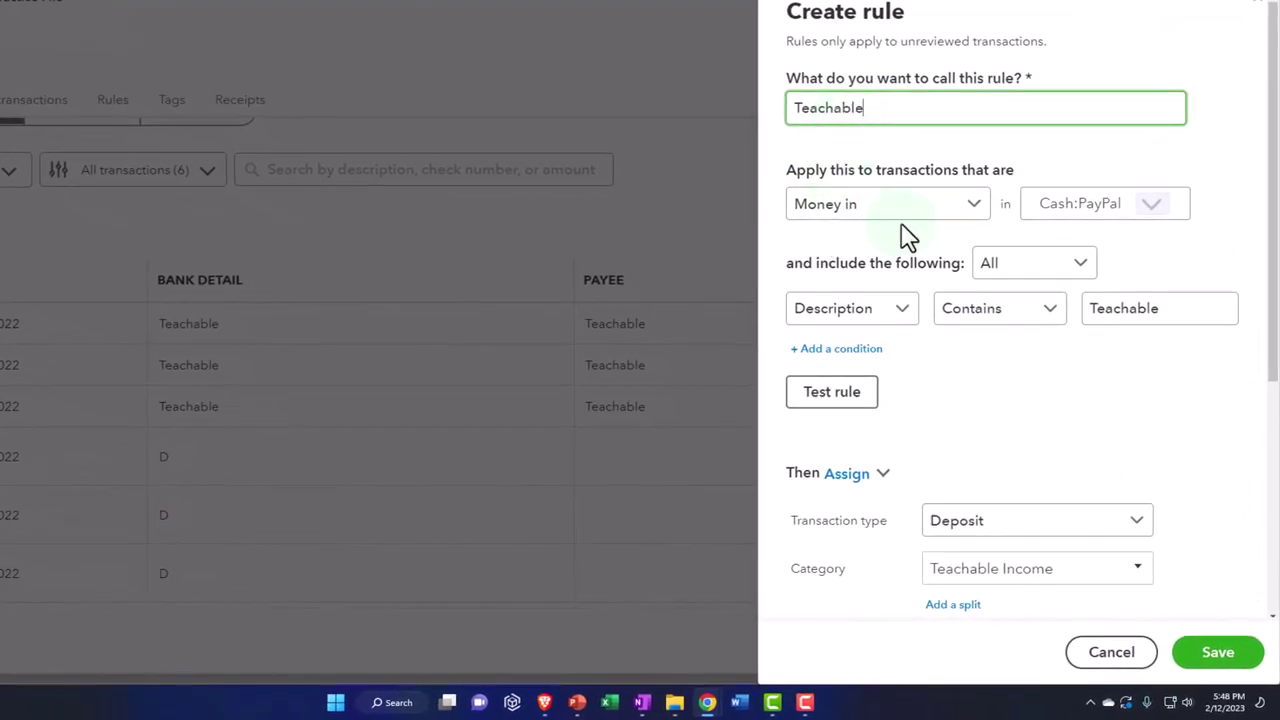
{"action": "left_click", "coordinate": [903, 312]}
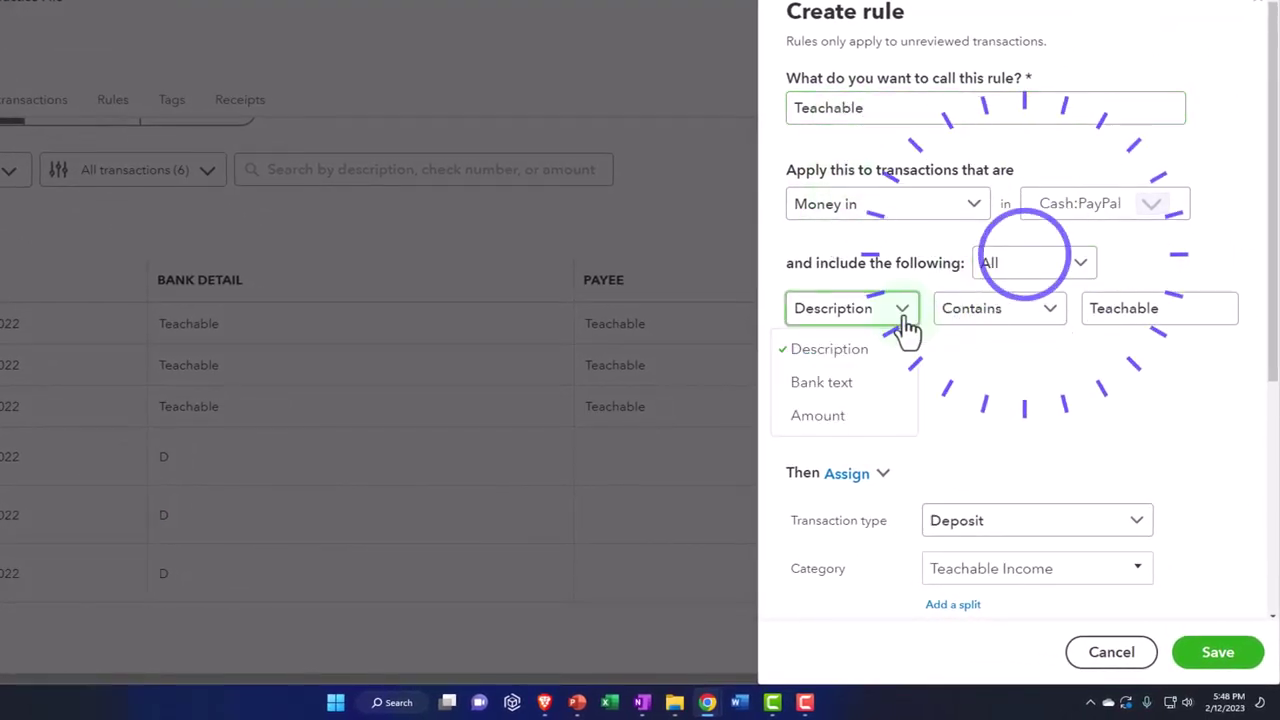
{"action": "left_click", "coordinate": [871, 386]}
{"action": "left_click", "coordinate": [1040, 318]}
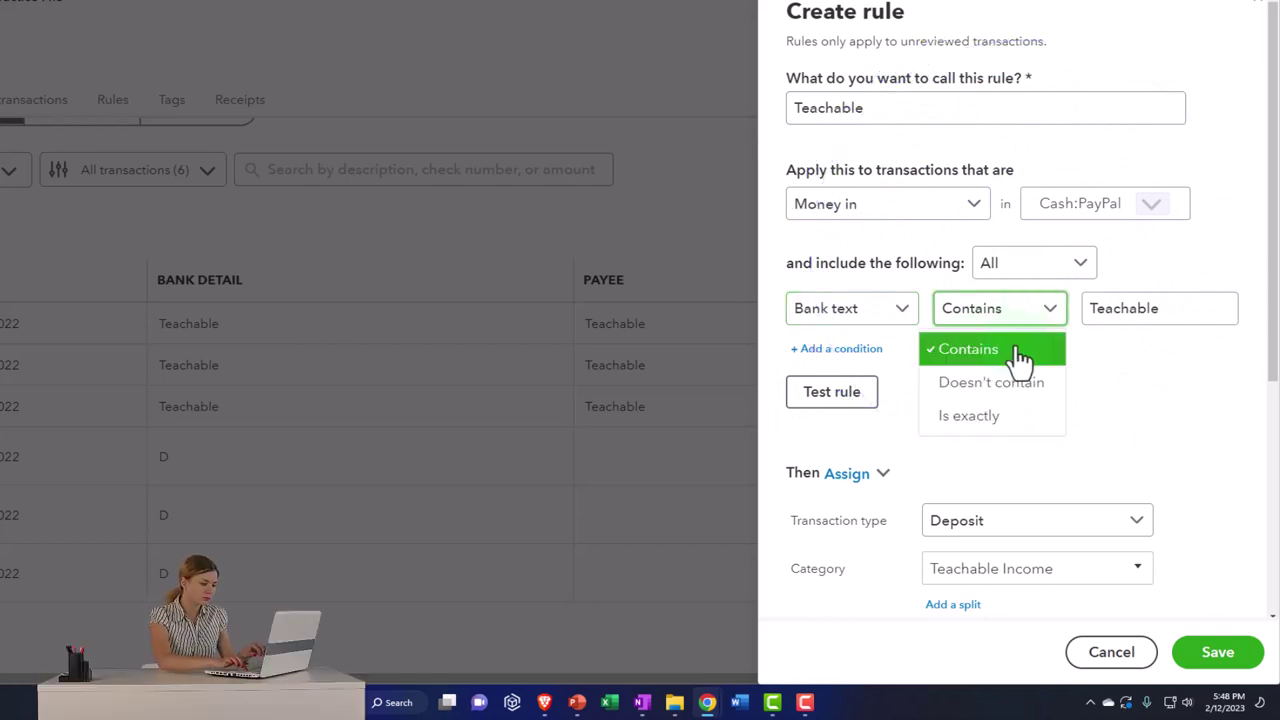
{"action": "left_click", "coordinate": [1161, 307]}
{"action": "scroll", "coordinate": [1143, 374], "scroll_direction": "down", "scroll_amount": 2}
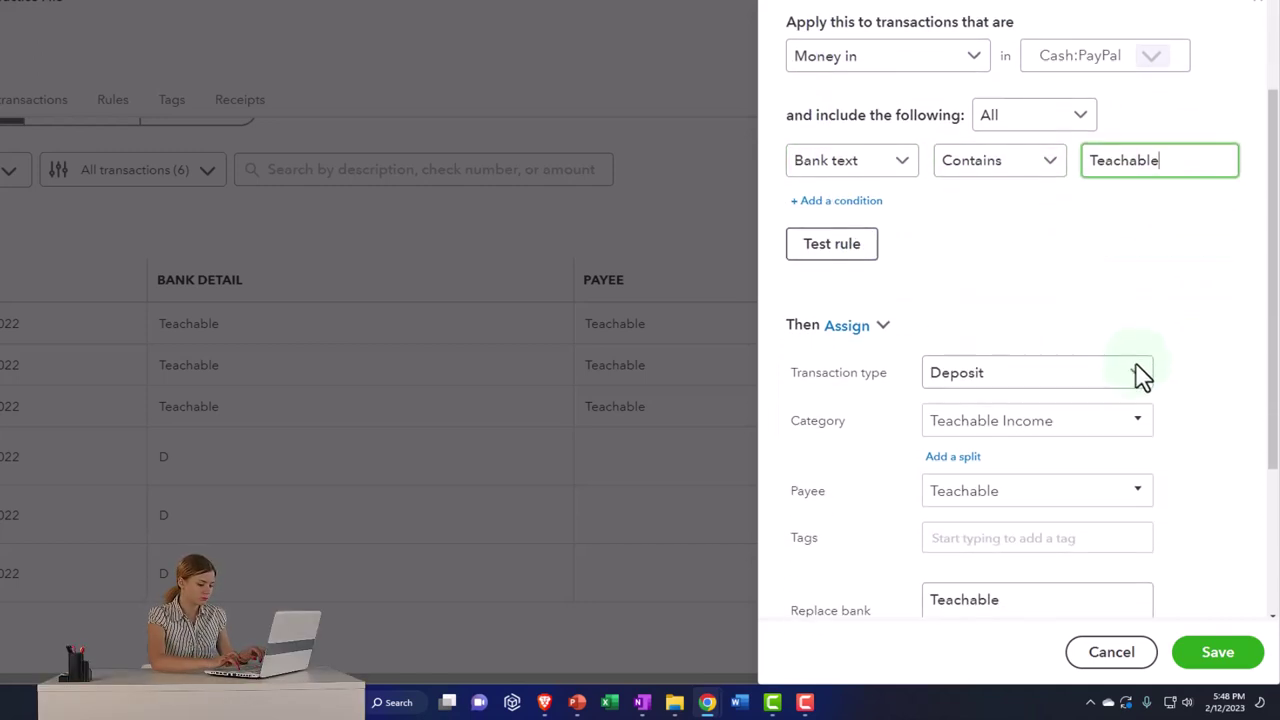
{"action": "scroll", "coordinate": [870, 455], "scroll_direction": "down", "scroll_amount": 3}
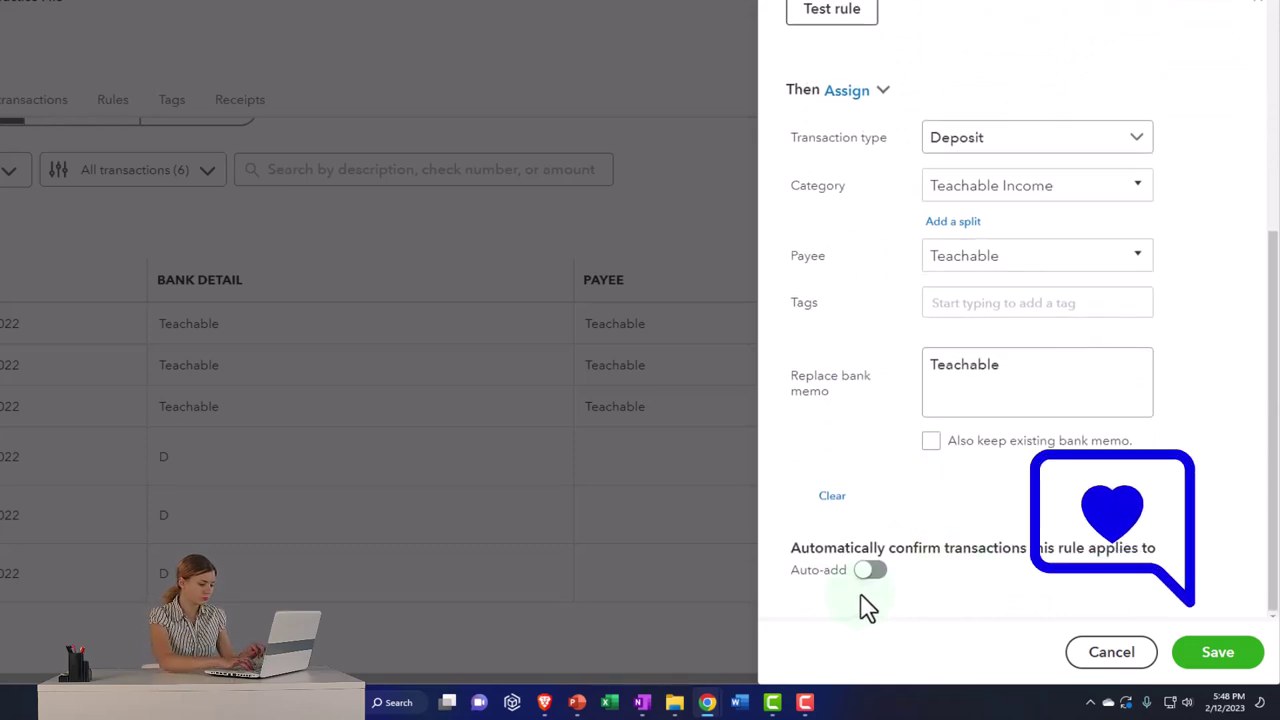
{"action": "left_click", "coordinate": [1217, 655]}
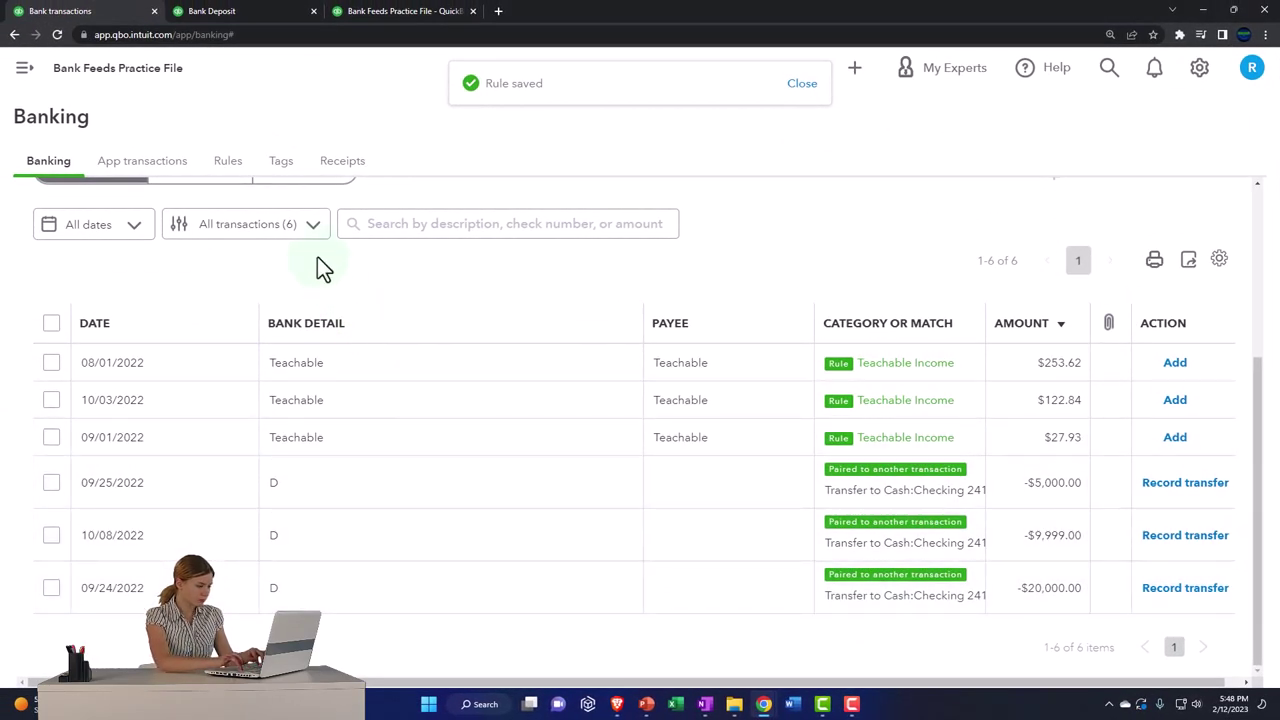
Filter the transactions for review to Recognized and accept the three Teachable deposits.
{"action": "left_click", "coordinate": [302, 230]}
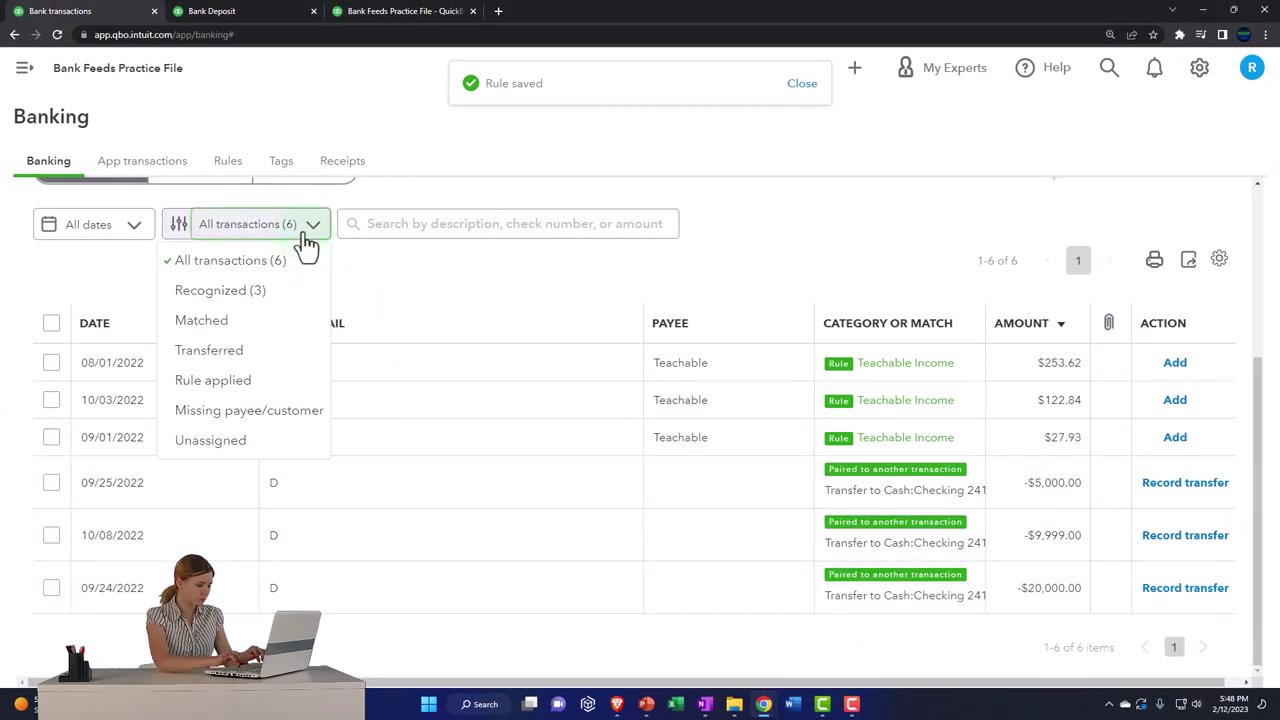
{"action": "left_click", "coordinate": [274, 296]}
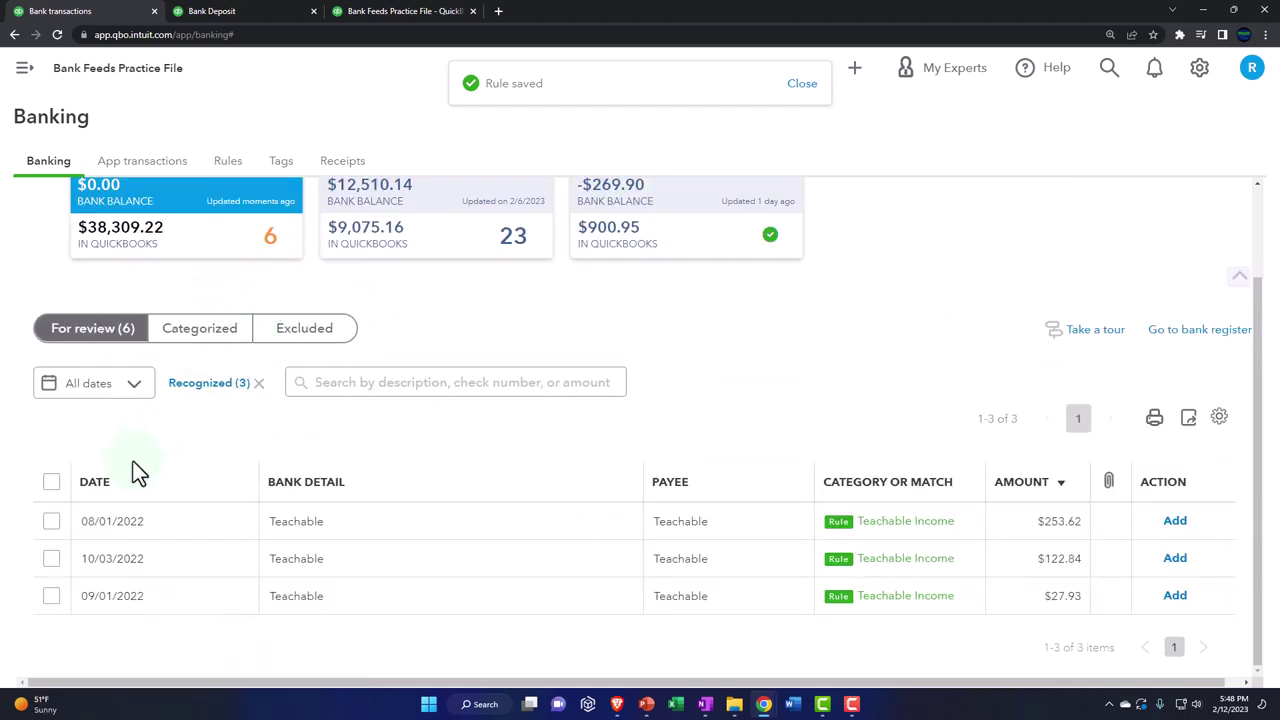
{"action": "left_click", "coordinate": [51, 520]}
{"action": "left_click", "coordinate": [51, 558]}
{"action": "left_click", "coordinate": [51, 596]}
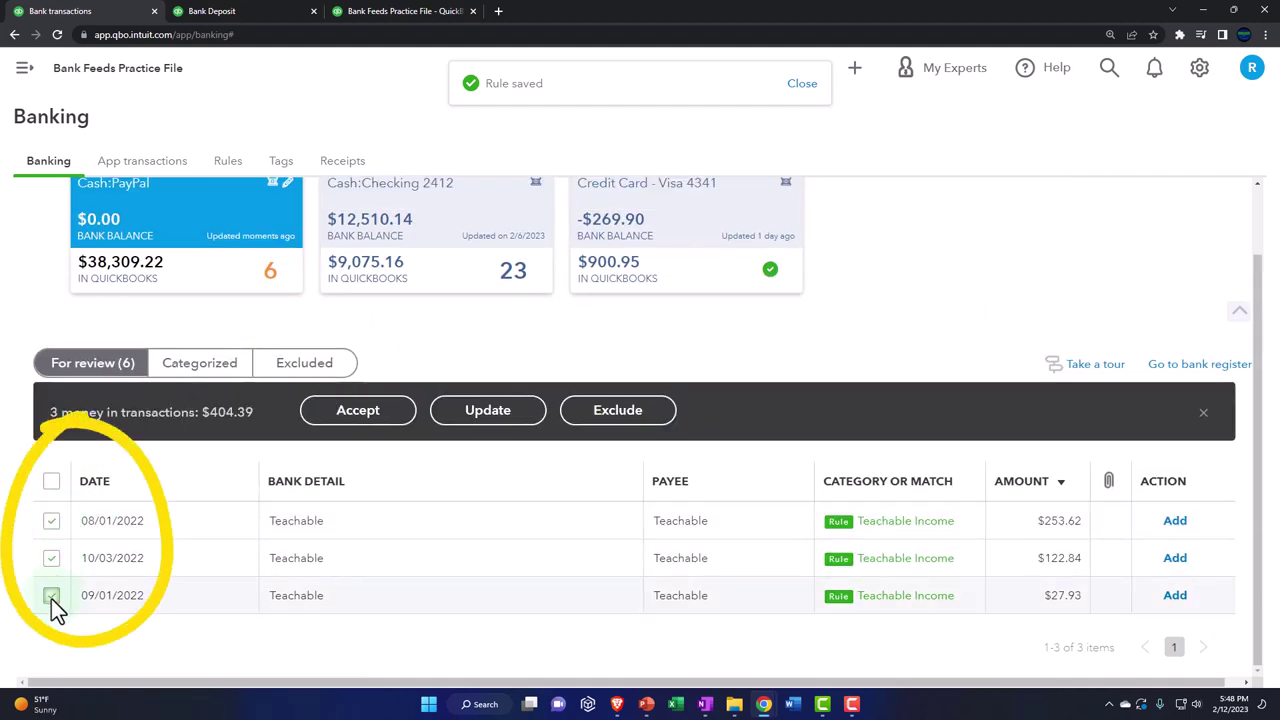
{"action": "left_click", "coordinate": [355, 412]}
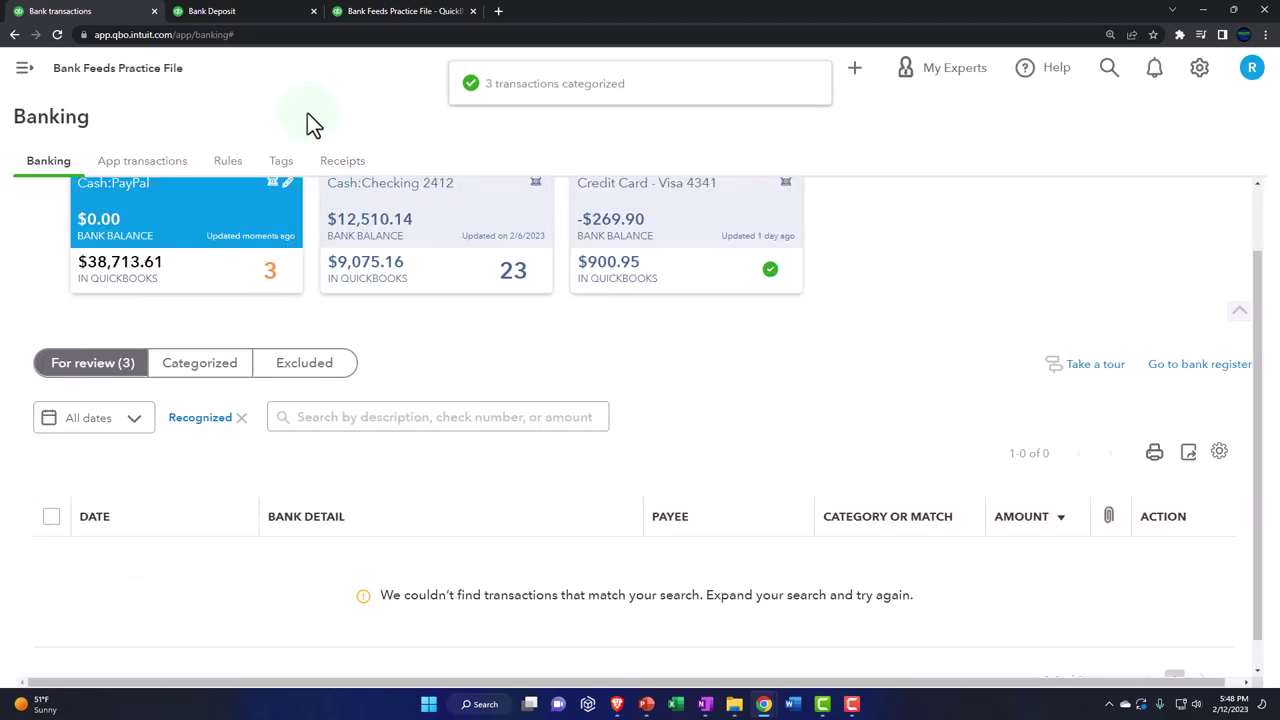
Rerun the 2022 profit and loss report and check the Teachable Income line.
{"action": "left_click", "coordinate": [365, 11]}
{"action": "scroll", "coordinate": [653, 315], "scroll_direction": "up", "scroll_amount": 3}
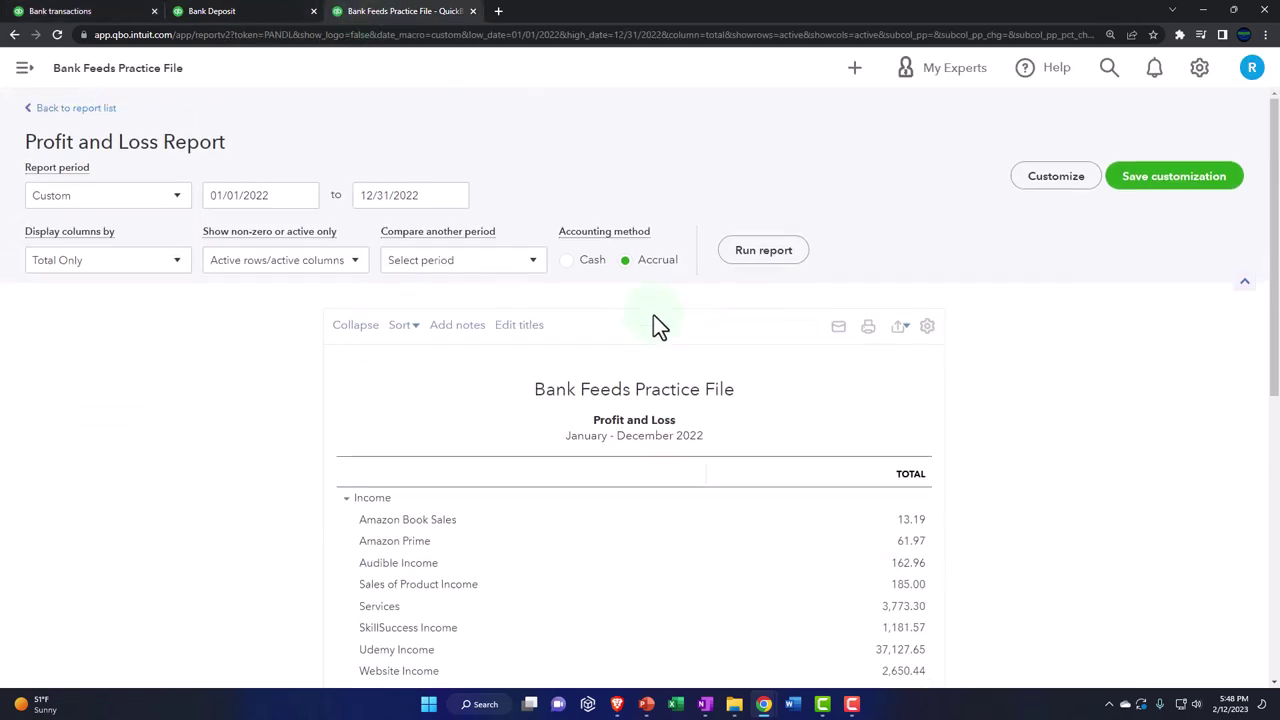
{"action": "left_click", "coordinate": [760, 252]}
{"action": "scroll", "coordinate": [810, 400], "scroll_direction": "down", "scroll_amount": 2}
{"action": "key", "text": "ctrl+plus"}
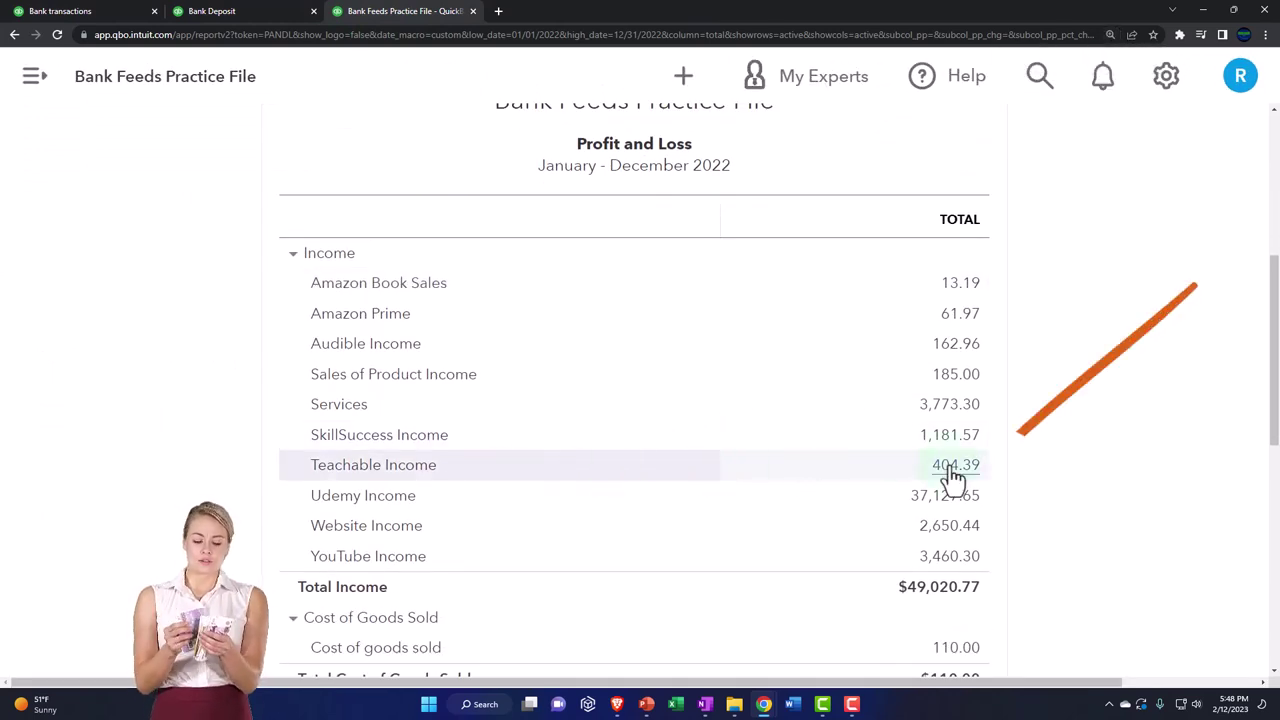
Return to the bank transactions at 125% zoom and clear the Recognized filter to list all transactions for review.
{"action": "left_click", "coordinate": [95, 11]}
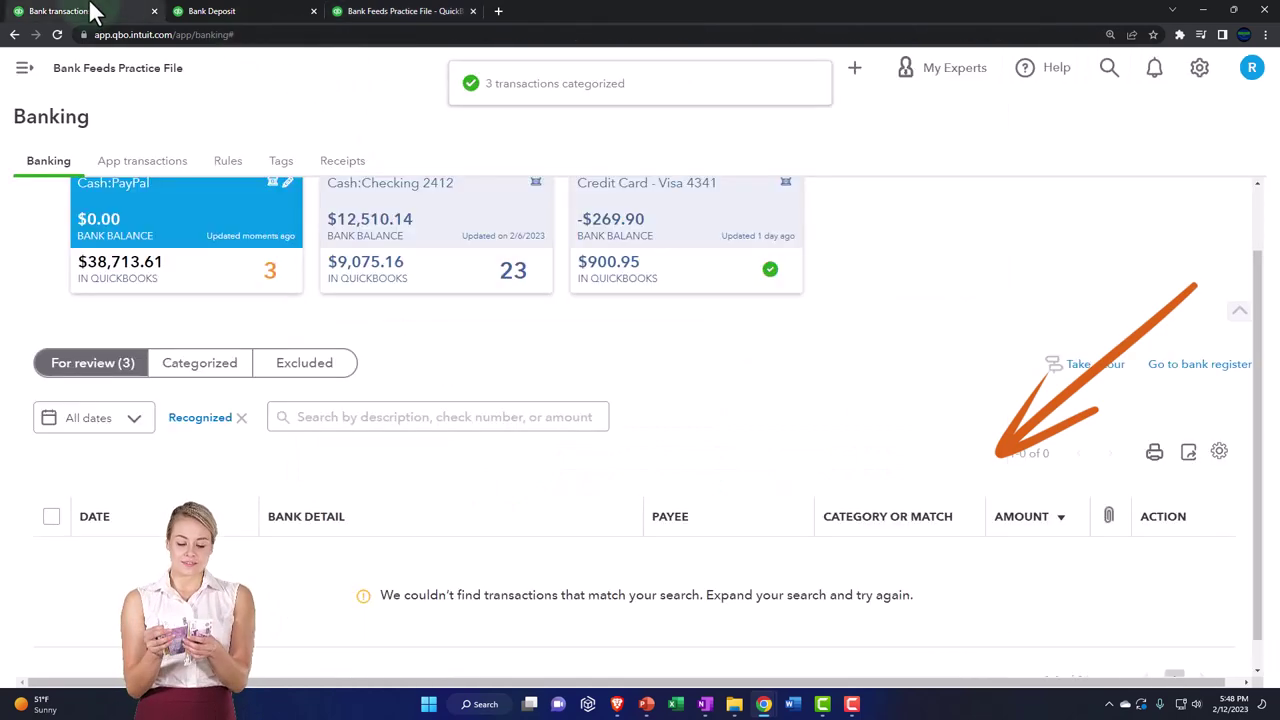
{"action": "key", "text": "ctrl+plus"}
{"action": "key", "text": "ctrl+minus"}
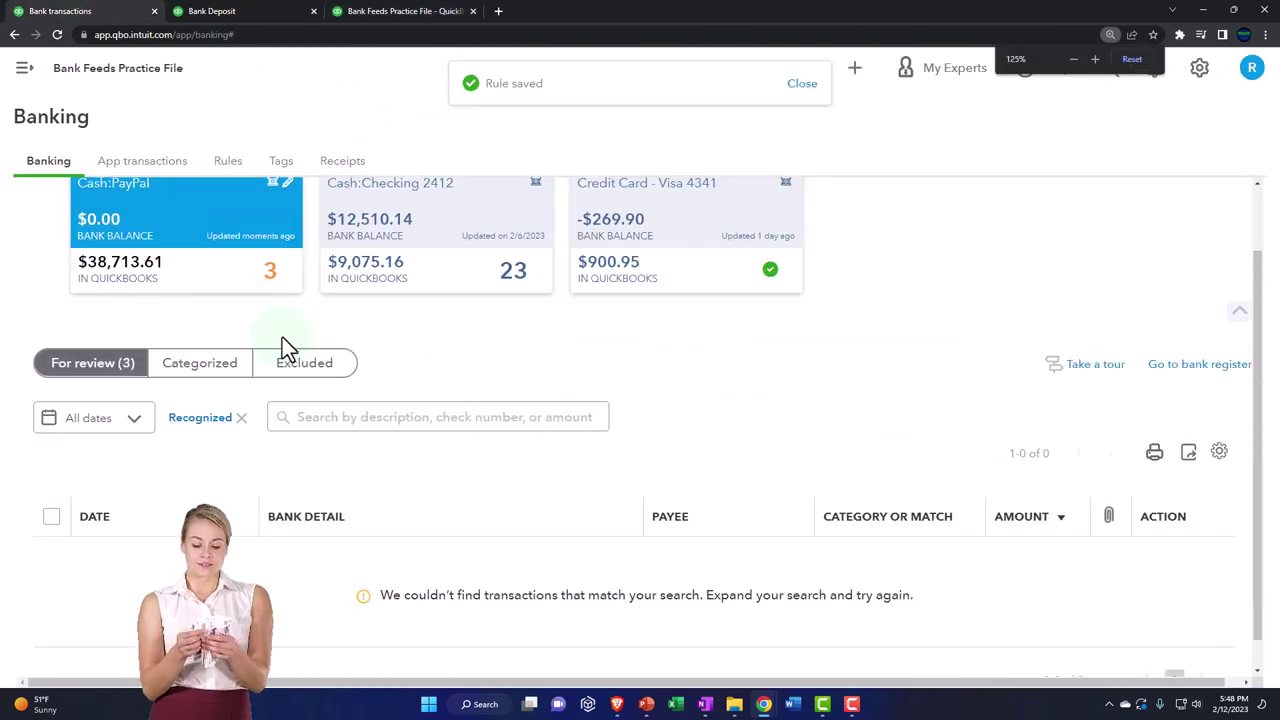
{"action": "scroll", "coordinate": [290, 345], "scroll_direction": "down", "scroll_amount": 1}
{"action": "left_click", "coordinate": [218, 396]}
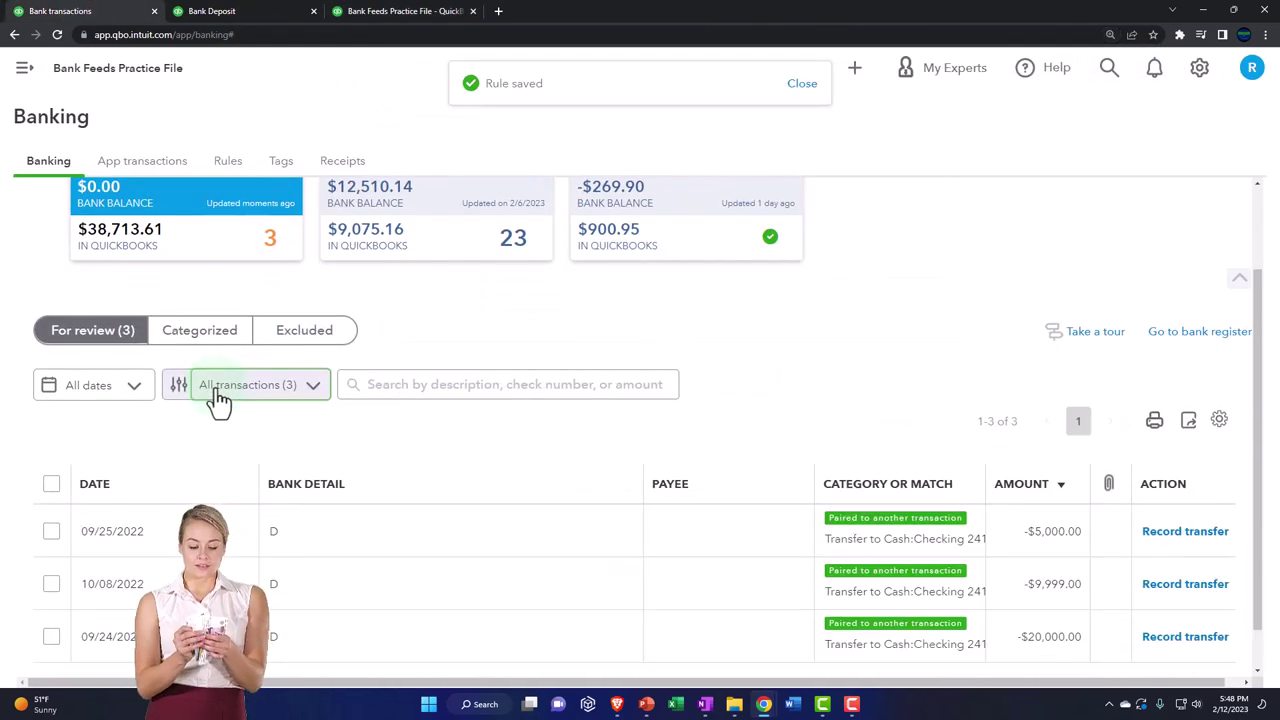
Look over the bank account cards and the options for creating new transactions, then close the options.
{"action": "scroll", "coordinate": [214, 400], "scroll_direction": "down", "scroll_amount": 1}
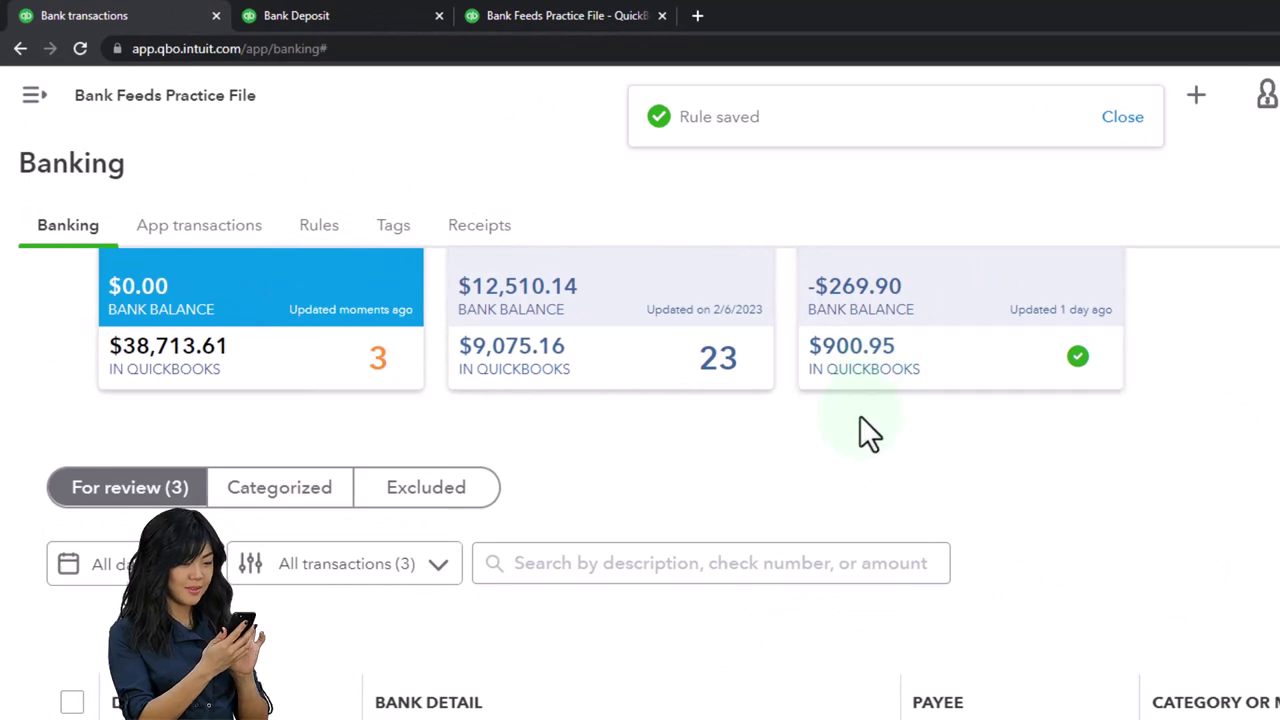
{"action": "scroll", "coordinate": [860, 415], "scroll_direction": "up", "scroll_amount": 1}
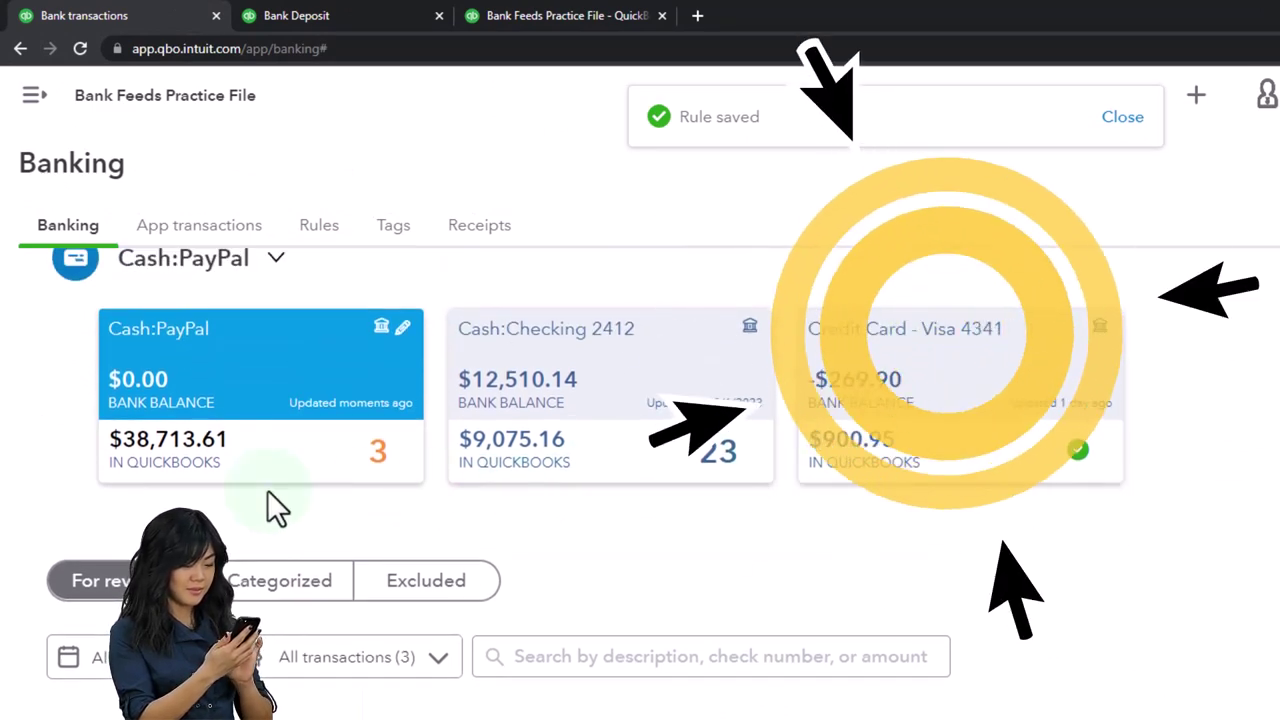
{"action": "left_click", "coordinate": [1197, 100]}
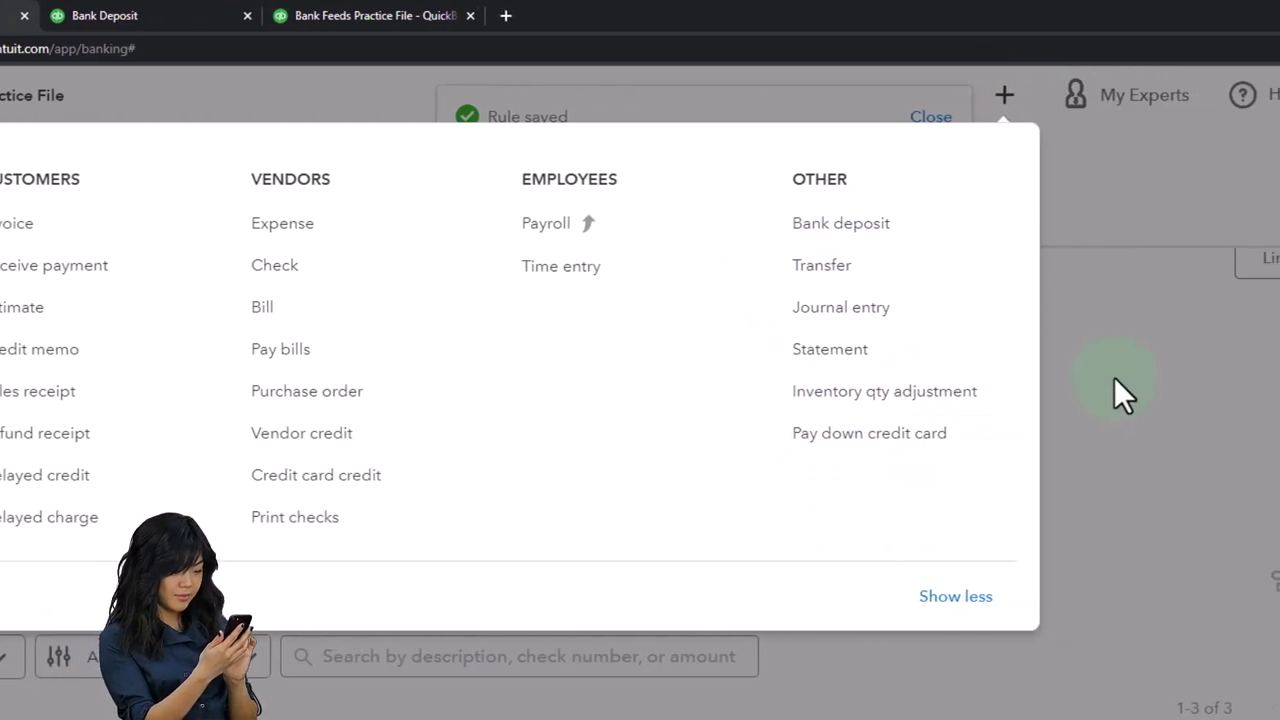
{"action": "left_click", "coordinate": [1115, 378]}
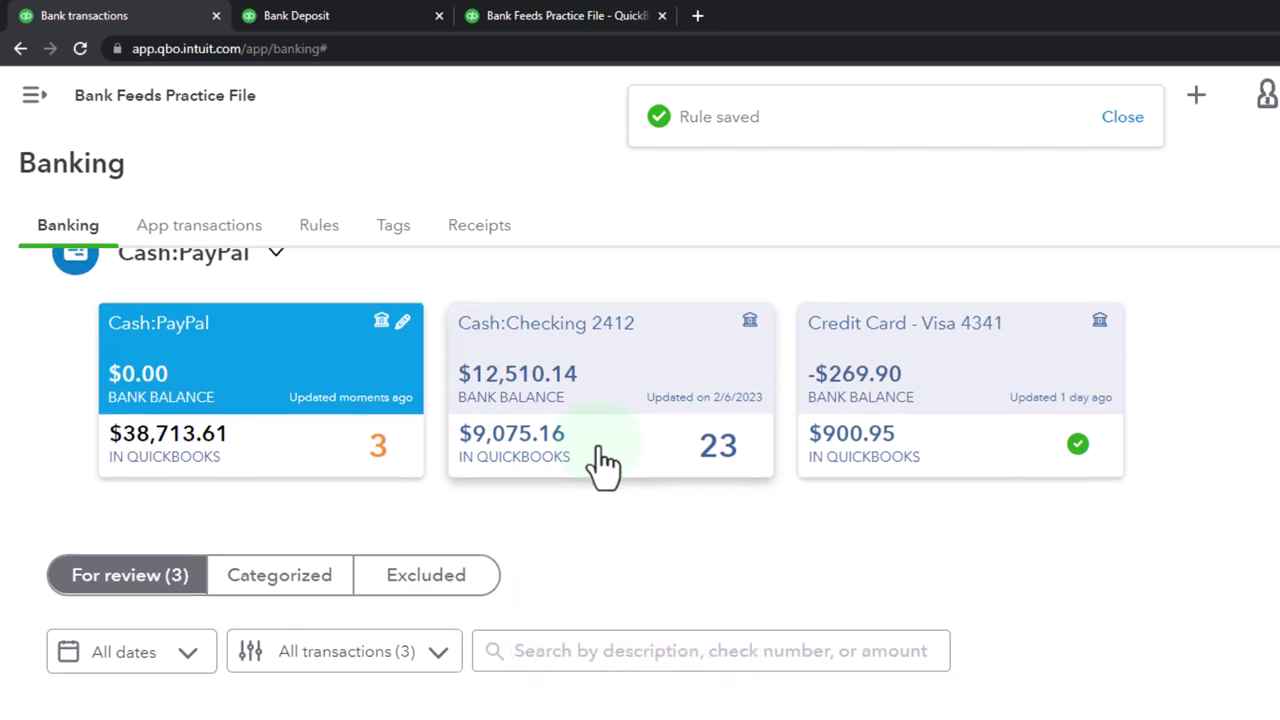
{"action": "scroll", "coordinate": [604, 462], "scroll_direction": "down", "scroll_amount": 1}
{"action": "scroll", "coordinate": [600, 450], "scroll_direction": "up", "scroll_amount": 1}
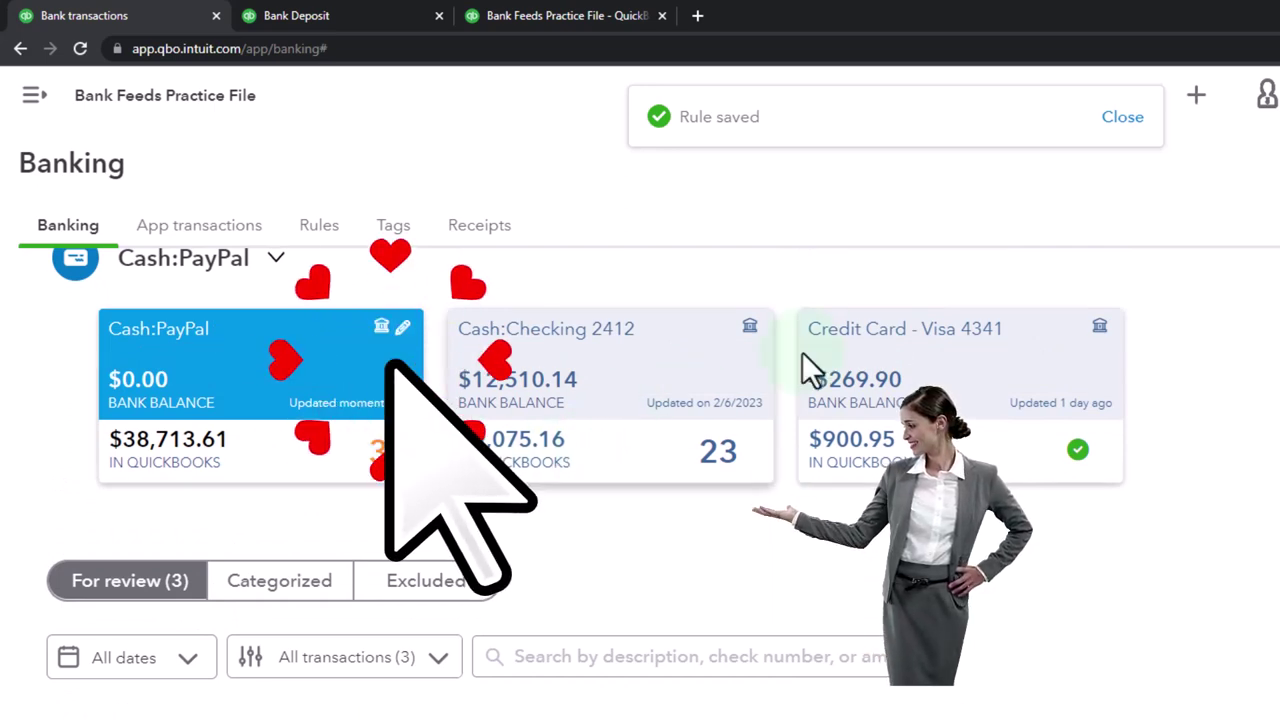
Look over the new-transaction options, then view the transaction detail behind the Checking 2412 balance on the balance sheet and return to the summary.
{"action": "left_click", "coordinate": [1196, 97]}
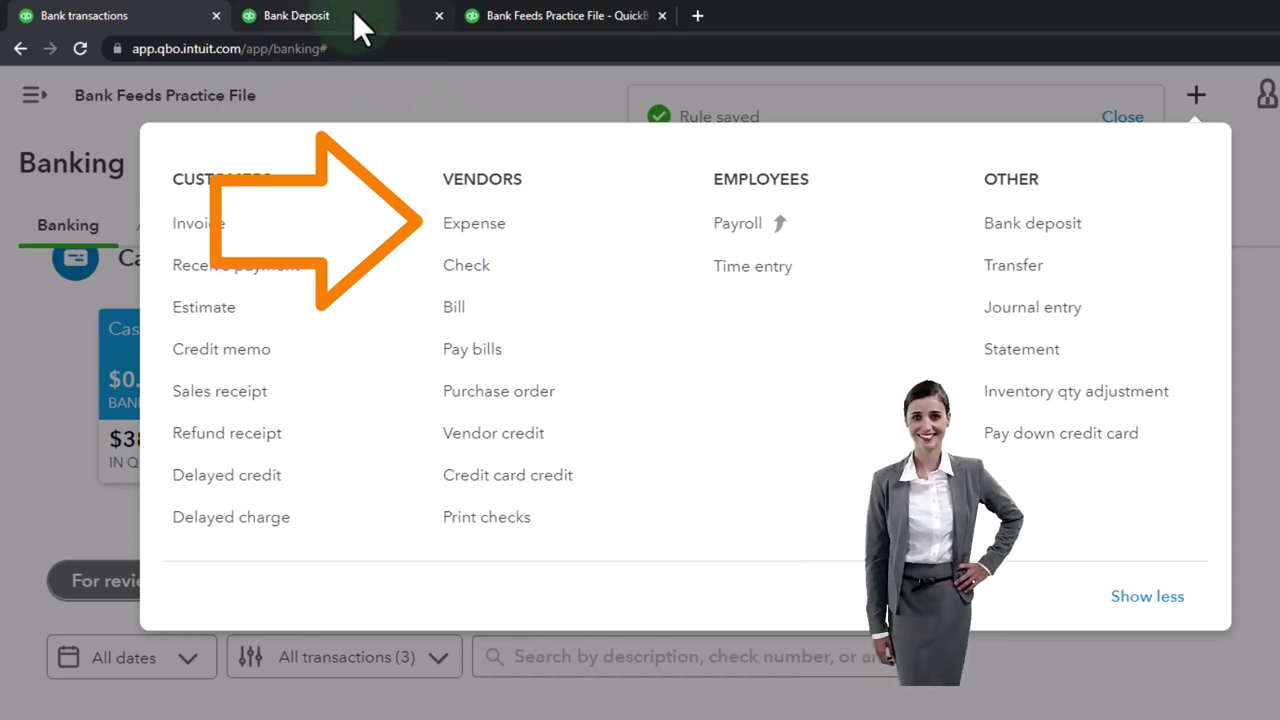
{"action": "left_click", "coordinate": [36, 342]}
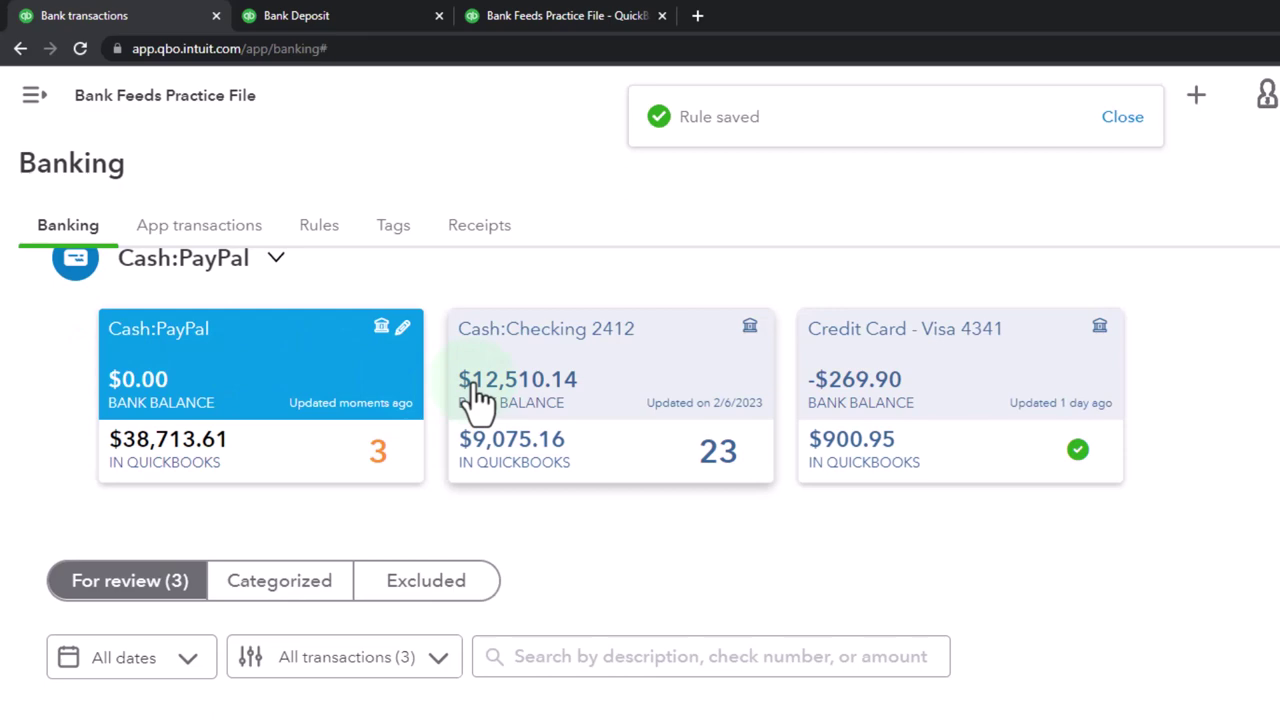
{"action": "left_click", "coordinate": [350, 12]}
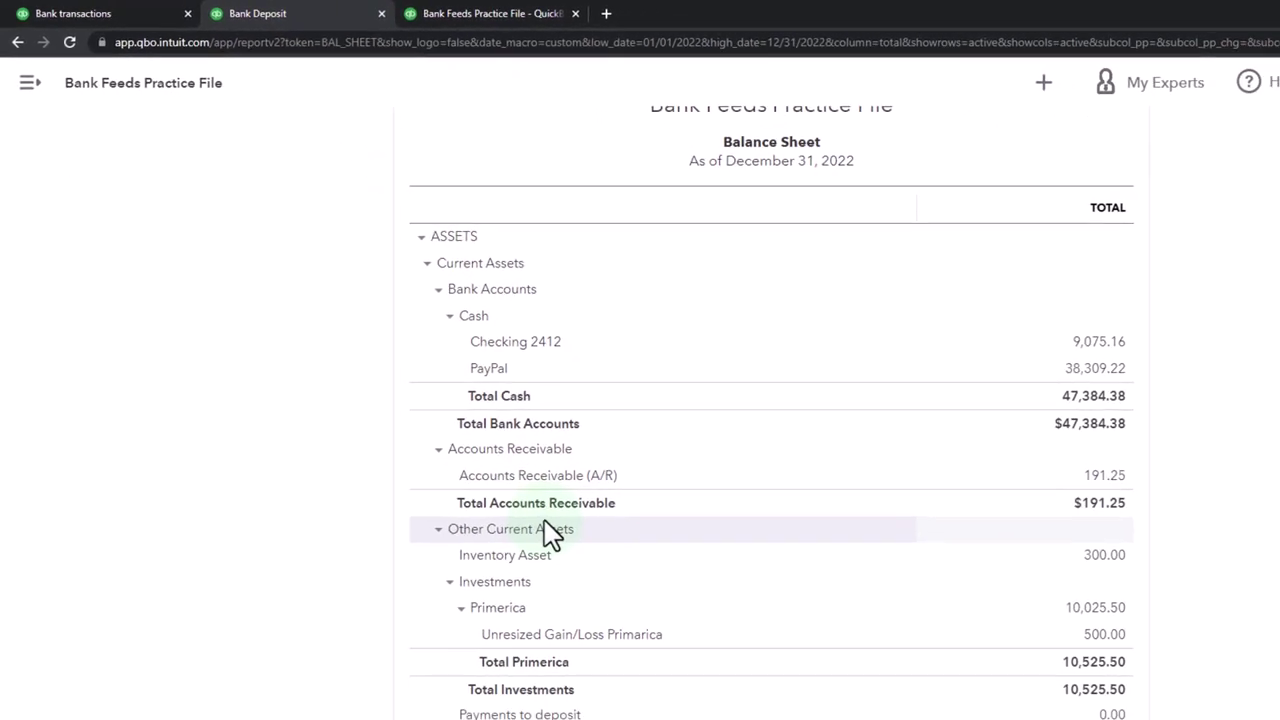
{"action": "key", "text": "ctrl+plus"}
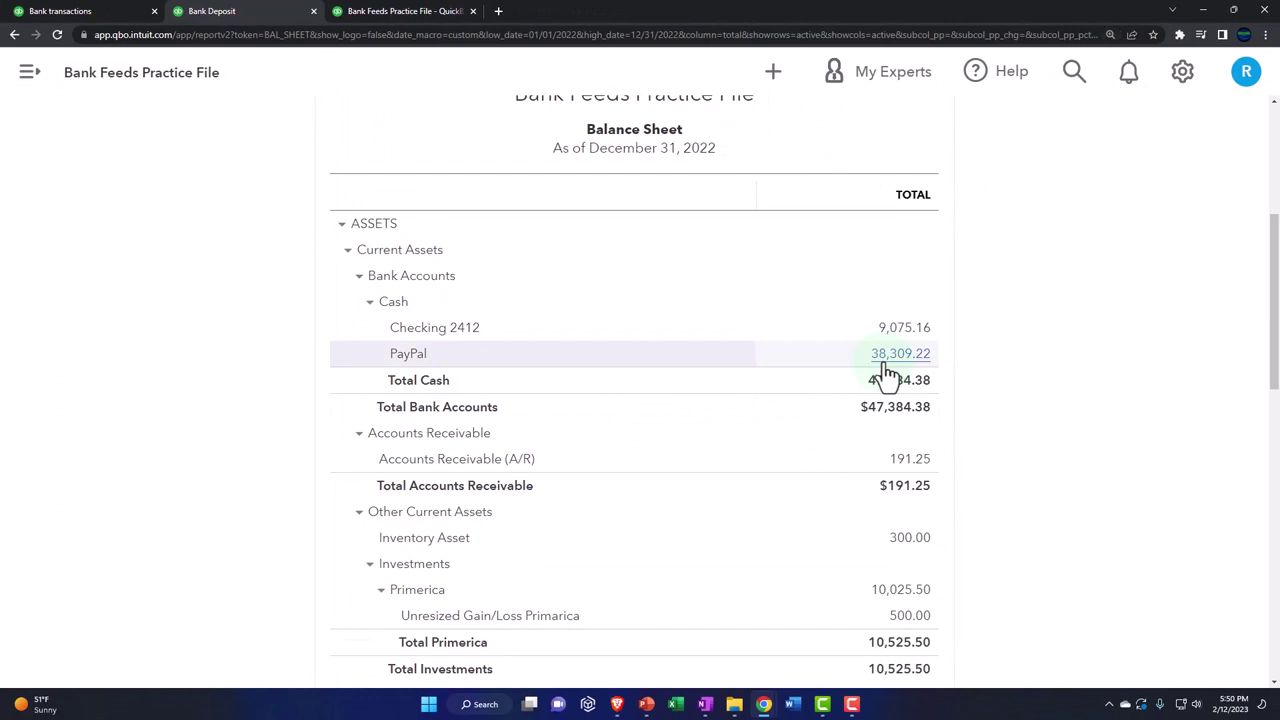
{"action": "left_click", "coordinate": [899, 330]}
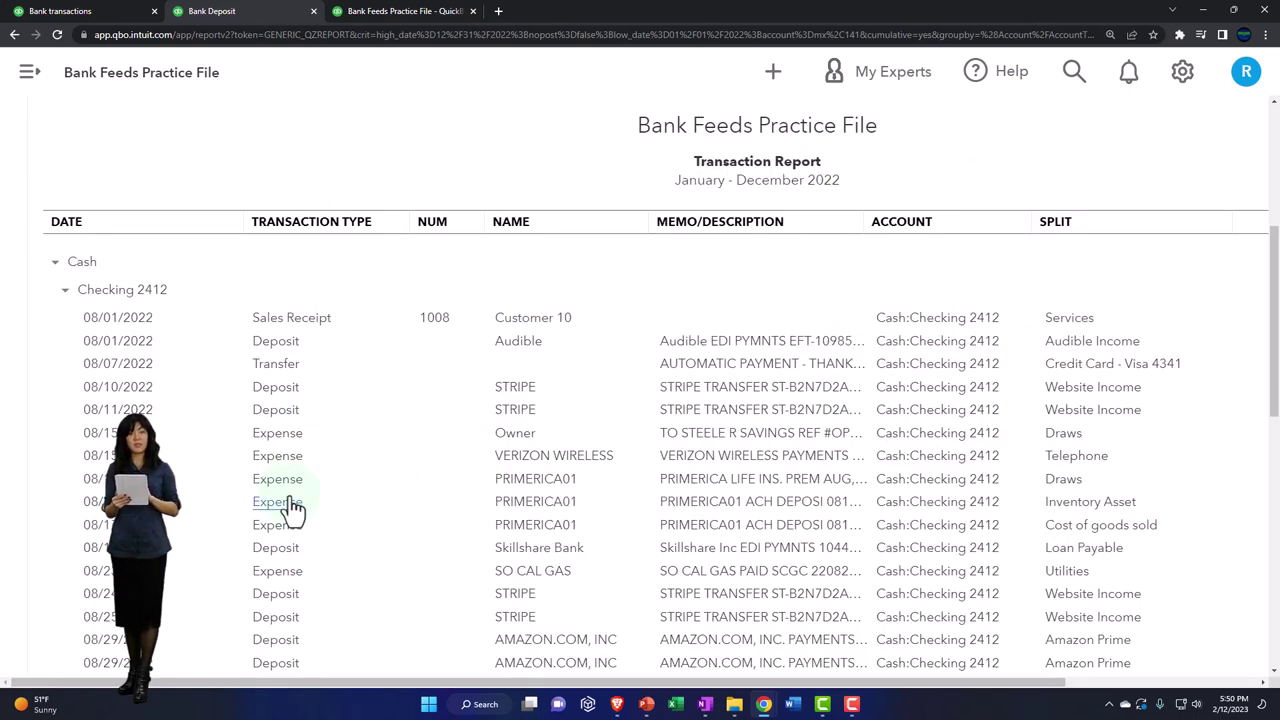
{"action": "key", "text": "ctrl+minus"}
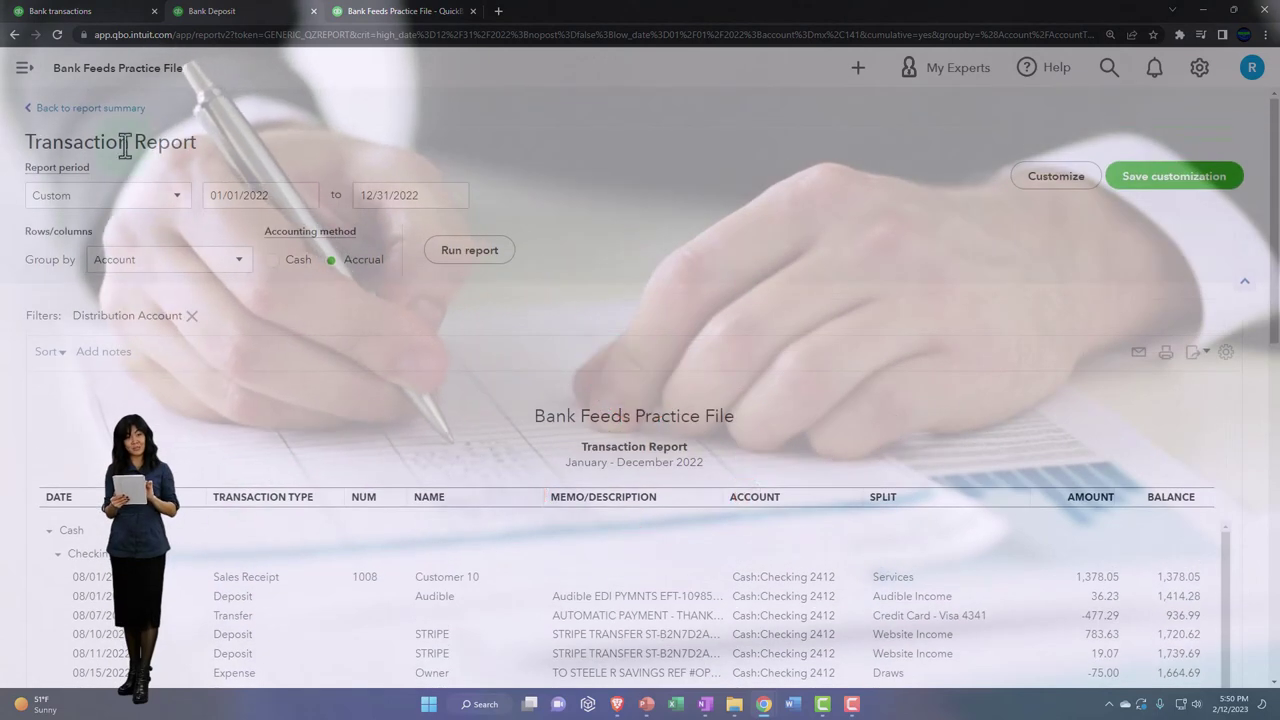
{"action": "left_click", "coordinate": [108, 128]}
Return to the bank transactions, view the Checking 2412 items for review, and look at the Transfer option for new transactions.
{"action": "left_click", "coordinate": [70, 11]}
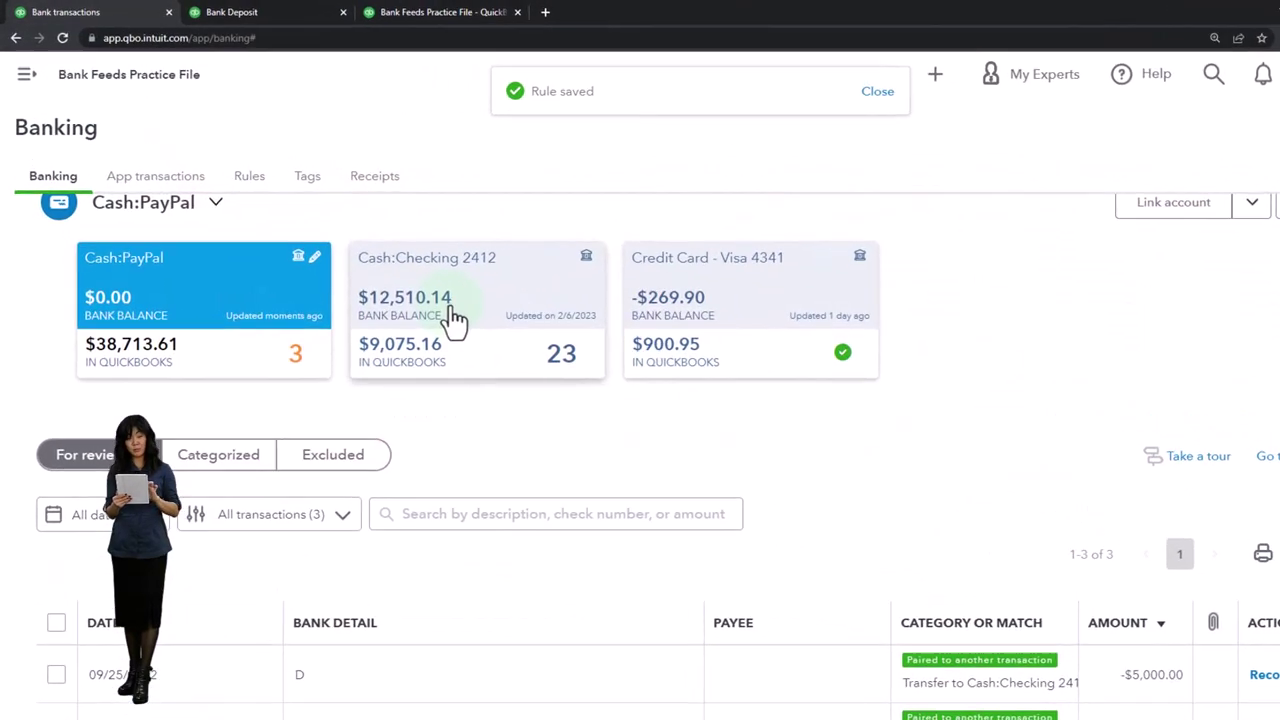
{"action": "left_click", "coordinate": [416, 288]}
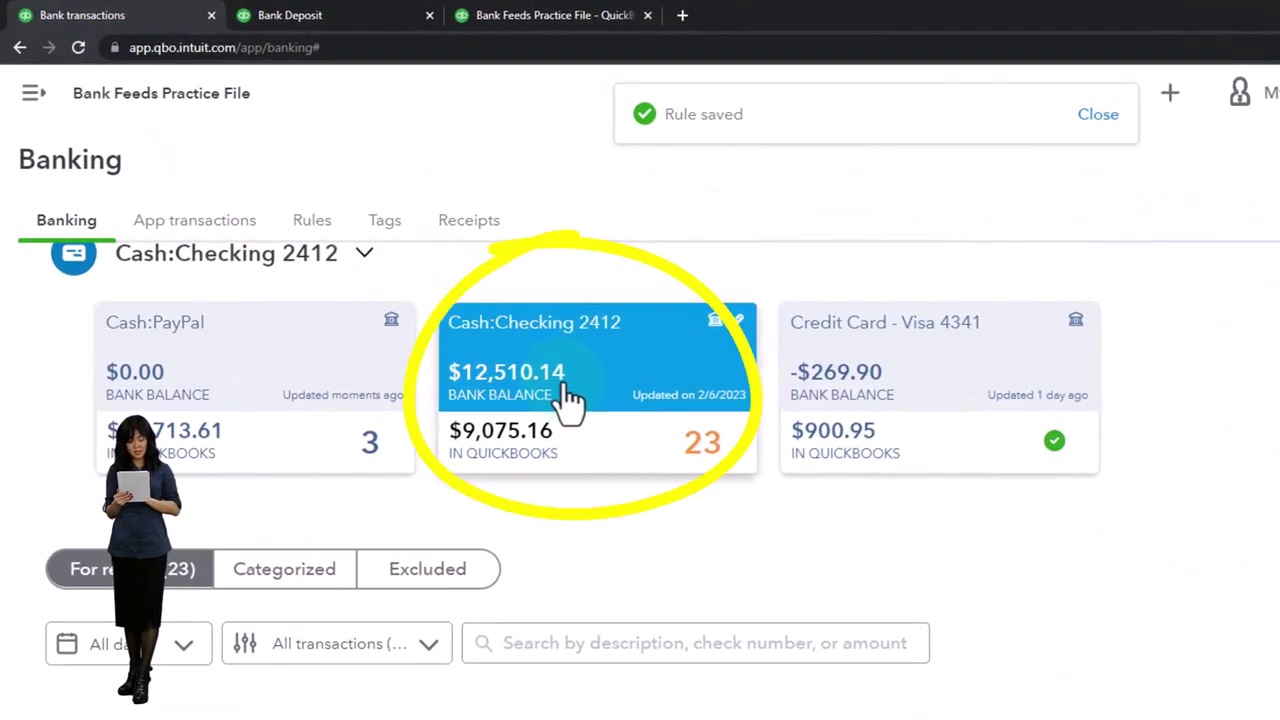
{"action": "scroll", "coordinate": [568, 395], "scroll_direction": "down", "scroll_amount": 2}
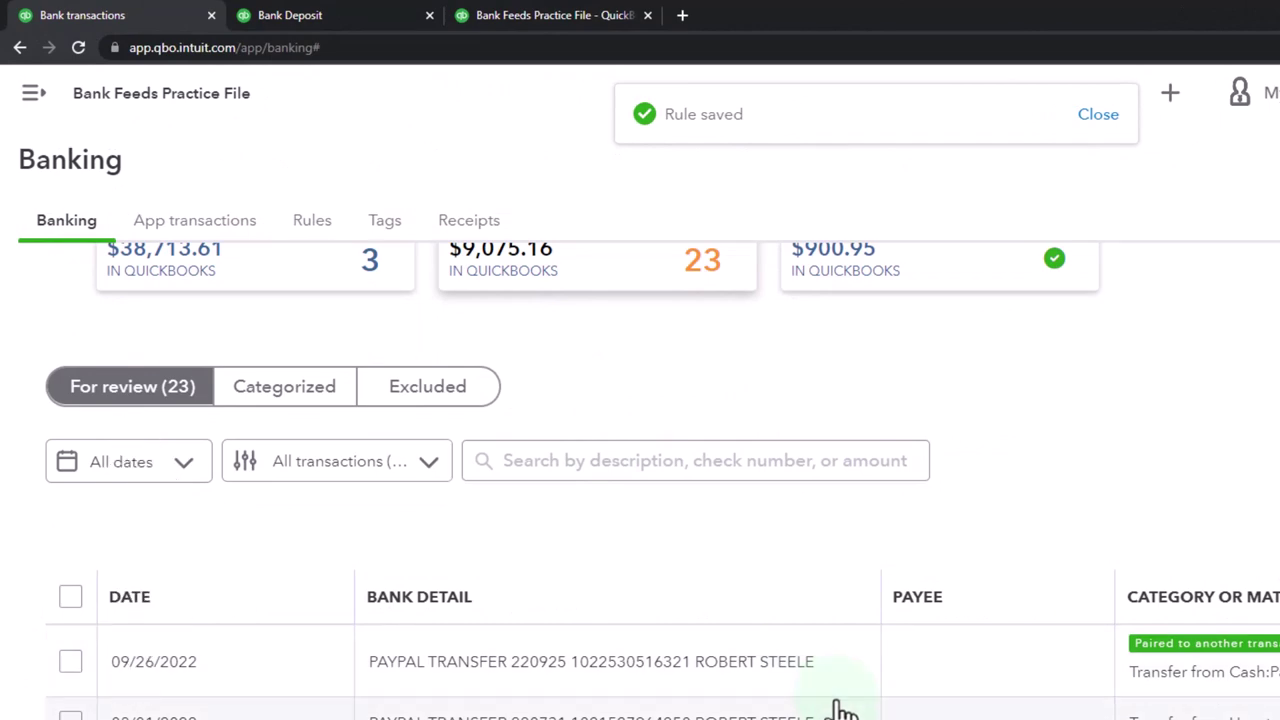
{"action": "scroll", "coordinate": [836, 700], "scroll_direction": "up", "scroll_amount": 2}
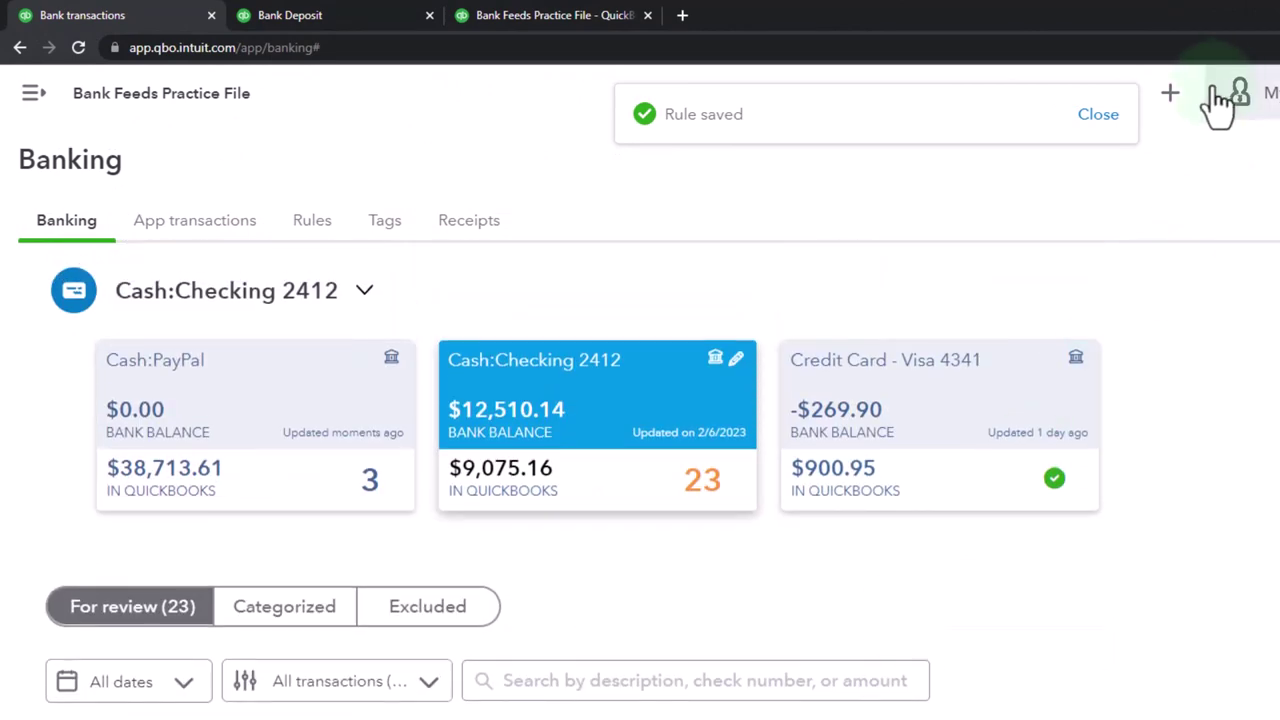
{"action": "left_click", "coordinate": [1172, 95]}
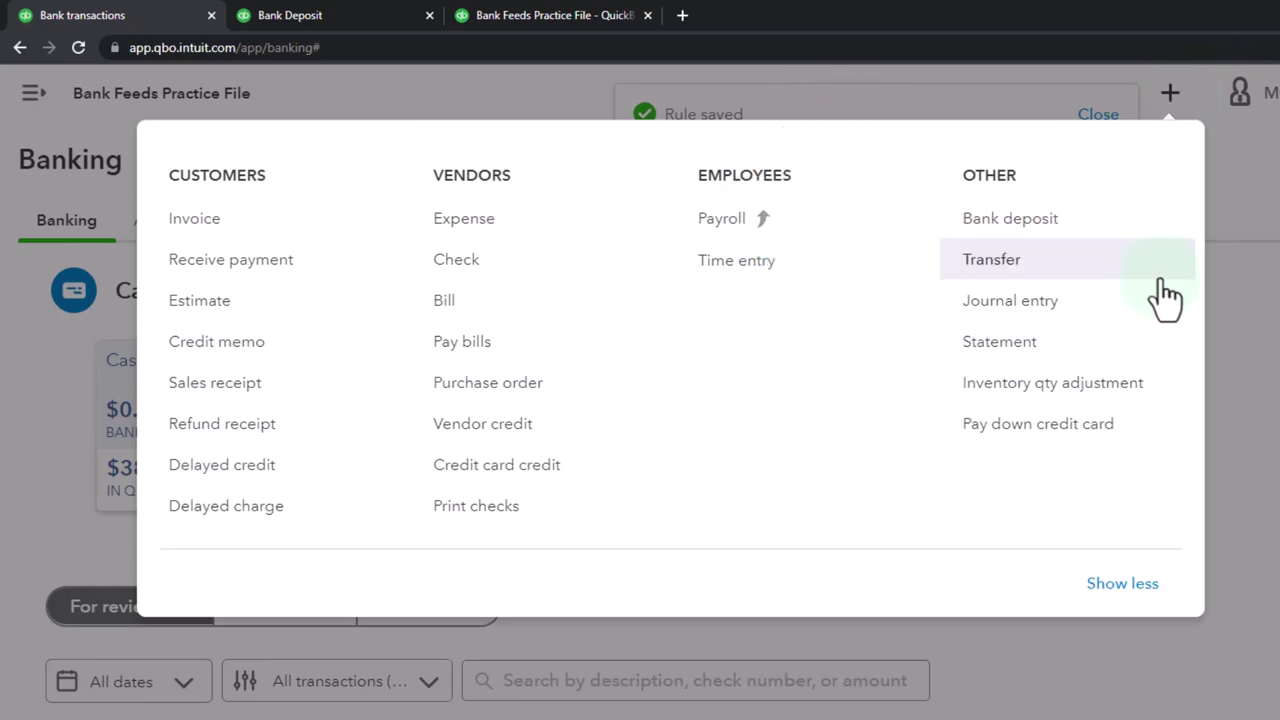
{"action": "left_click", "coordinate": [1278, 364]}
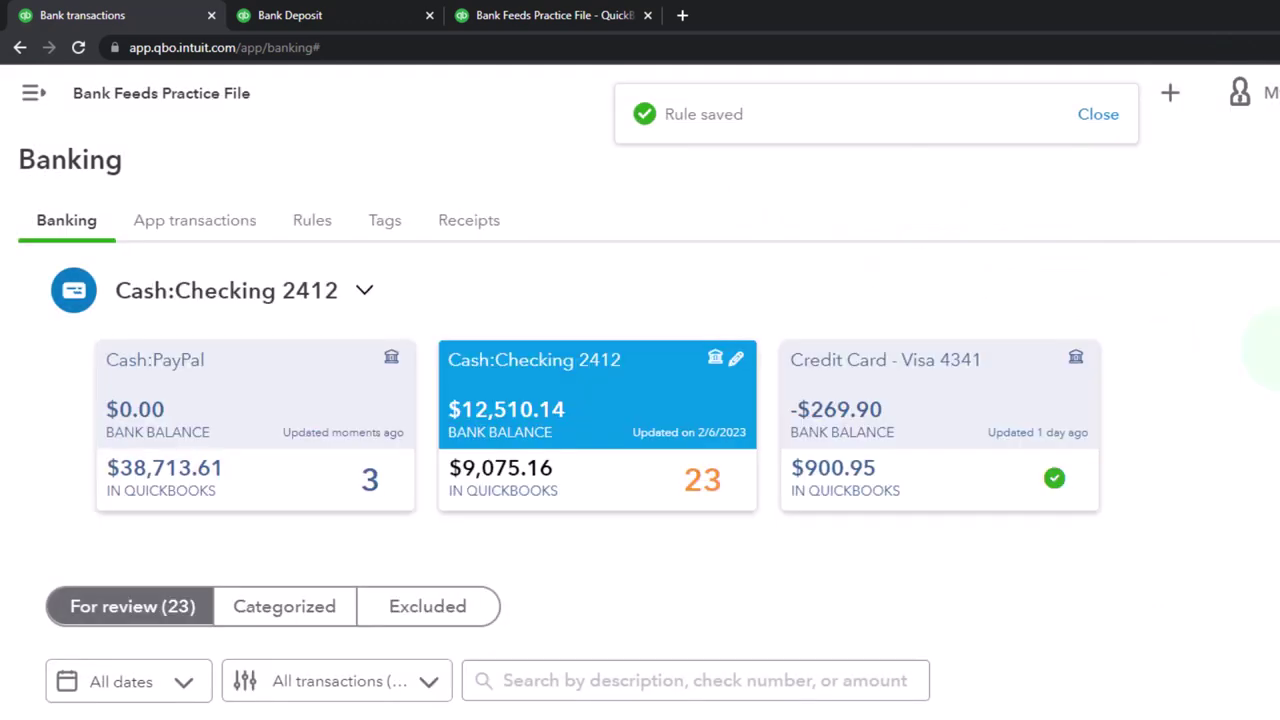
View the 2022 transaction reports behind the balance sheet's Checking 2412 and PayPal balances in turn.
{"action": "left_click", "coordinate": [355, 22]}
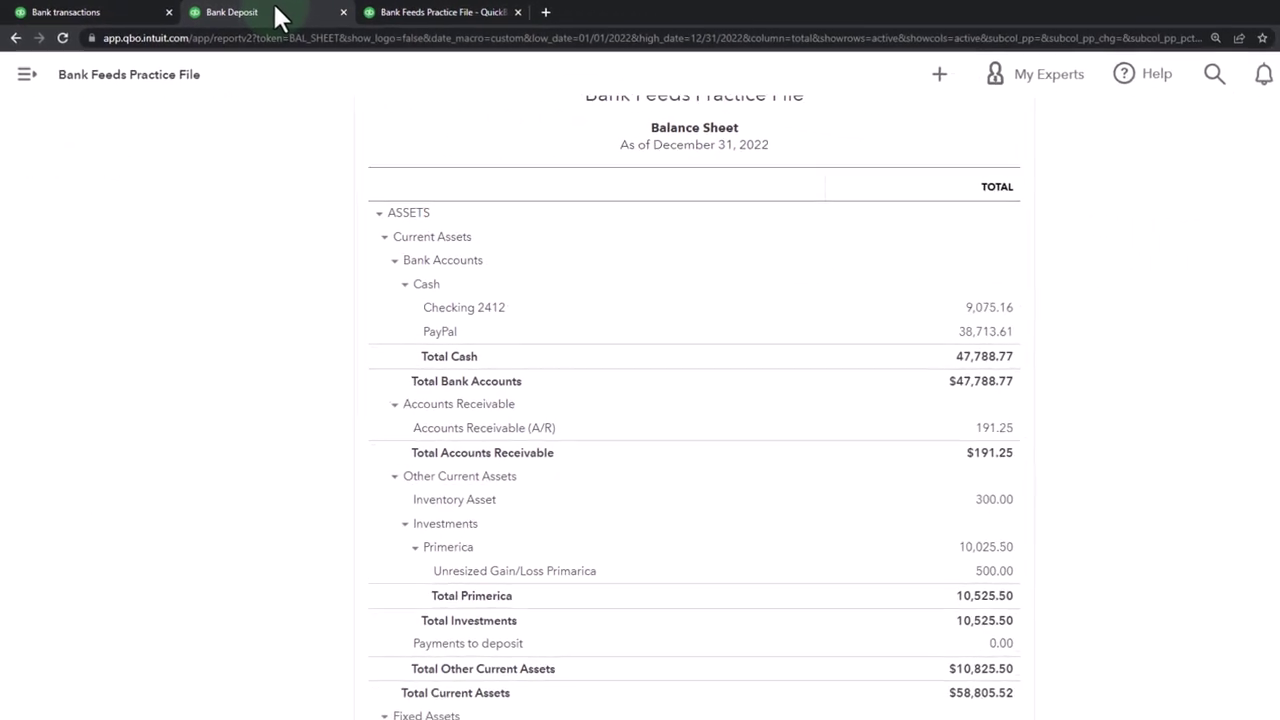
{"action": "left_click", "coordinate": [989, 307]}
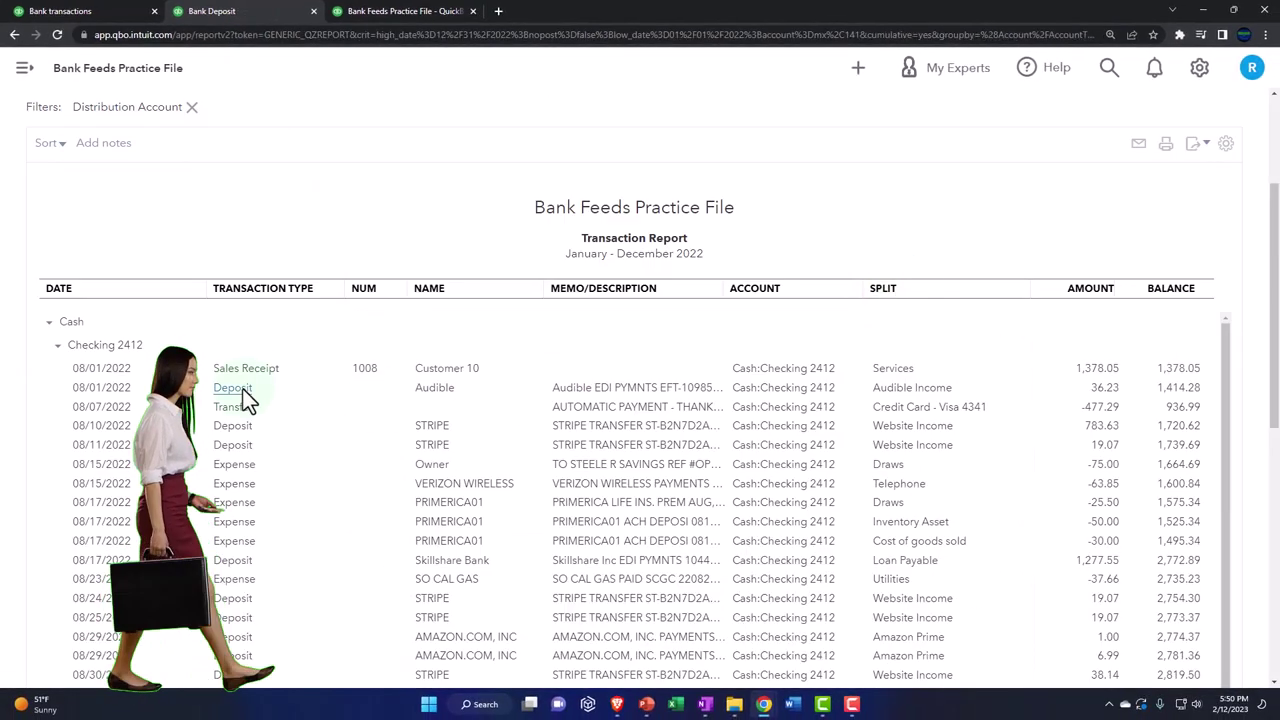
{"action": "scroll", "coordinate": [230, 350], "scroll_direction": "up", "scroll_amount": 2}
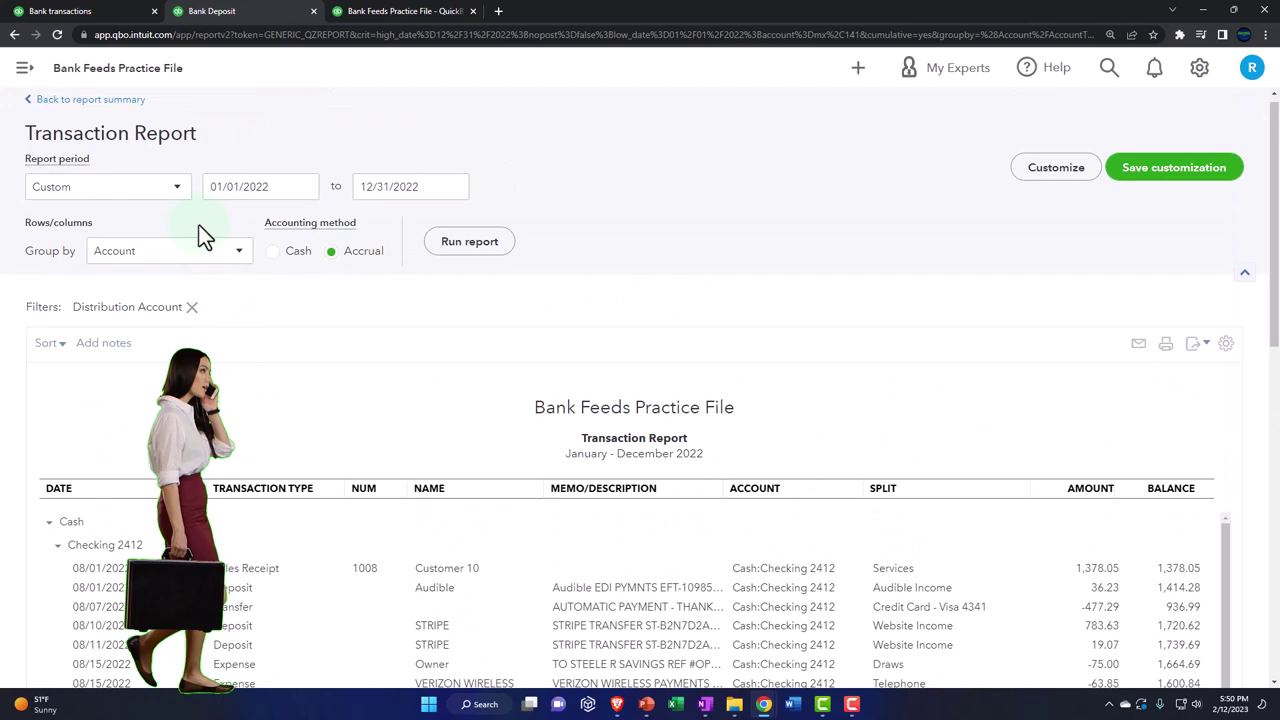
{"action": "left_click", "coordinate": [120, 101]}
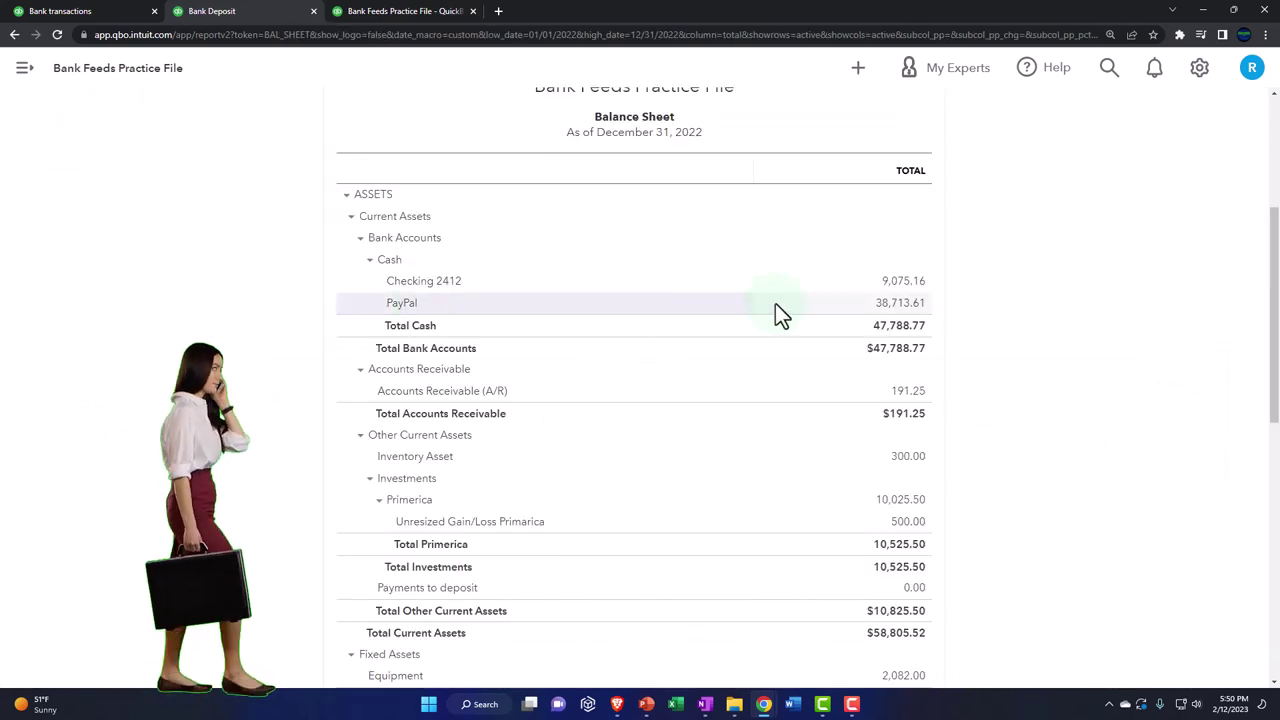
{"action": "left_click", "coordinate": [908, 305]}
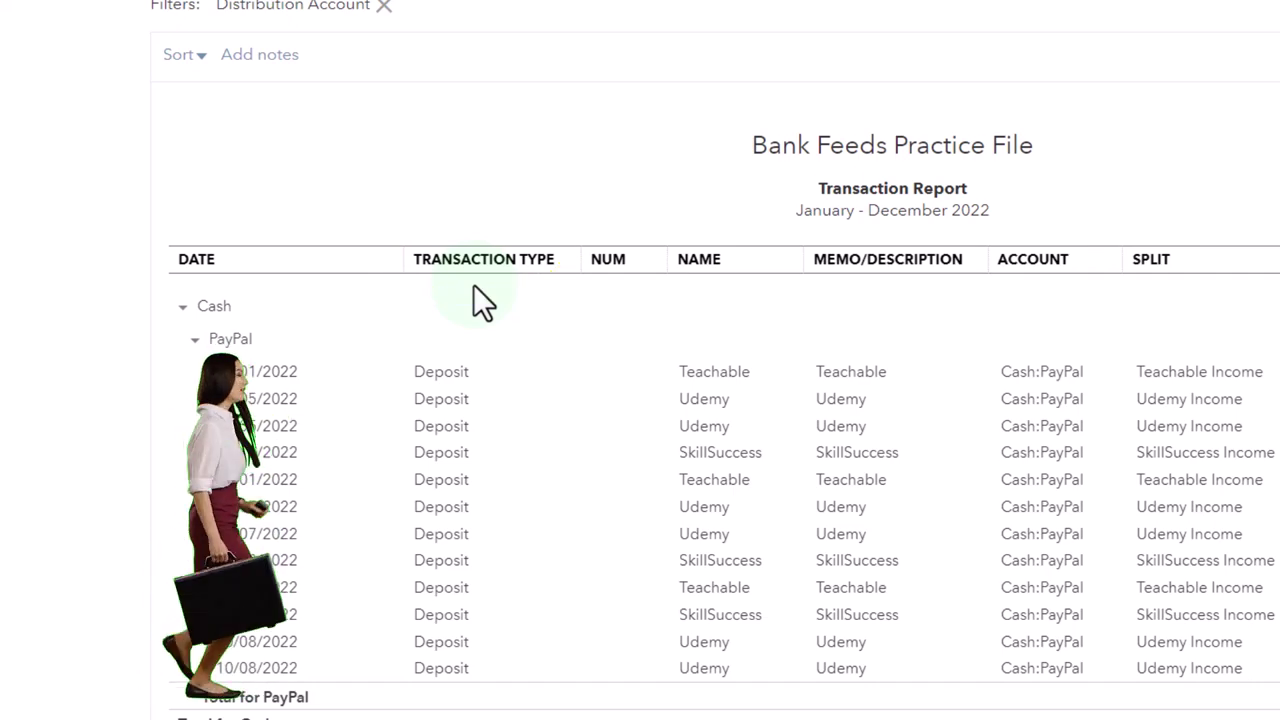
{"action": "scroll", "coordinate": [126, 125], "scroll_direction": "up", "scroll_amount": 5}
Compare the paired transfers for review in Checking 2412 and PayPal, and expand PayPal's 09/25/2022 $5,000 transfer.
{"action": "left_click", "coordinate": [113, 17]}
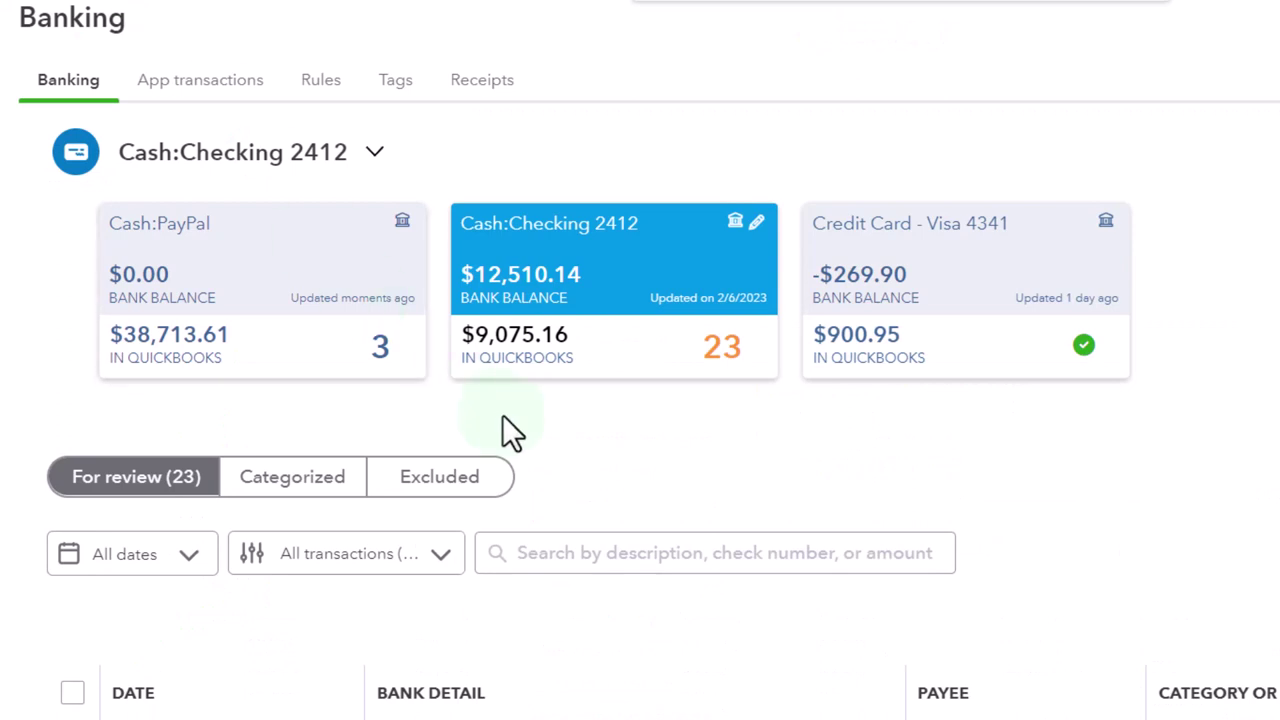
{"action": "scroll", "coordinate": [503, 415], "scroll_direction": "down", "scroll_amount": 3}
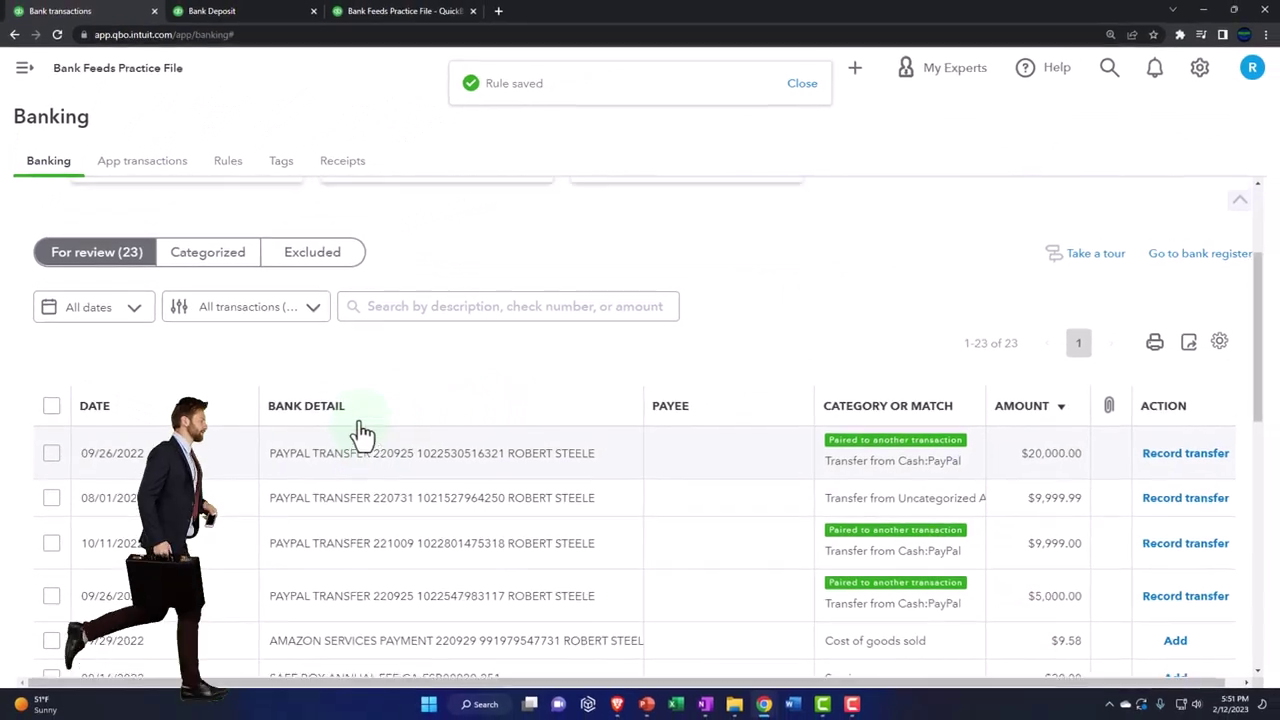
{"action": "left_click", "coordinate": [195, 313]}
{"action": "scroll", "coordinate": [195, 305], "scroll_direction": "down", "scroll_amount": 2}
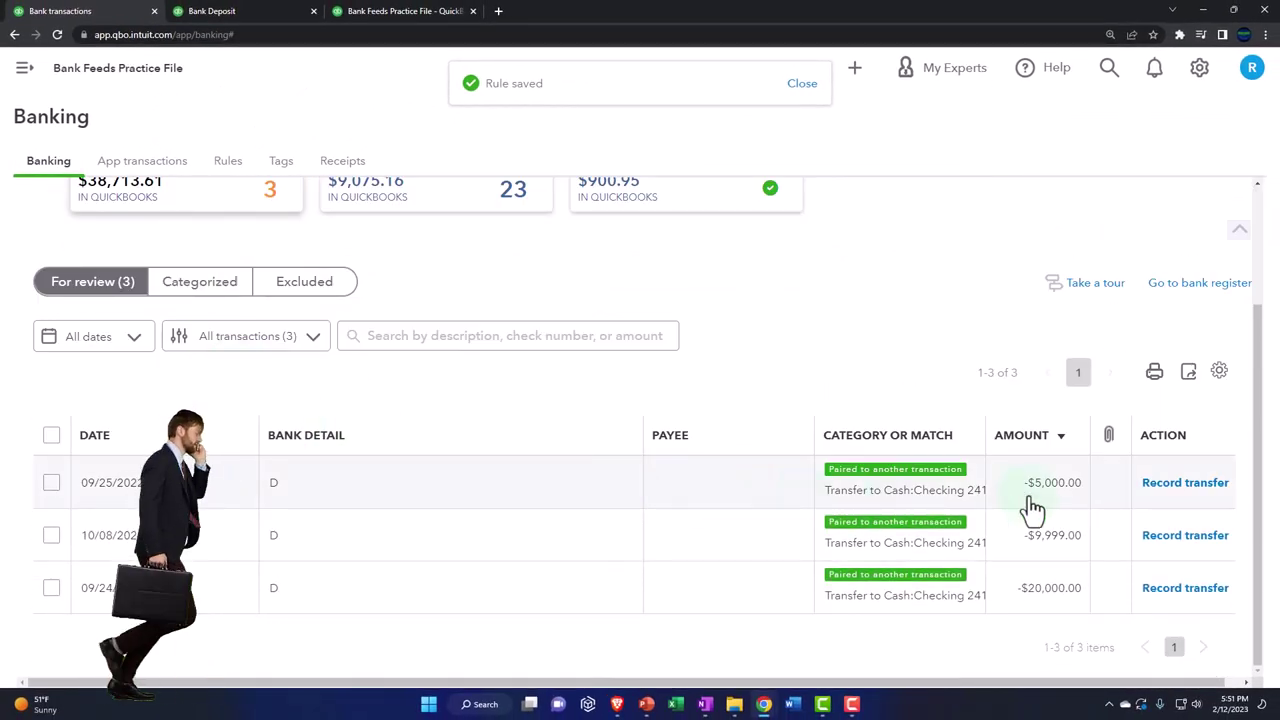
{"action": "left_click", "coordinate": [891, 495]}
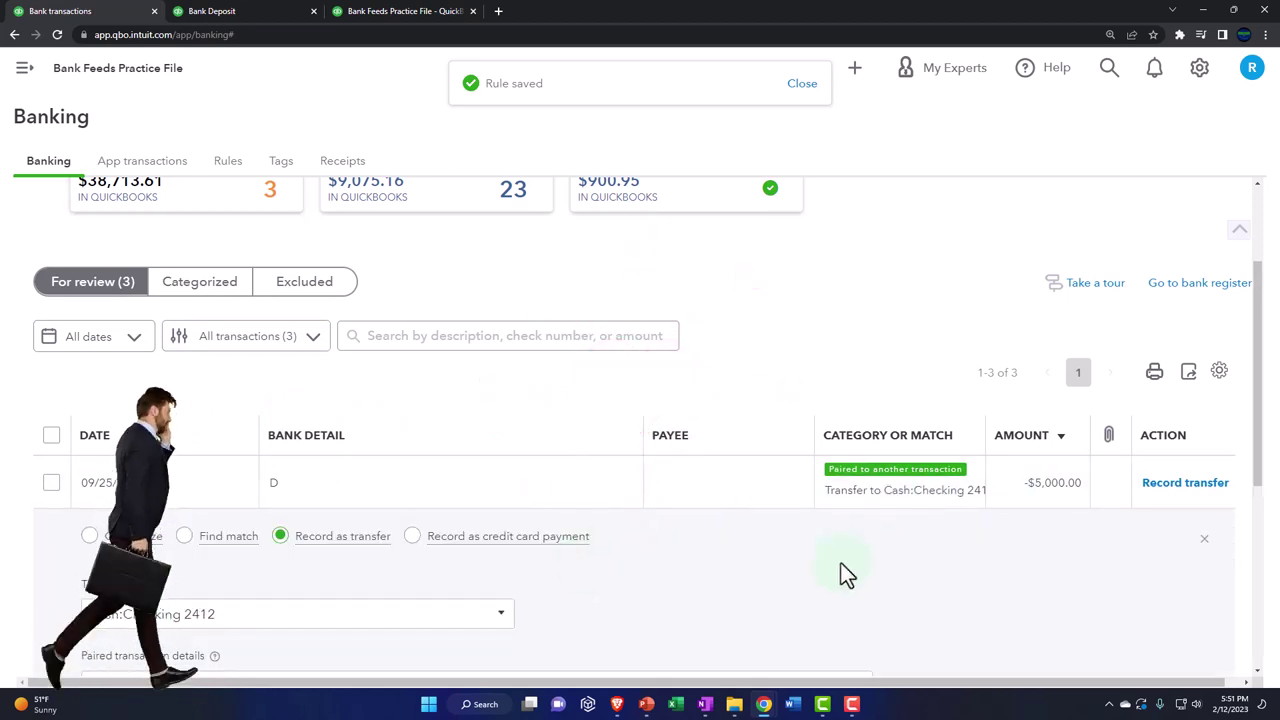
{"action": "scroll", "coordinate": [470, 355], "scroll_direction": "up", "scroll_amount": 1}
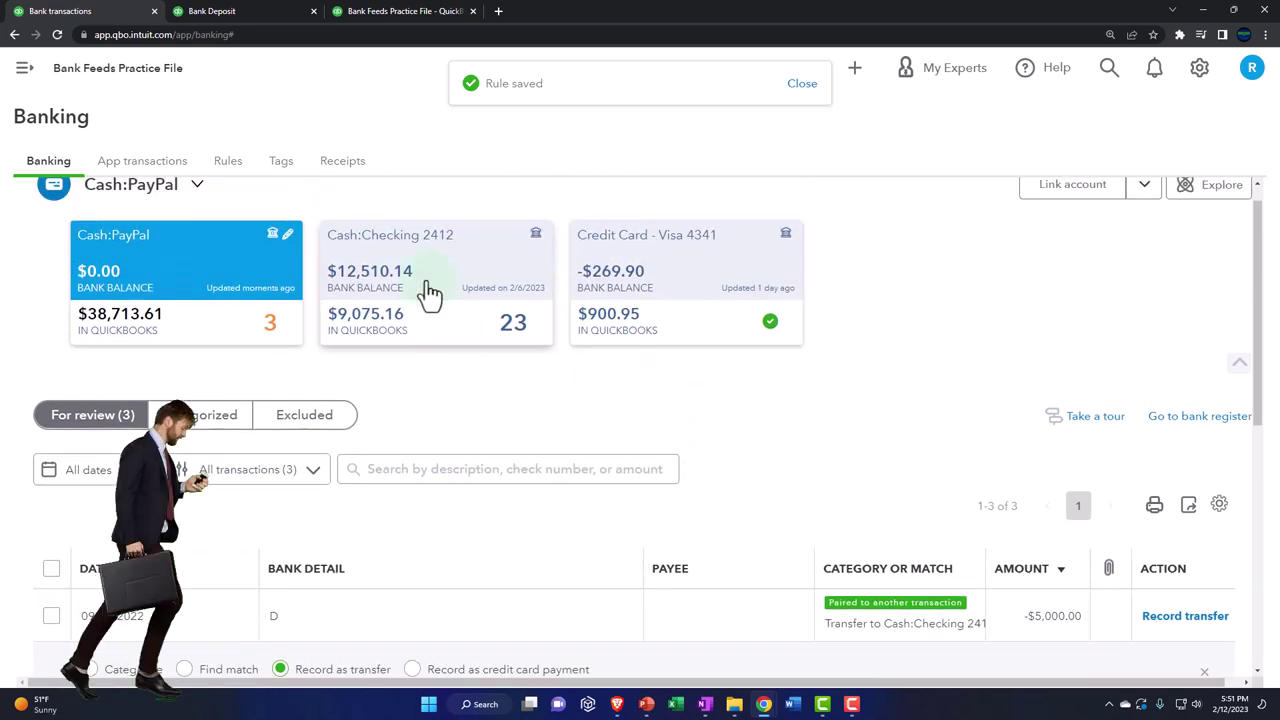
In Checking 2412, add the 09/26/2022 $5,000 PayPal deposit as a transfer from Cash:PayPal with its paired transaction.
{"action": "left_click", "coordinate": [423, 337]}
{"action": "scroll", "coordinate": [418, 375], "scroll_direction": "down", "scroll_amount": 2}
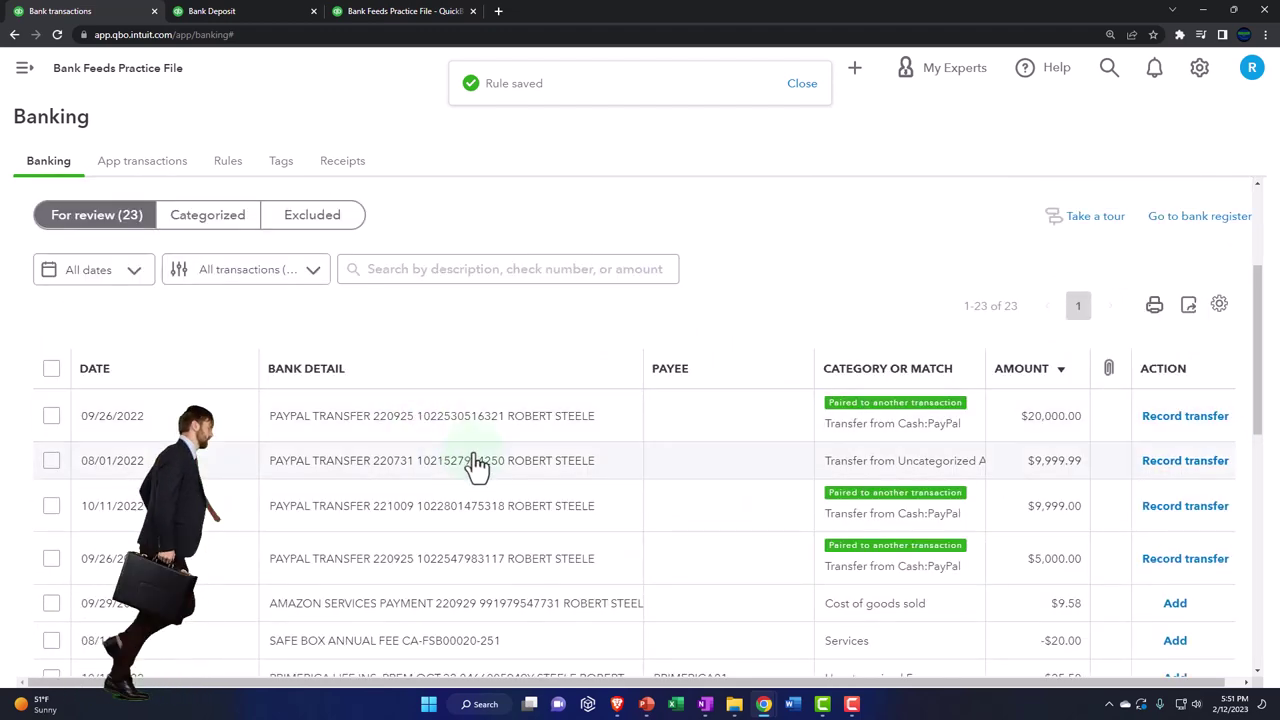
{"action": "left_click", "coordinate": [762, 572]}
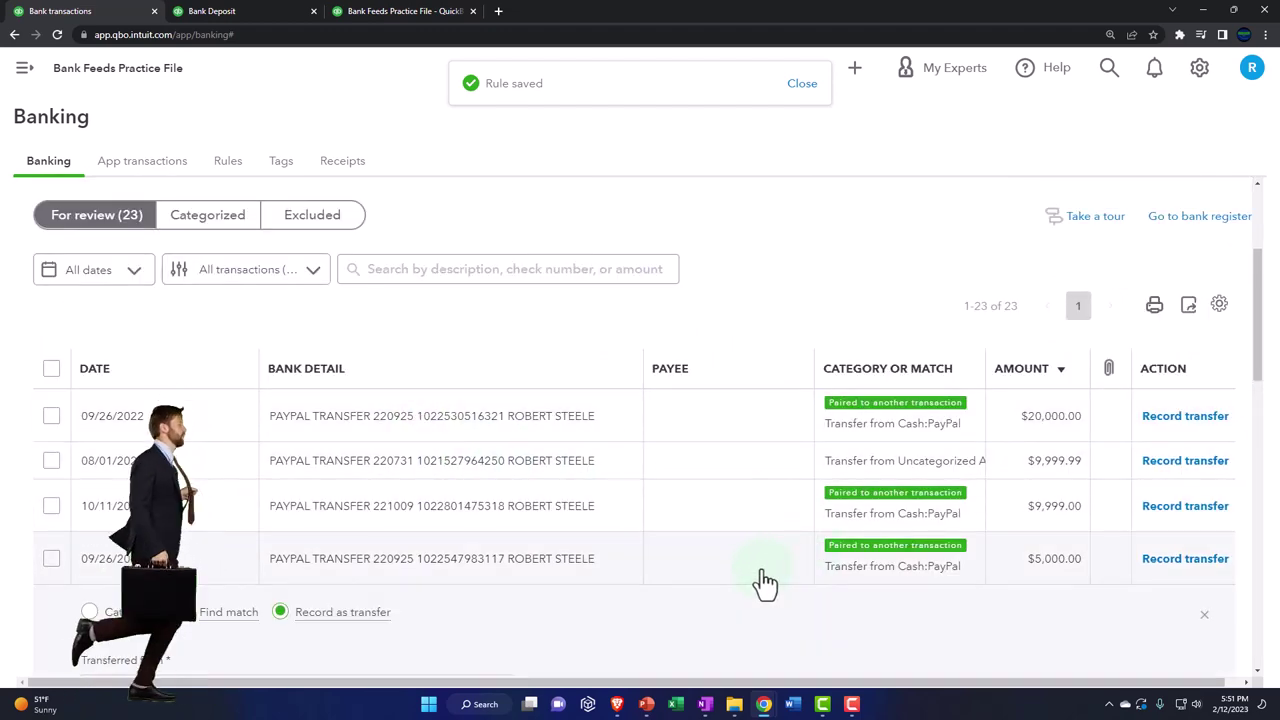
{"action": "scroll", "coordinate": [758, 580], "scroll_direction": "down", "scroll_amount": 1}
{"action": "scroll", "coordinate": [300, 500], "scroll_direction": "down", "scroll_amount": 1}
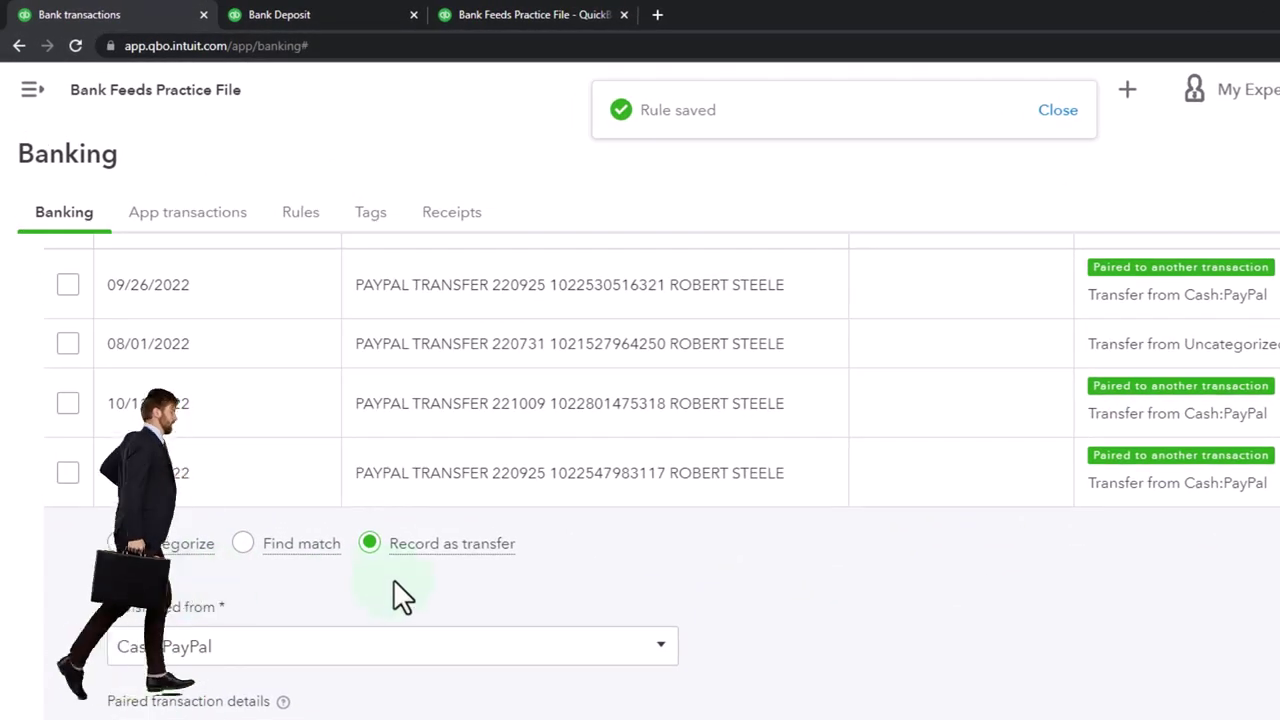
{"action": "scroll", "coordinate": [397, 590], "scroll_direction": "down", "scroll_amount": 1}
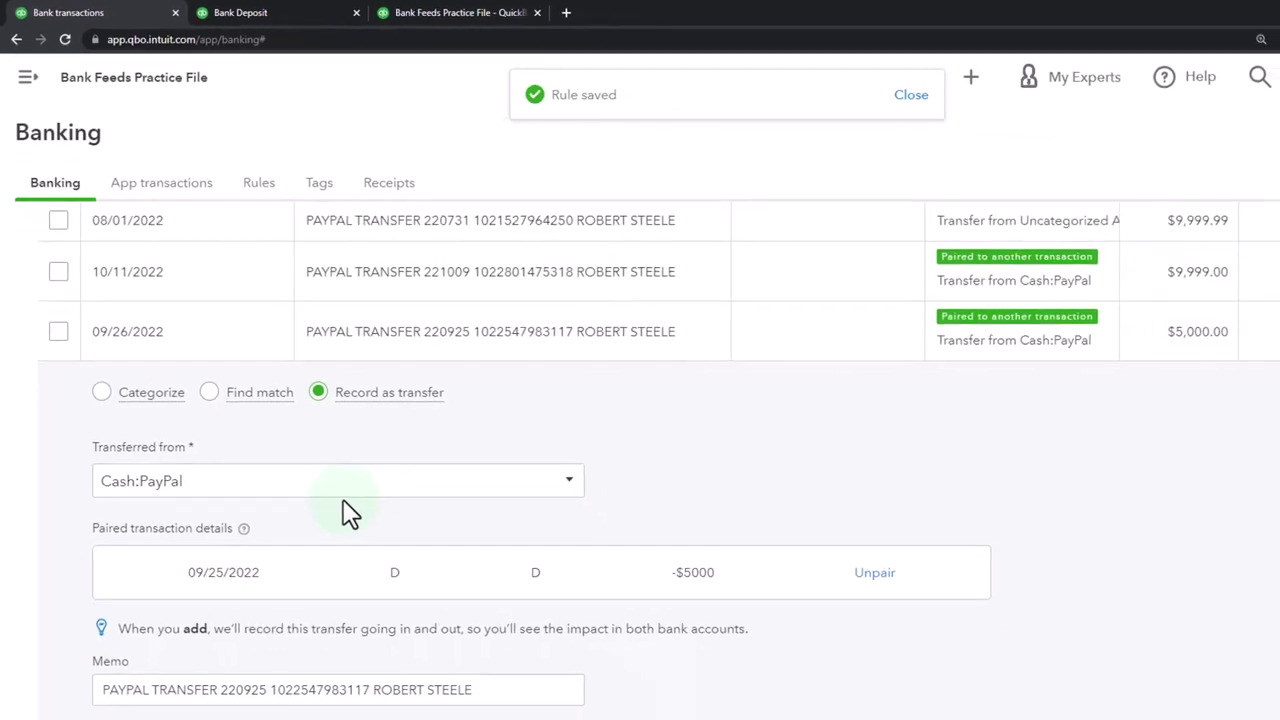
{"action": "scroll", "coordinate": [302, 440], "scroll_direction": "down", "scroll_amount": 2}
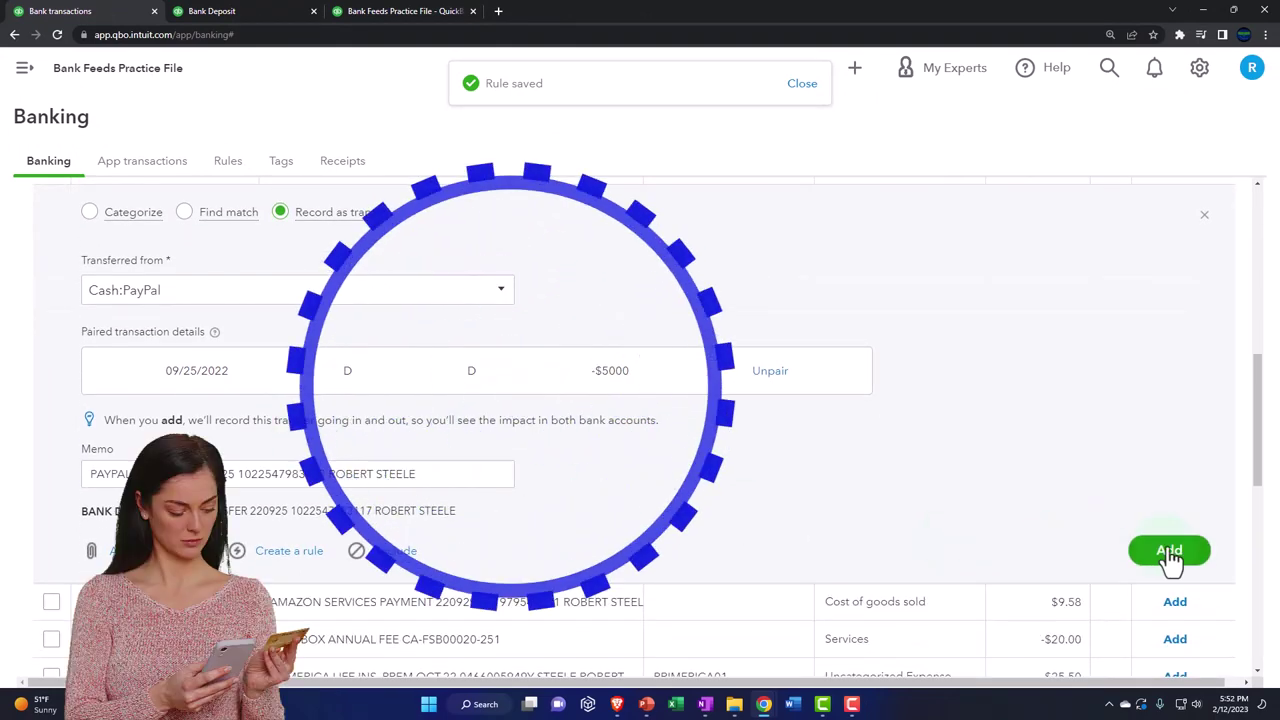
{"action": "left_click", "coordinate": [1169, 552]}
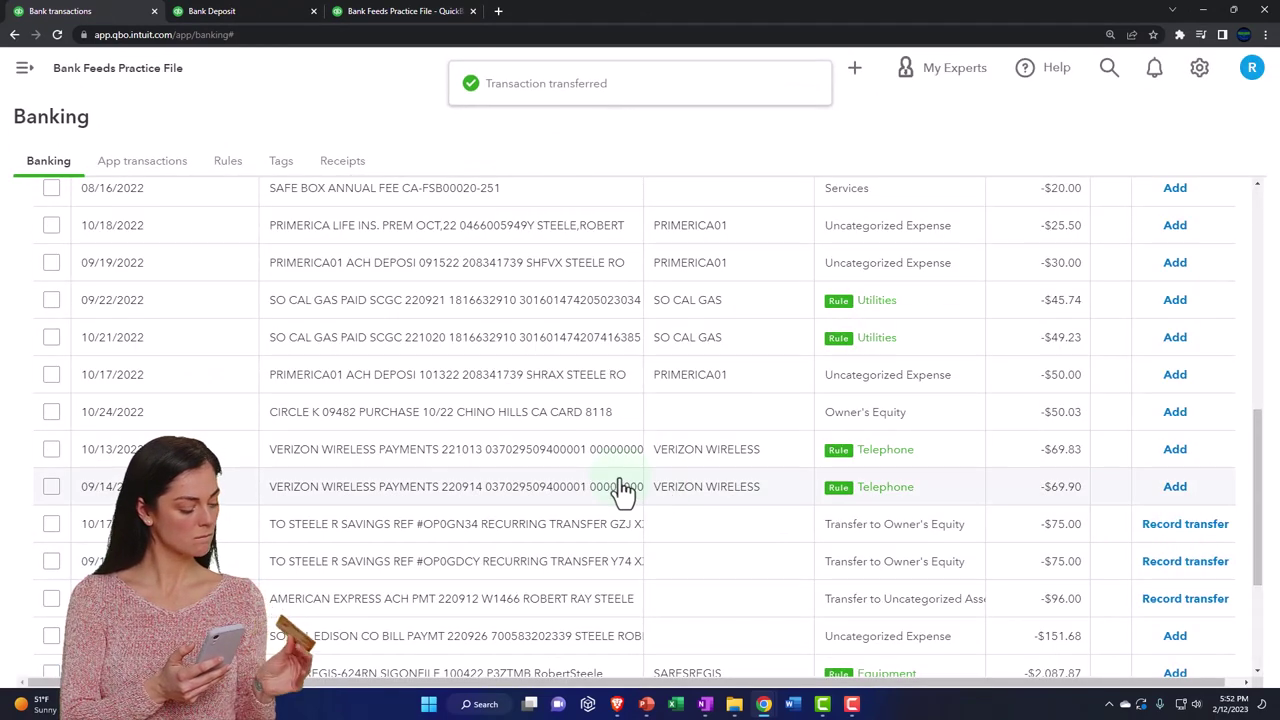
Switch to the Cash:PayPal account and check which transactions remain for review.
{"action": "scroll", "coordinate": [617, 491], "scroll_direction": "up", "scroll_amount": 5}
{"action": "scroll", "coordinate": [251, 286], "scroll_direction": "up", "scroll_amount": 2}
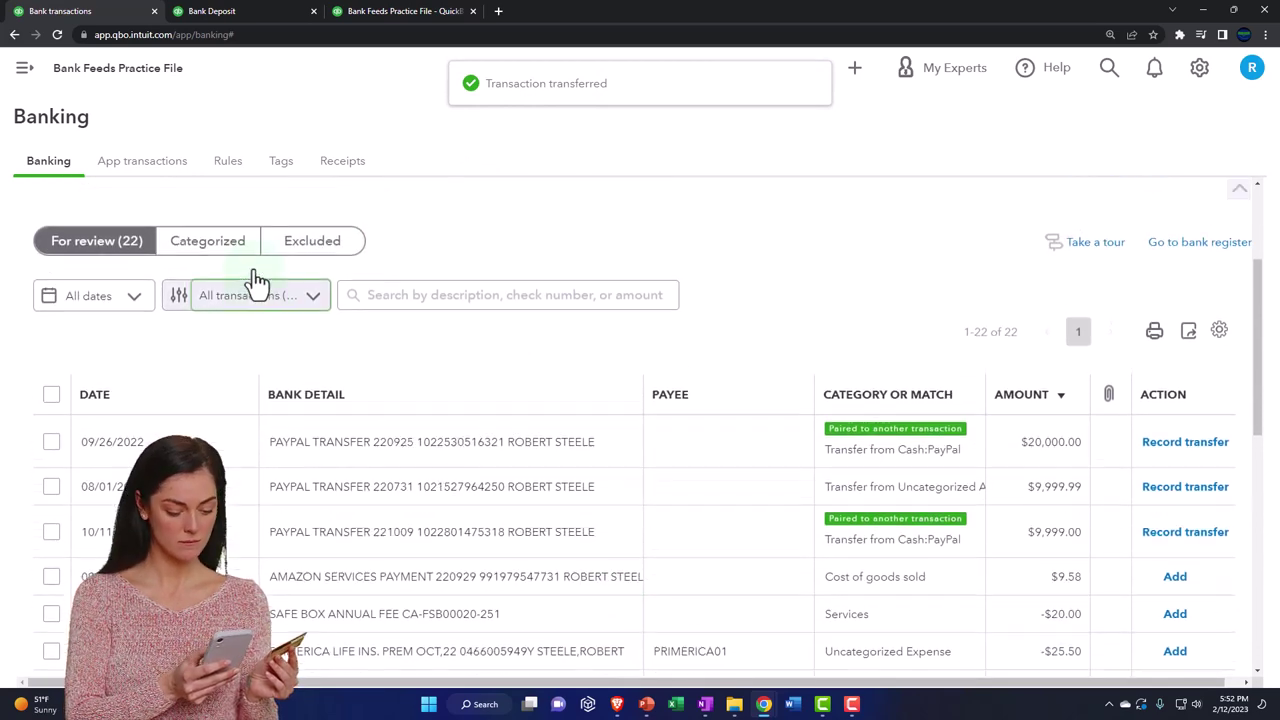
{"action": "left_click", "coordinate": [202, 286]}
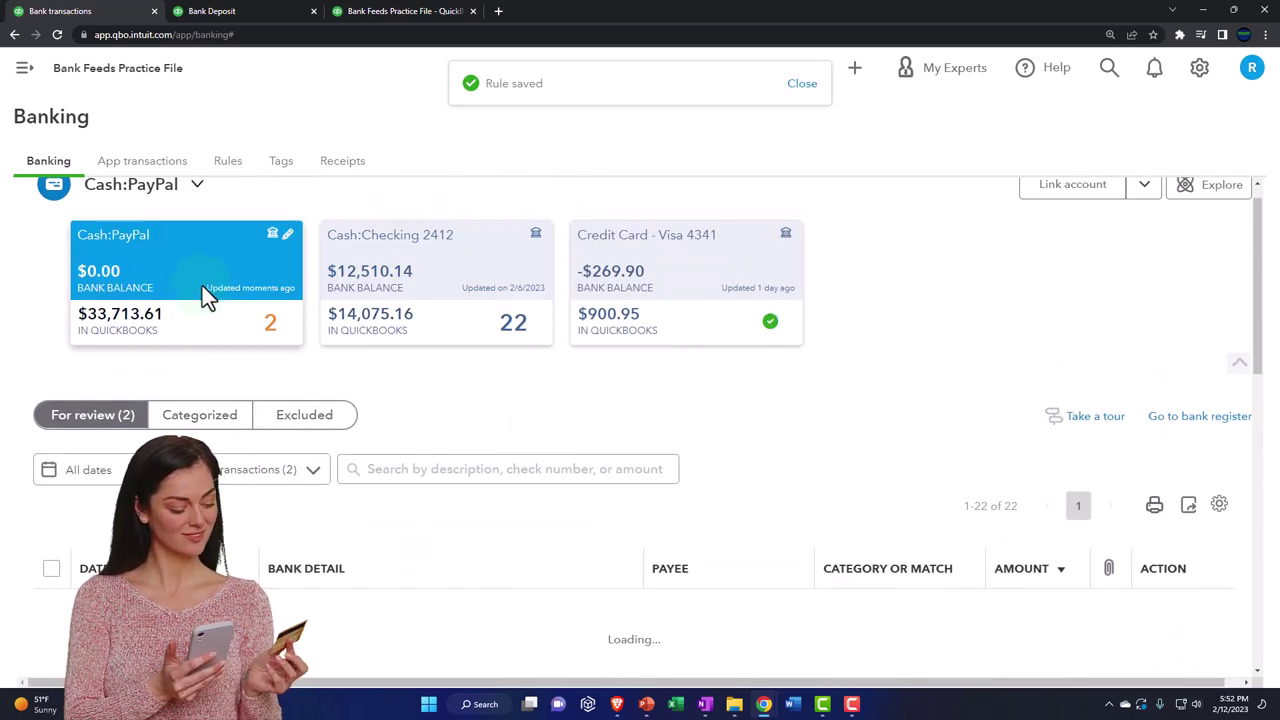
{"action": "scroll", "coordinate": [370, 450], "scroll_direction": "down", "scroll_amount": 1}
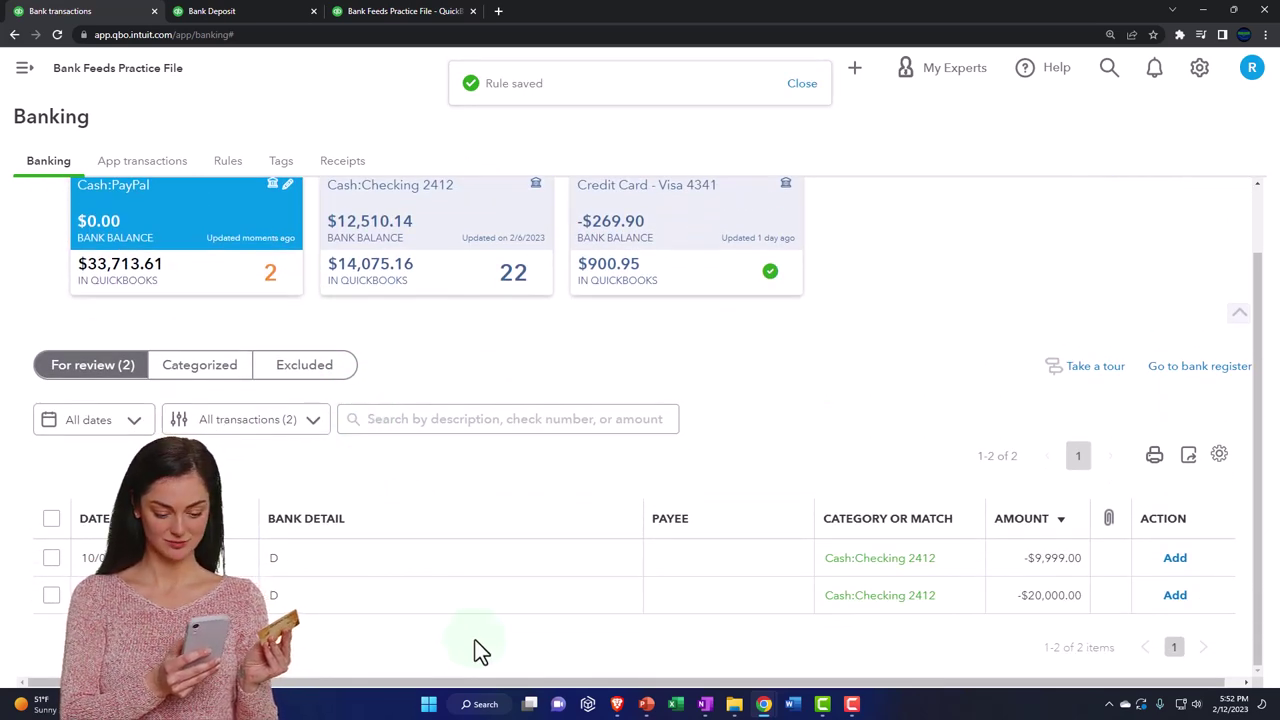
Rerun the 2022 balance sheet and open the transaction report behind the Checking 2412 balance.
{"action": "left_click", "coordinate": [243, 14]}
{"action": "scroll", "coordinate": [423, 323], "scroll_direction": "up", "scroll_amount": 3}
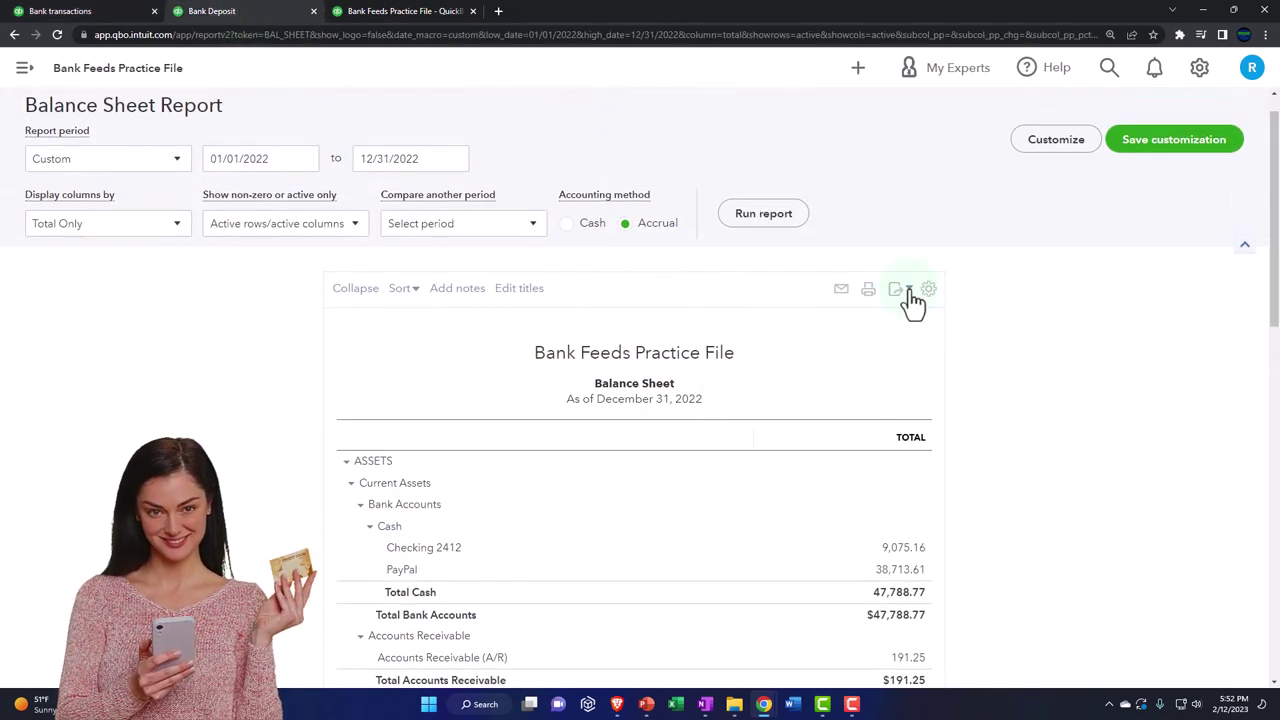
{"action": "left_click", "coordinate": [786, 228]}
{"action": "key", "text": "ctrl+plus"}
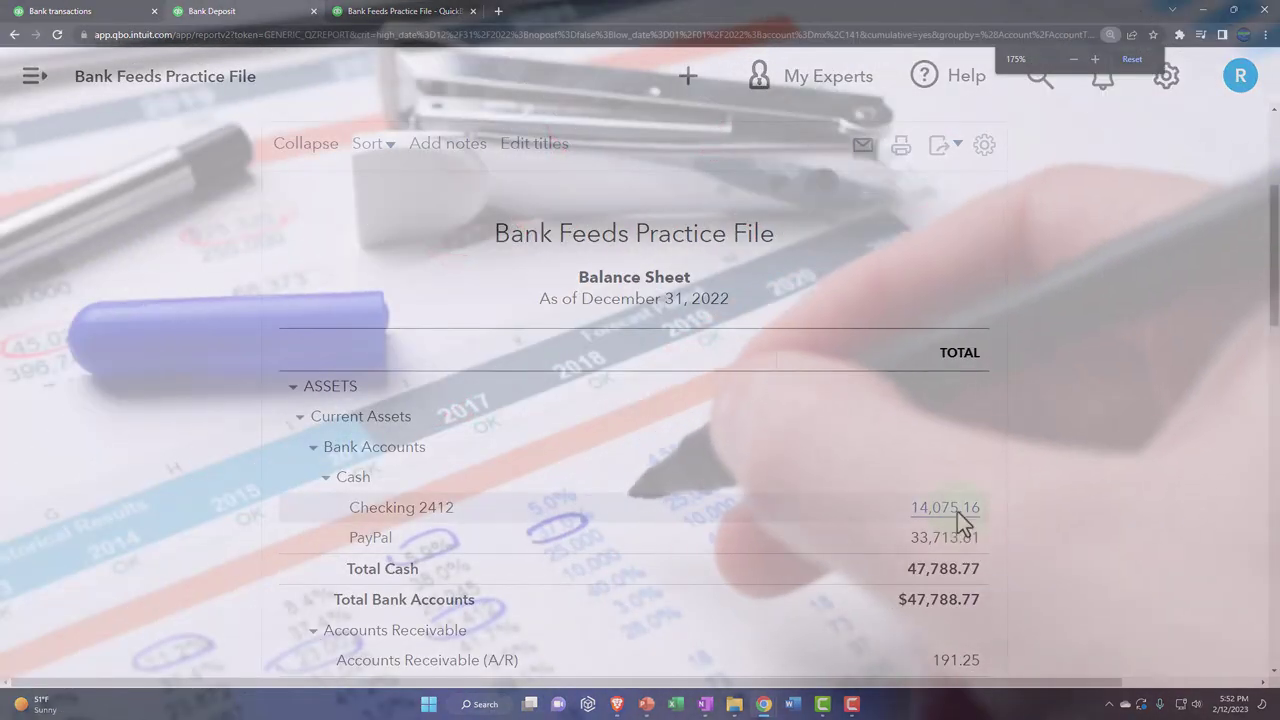
{"action": "left_click", "coordinate": [910, 500]}
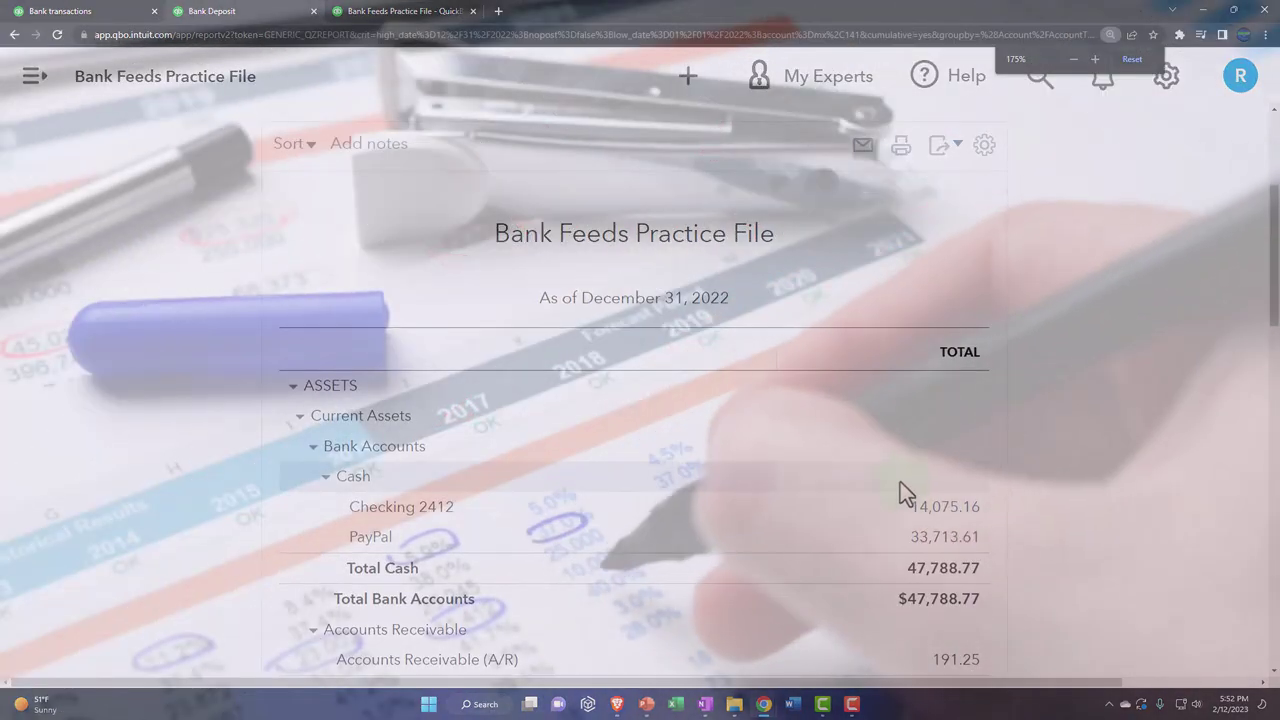
{"action": "key", "text": "ctrl+minus"}
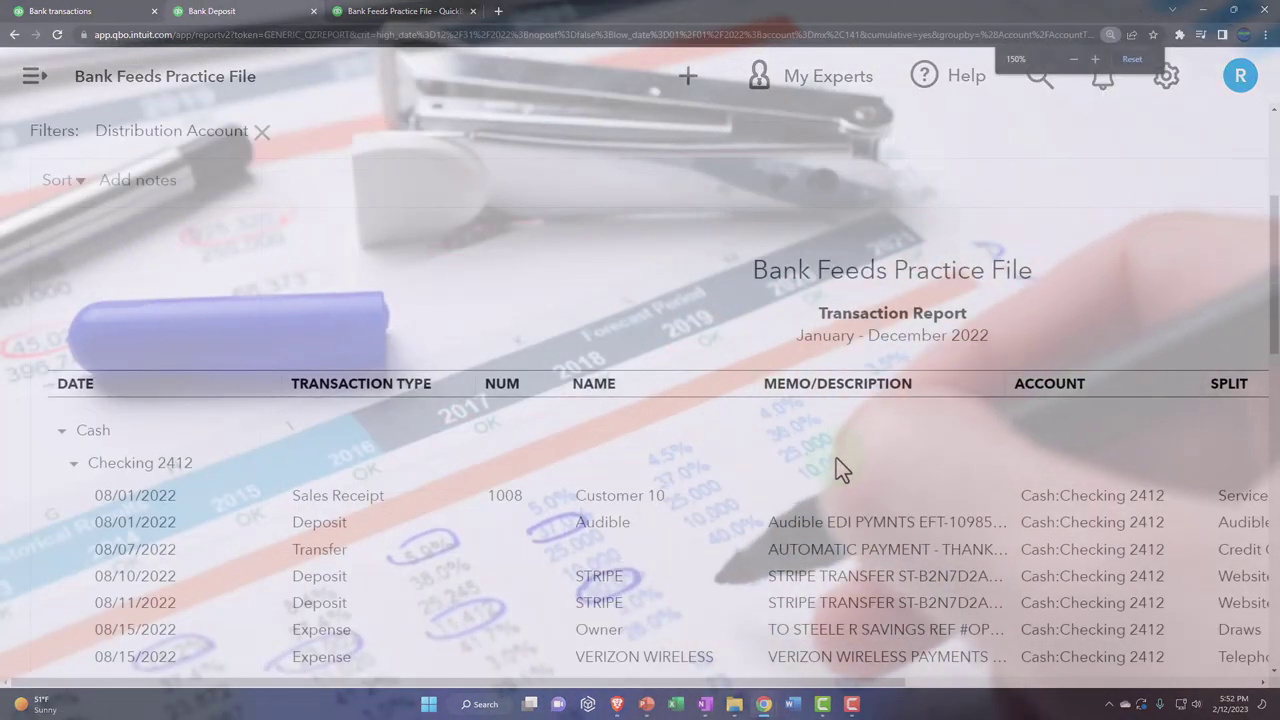
Look through the Checking 2412 transaction report for the 09/26/2022 $5,000 transfer from Cash:PayPal.
{"action": "key", "text": "ctrl+minus"}
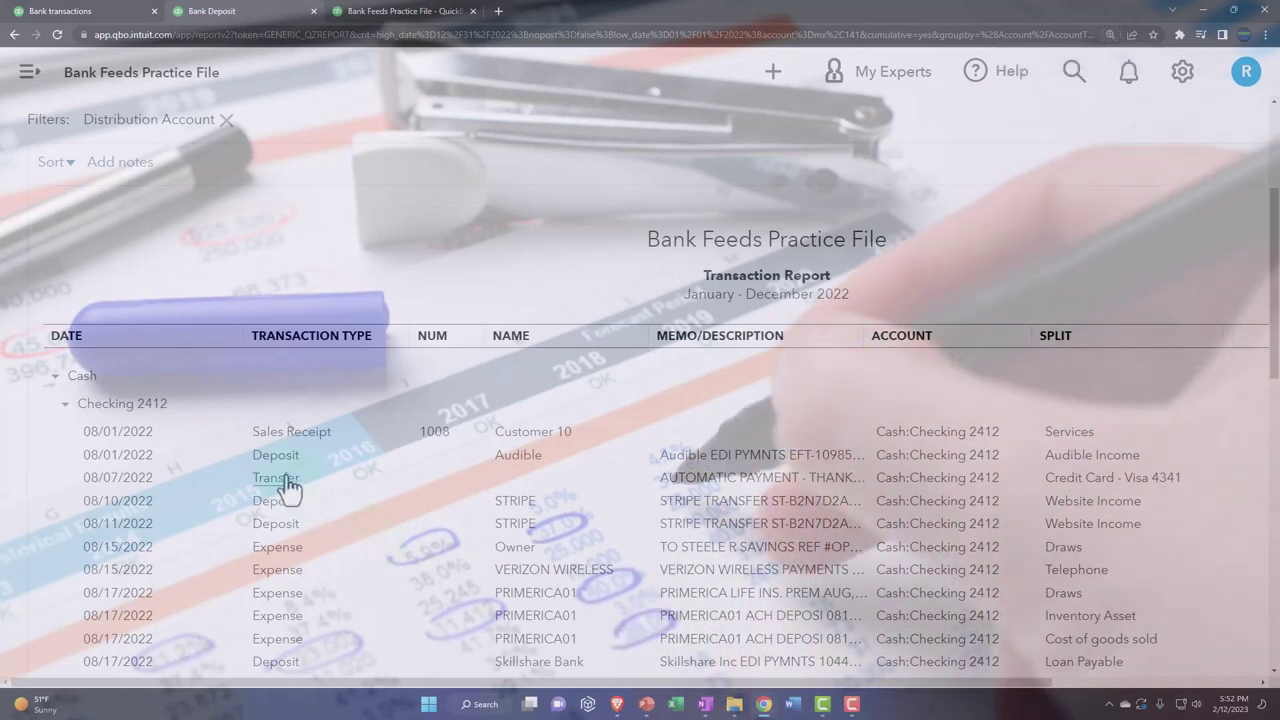
{"action": "key", "text": "ctrl+minus"}
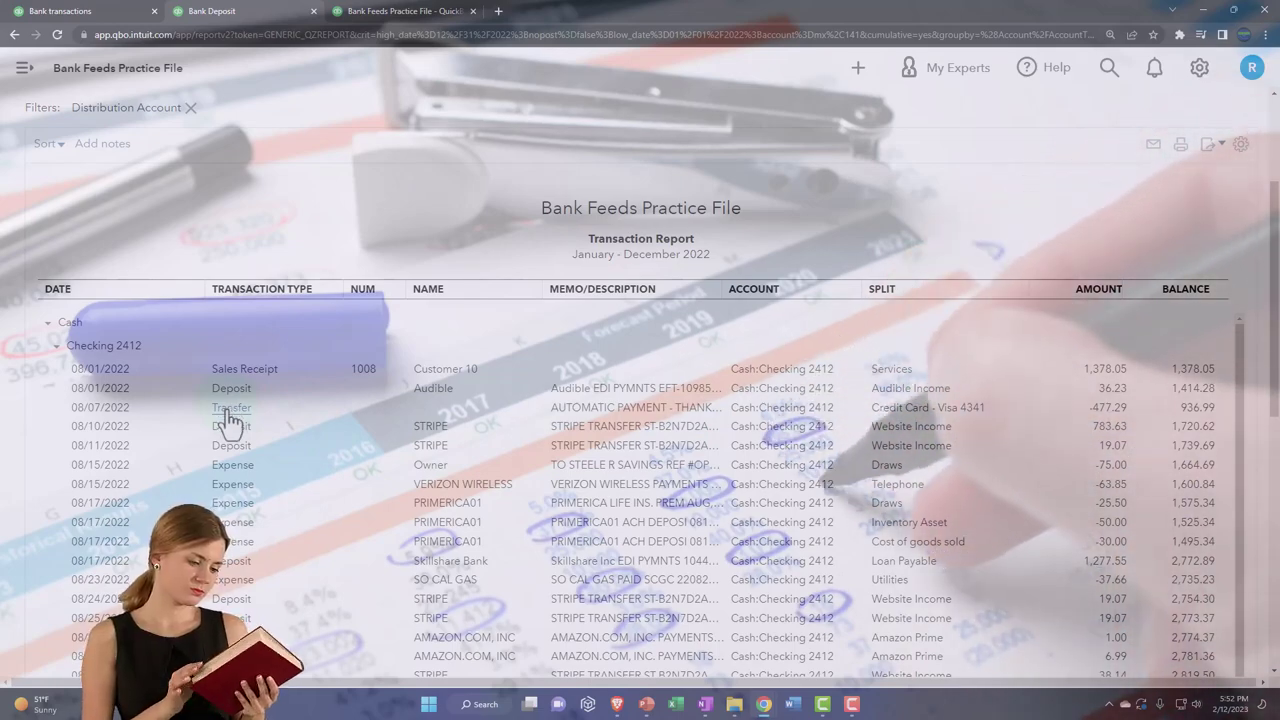
{"action": "scroll", "coordinate": [230, 420], "scroll_direction": "up", "scroll_amount": 3}
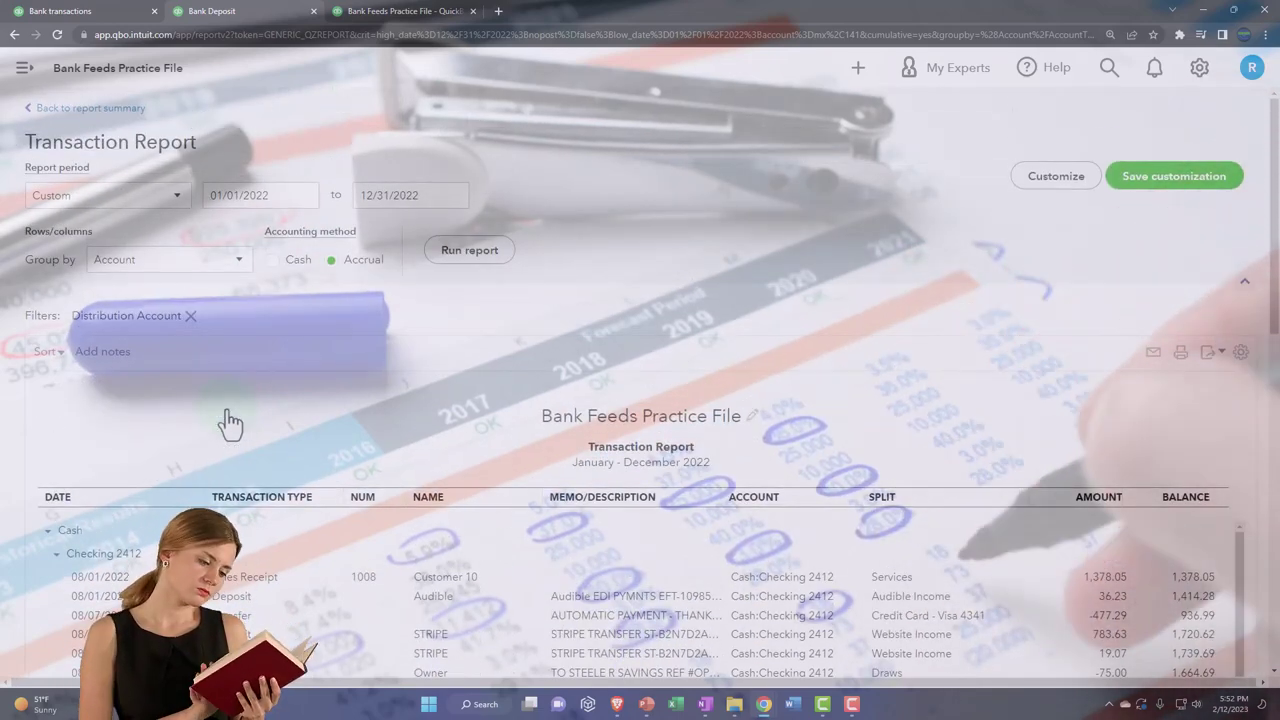
{"action": "scroll", "coordinate": [230, 420], "scroll_direction": "down", "scroll_amount": 6}
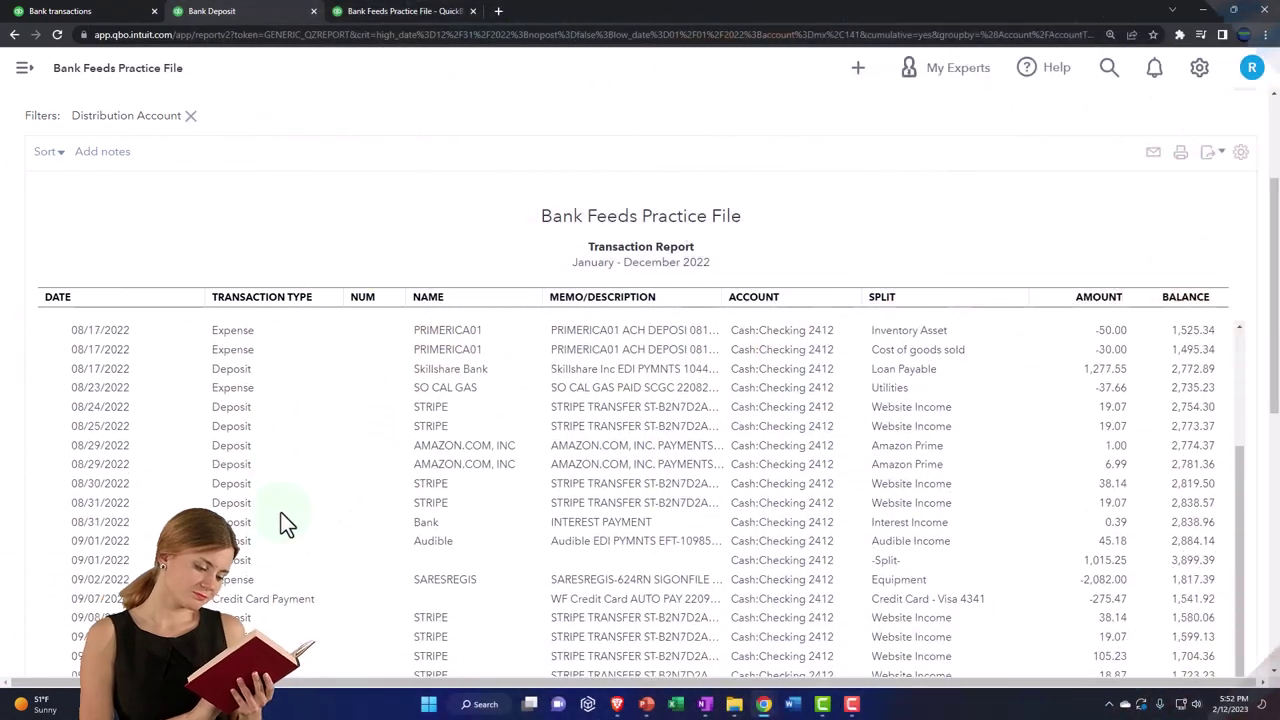
{"action": "scroll", "coordinate": [285, 522], "scroll_direction": "down", "scroll_amount": 3}
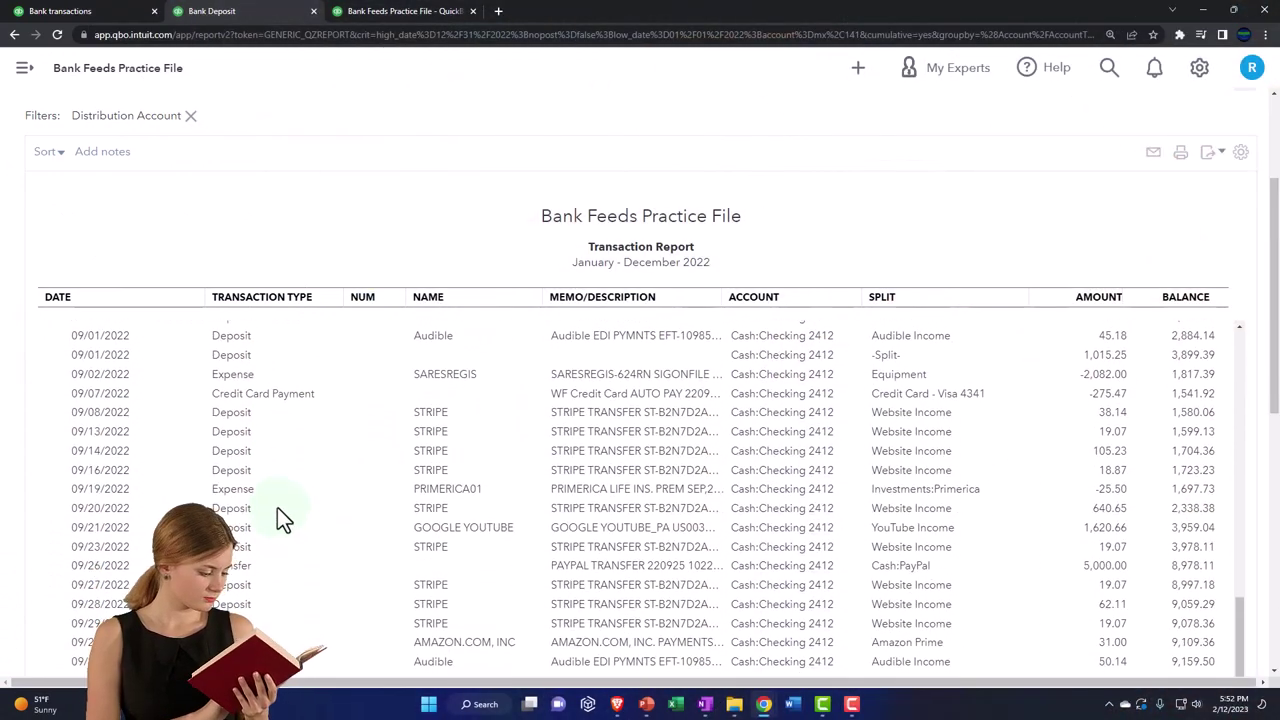
{"action": "scroll", "coordinate": [277, 517], "scroll_direction": "down", "scroll_amount": 2}
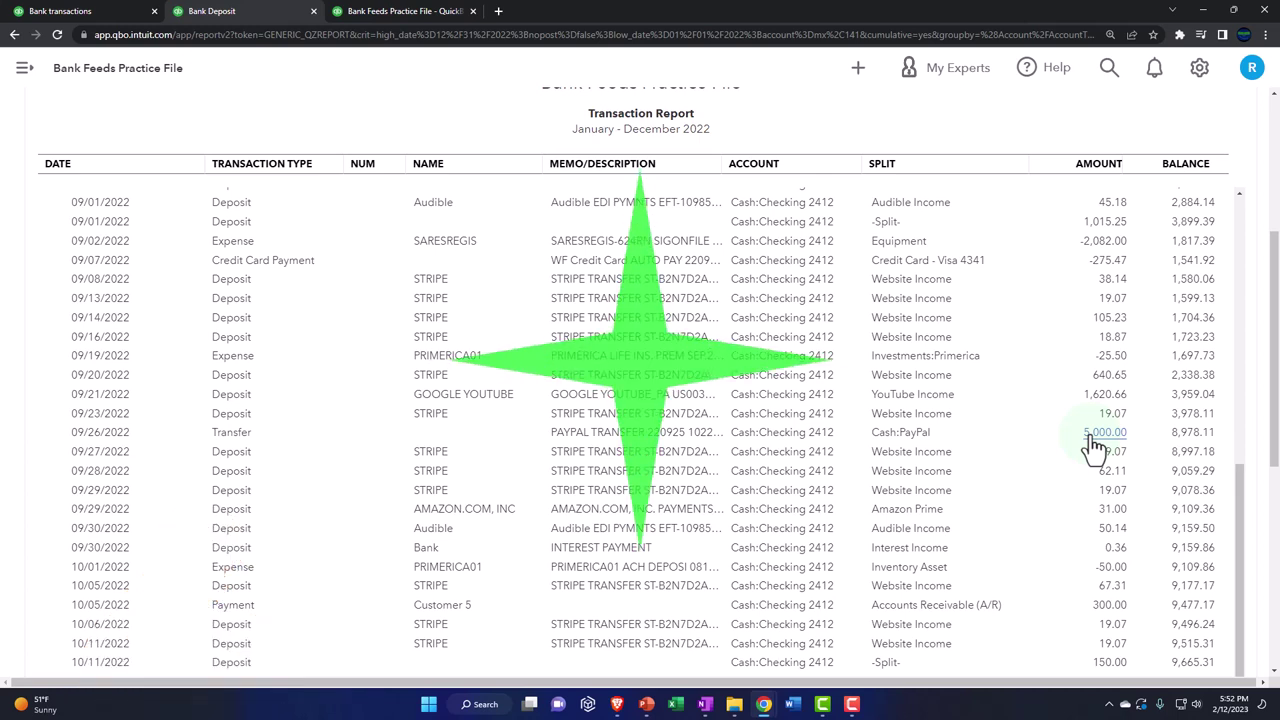
{"action": "scroll", "coordinate": [1095, 445], "scroll_direction": "up", "scroll_amount": 10}
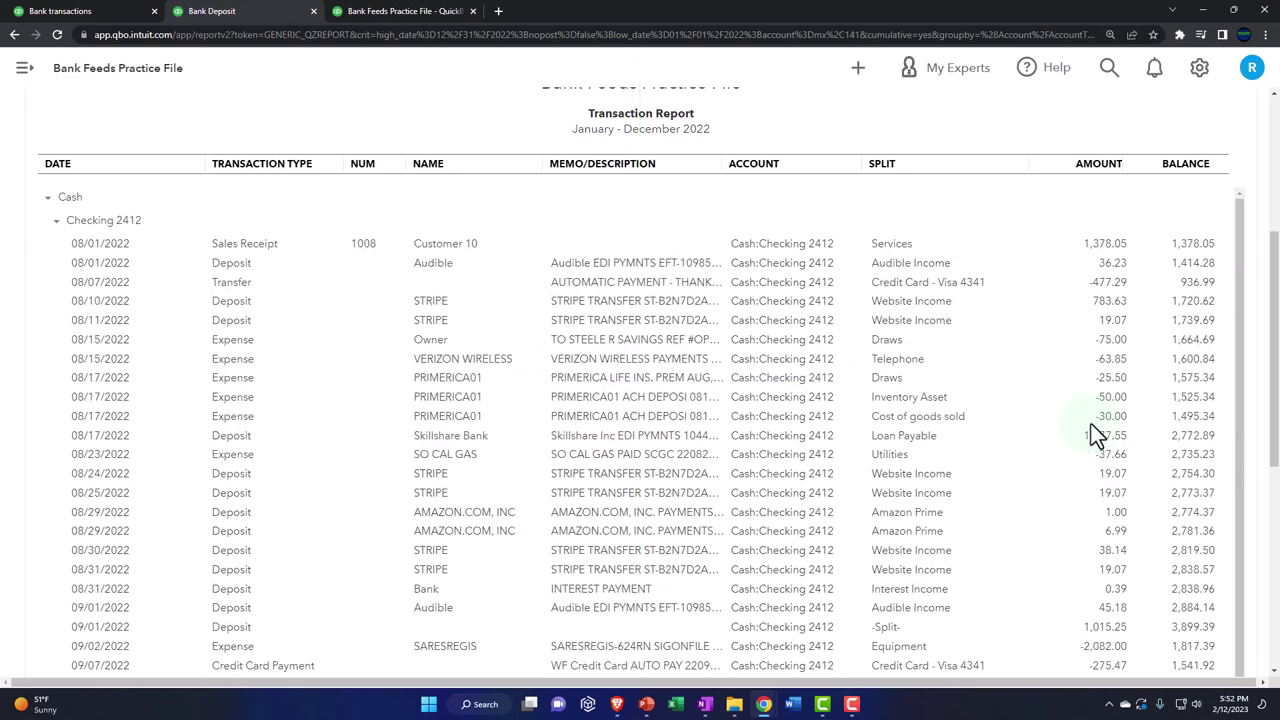
Customize the Checking 2412 transaction report to filter Transaction Type to Deposit and Transfer, and run the report.
{"action": "left_click", "coordinate": [1055, 178]}
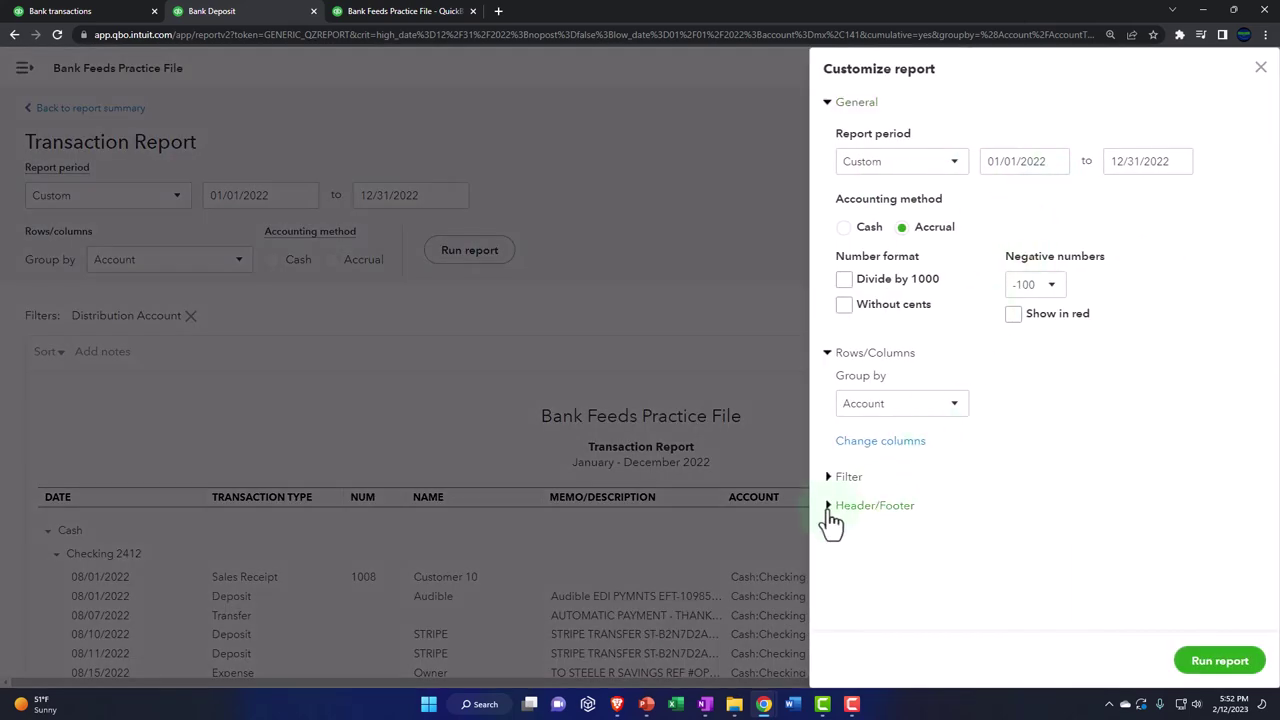
{"action": "left_click", "coordinate": [830, 507]}
{"action": "left_click", "coordinate": [828, 477]}
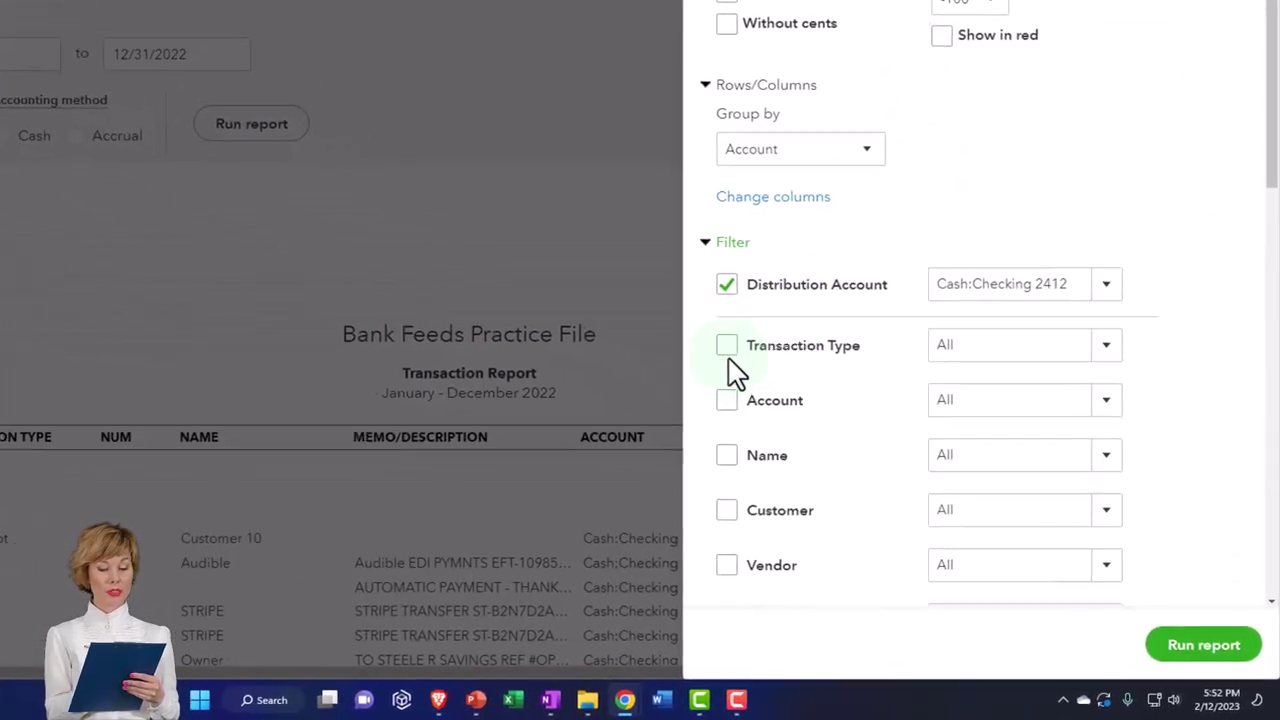
{"action": "left_click", "coordinate": [727, 350]}
{"action": "scroll", "coordinate": [891, 343], "scroll_direction": "down", "scroll_amount": 3}
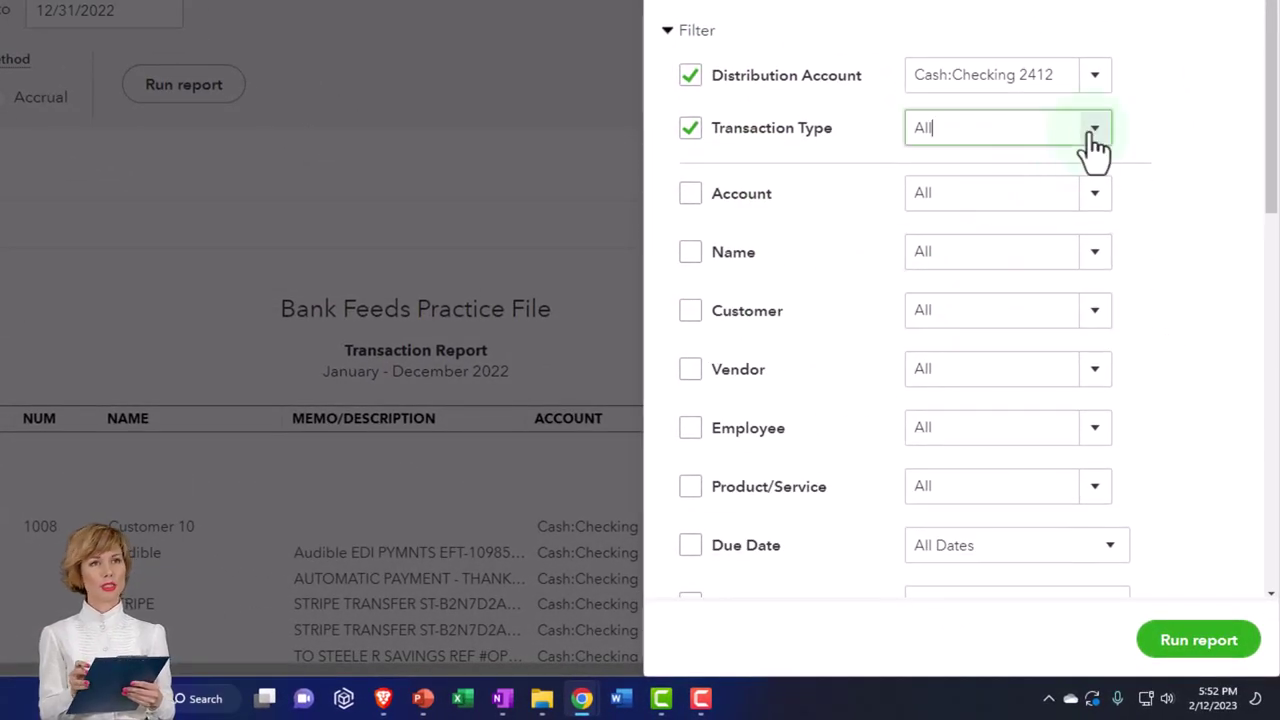
{"action": "left_click", "coordinate": [1094, 133]}
{"action": "scroll", "coordinate": [1125, 368], "scroll_direction": "down", "scroll_amount": 1}
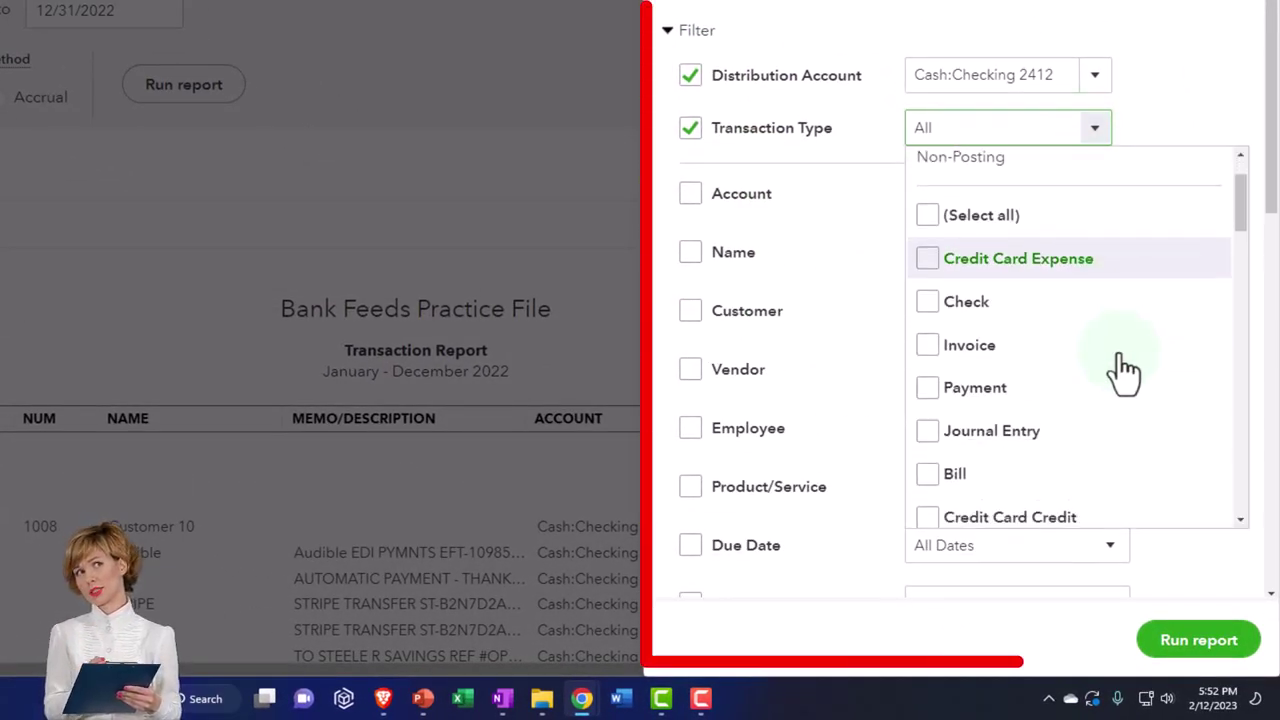
{"action": "scroll", "coordinate": [1125, 370], "scroll_direction": "down", "scroll_amount": 5}
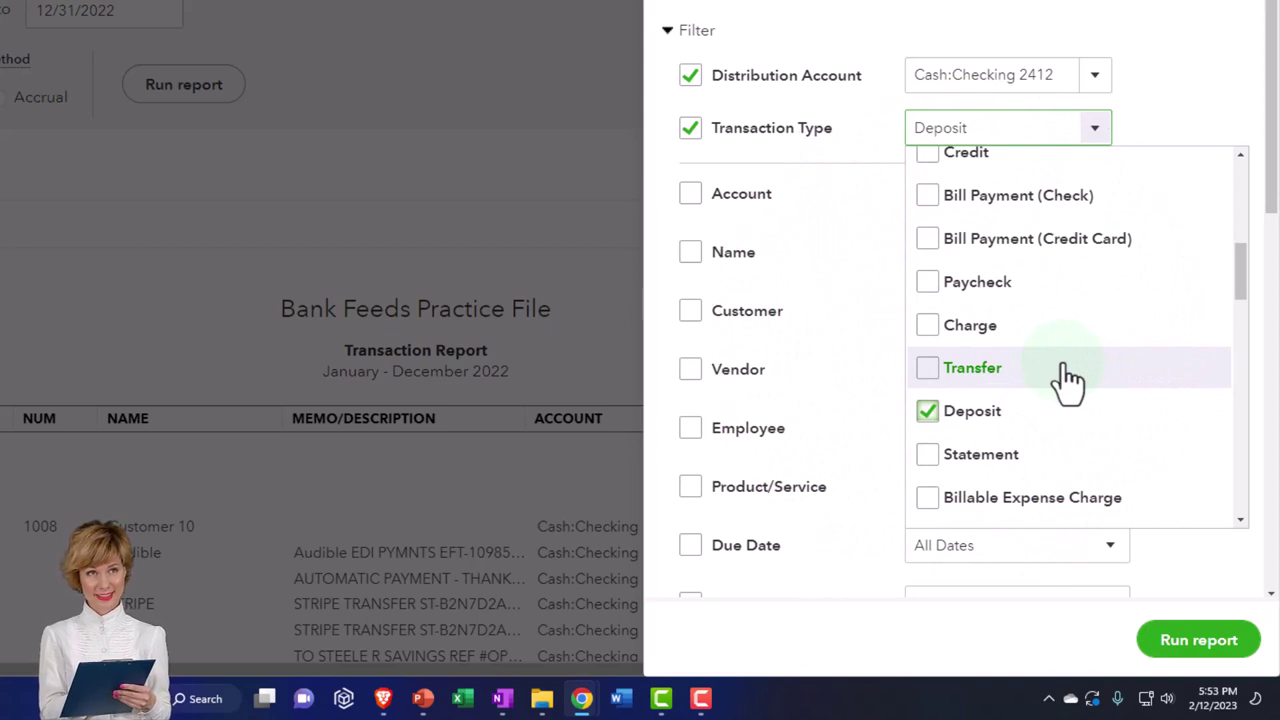
{"action": "scroll", "coordinate": [1068, 378], "scroll_direction": "down", "scroll_amount": 1}
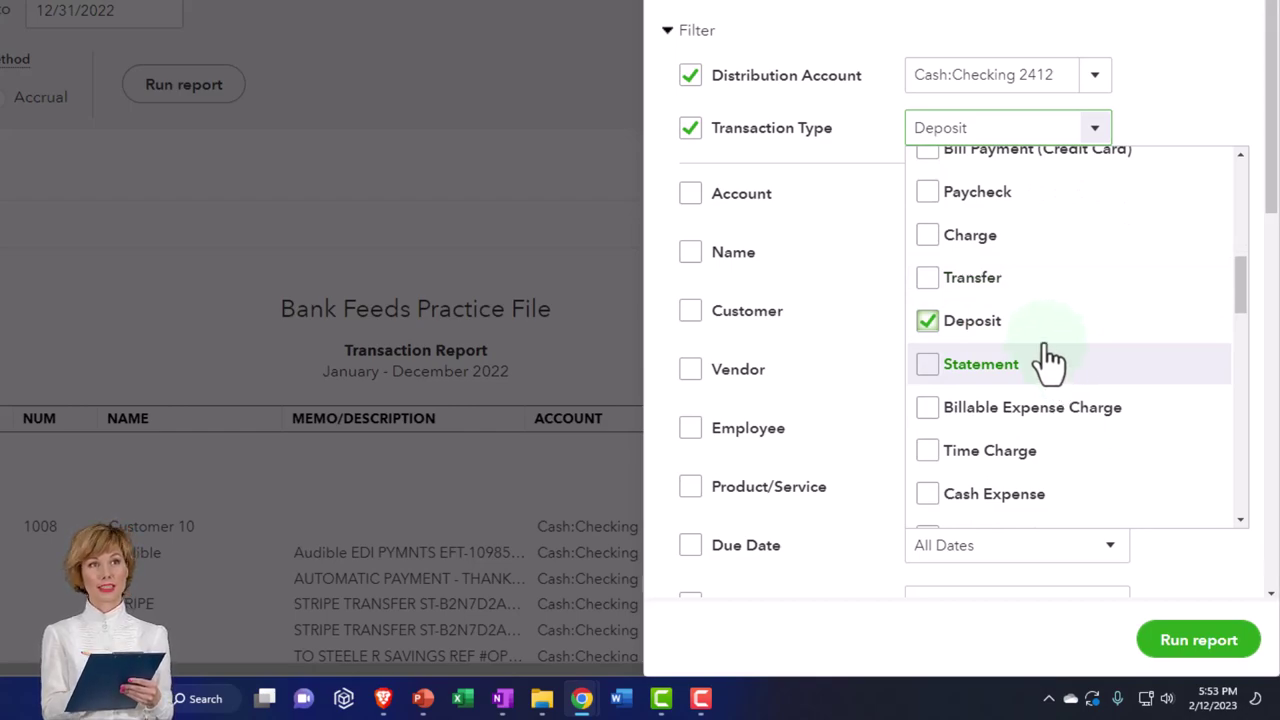
{"action": "left_click", "coordinate": [945, 280]}
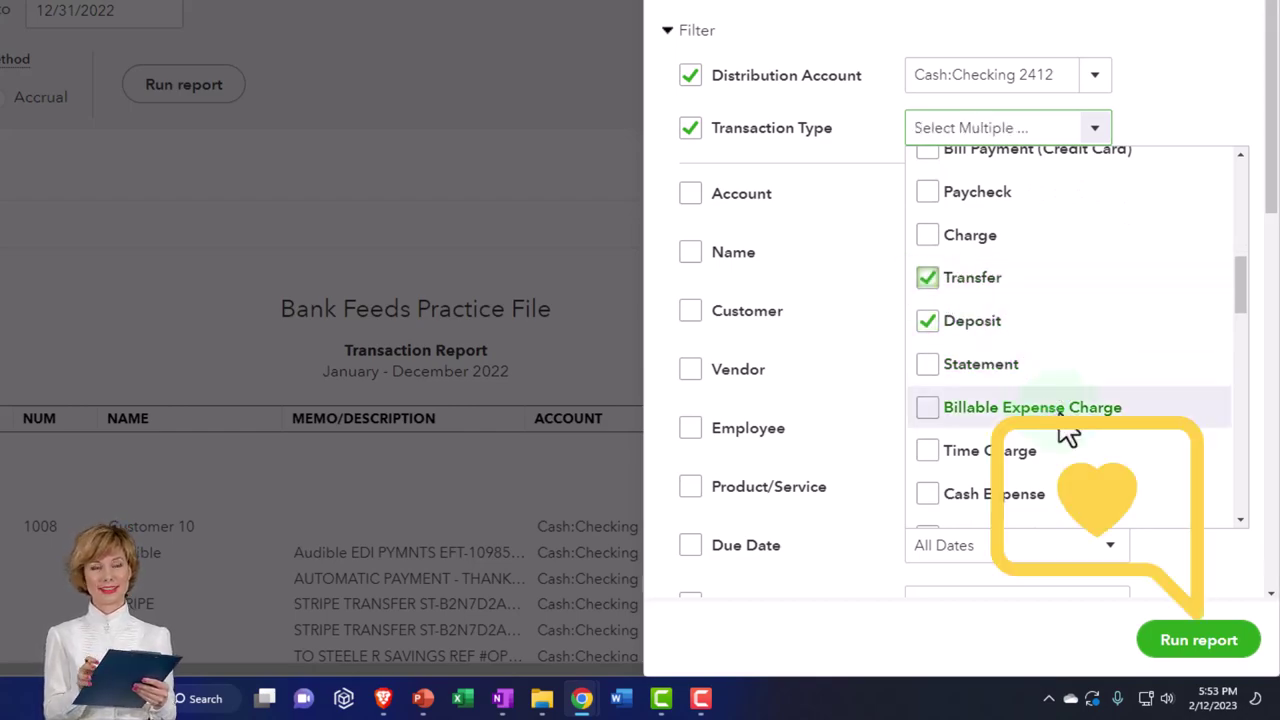
{"action": "left_click", "coordinate": [1182, 645]}
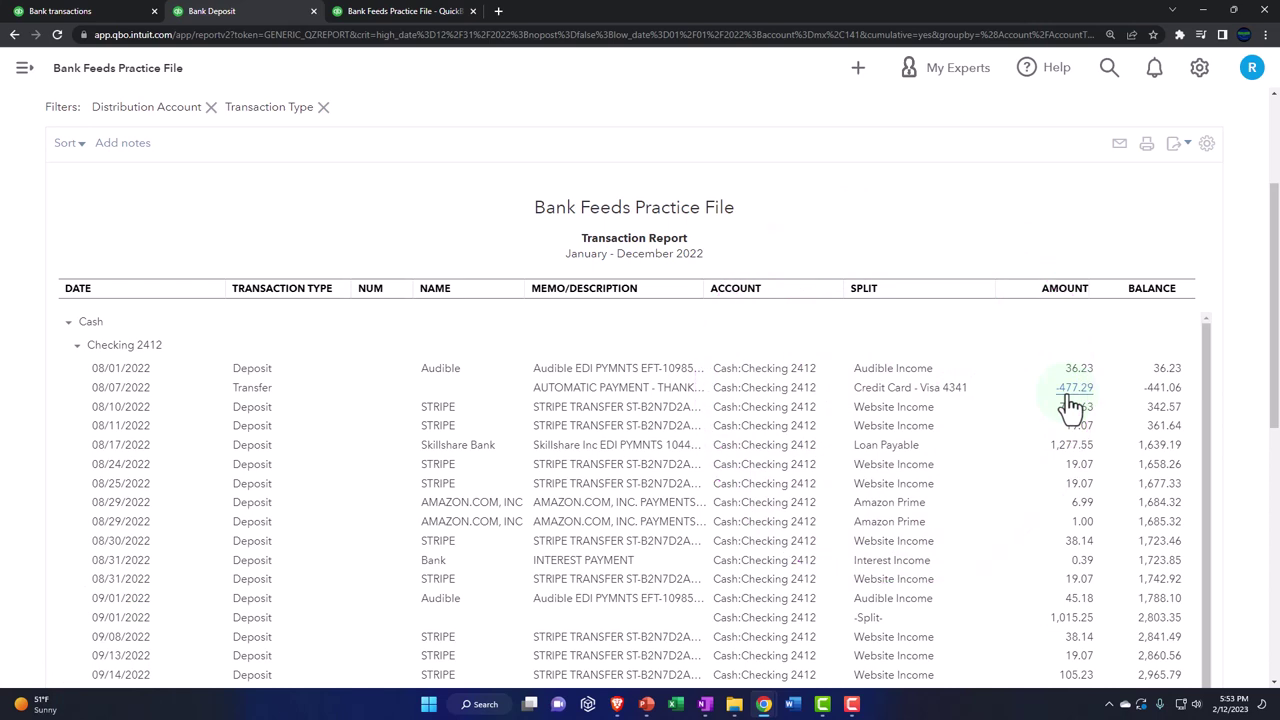
Review the filtered report, return to the 2022 balance sheet and open the transaction report behind the PayPal balance.
{"action": "scroll", "coordinate": [1070, 403], "scroll_direction": "down", "scroll_amount": 2}
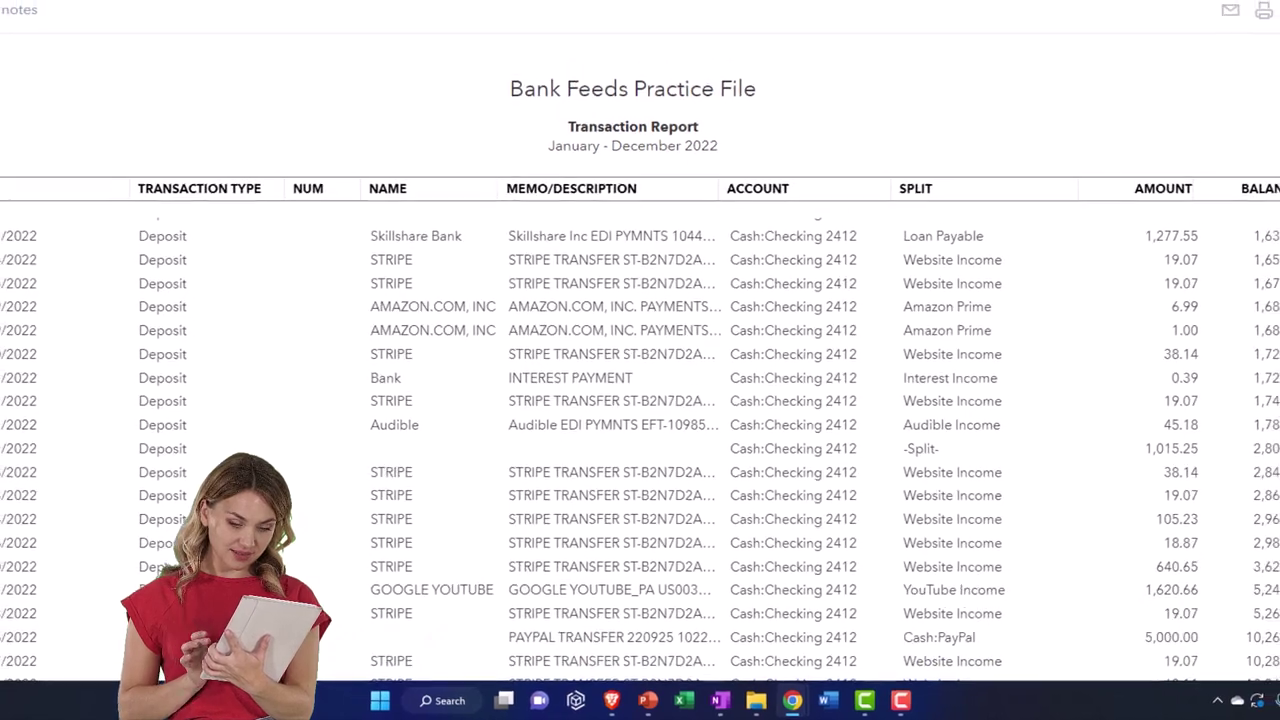
{"action": "scroll", "coordinate": [115, 510], "scroll_direction": "up", "scroll_amount": 3}
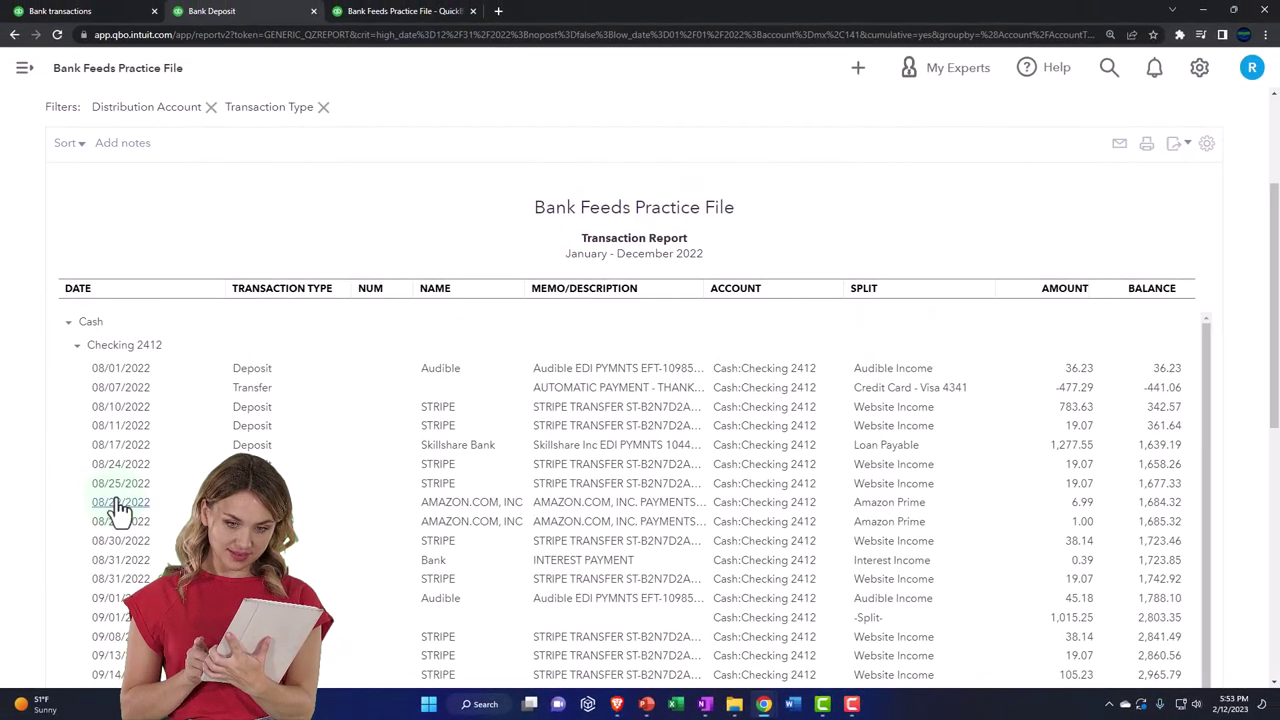
{"action": "scroll", "coordinate": [118, 508], "scroll_direction": "up", "scroll_amount": 2}
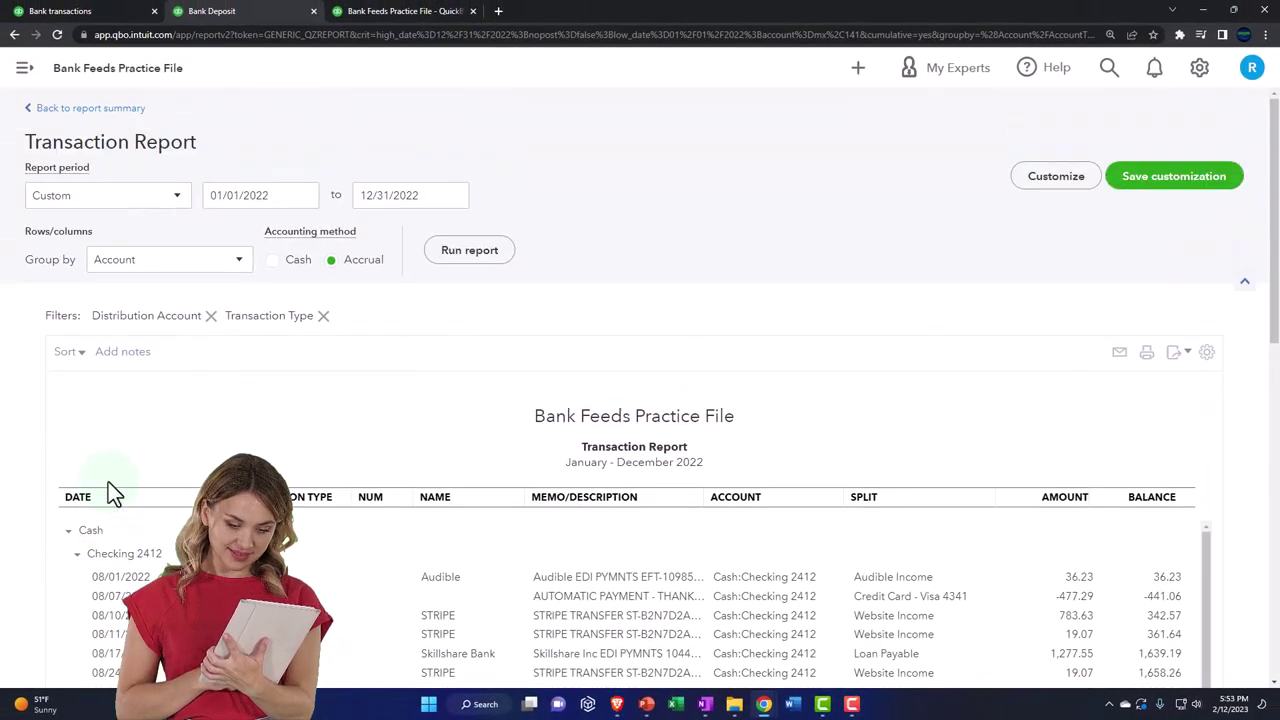
{"action": "left_click", "coordinate": [100, 112]}
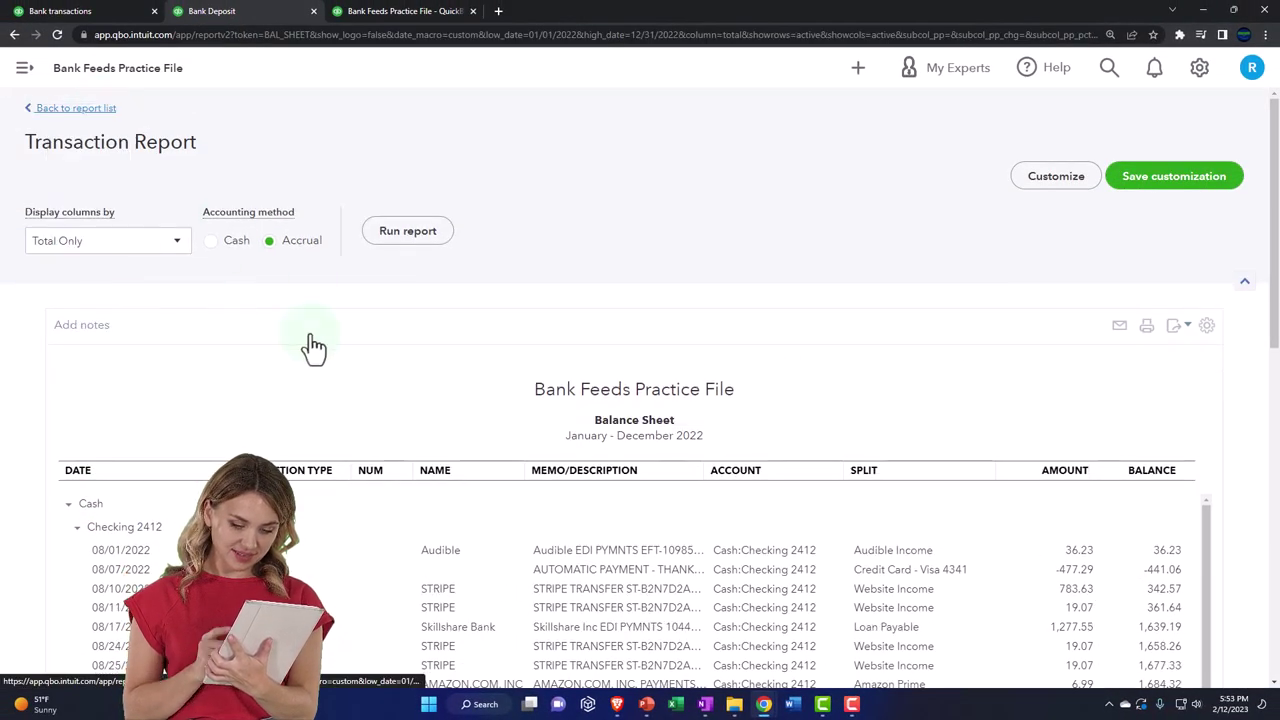
{"action": "scroll", "coordinate": [500, 514], "scroll_direction": "down", "scroll_amount": 2}
{"action": "key", "text": "ctrl+plus"}
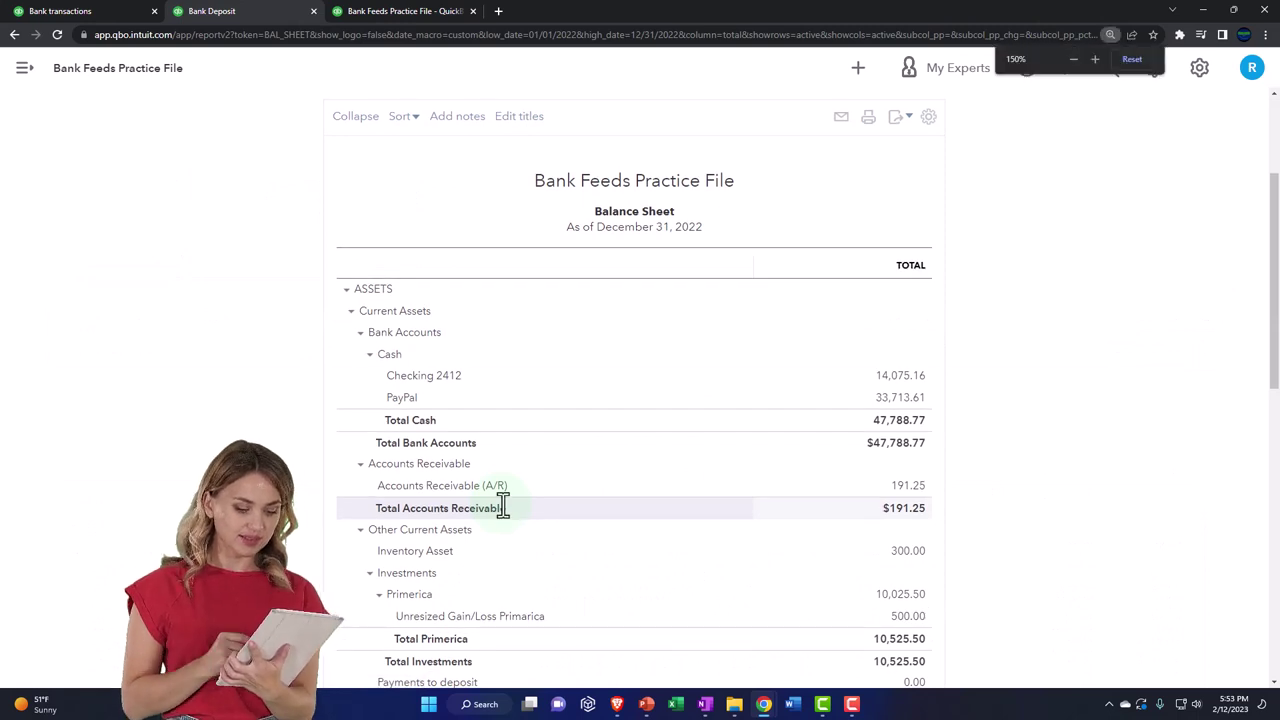
{"action": "left_click", "coordinate": [893, 468]}
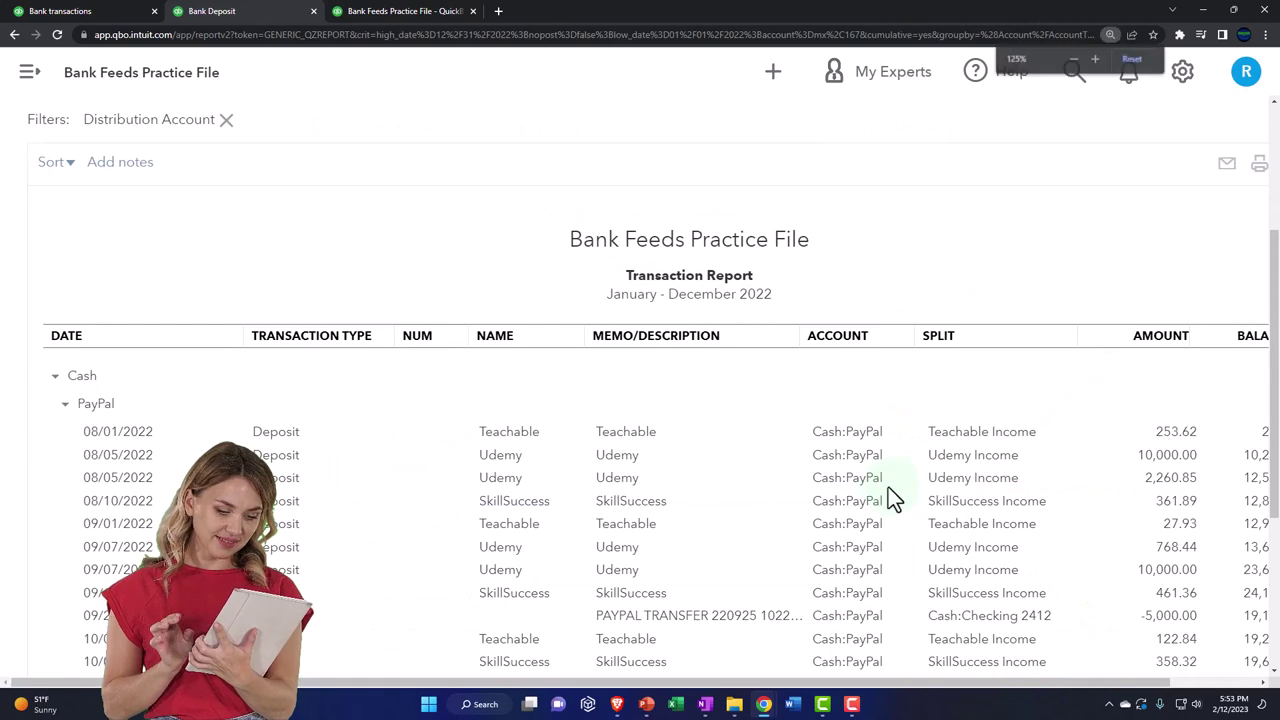
{"action": "key", "text": "ctrl+0"}
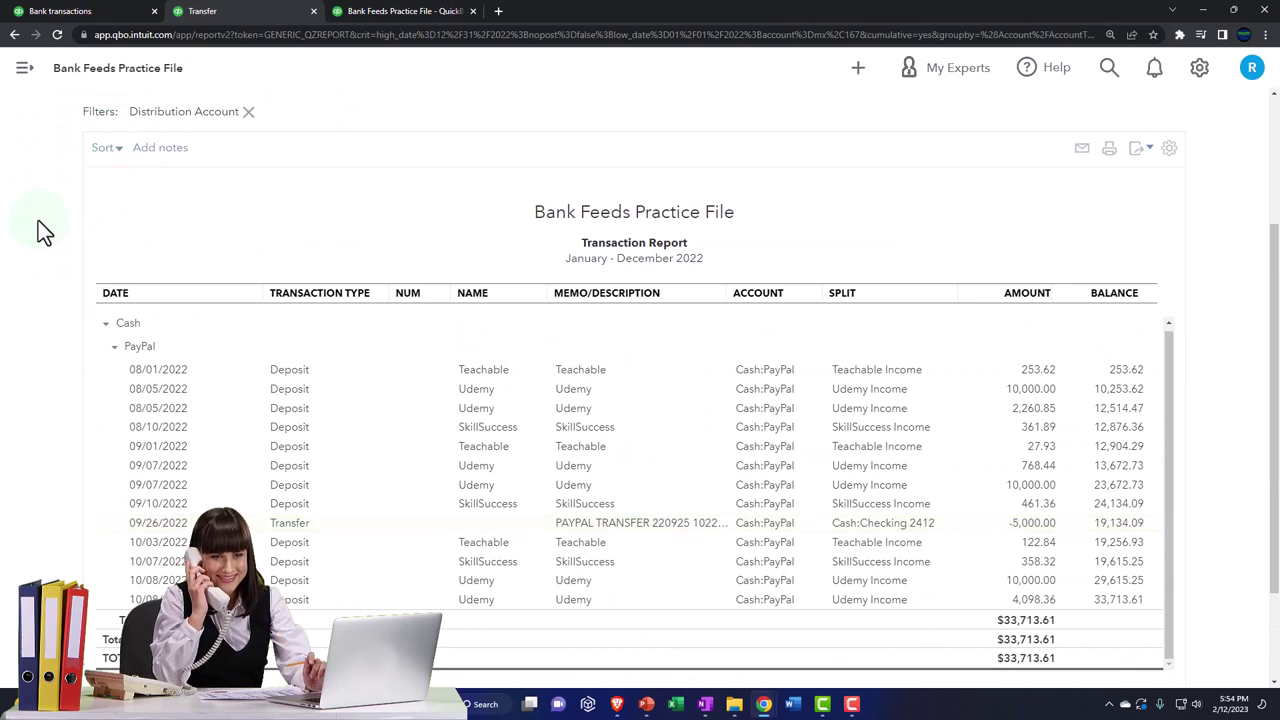
Return to the balance sheet, then go back to the bank transactions and check the Cash:PayPal items for review.
{"action": "scroll", "coordinate": [38, 228], "scroll_direction": "up", "scroll_amount": 3}
{"action": "left_click", "coordinate": [110, 108]}
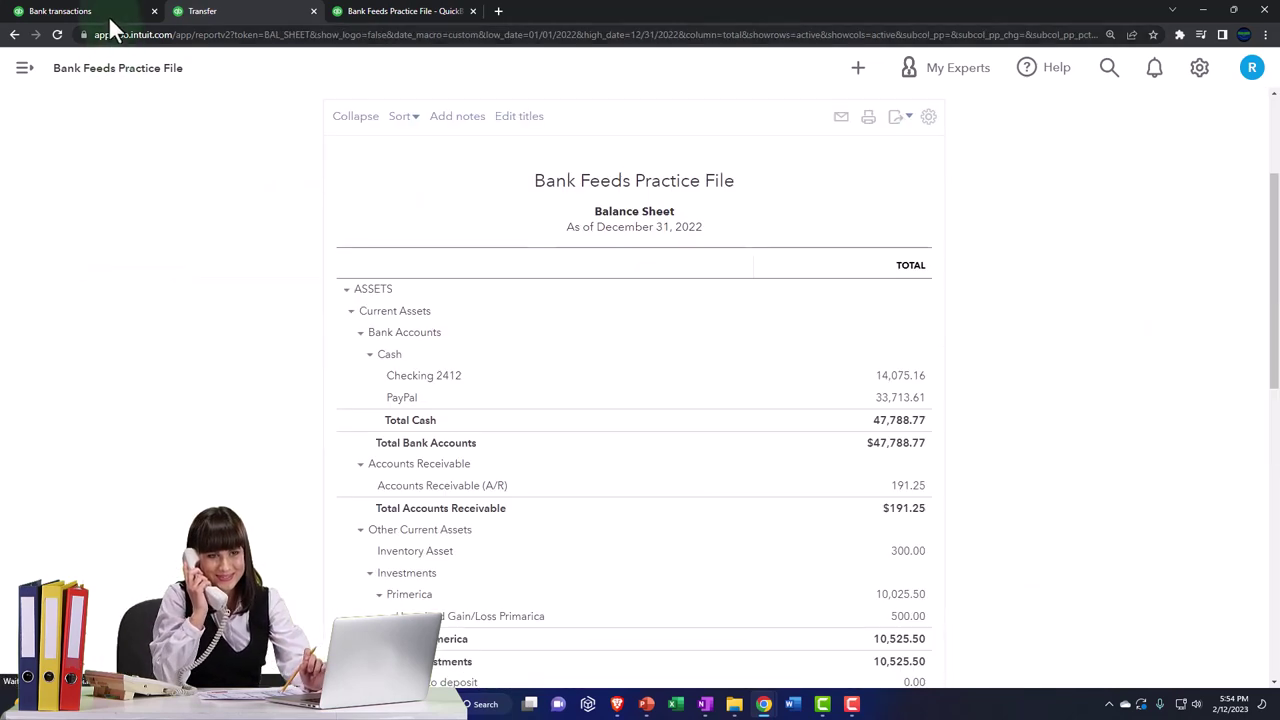
{"action": "left_click", "coordinate": [105, 14]}
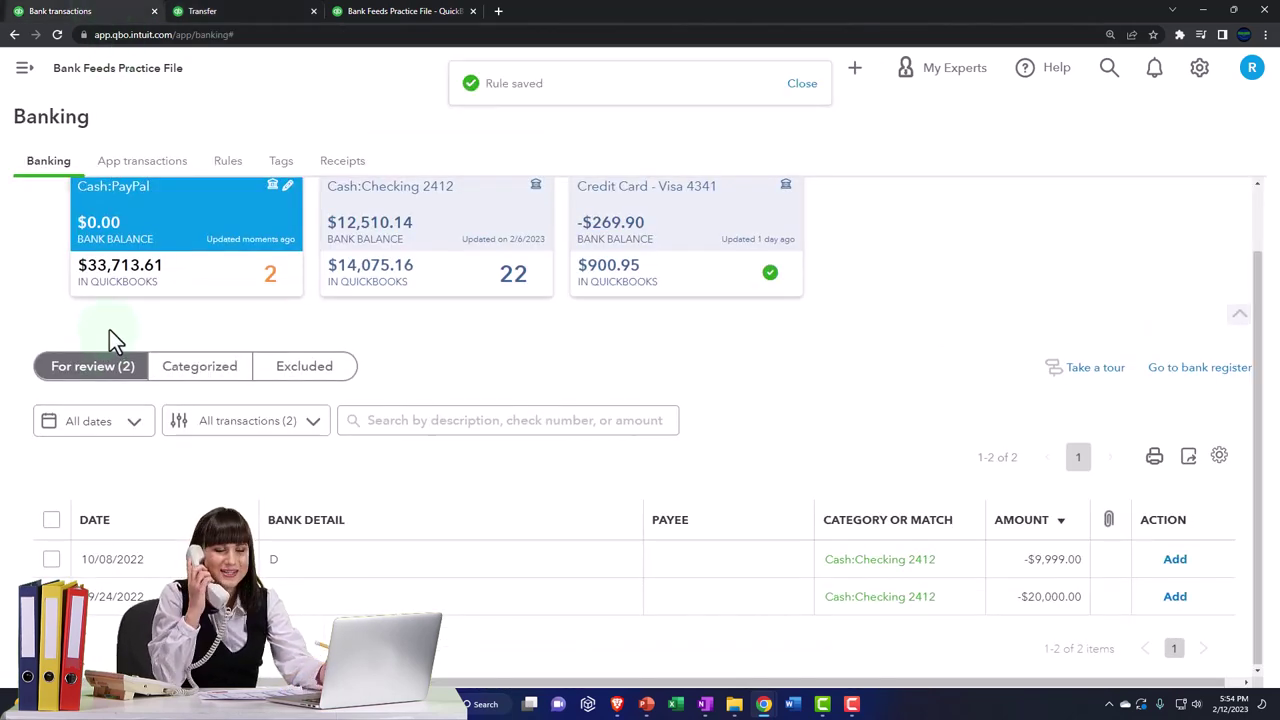
{"action": "scroll", "coordinate": [109, 329], "scroll_direction": "up", "scroll_amount": 1}
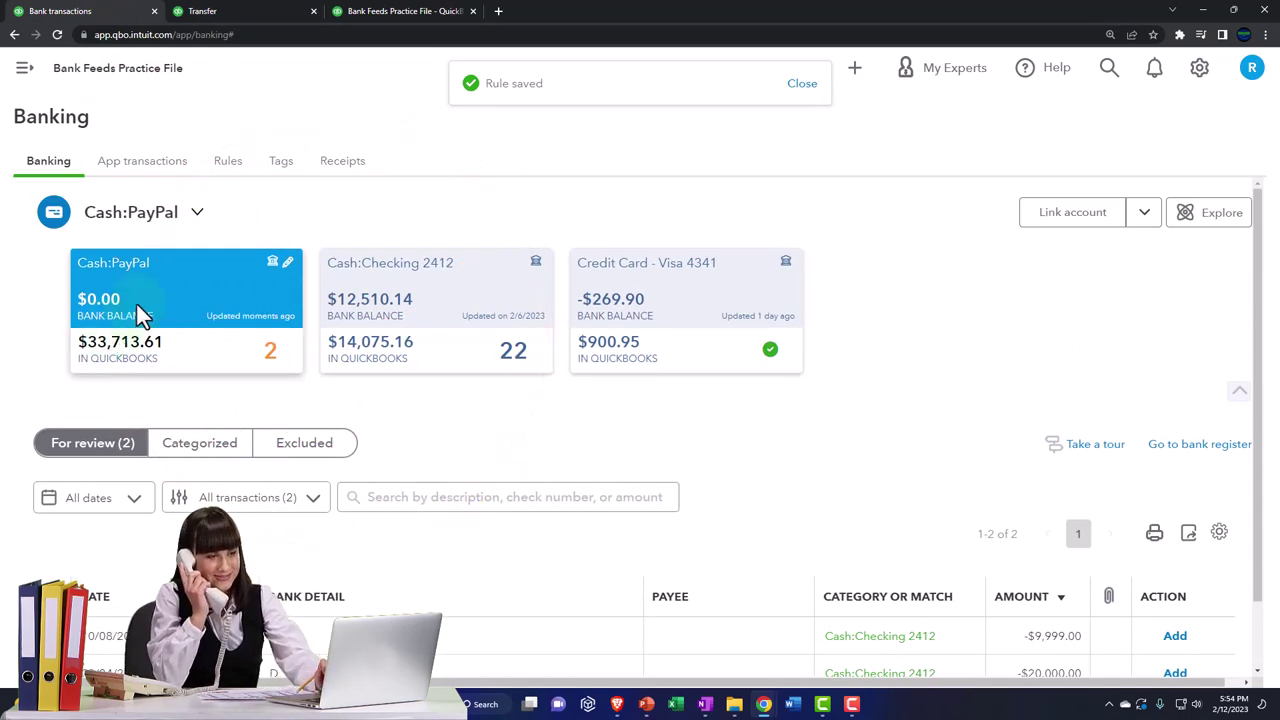
{"action": "scroll", "coordinate": [140, 315], "scroll_direction": "down", "scroll_amount": 1}
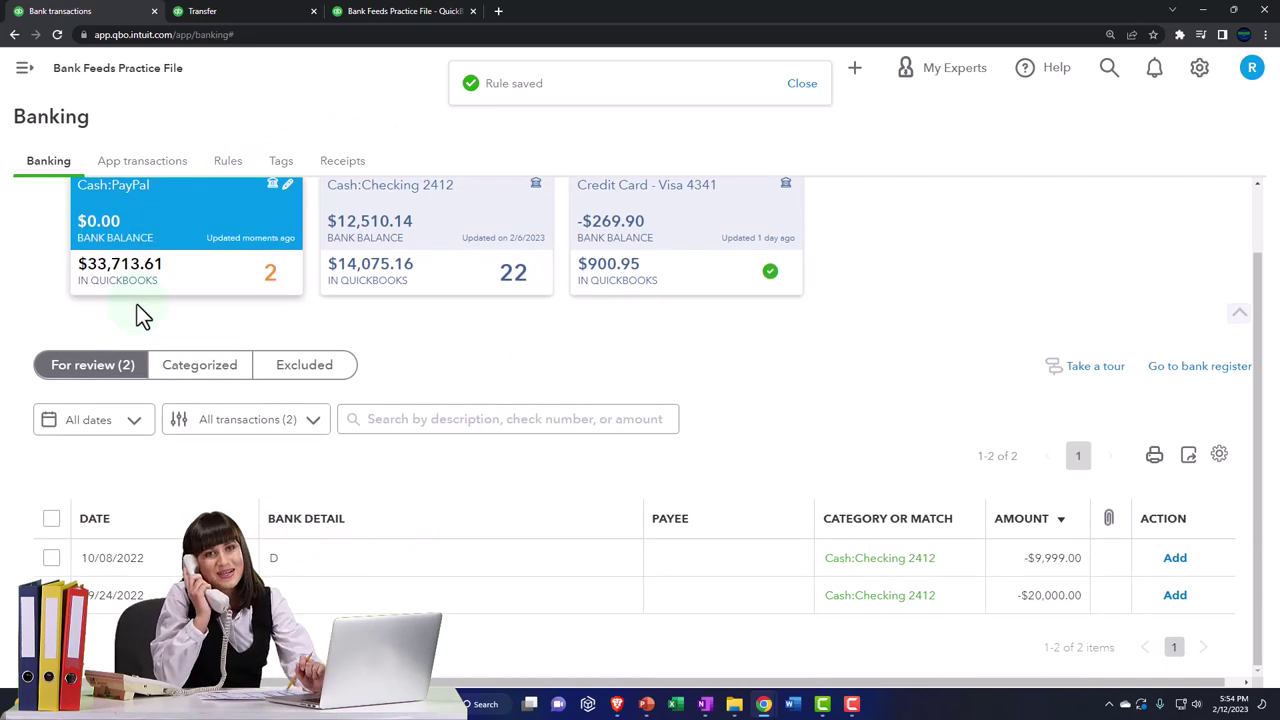
Add PayPal's 10/08/2022 $9,999 withdrawal using the Categorize option with Cash:Checking 2412 as the category.
{"action": "left_click", "coordinate": [398, 572]}
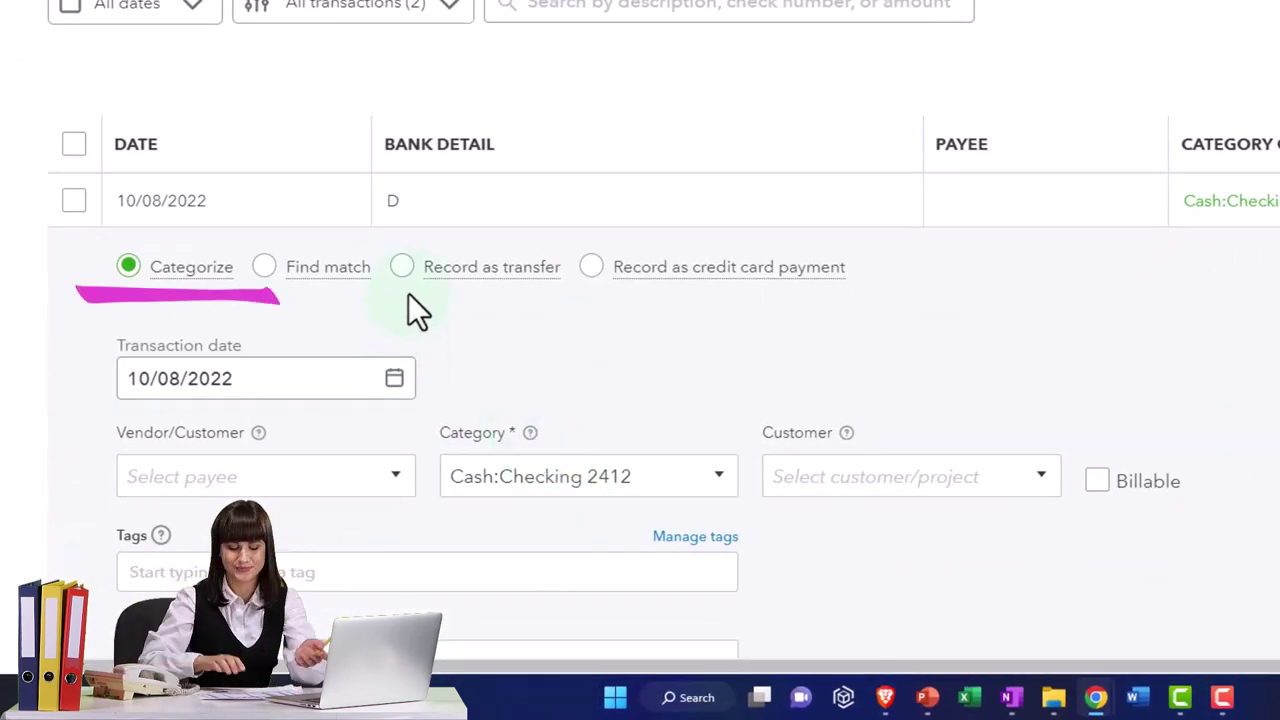
{"action": "scroll", "coordinate": [408, 293], "scroll_direction": "down", "scroll_amount": 3}
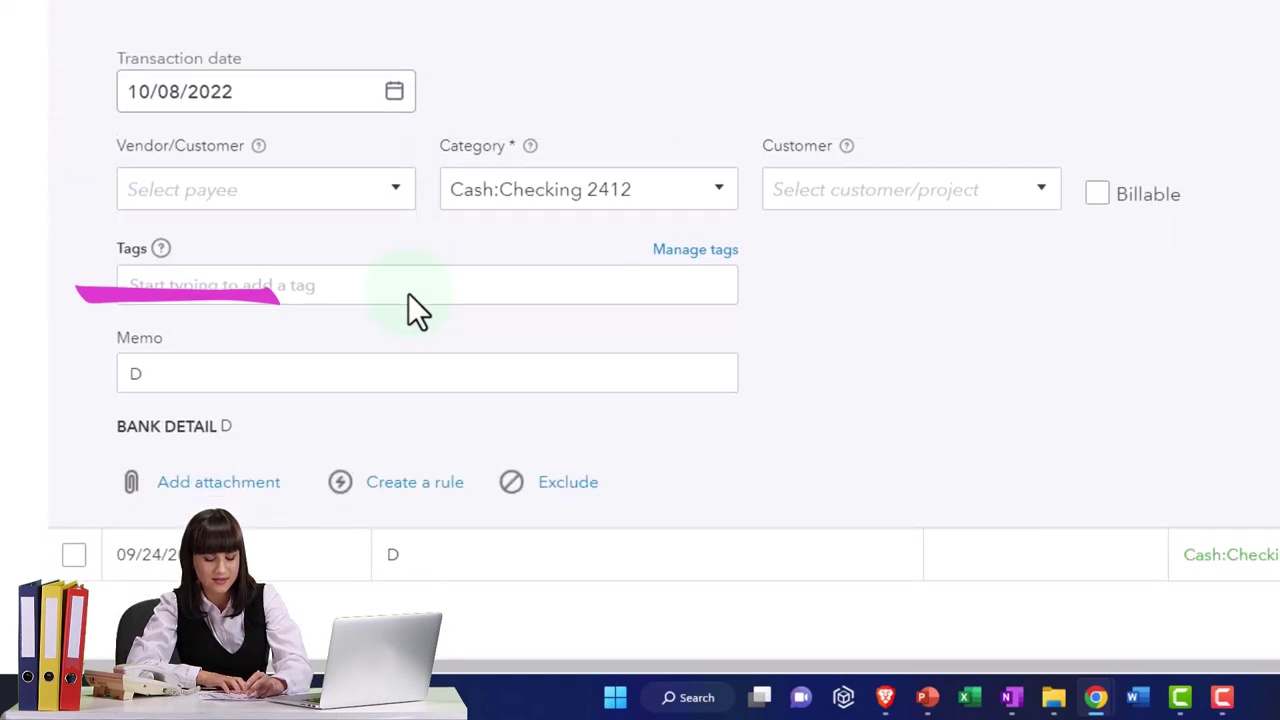
{"action": "scroll", "coordinate": [329, 177], "scroll_direction": "up", "scroll_amount": 2}
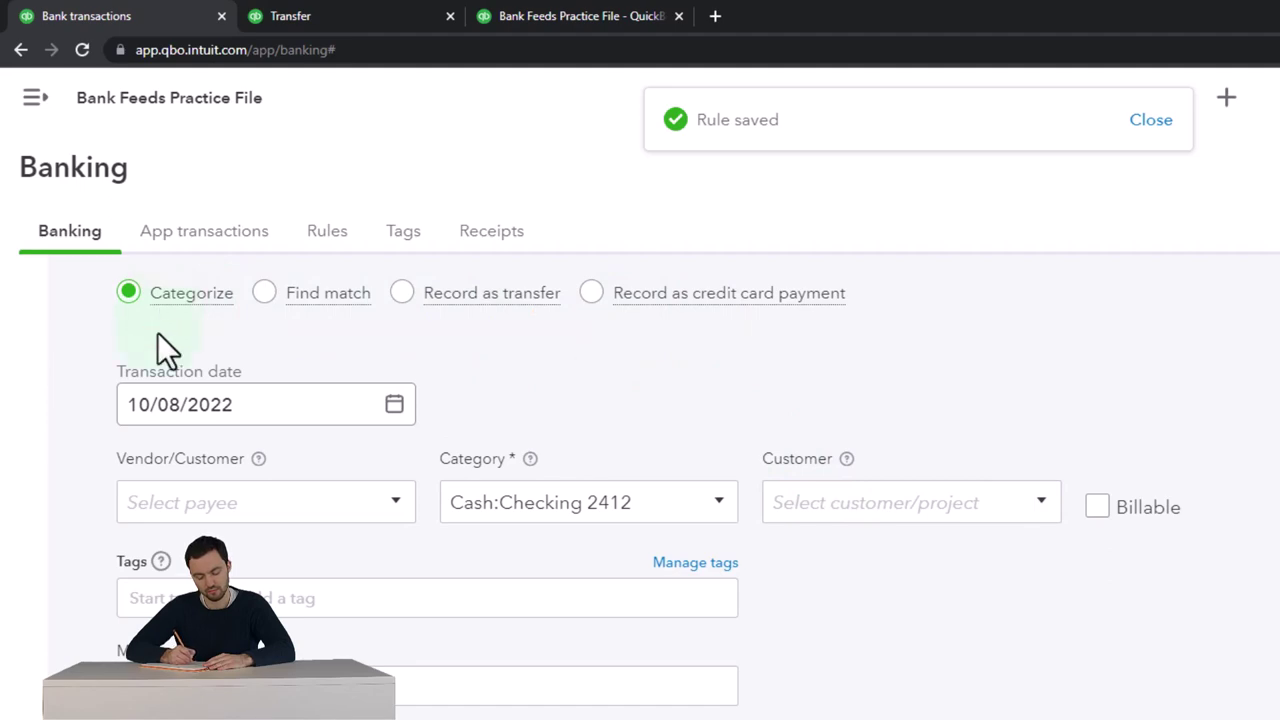
{"action": "scroll", "coordinate": [157, 332], "scroll_direction": "up", "scroll_amount": 2}
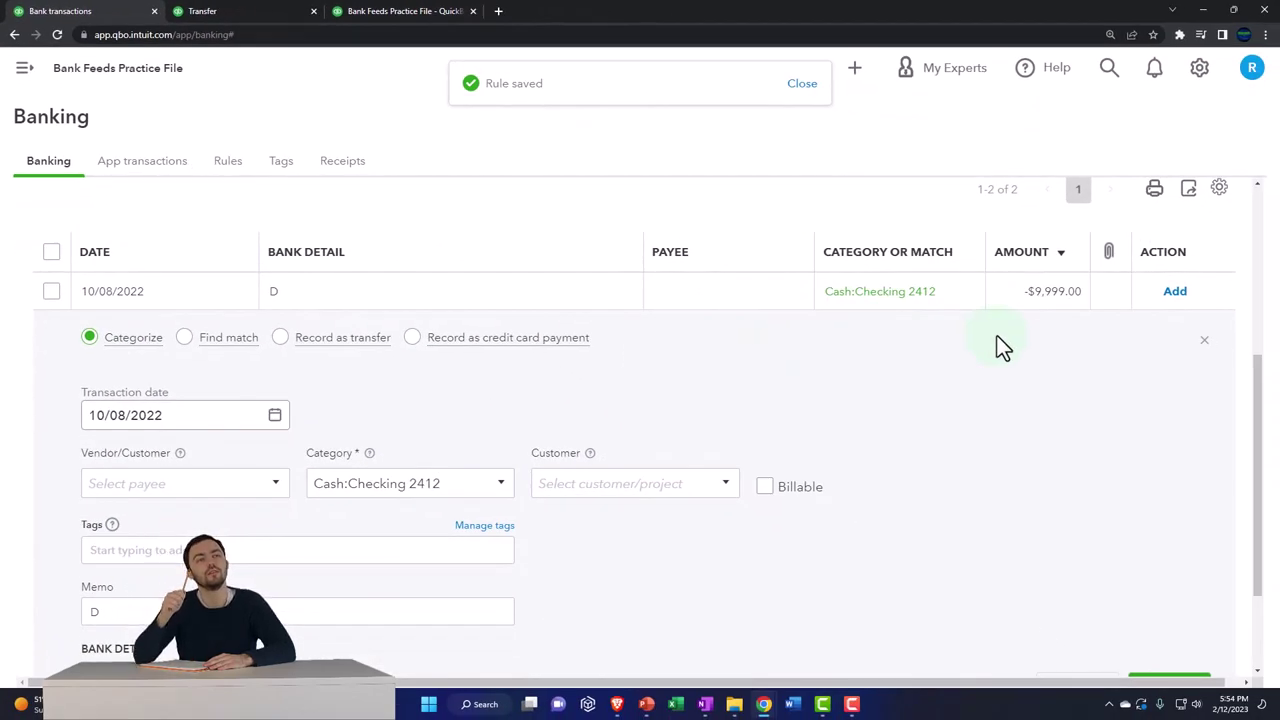
{"action": "scroll", "coordinate": [1039, 439], "scroll_direction": "down", "scroll_amount": 1}
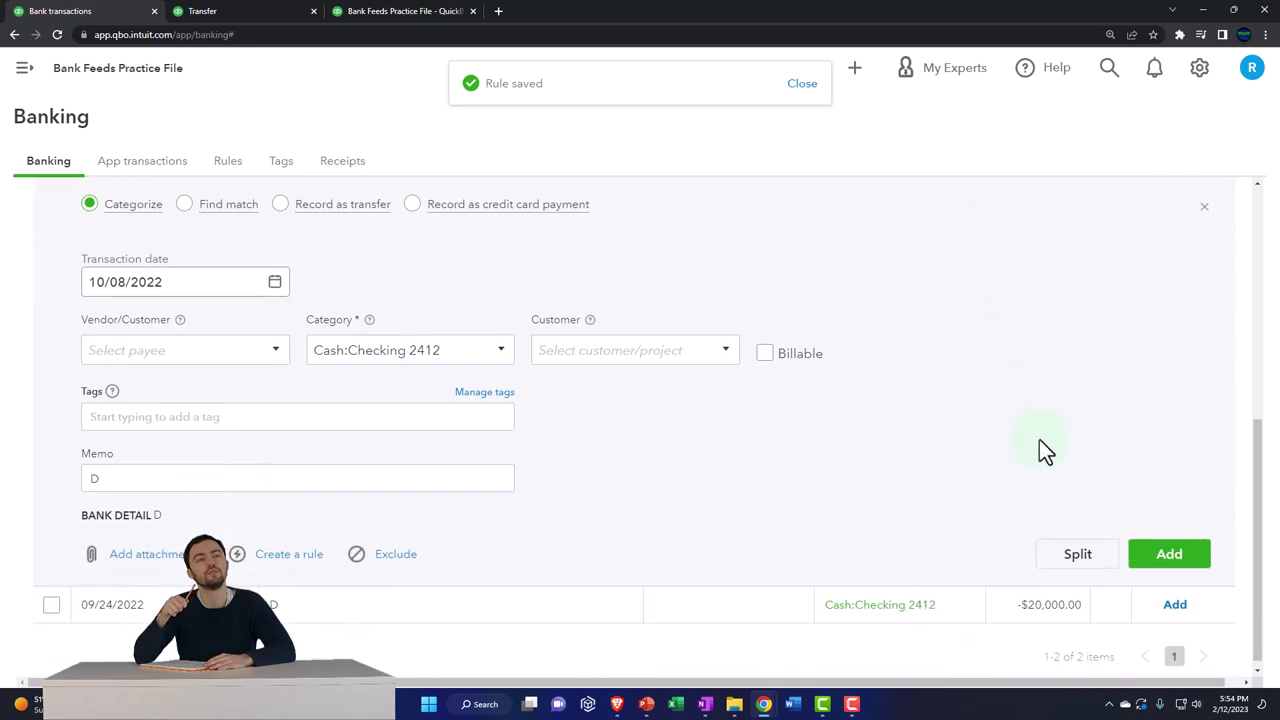
{"action": "left_click", "coordinate": [1150, 568]}
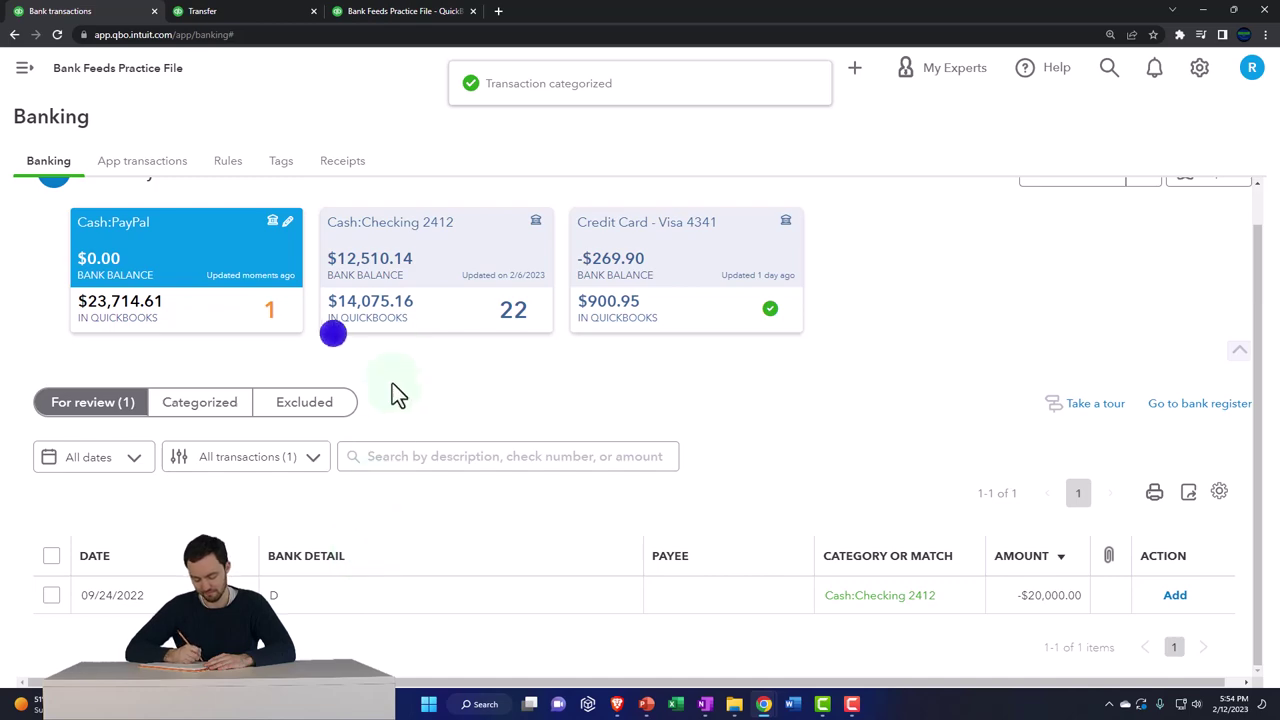
Switch to Cash:Checking 2412 and expand the 10/11/2022 $9,999 PayPal deposit to examine its suggested match.
{"action": "left_click", "coordinate": [333, 333]}
{"action": "scroll", "coordinate": [422, 366], "scroll_direction": "down", "scroll_amount": 1}
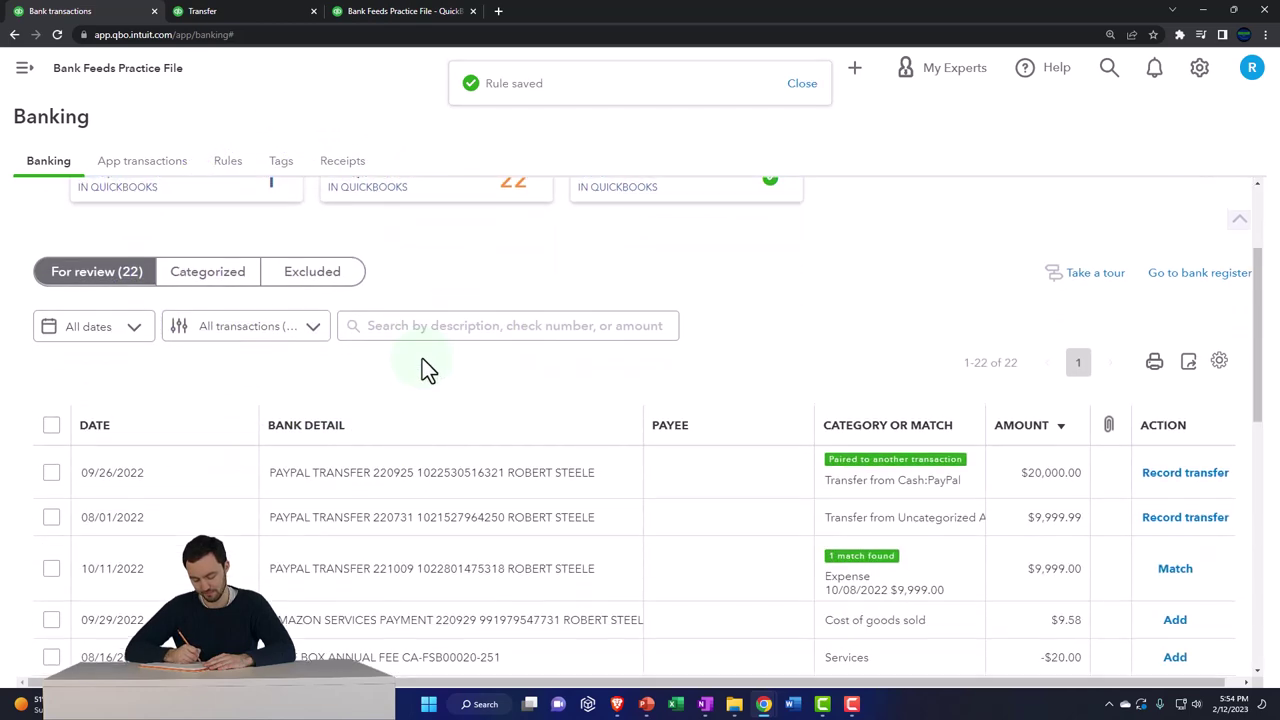
{"action": "scroll", "coordinate": [422, 366], "scroll_direction": "down", "scroll_amount": 1}
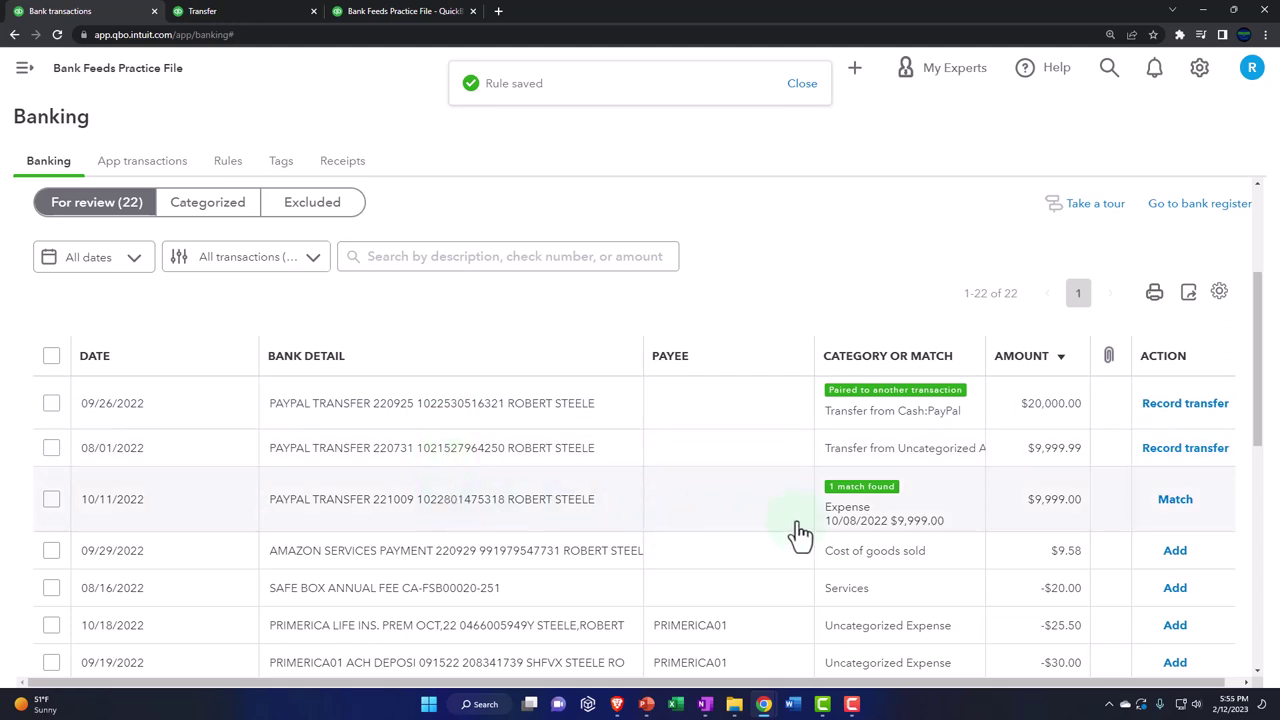
{"action": "left_click", "coordinate": [862, 527]}
{"action": "scroll", "coordinate": [862, 527], "scroll_direction": "down", "scroll_amount": 2}
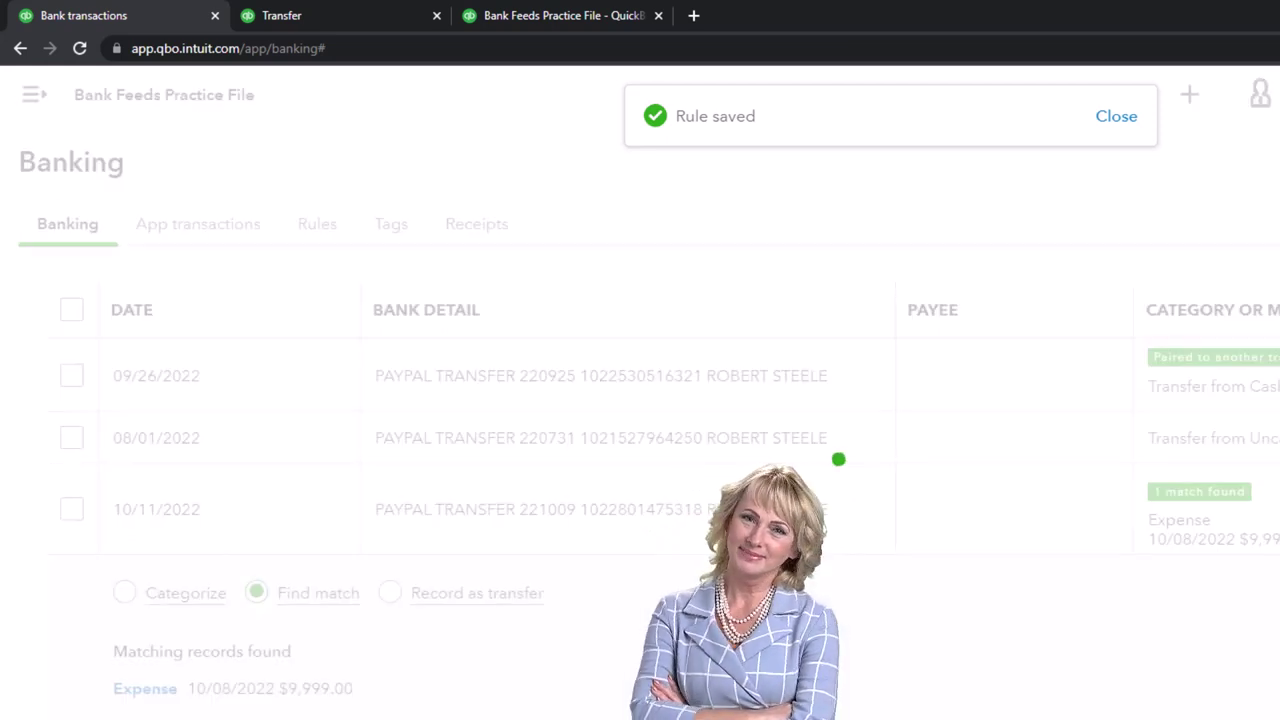
Match the 10/11/2022 $9,999 PayPal deposit to its suggested expense, then rerun the 2022 balance sheet.
{"action": "left_click", "coordinate": [812, 395]}
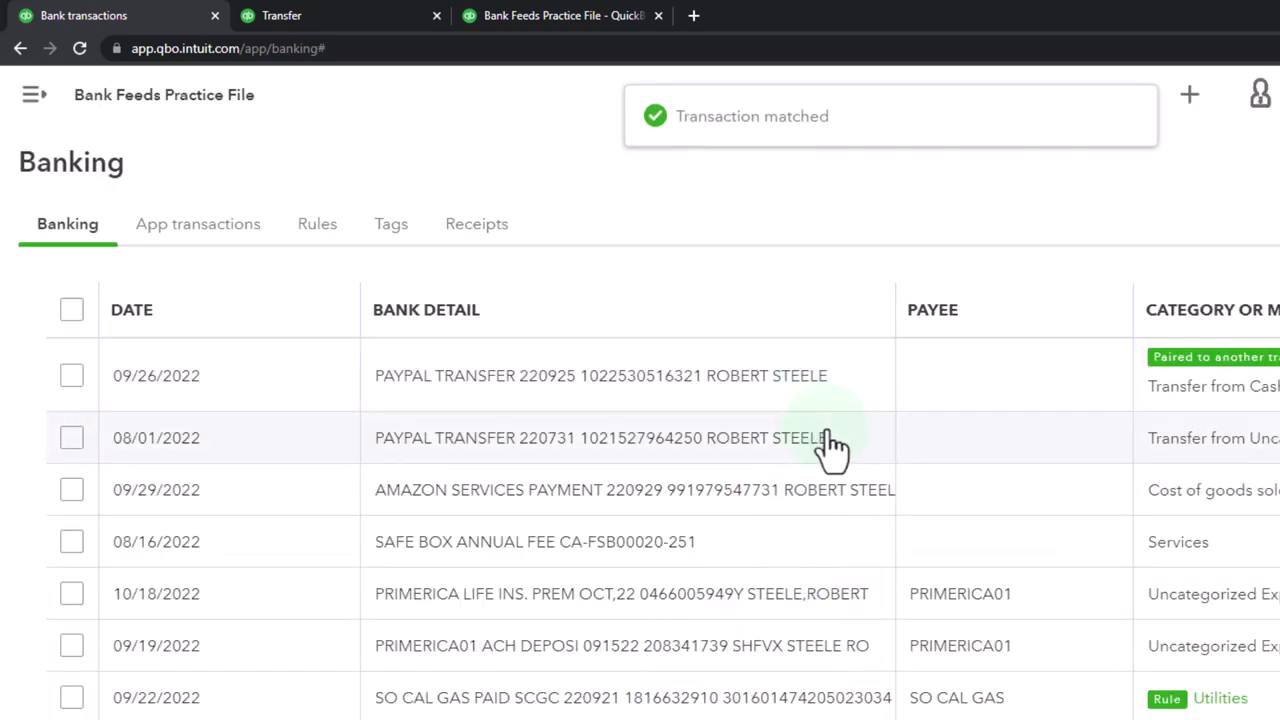
{"action": "left_click", "coordinate": [320, 16]}
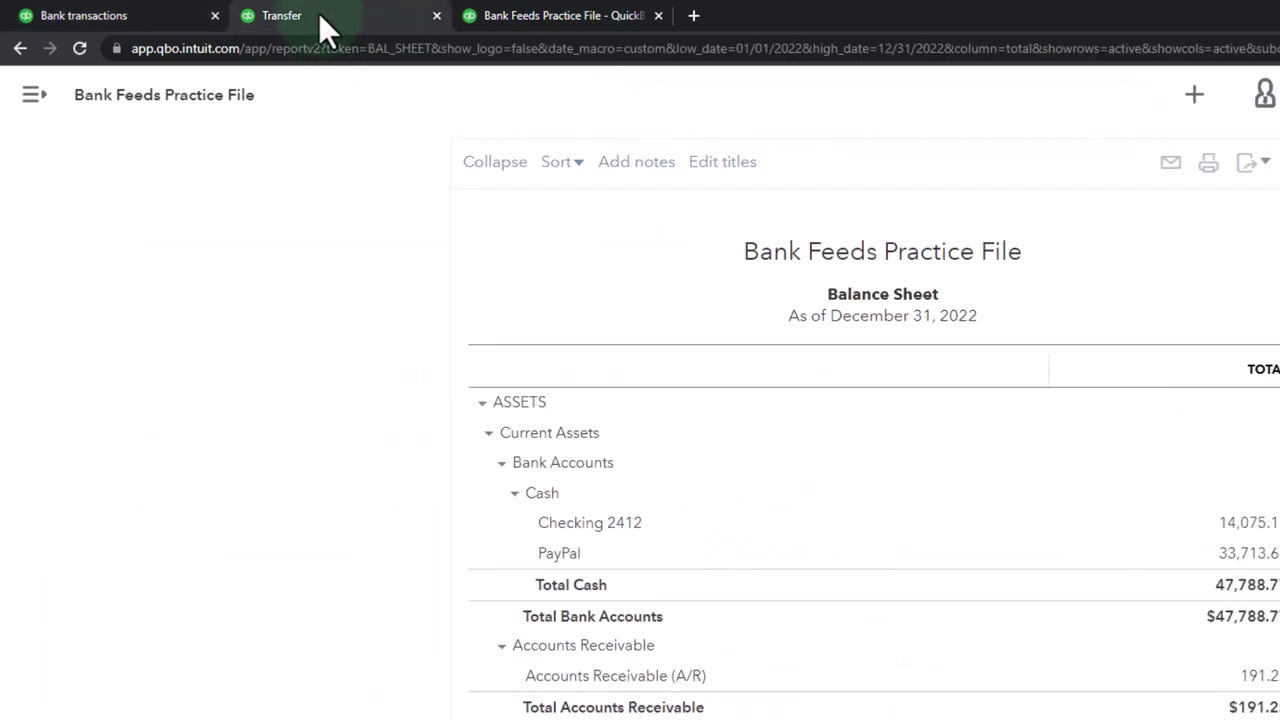
{"action": "key", "text": "ctrl+plus"}
{"action": "key", "text": "ctrl+plus"}
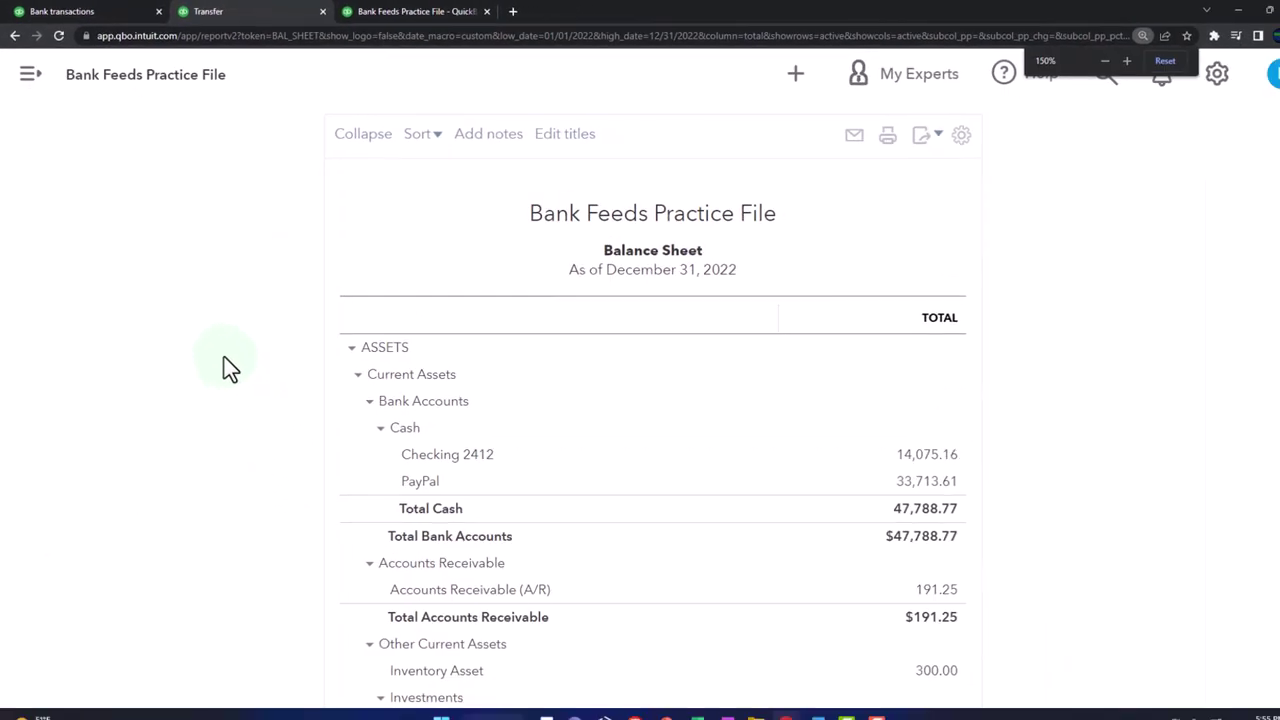
{"action": "scroll", "coordinate": [252, 401], "scroll_direction": "up", "scroll_amount": 2}
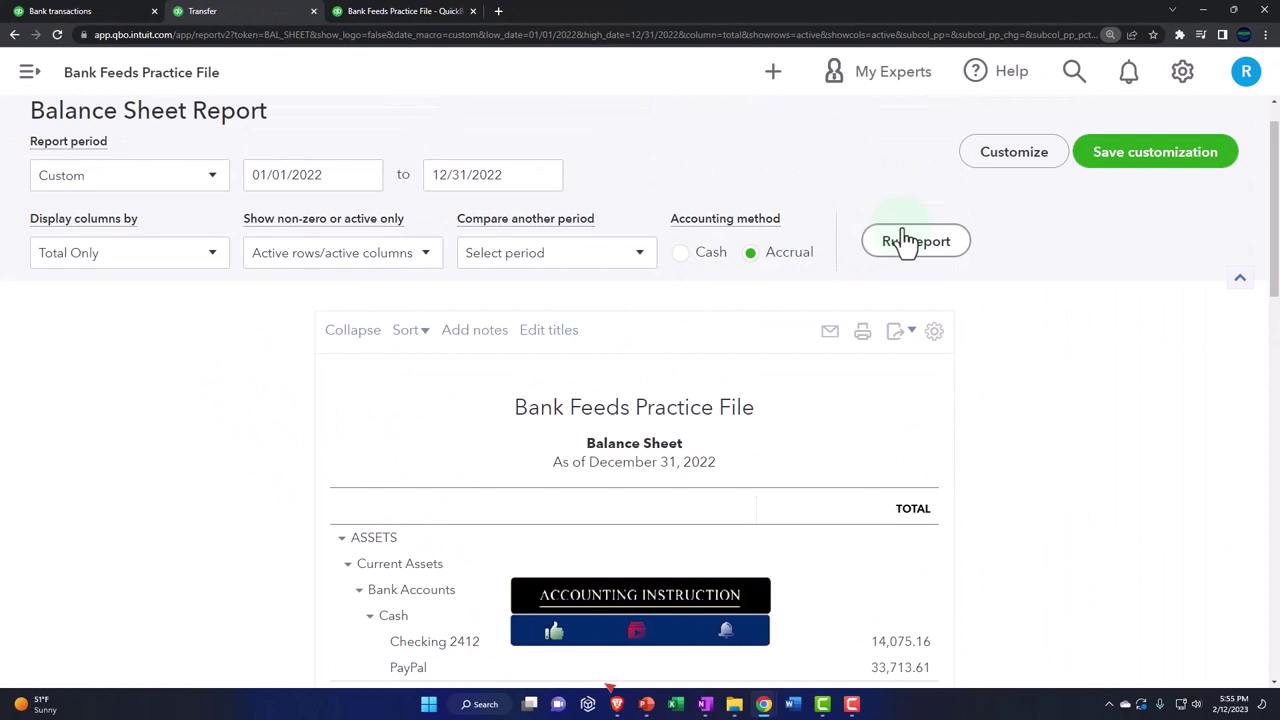
{"action": "left_click", "coordinate": [905, 242]}
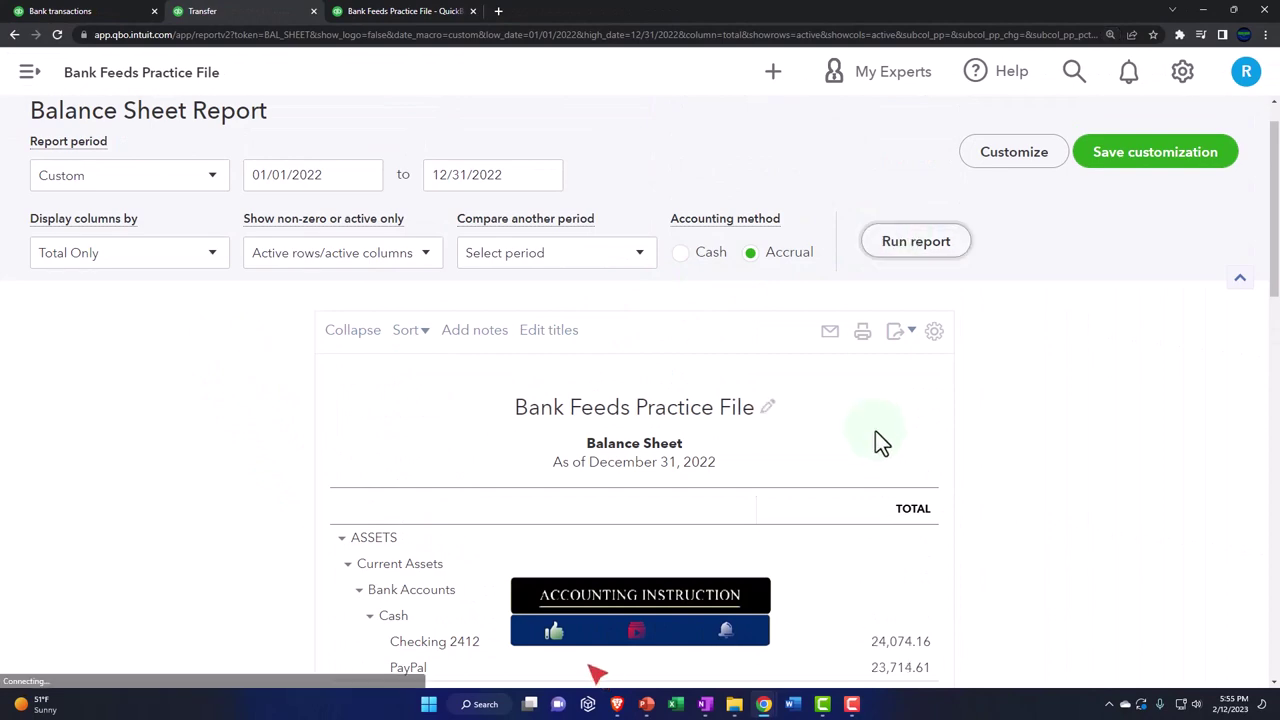
Open the transaction report behind the Checking 2412 balance and examine how the 10/08/2022 PayPal transaction was recorded.
{"action": "scroll", "coordinate": [875, 443], "scroll_direction": "down", "scroll_amount": 2}
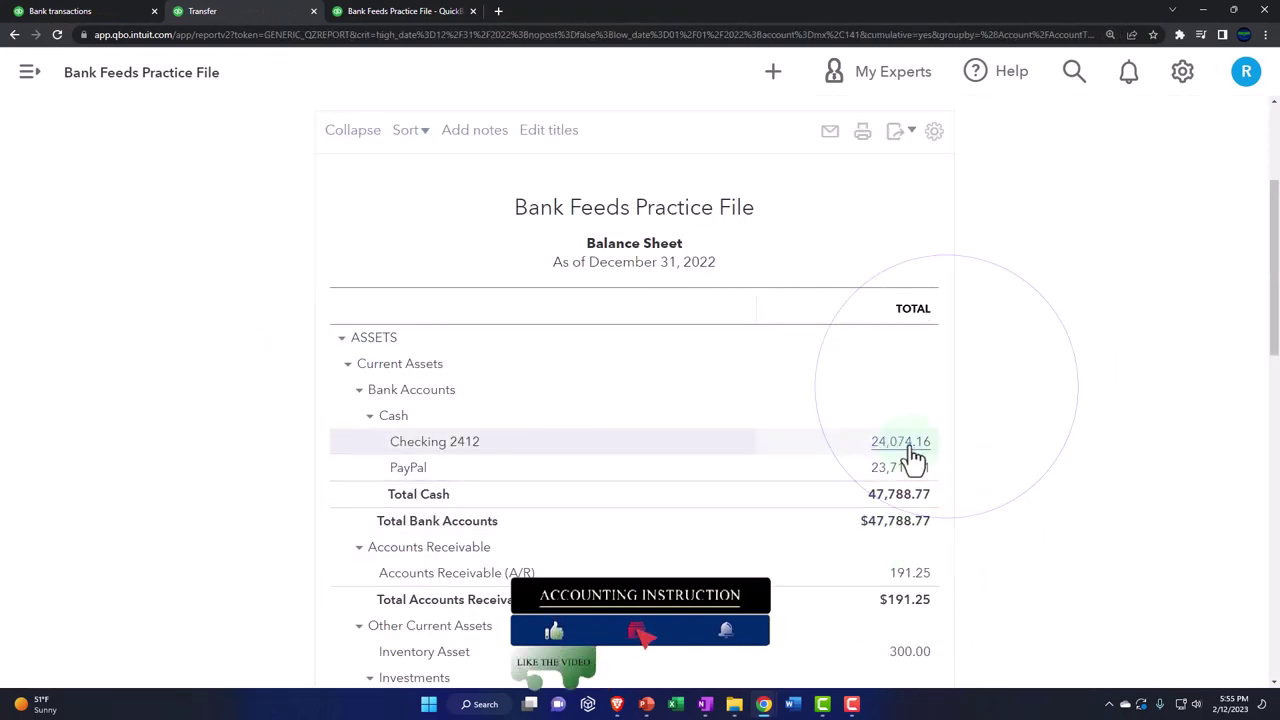
{"action": "left_click", "coordinate": [908, 448]}
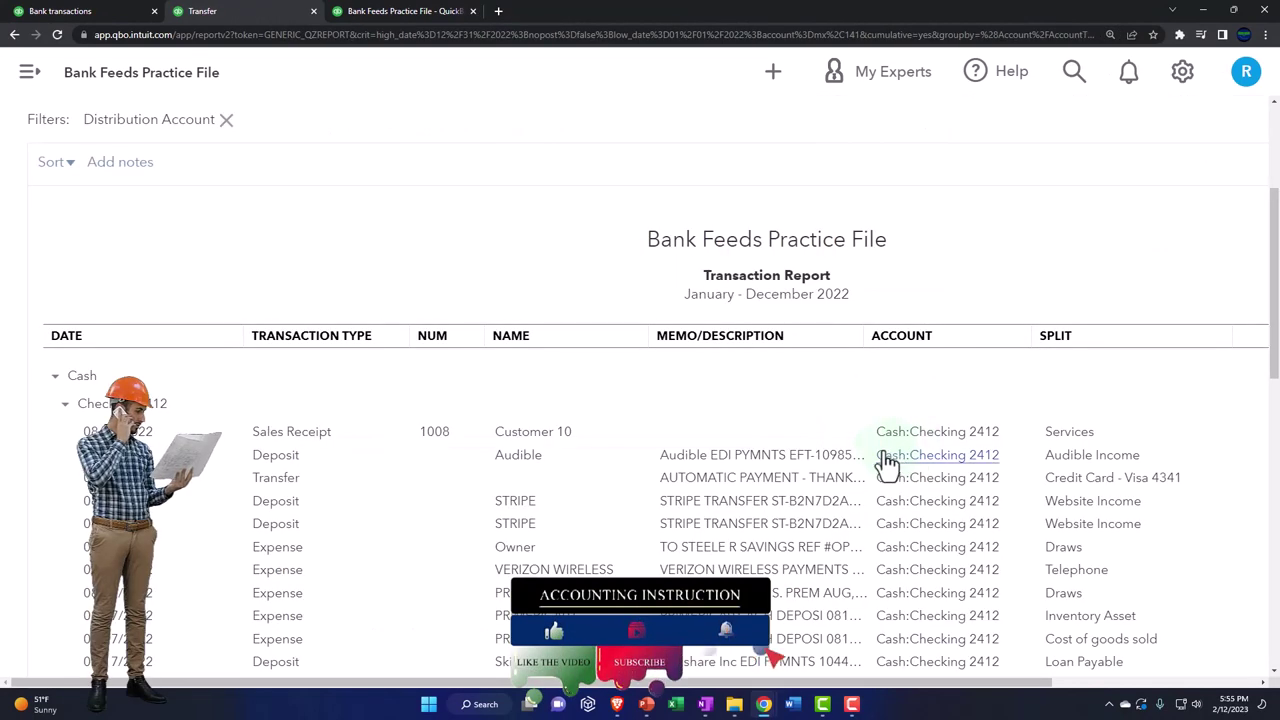
{"action": "scroll", "coordinate": [888, 462], "scroll_direction": "down", "scroll_amount": 2}
{"action": "key", "text": "ctrl+minus"}
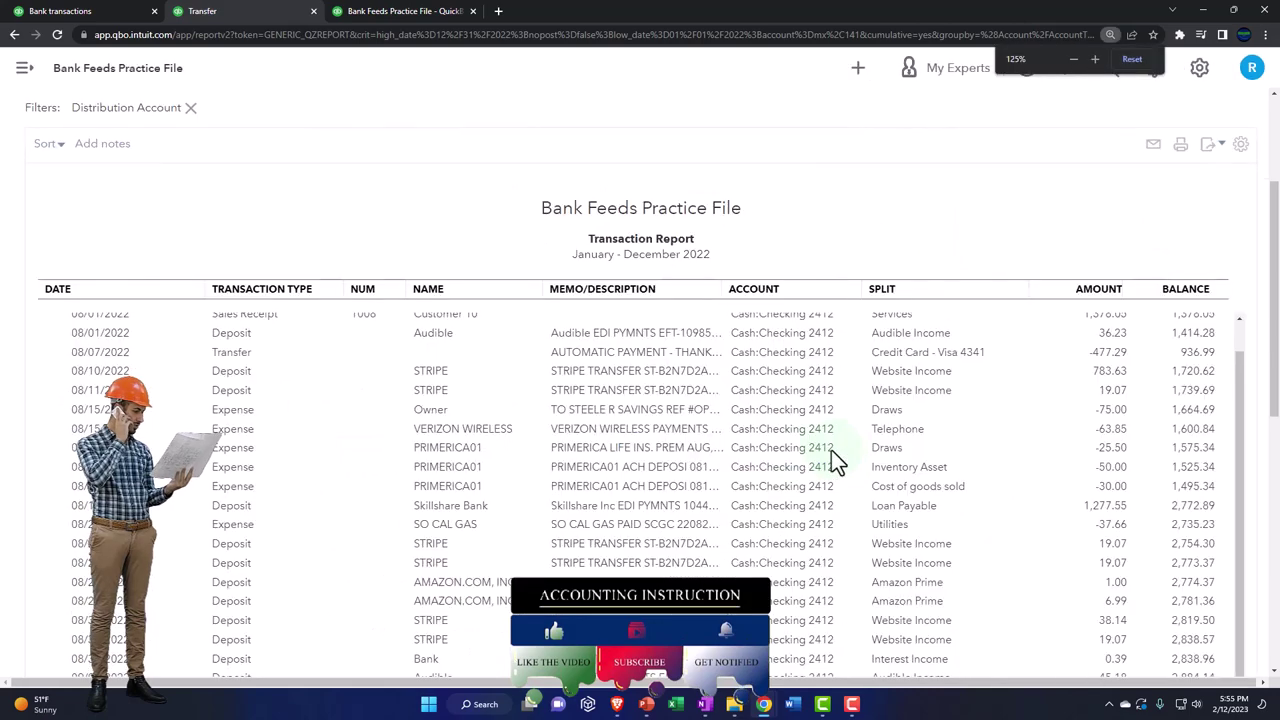
{"action": "scroll", "coordinate": [796, 458], "scroll_direction": "down", "scroll_amount": 5}
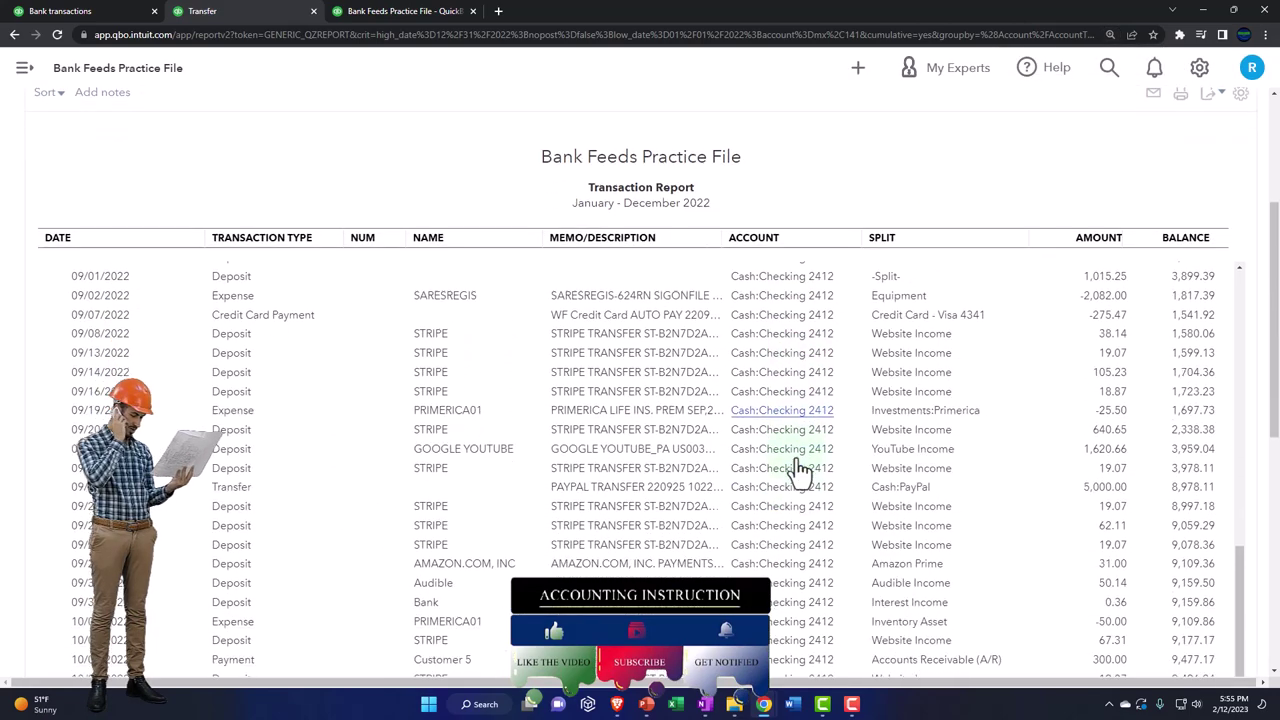
{"action": "scroll", "coordinate": [797, 462], "scroll_direction": "down", "scroll_amount": 3}
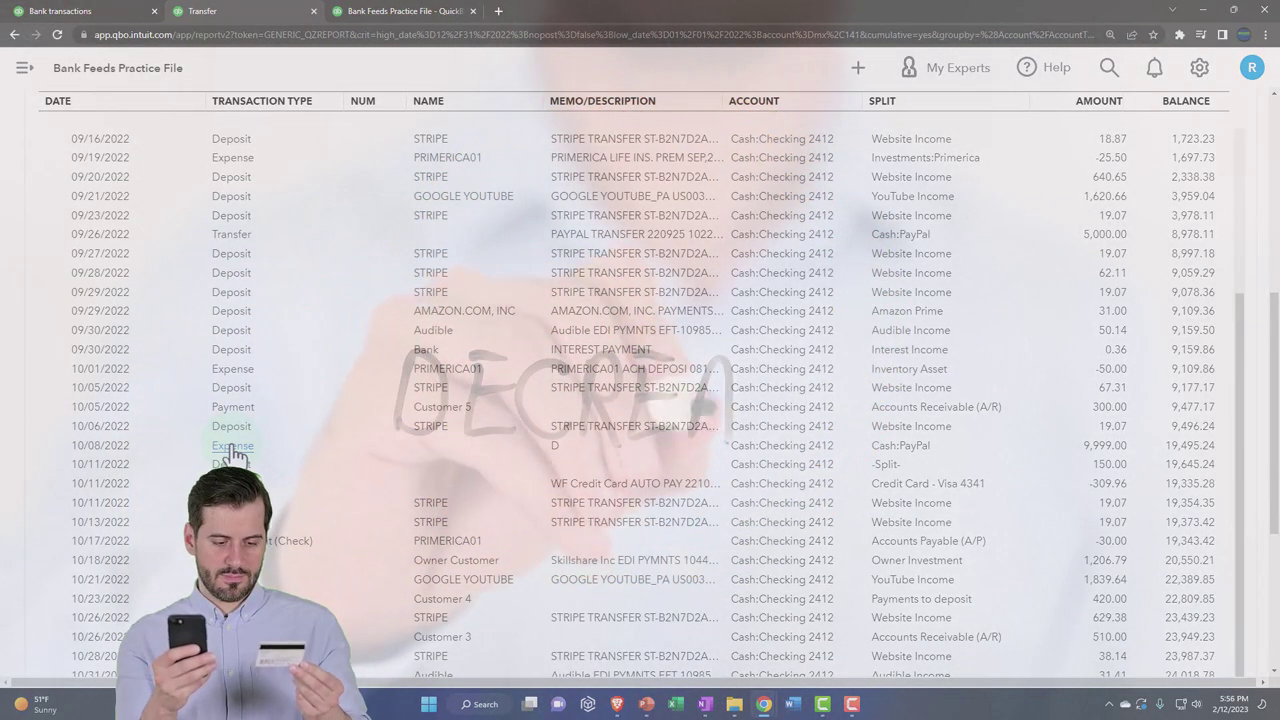
{"action": "scroll", "coordinate": [232, 455], "scroll_direction": "up", "scroll_amount": 10}
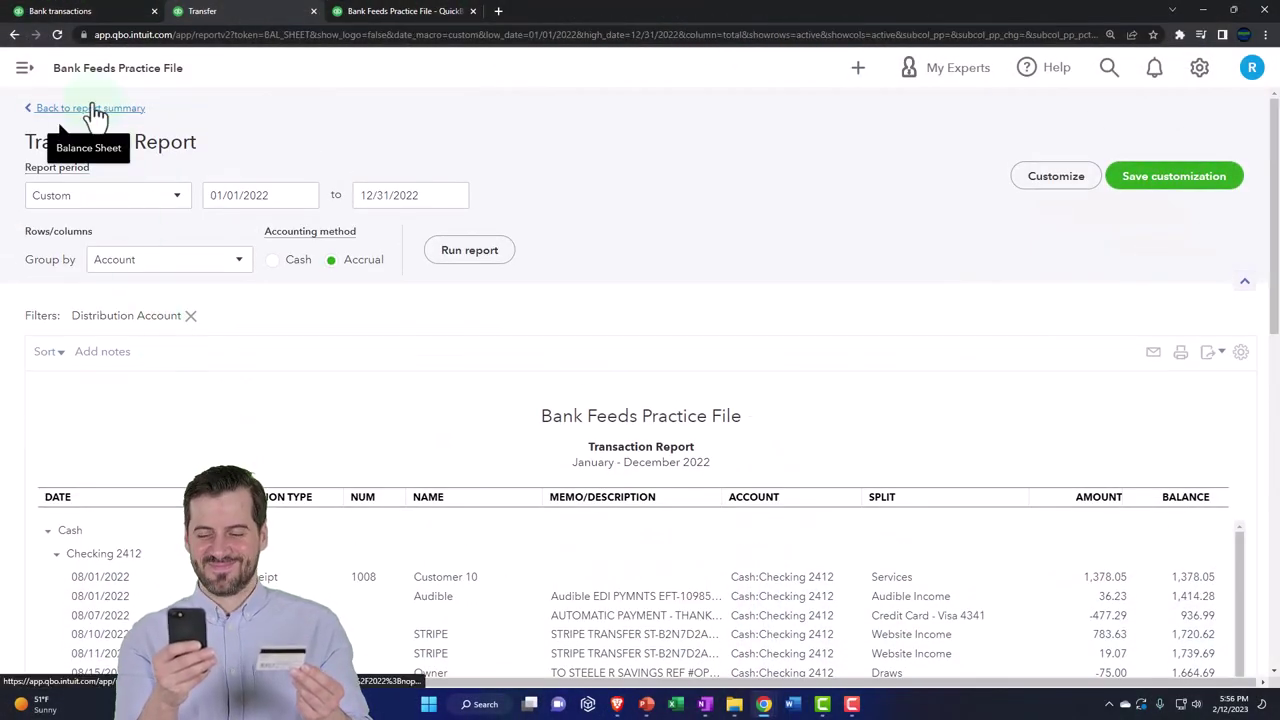
Return to the balance sheet and open the transaction report behind the PayPal balance to review its transfer and expense entries.
{"action": "left_click", "coordinate": [90, 110]}
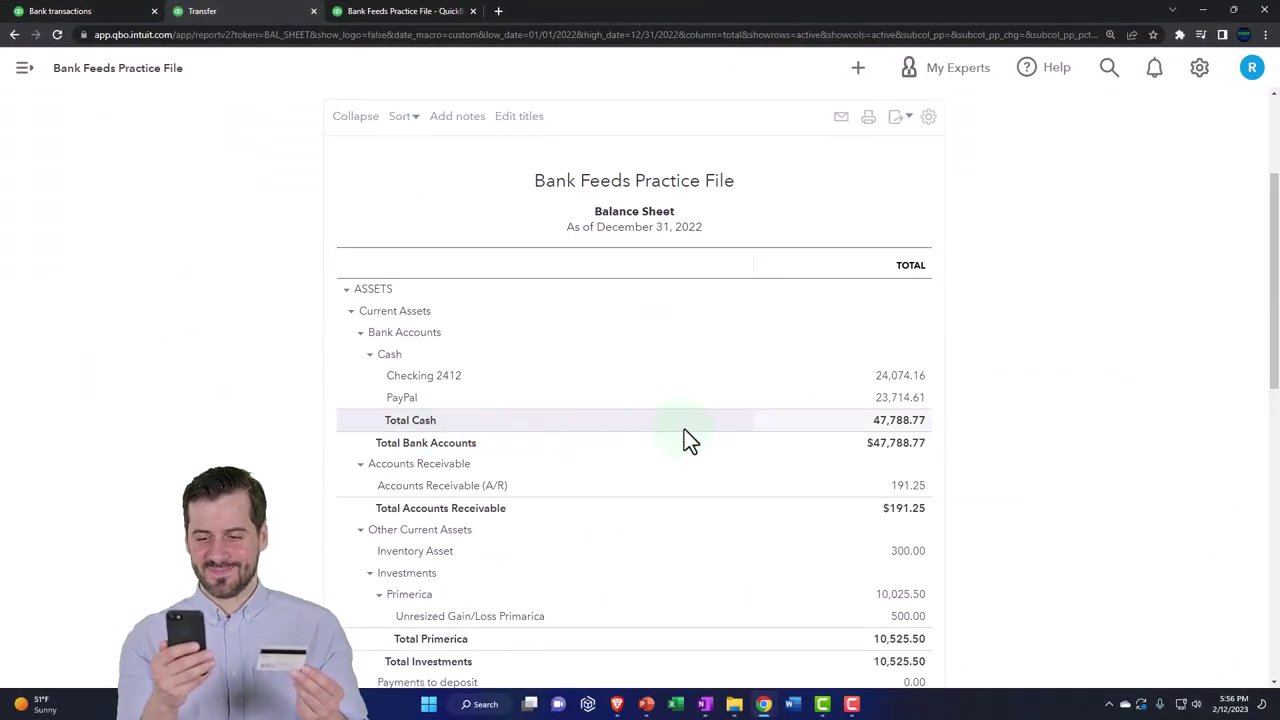
{"action": "left_click", "coordinate": [910, 399]}
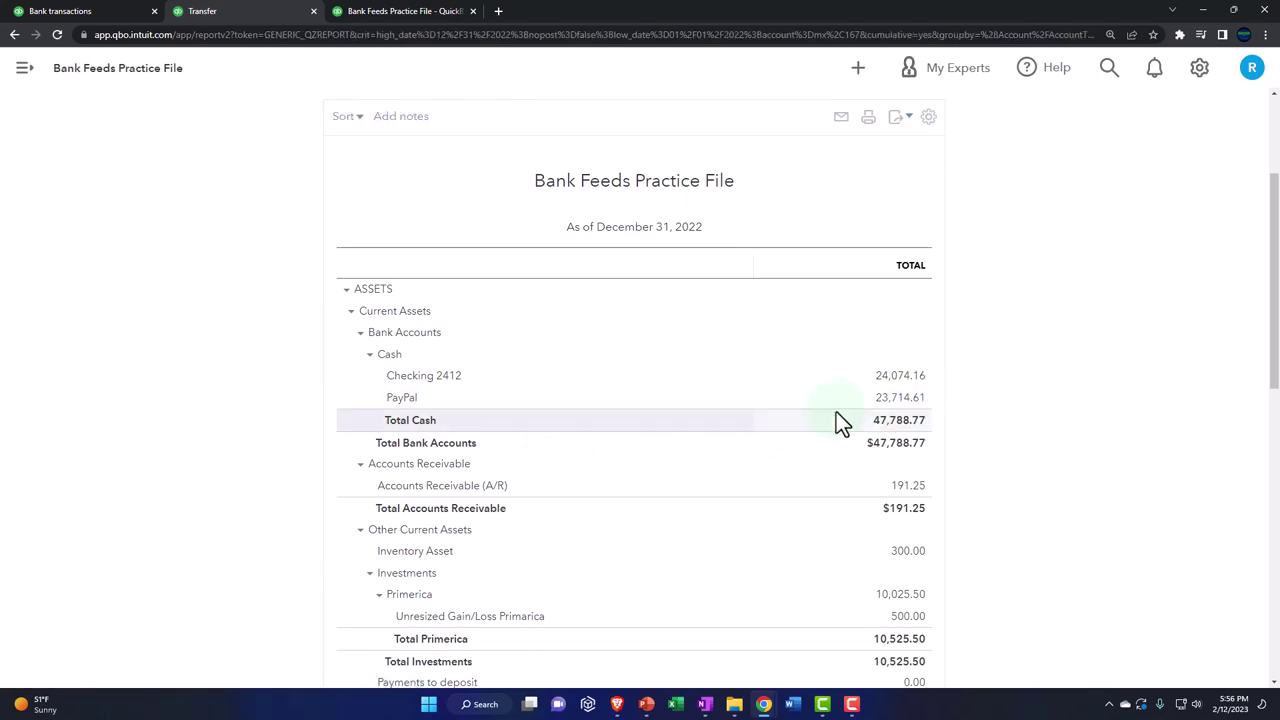
{"action": "left_click", "coordinate": [905, 398]}
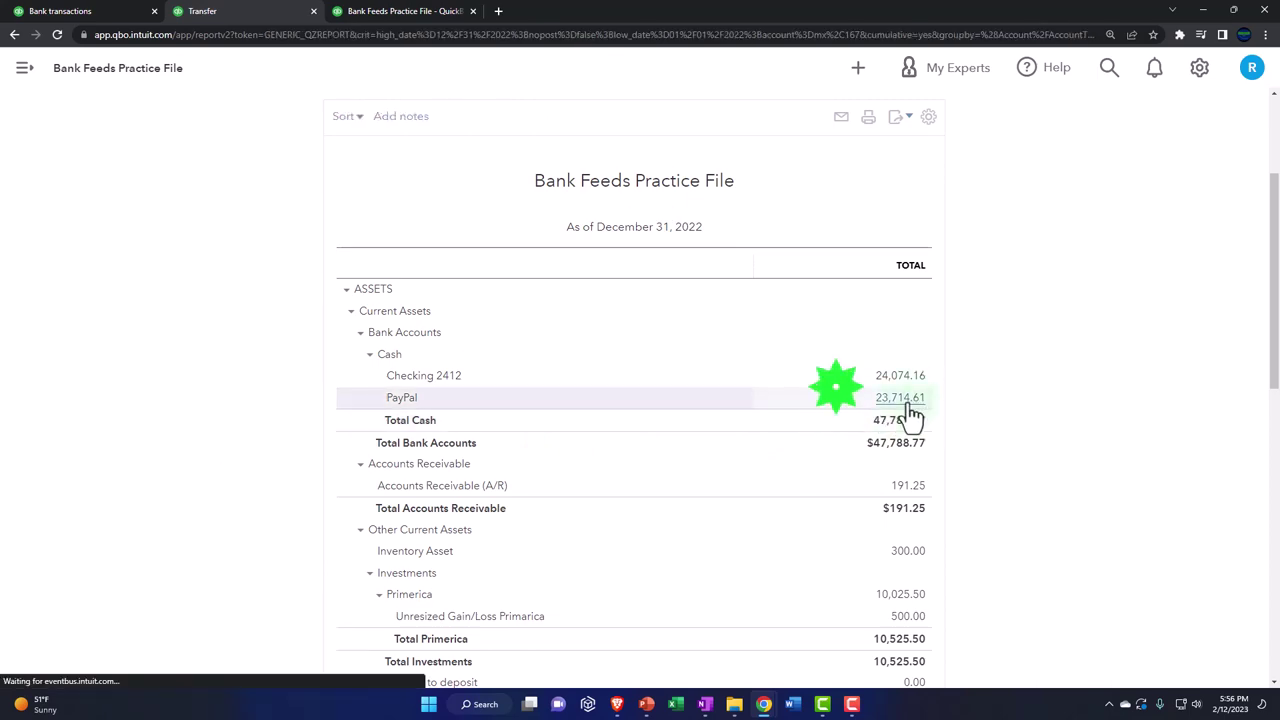
{"action": "scroll", "coordinate": [603, 505], "scroll_direction": "down", "scroll_amount": 3}
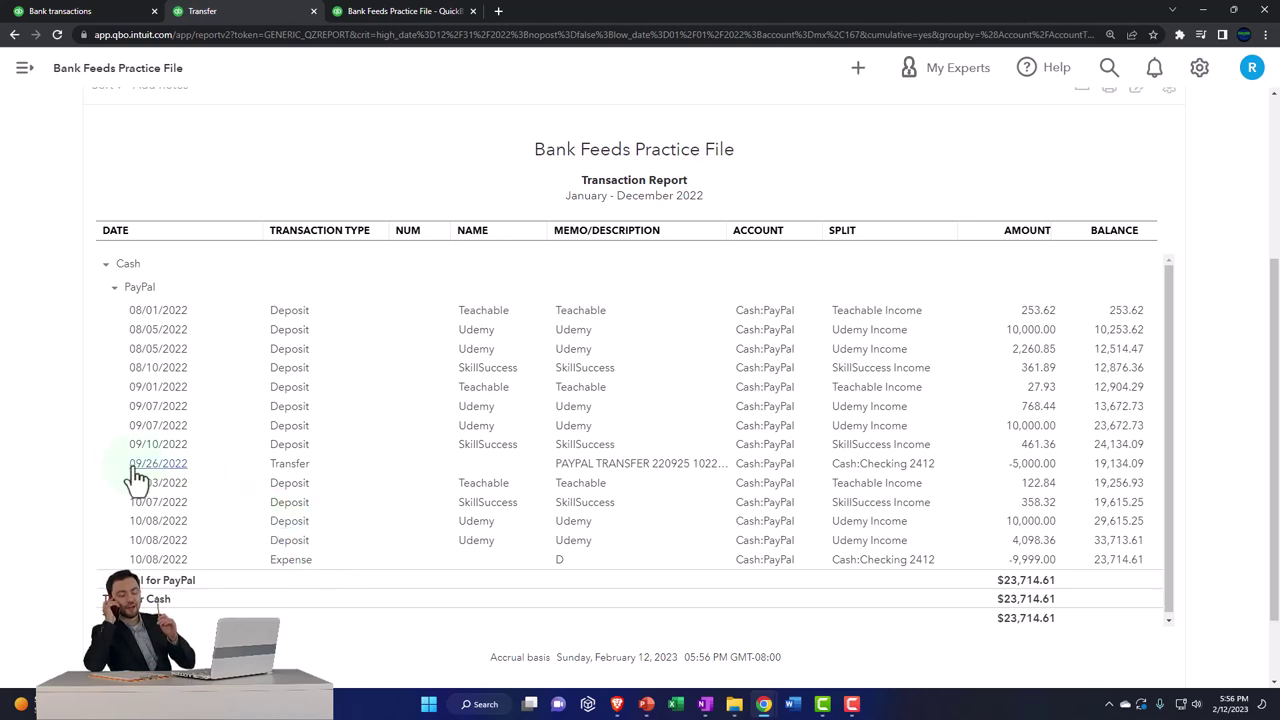
{"action": "scroll", "coordinate": [134, 477], "scroll_direction": "up", "scroll_amount": 3}
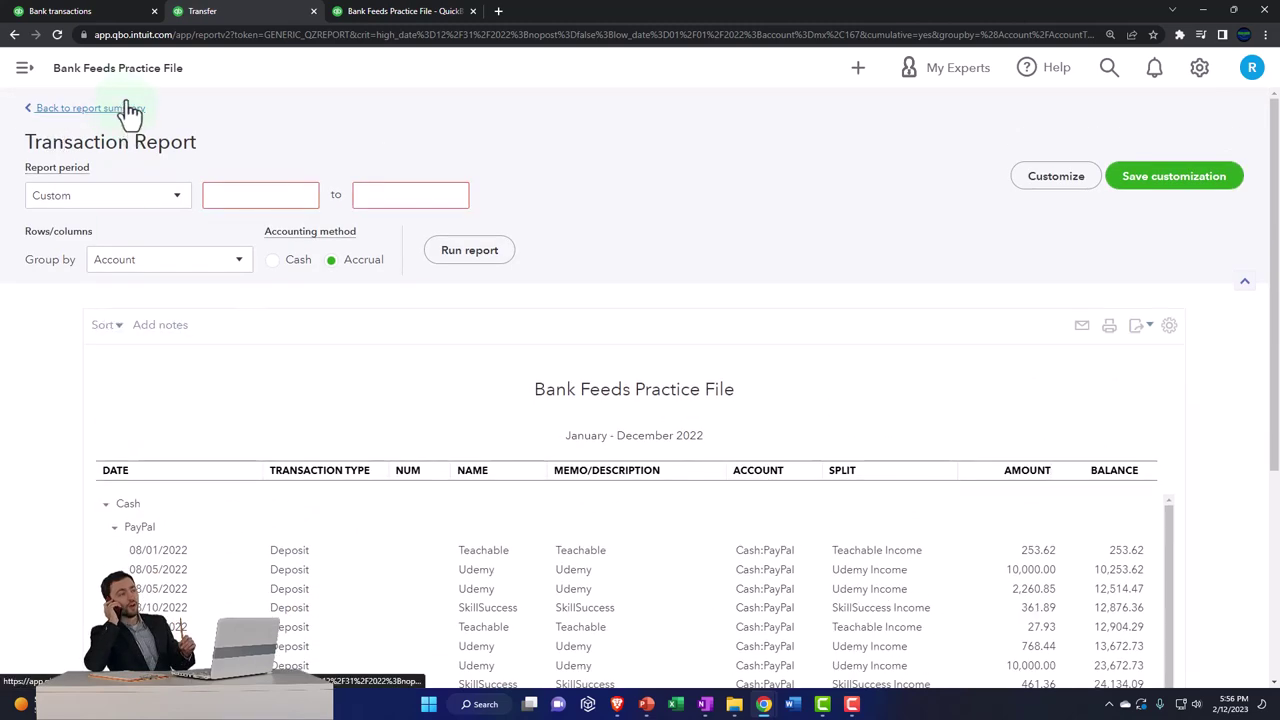
Go back to the bank transactions and check the PayPal and Checking 2412 balances and Checking 2412's items for review.
{"action": "left_click", "coordinate": [106, 14]}
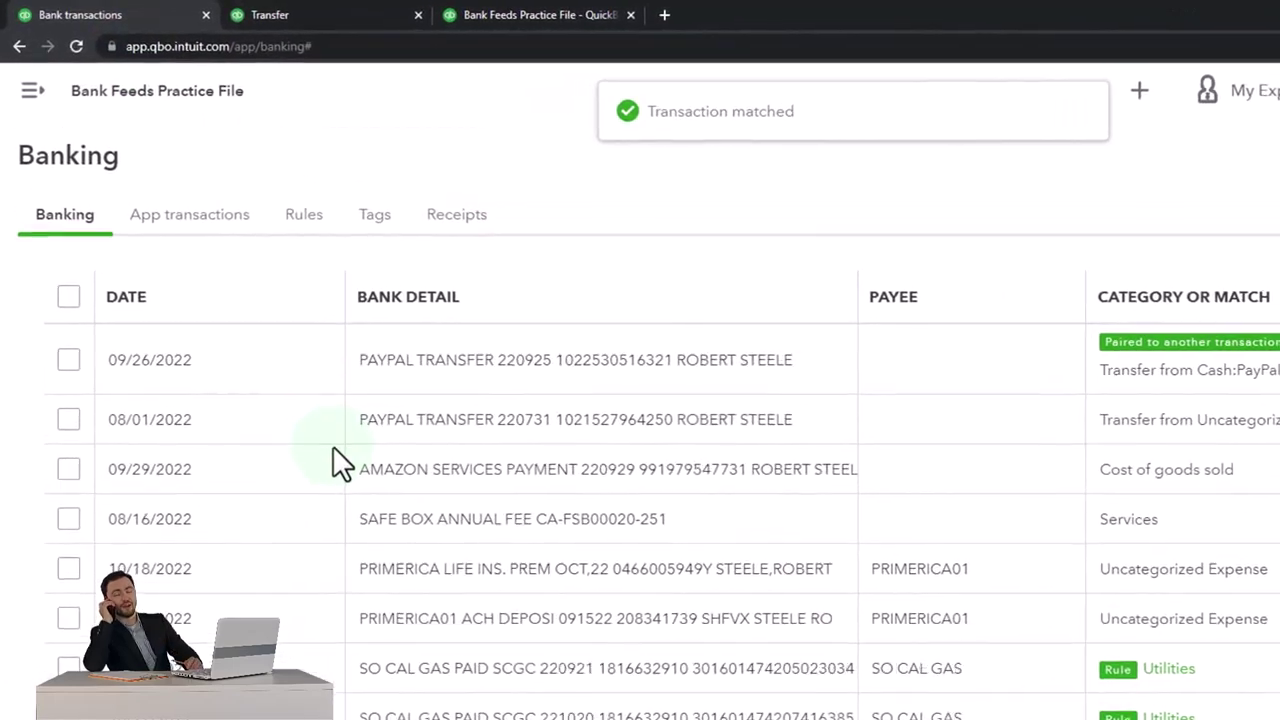
{"action": "scroll", "coordinate": [368, 606], "scroll_direction": "up", "scroll_amount": 5}
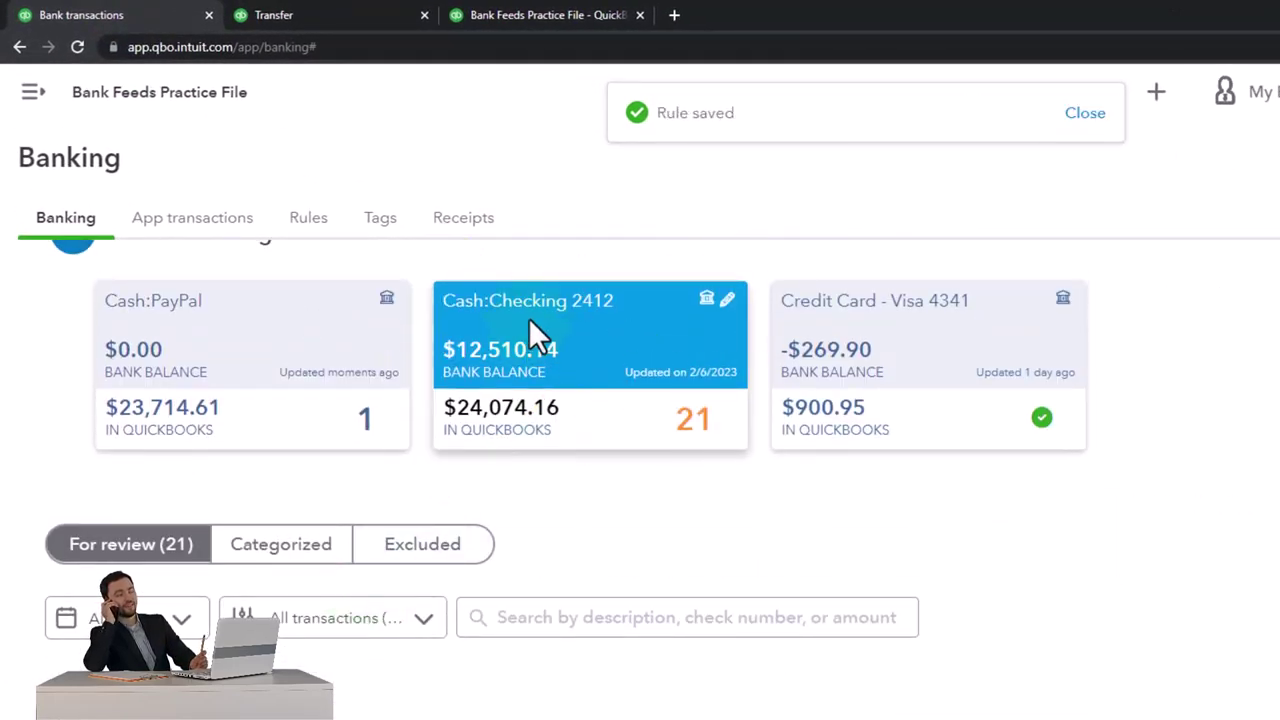
{"action": "scroll", "coordinate": [529, 318], "scroll_direction": "down", "scroll_amount": 3}
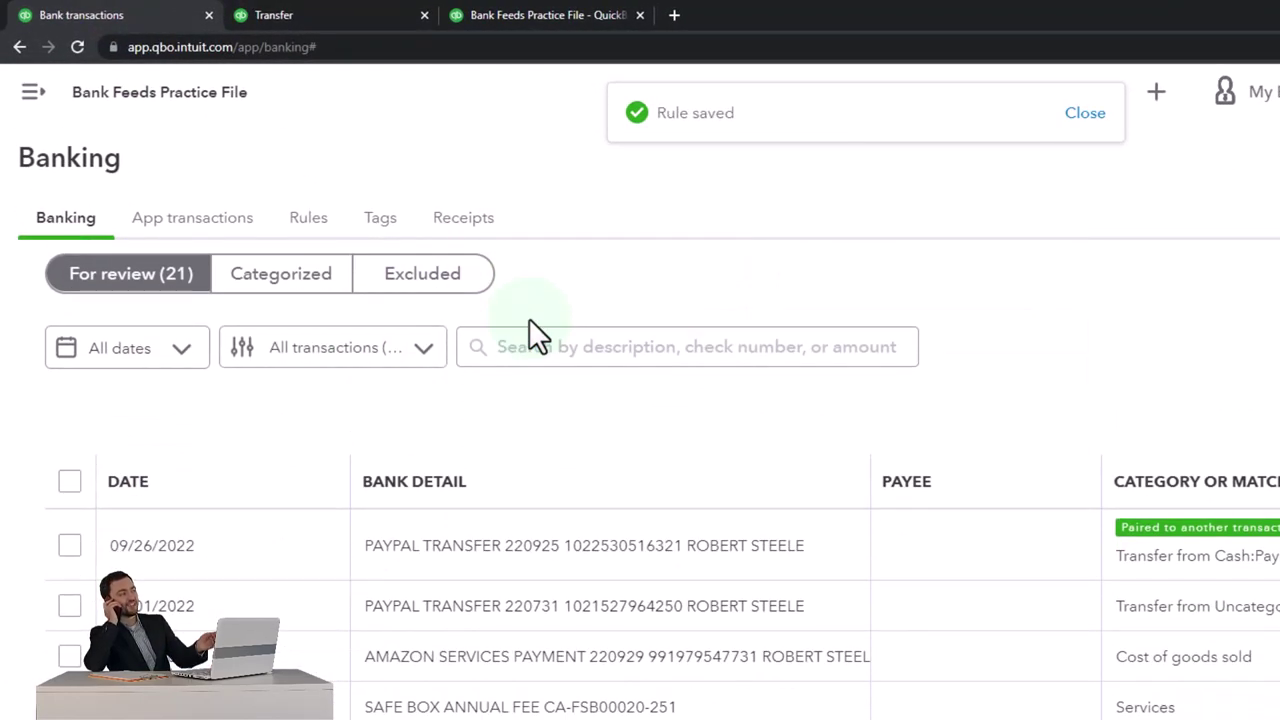
{"action": "scroll", "coordinate": [240, 330], "scroll_direction": "up", "scroll_amount": 2}
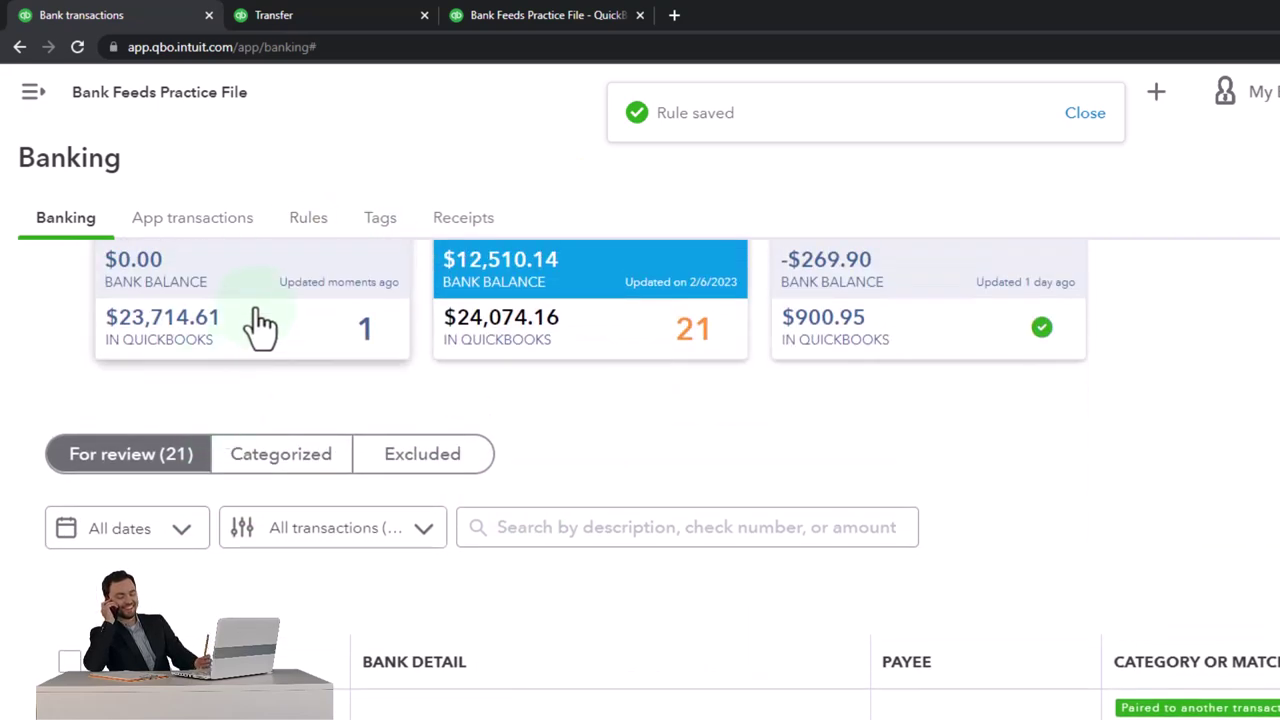
{"action": "left_click", "coordinate": [280, 356]}
{"action": "left_click", "coordinate": [643, 382]}
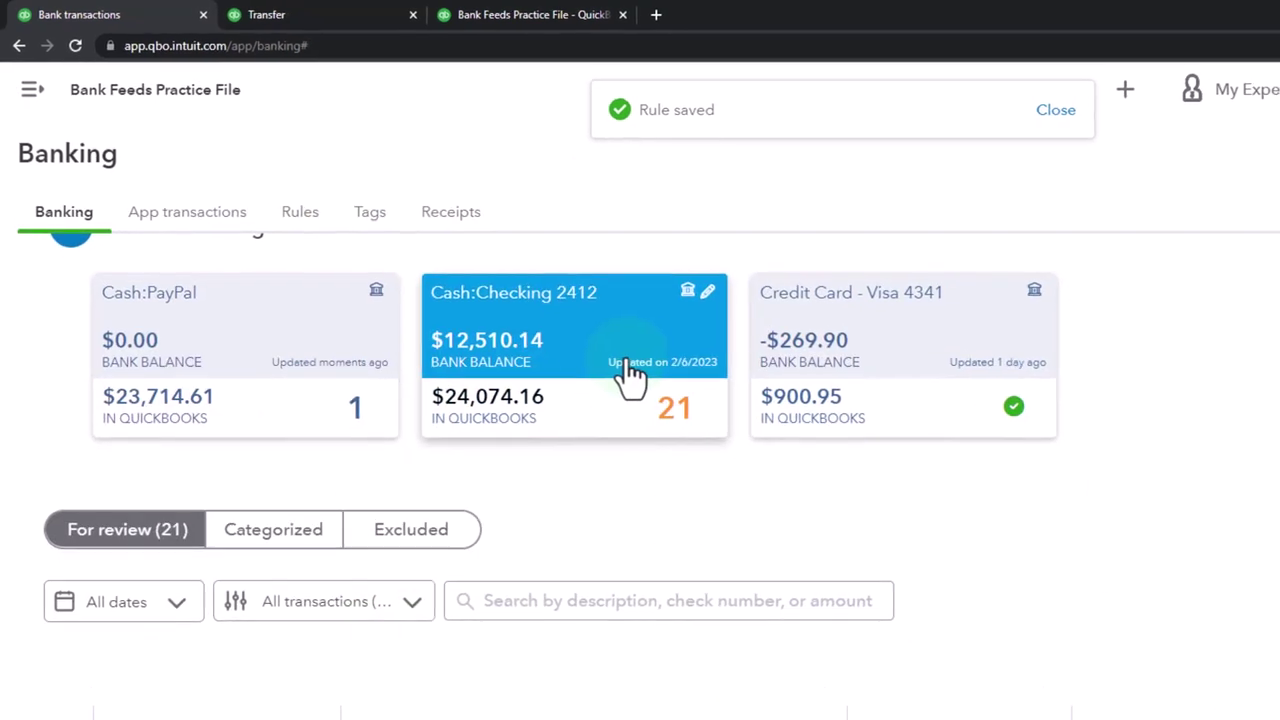
{"action": "scroll", "coordinate": [898, 656], "scroll_direction": "down", "scroll_amount": 2}
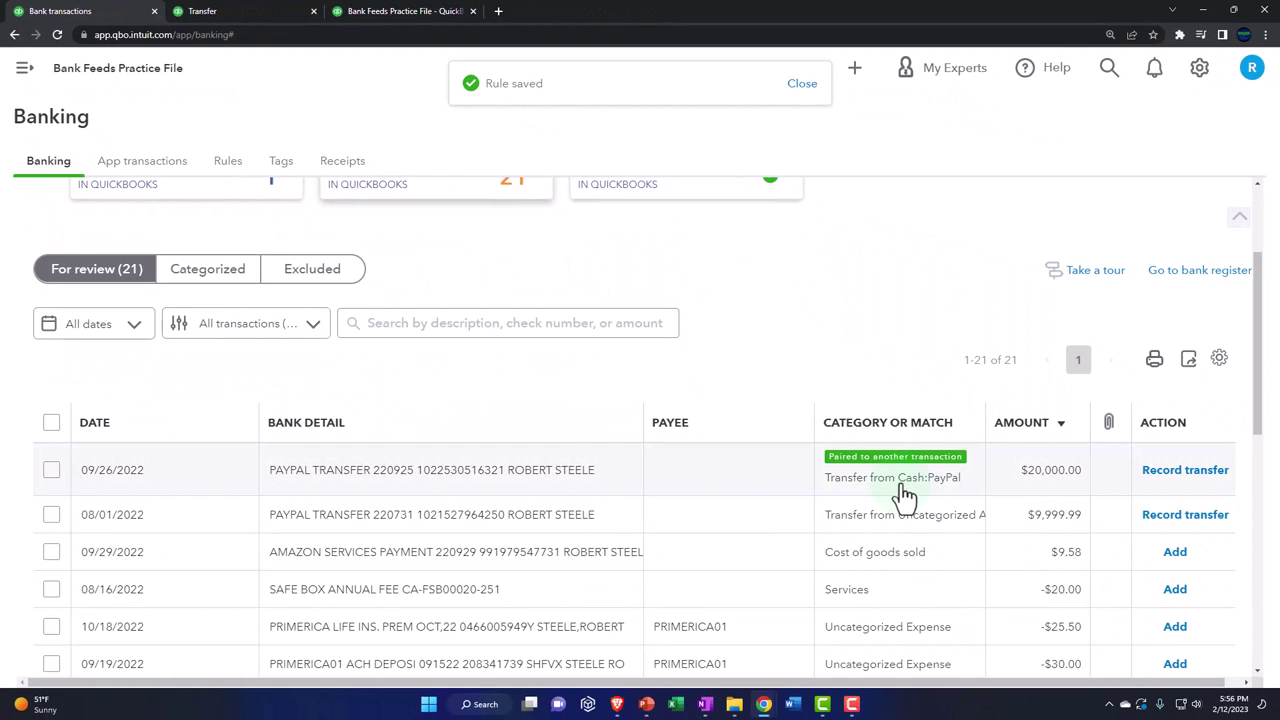
Expand the 09/26/2022 $20,000 PayPal transfer in Checking 2412 and change it from Record as transfer to Categorize.
{"action": "left_click", "coordinate": [905, 490]}
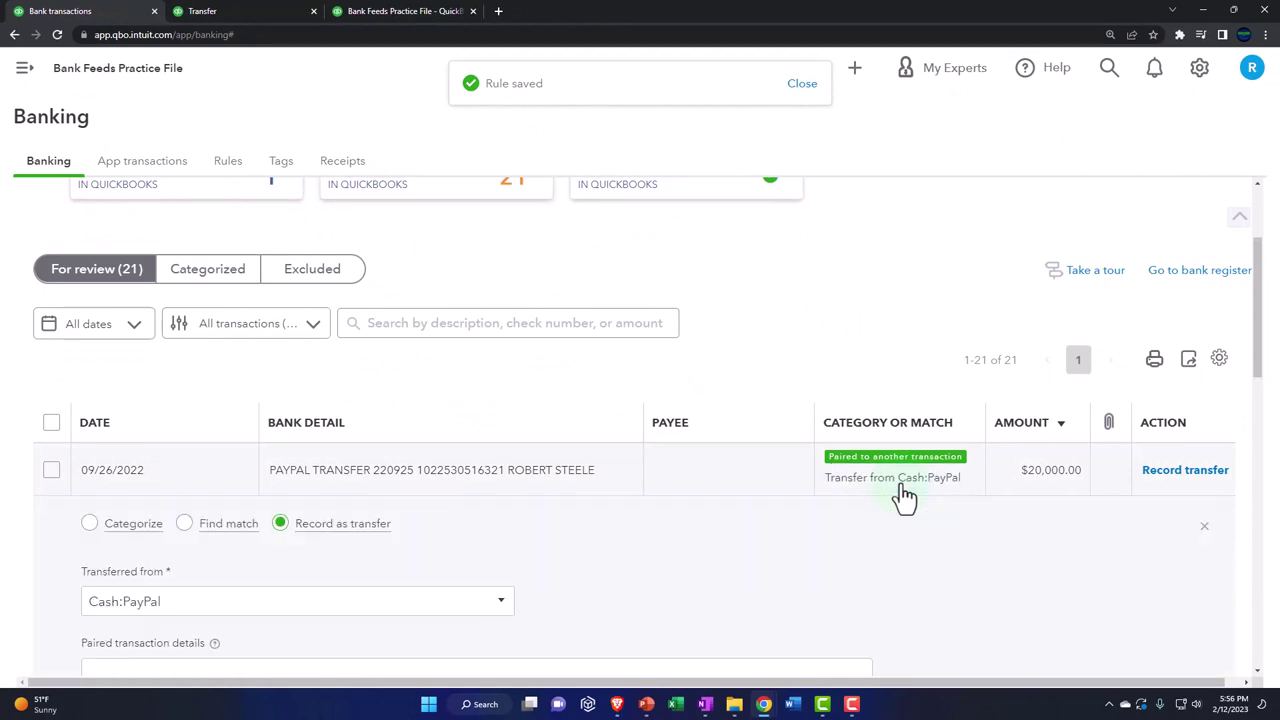
{"action": "scroll", "coordinate": [280, 545], "scroll_direction": "down", "scroll_amount": 1}
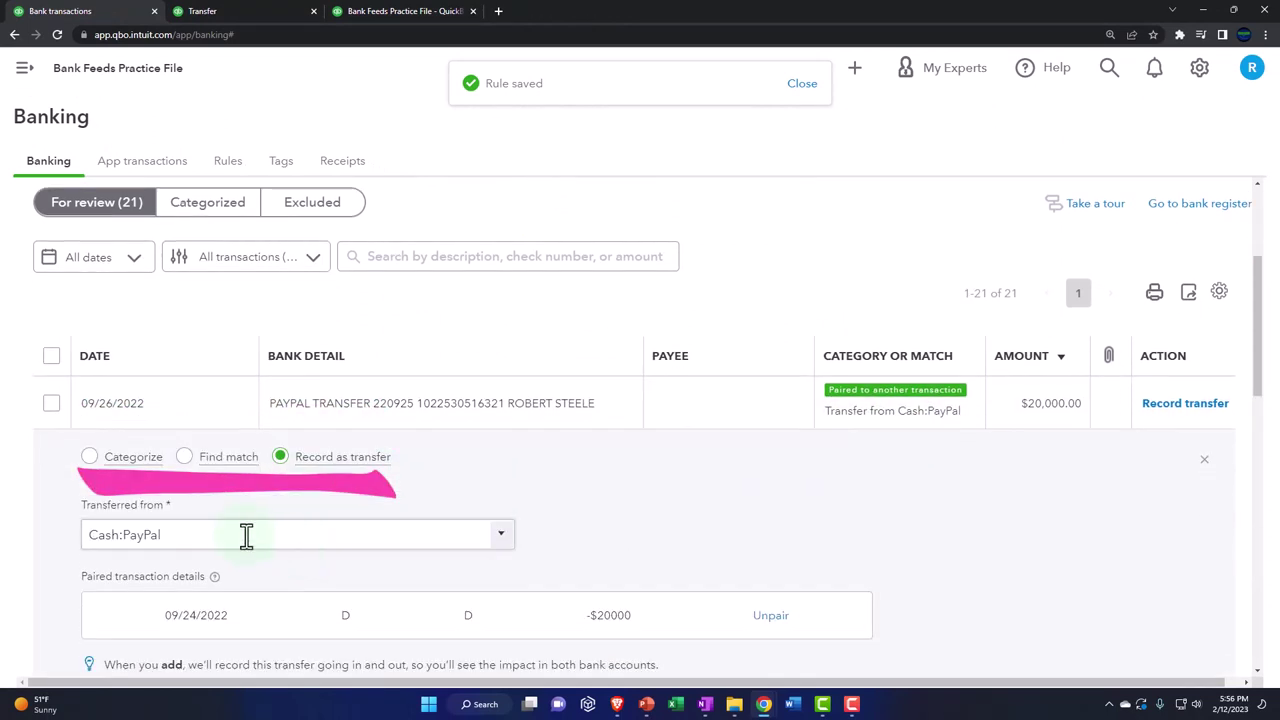
{"action": "left_click", "coordinate": [50, 480]}
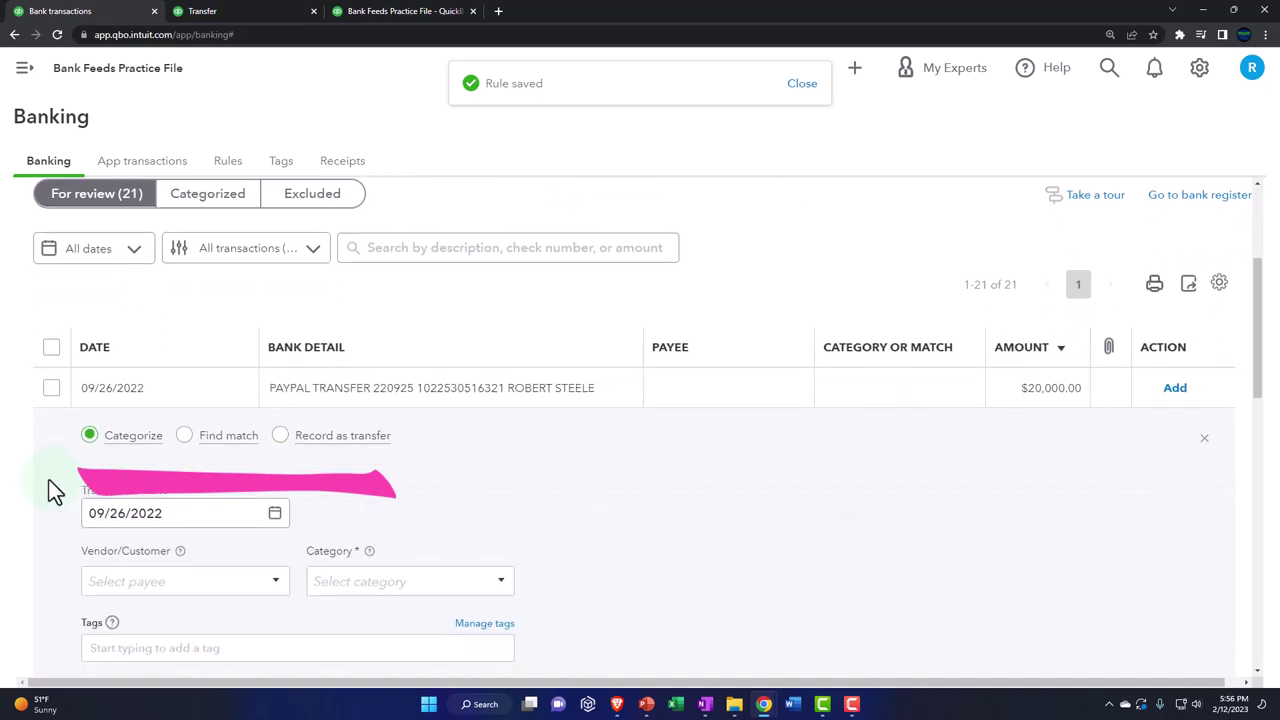
{"action": "scroll", "coordinate": [49, 480], "scroll_direction": "down", "scroll_amount": 1}
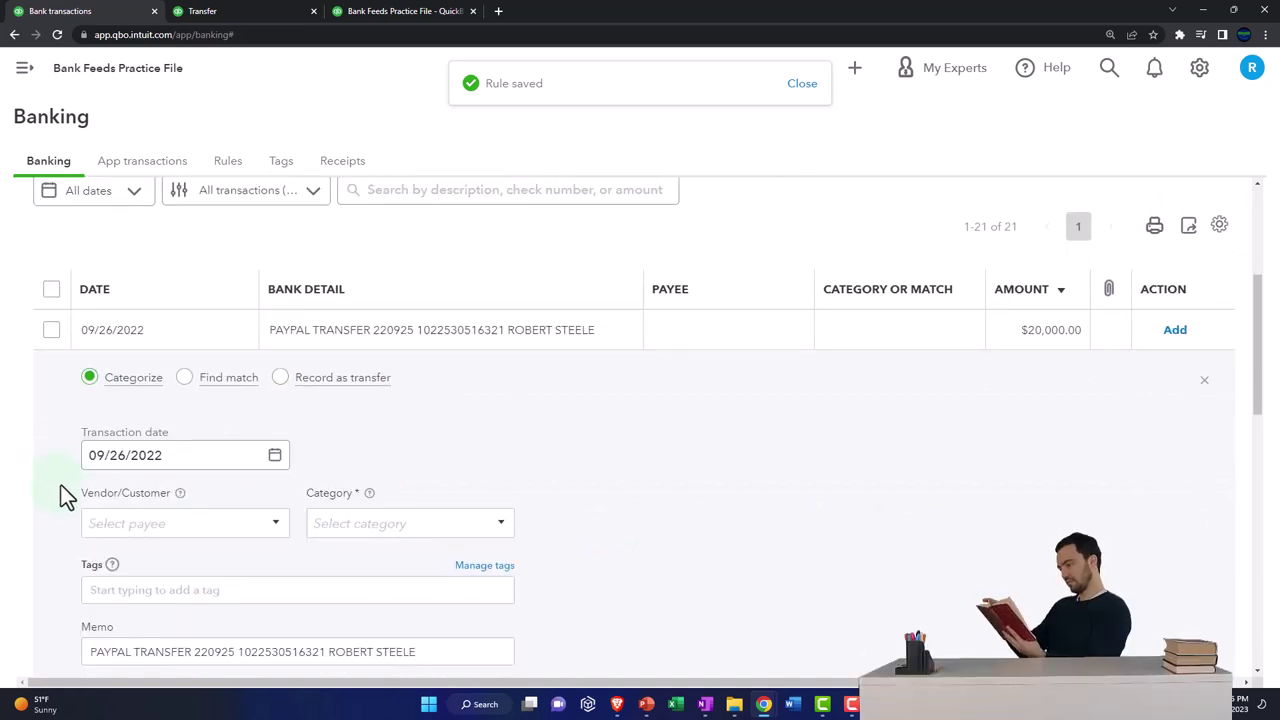
{"action": "scroll", "coordinate": [61, 485], "scroll_direction": "down", "scroll_amount": 1}
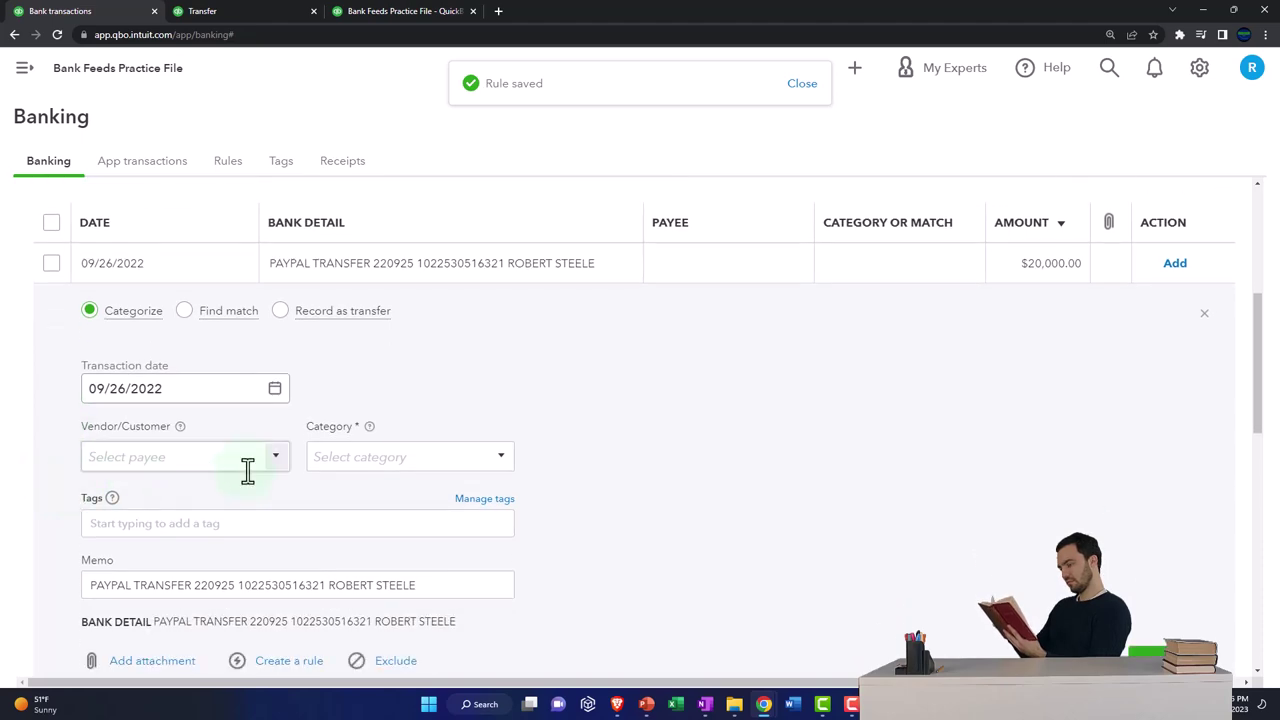
Set the category of the 09/26/2022 $20,000 deposit to Cash:PayPal.
{"action": "left_click", "coordinate": [502, 468]}
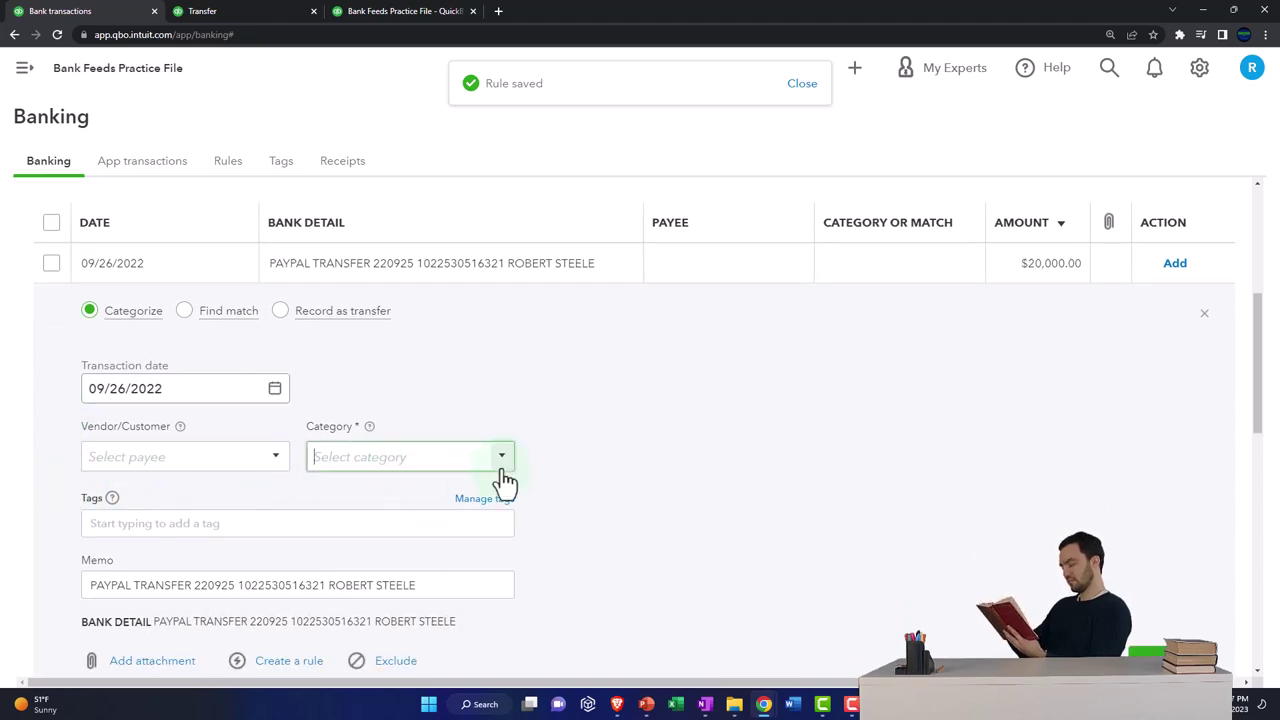
{"action": "scroll", "coordinate": [610, 505], "scroll_direction": "down", "scroll_amount": 5}
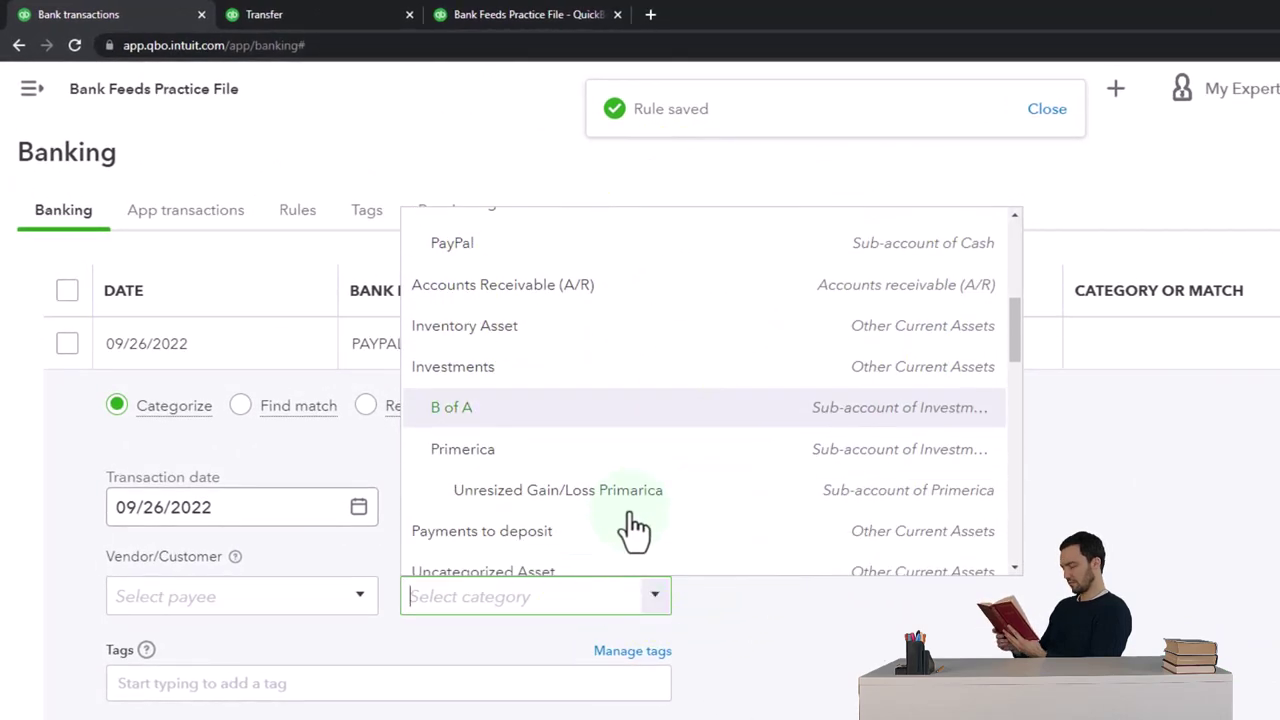
{"action": "scroll", "coordinate": [633, 528], "scroll_direction": "down", "scroll_amount": 3}
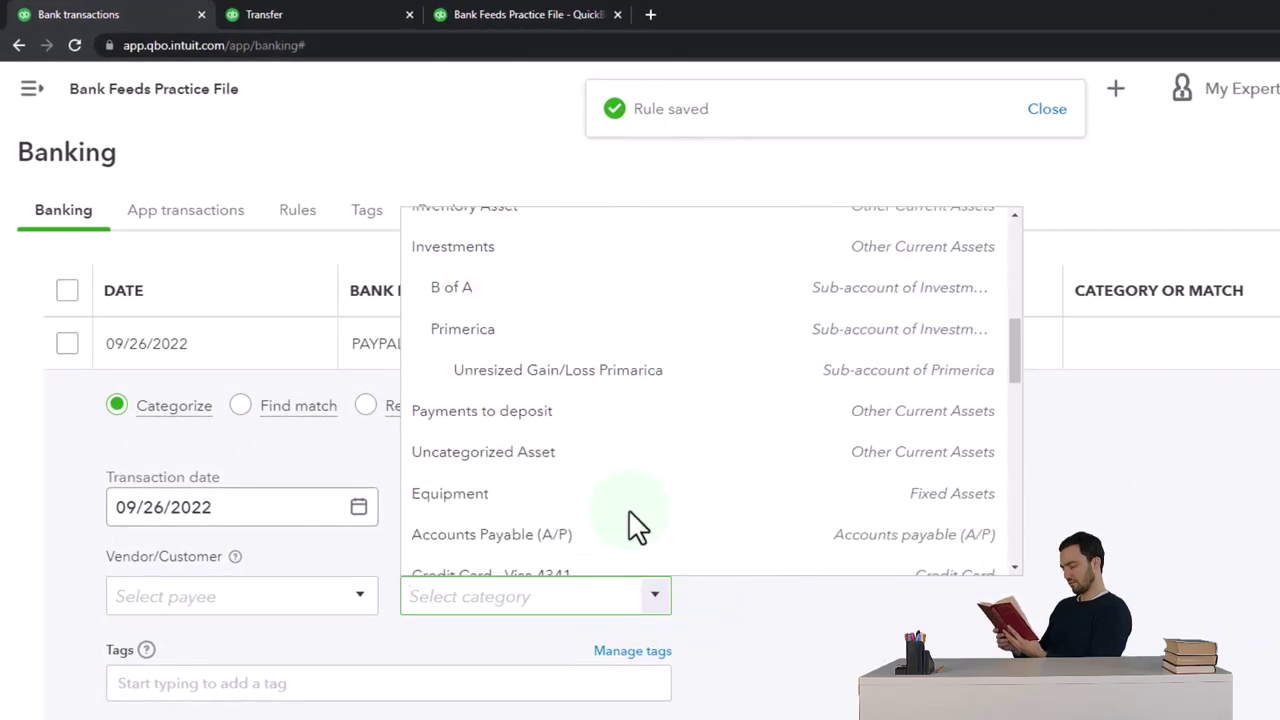
{"action": "scroll", "coordinate": [633, 528], "scroll_direction": "up", "scroll_amount": 2}
{"action": "scroll", "coordinate": [633, 528], "scroll_direction": "up", "scroll_amount": 2}
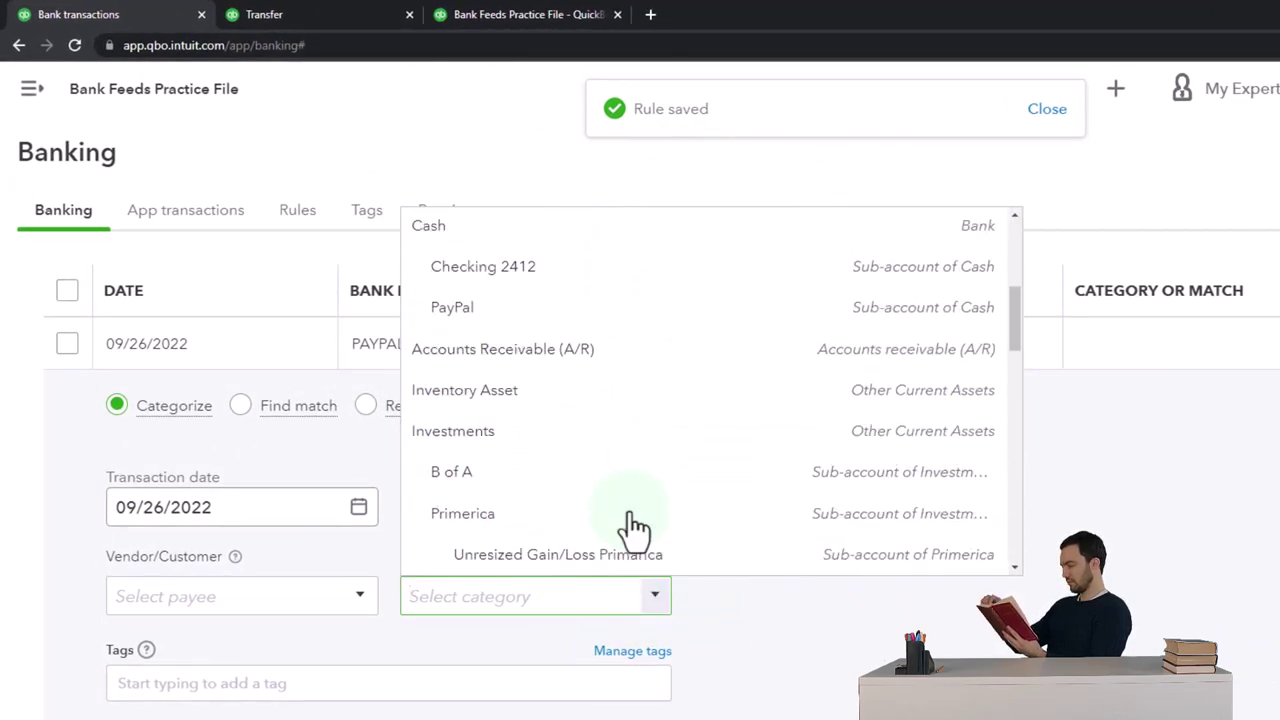
{"action": "key", "text": "BackSpace"}
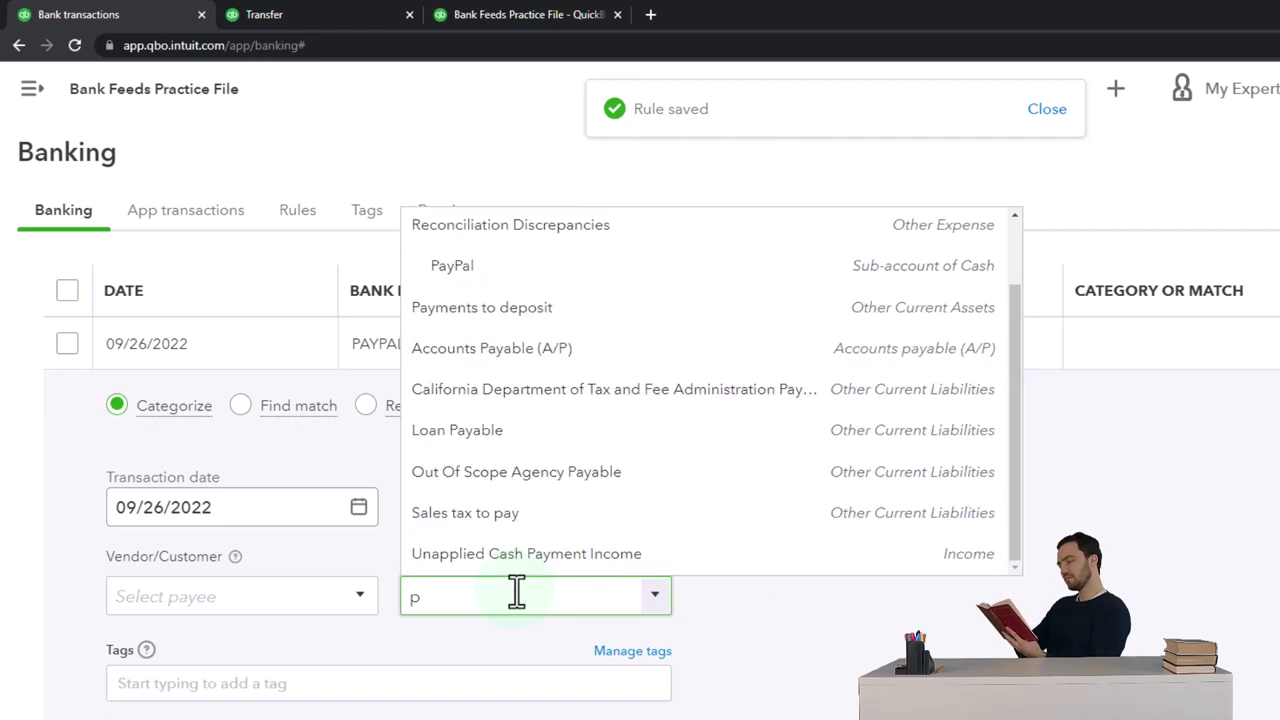
{"action": "type", "text": "a"}
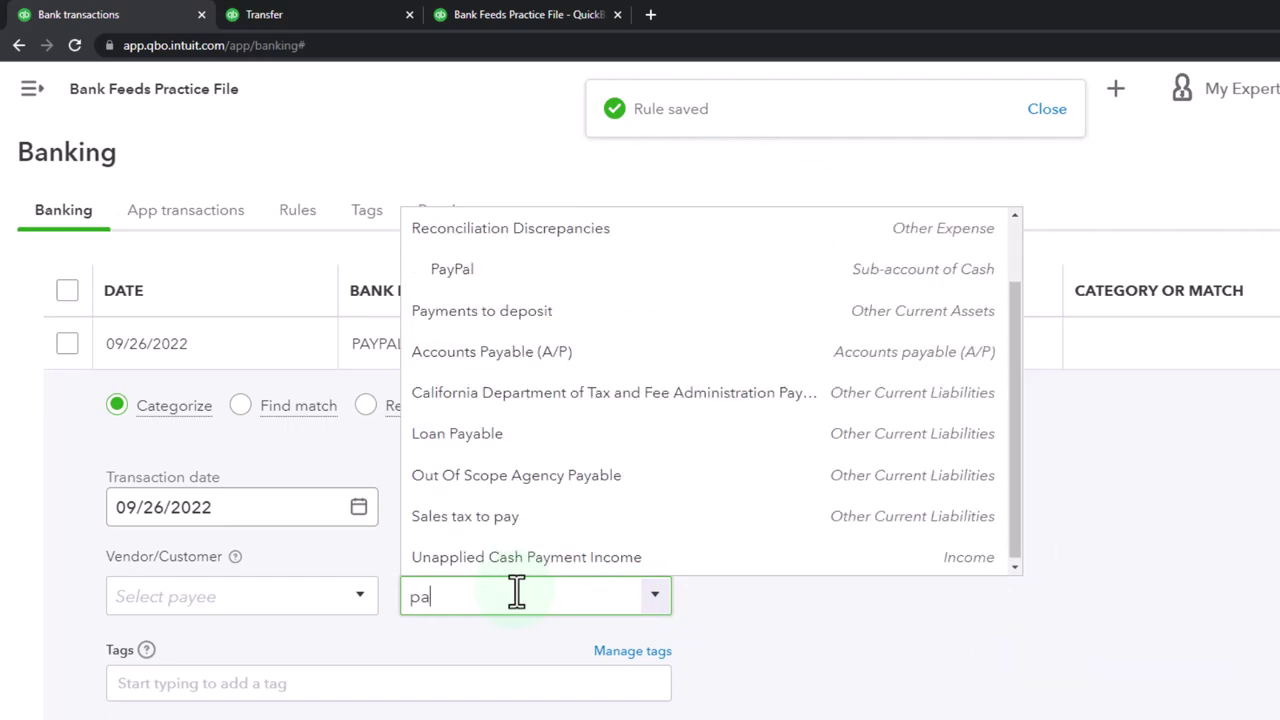
{"action": "left_click", "coordinate": [466, 271]}
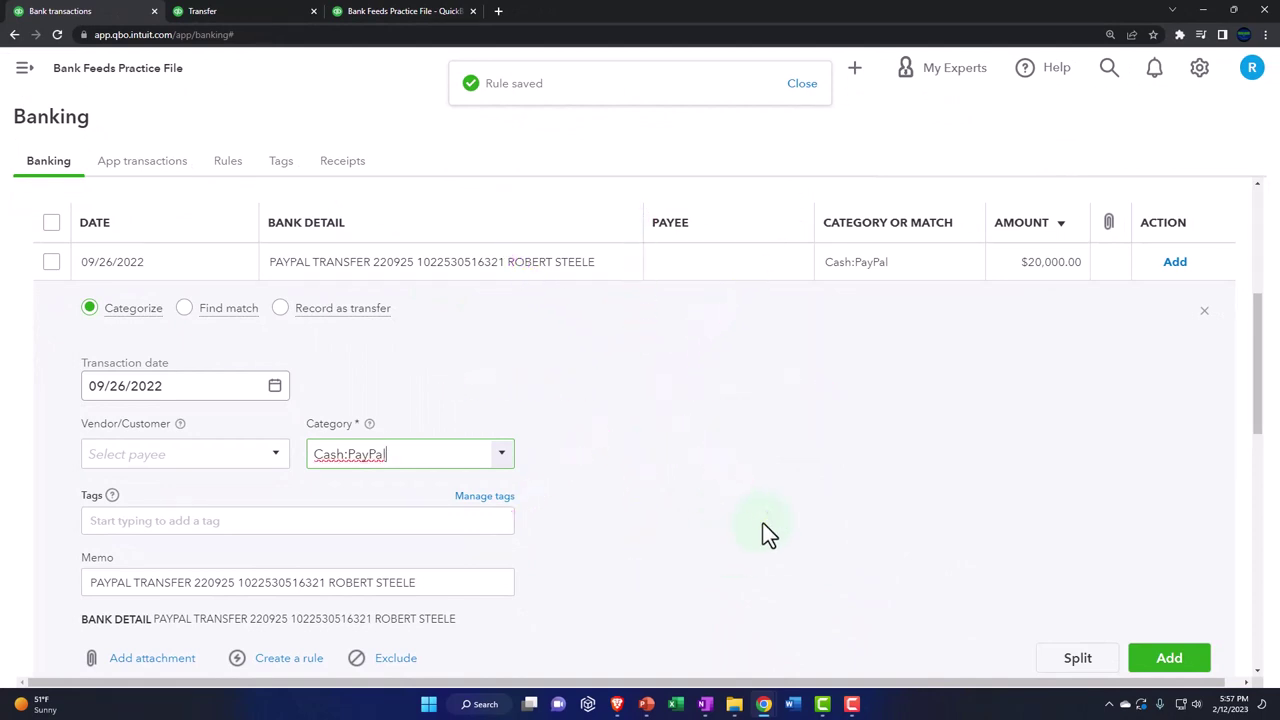
{"action": "scroll", "coordinate": [763, 523], "scroll_direction": "down", "scroll_amount": 1}
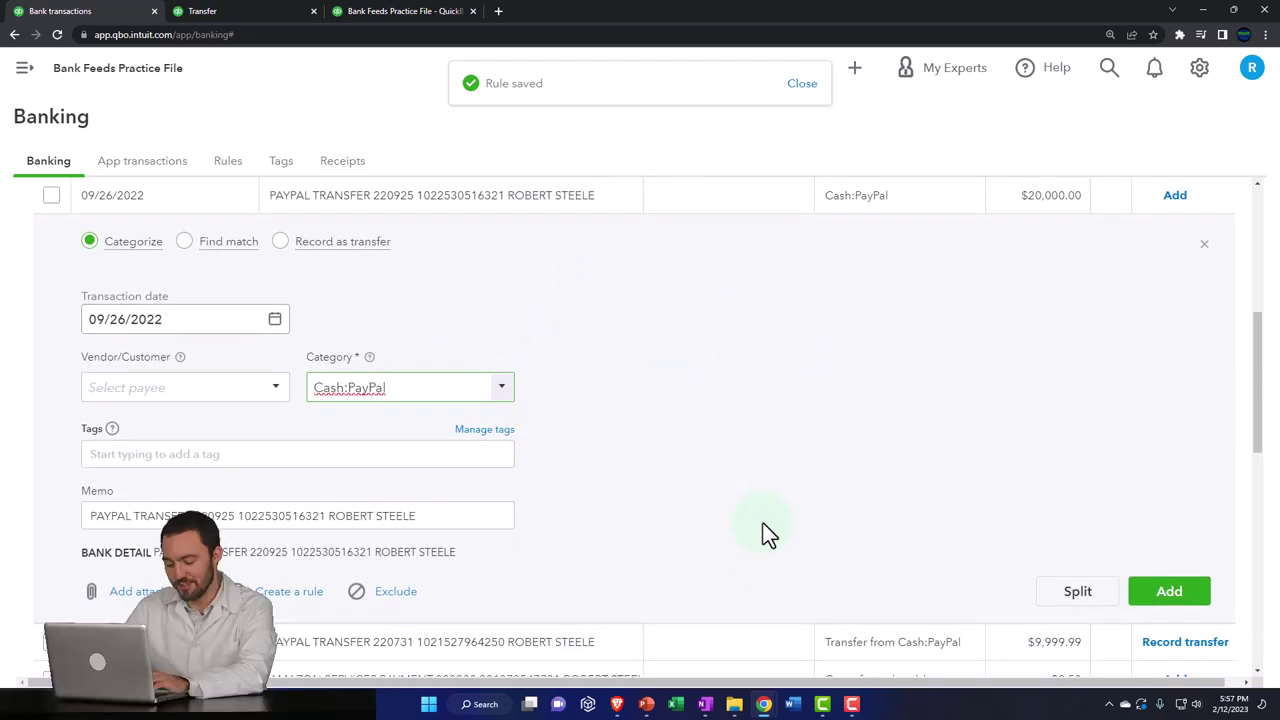
Add the 09/26/2022 $20,000 Checking 2412 deposit under Cash:PayPal and switch to the PayPal account's items for review.
{"action": "left_click", "coordinate": [1172, 593]}
{"action": "scroll", "coordinate": [449, 586], "scroll_direction": "up", "scroll_amount": 5}
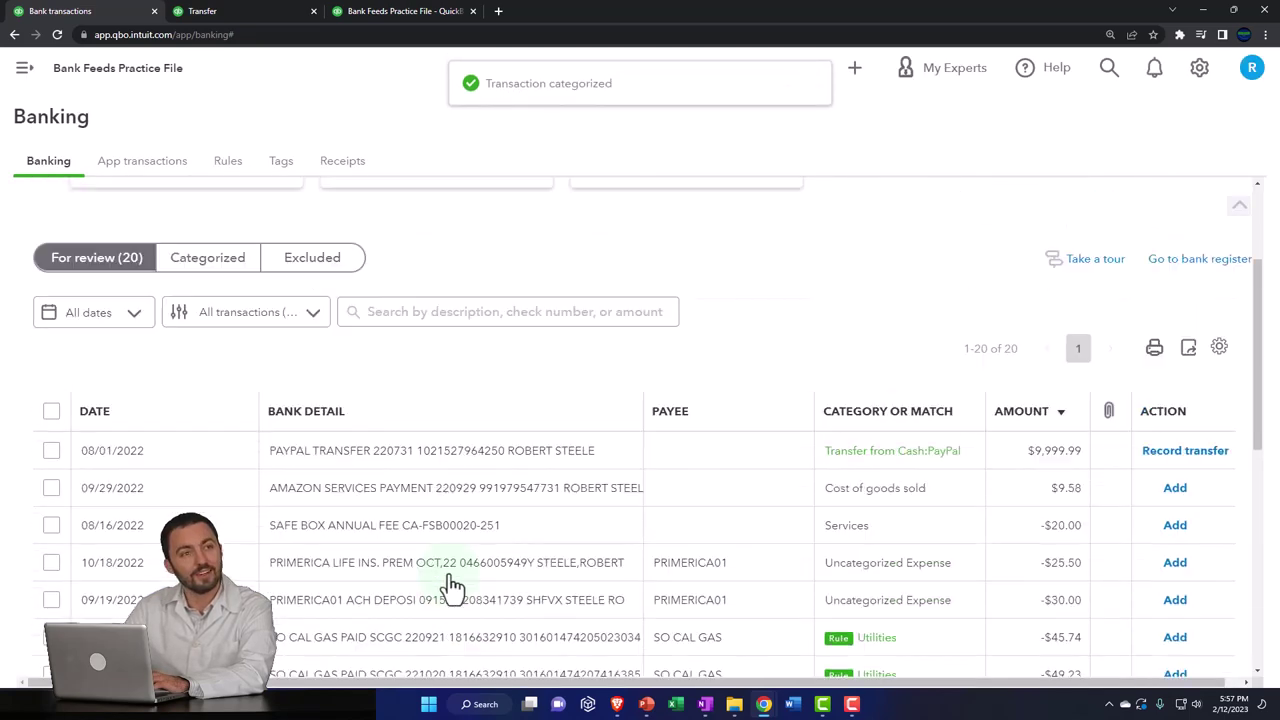
{"action": "left_click", "coordinate": [190, 360]}
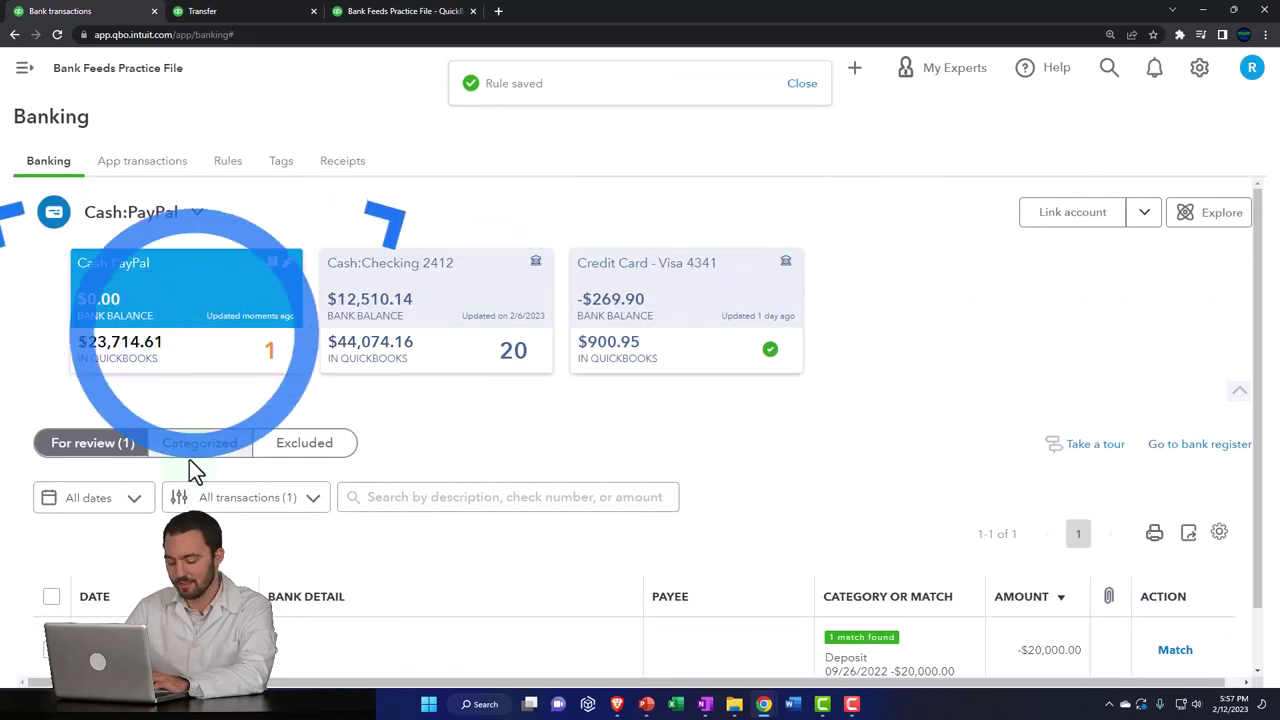
Expand the 09/24/2022 -$20,000 PayPal item and match it with the 09/26/2022 deposit.
{"action": "scroll", "coordinate": [193, 469], "scroll_direction": "down", "scroll_amount": 1}
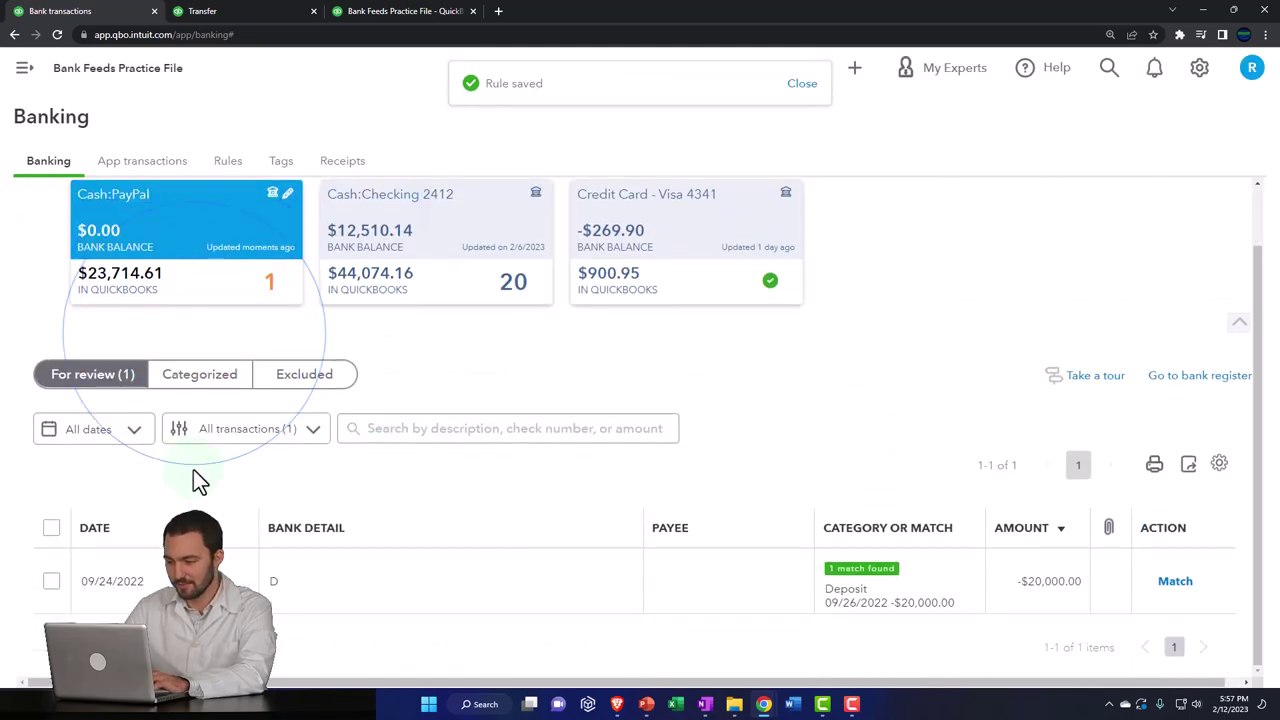
{"action": "left_click", "coordinate": [848, 607]}
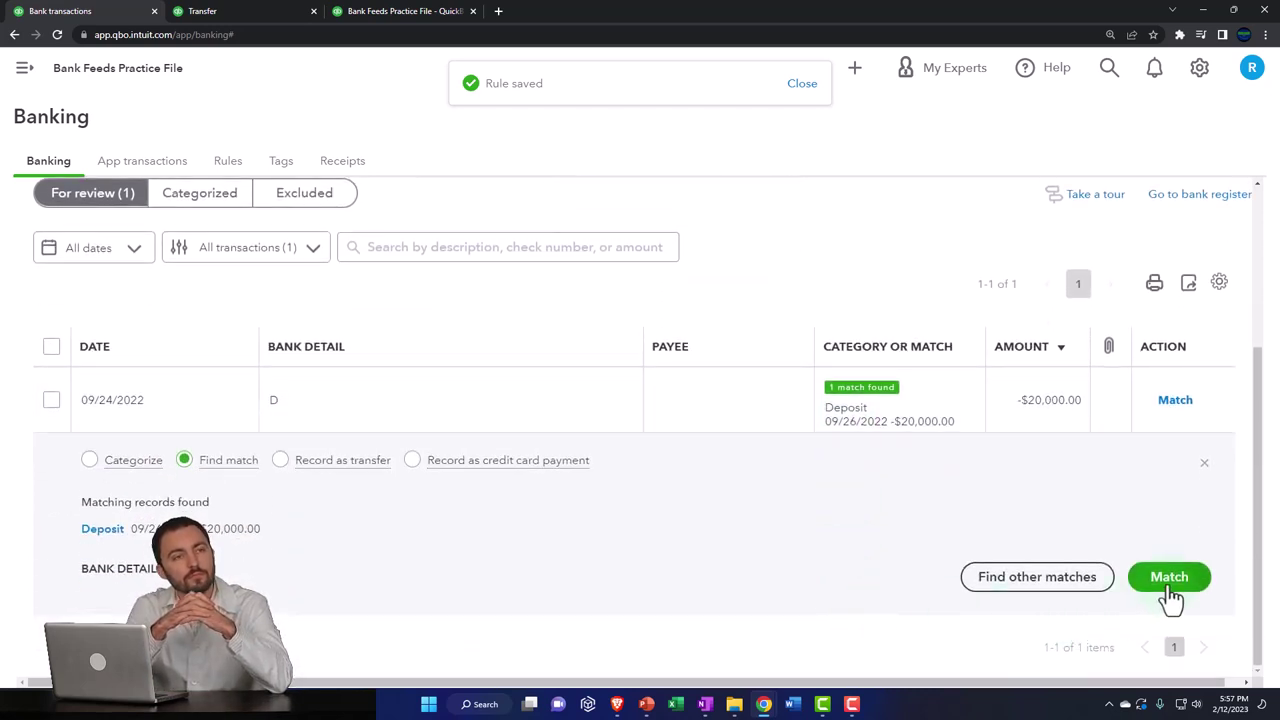
{"action": "left_click", "coordinate": [1169, 580]}
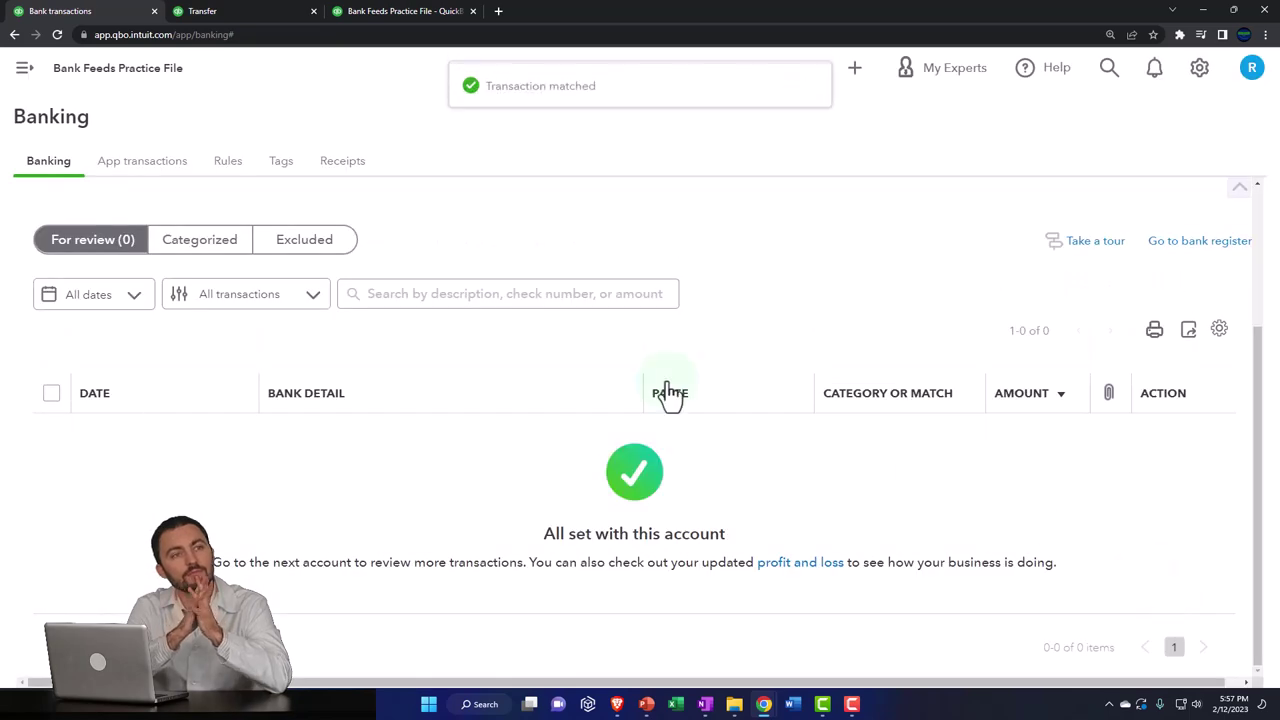
Return to the balance sheet from the transaction report and check the Checking 2412 and PayPal balances.
{"action": "left_click", "coordinate": [235, 8]}
{"action": "scroll", "coordinate": [366, 286], "scroll_direction": "up", "scroll_amount": 2}
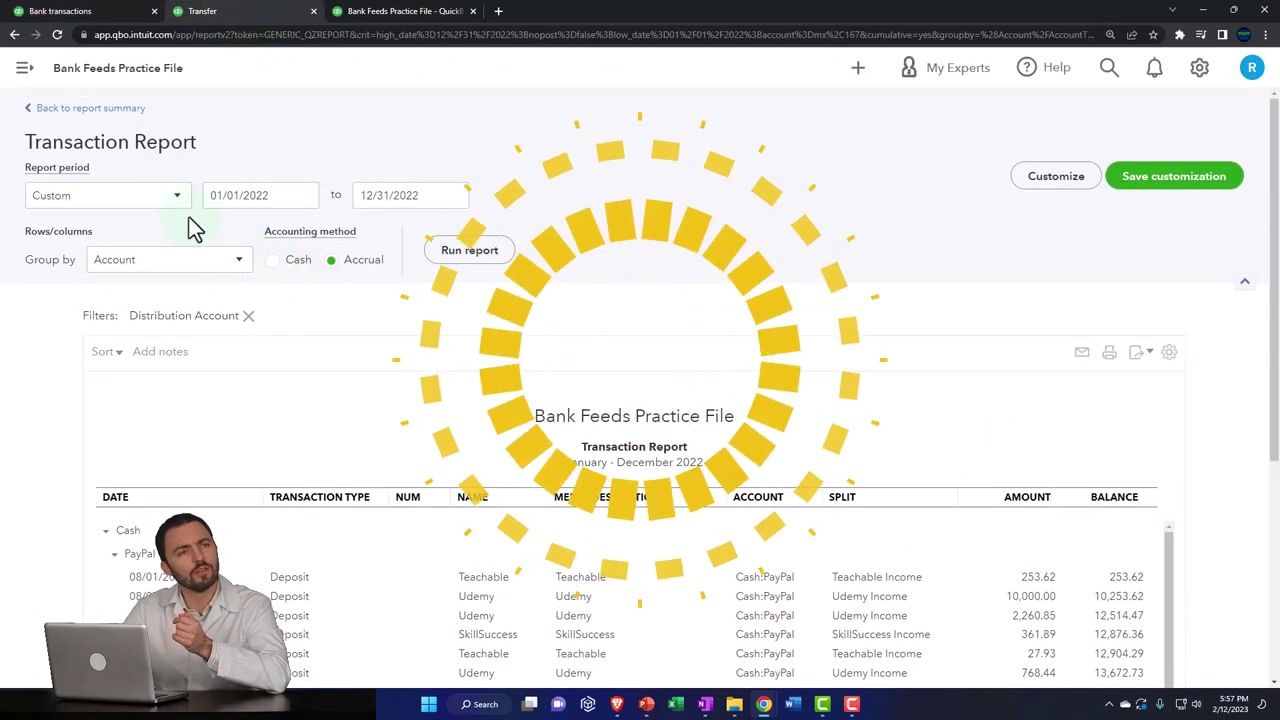
{"action": "scroll", "coordinate": [640, 530], "scroll_direction": "down", "scroll_amount": 2}
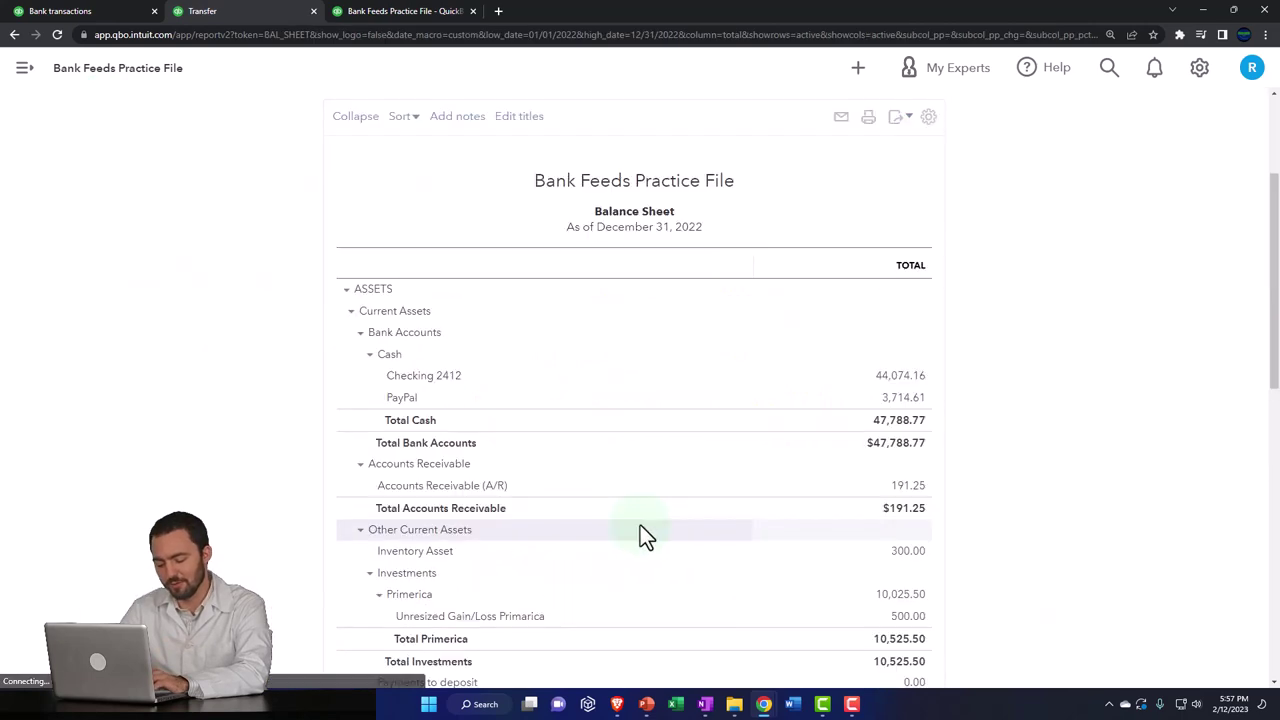
{"action": "scroll", "coordinate": [700, 550], "scroll_direction": "up", "scroll_amount": 2}
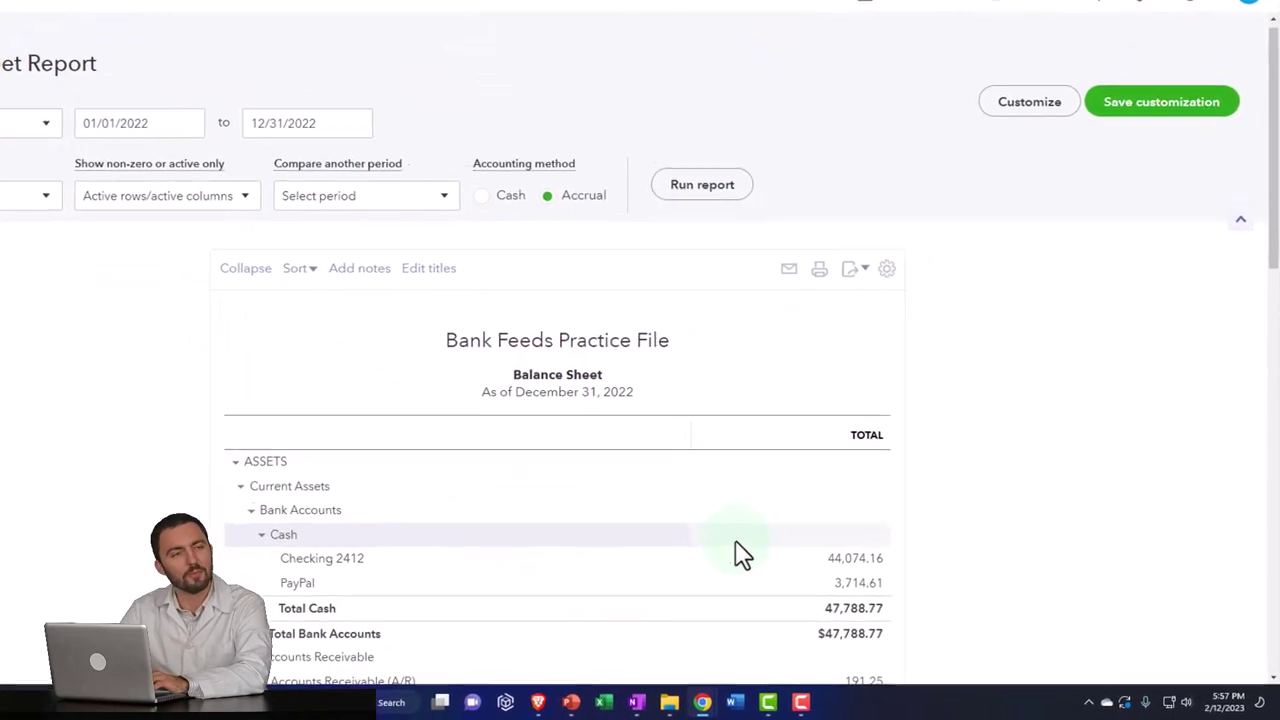
{"action": "scroll", "coordinate": [736, 545], "scroll_direction": "down", "scroll_amount": 2}
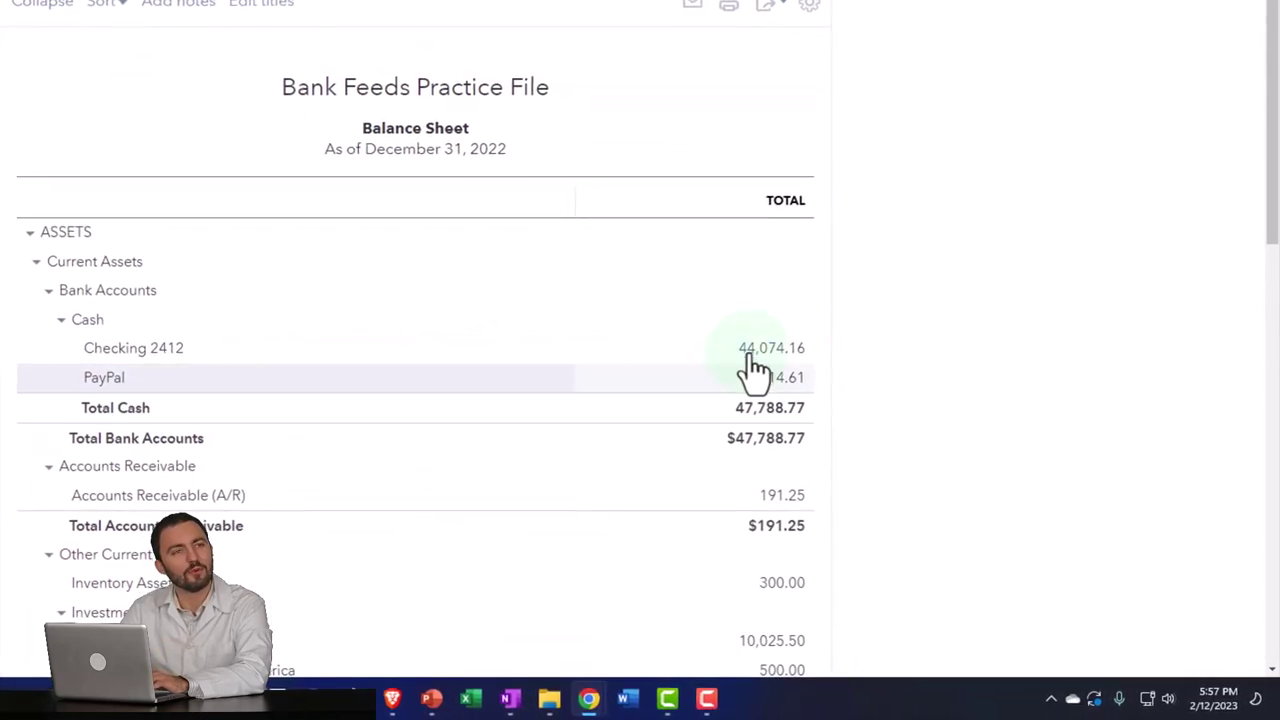
{"action": "scroll", "coordinate": [830, 420], "scroll_direction": "up", "scroll_amount": 2}
{"action": "scroll", "coordinate": [700, 450], "scroll_direction": "down", "scroll_amount": 3}
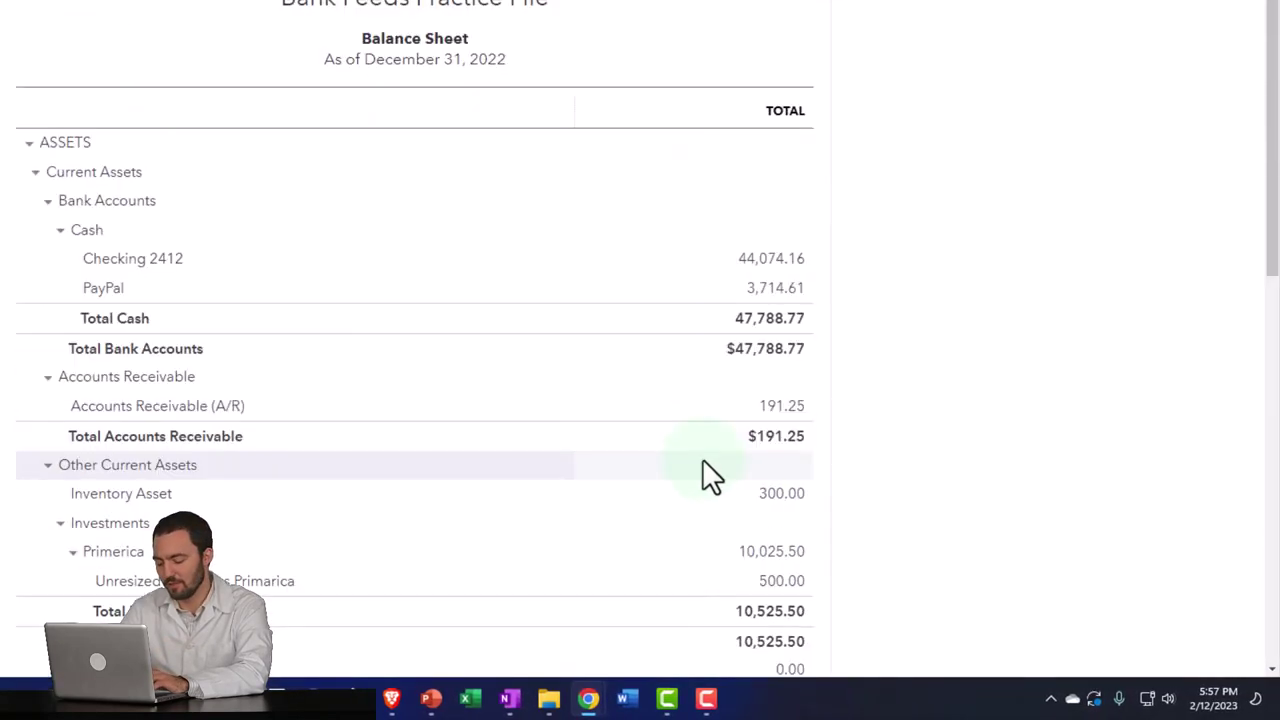
Open the transaction report behind the Checking 2412 balance and find the 09/26/2022 $20,000 PayPal deposit.
{"action": "left_click", "coordinate": [780, 288]}
{"action": "scroll", "coordinate": [795, 360], "scroll_direction": "down", "scroll_amount": 2}
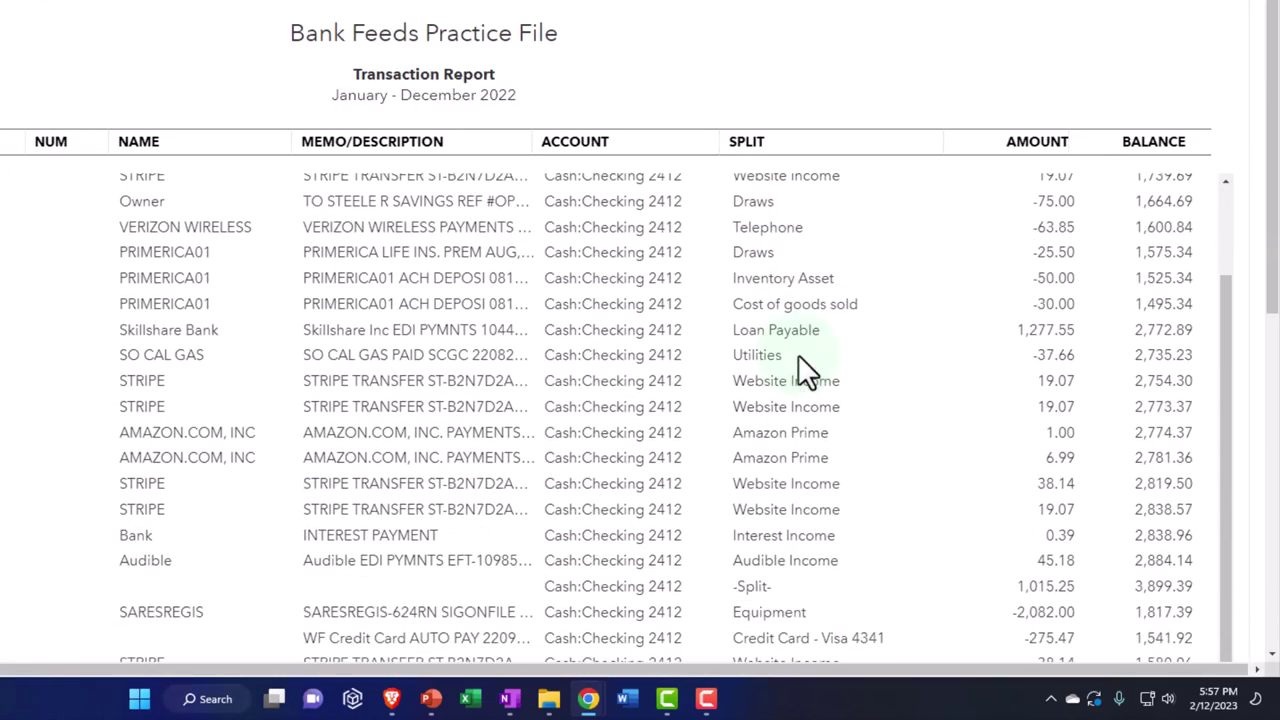
{"action": "scroll", "coordinate": [798, 360], "scroll_direction": "down", "scroll_amount": 4}
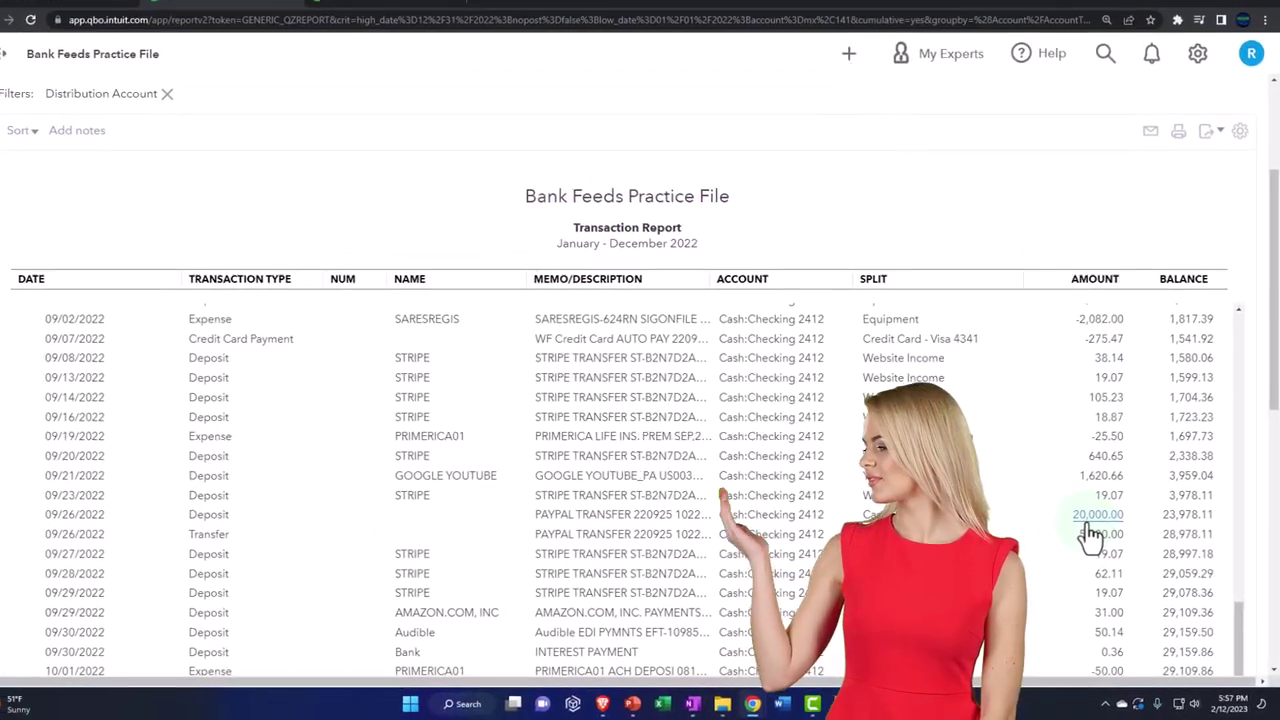
{"action": "scroll", "coordinate": [326, 474], "scroll_direction": "up", "scroll_amount": 6}
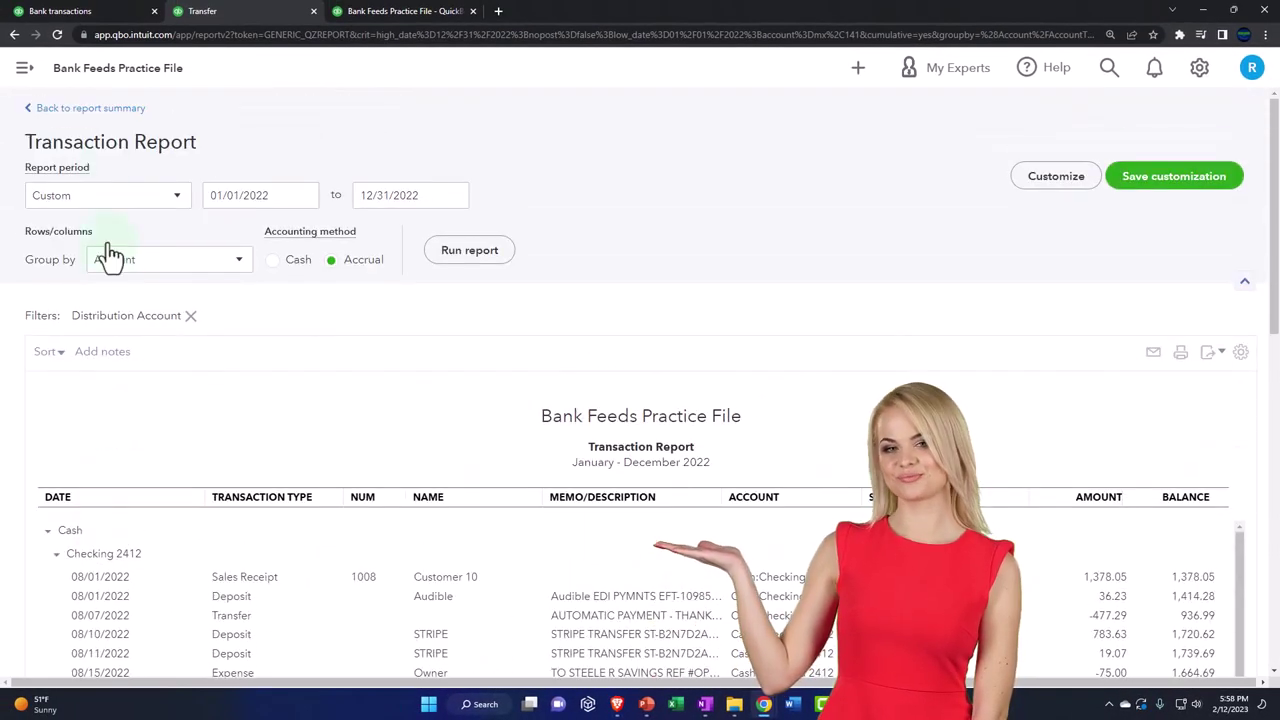
Go back to the balance sheet and open the PayPal transaction report to review how the -$20,000 entry is recorded.
{"action": "left_click", "coordinate": [90, 108]}
{"action": "scroll", "coordinate": [155, 381], "scroll_direction": "down", "scroll_amount": 3}
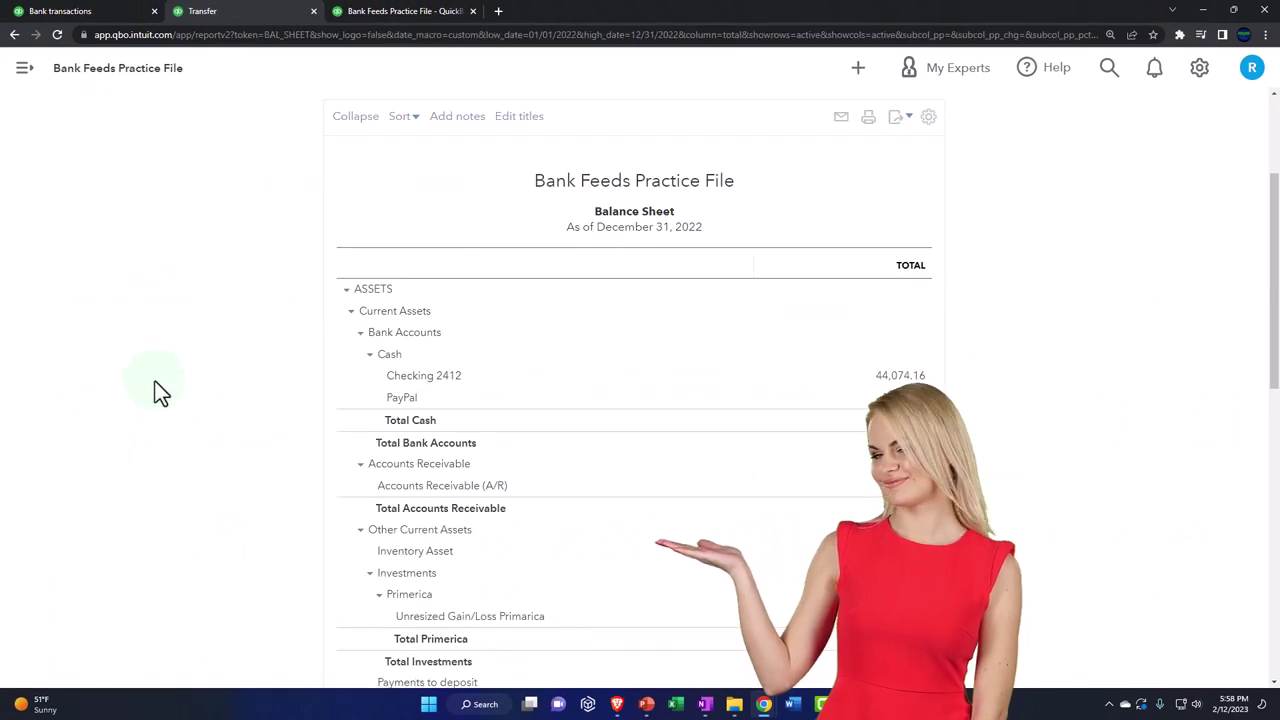
{"action": "left_click", "coordinate": [905, 397]}
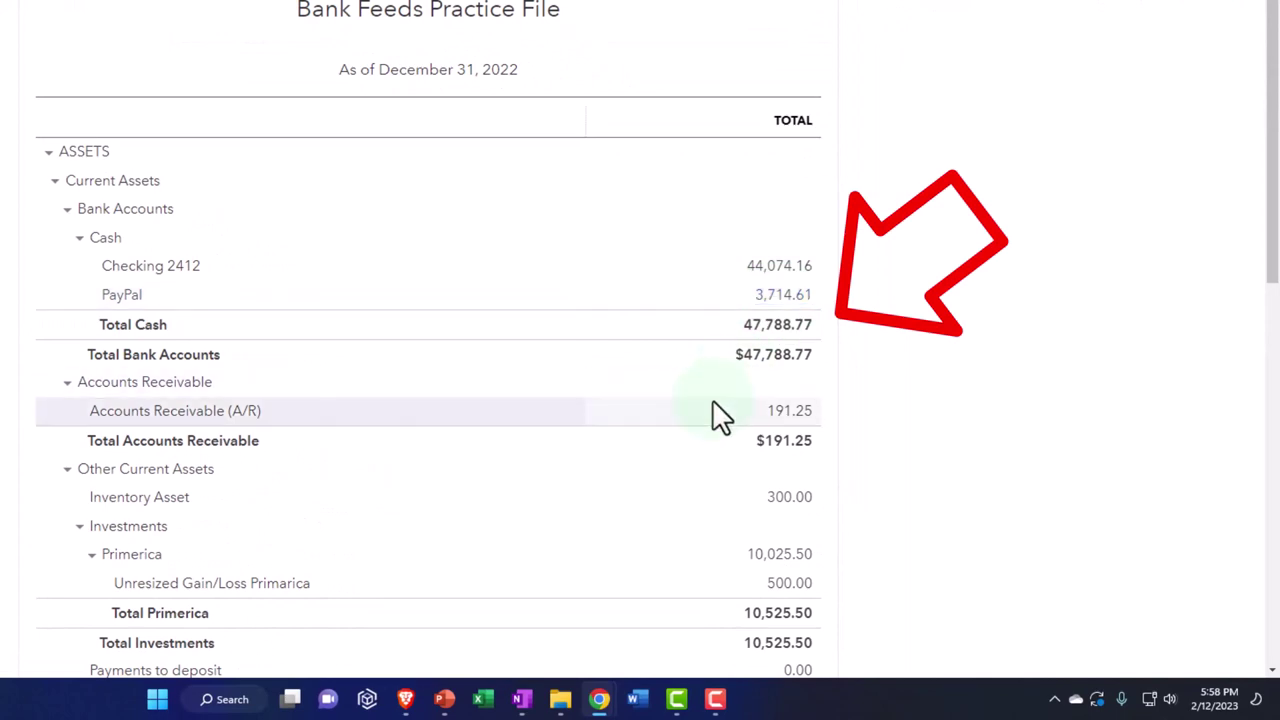
{"action": "scroll", "coordinate": [713, 405], "scroll_direction": "down", "scroll_amount": 2}
{"action": "scroll", "coordinate": [713, 405], "scroll_direction": "up", "scroll_amount": 2}
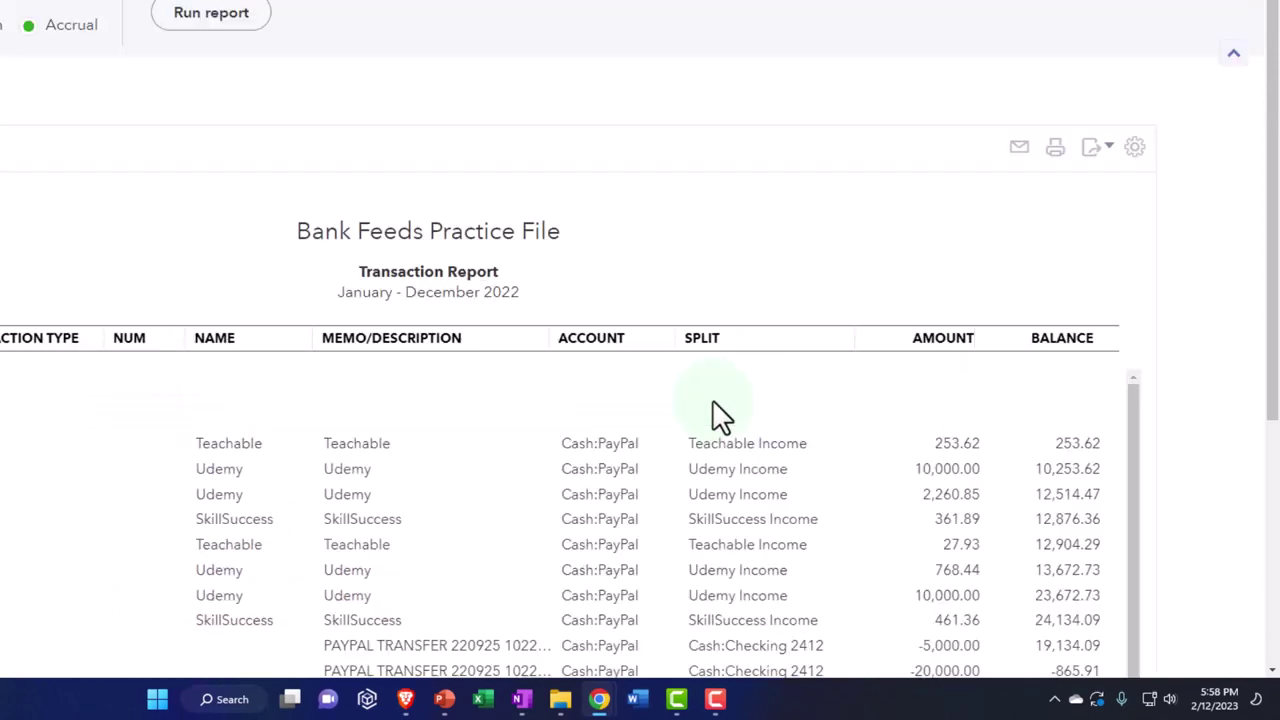
{"action": "scroll", "coordinate": [106, 463], "scroll_direction": "down", "scroll_amount": 3}
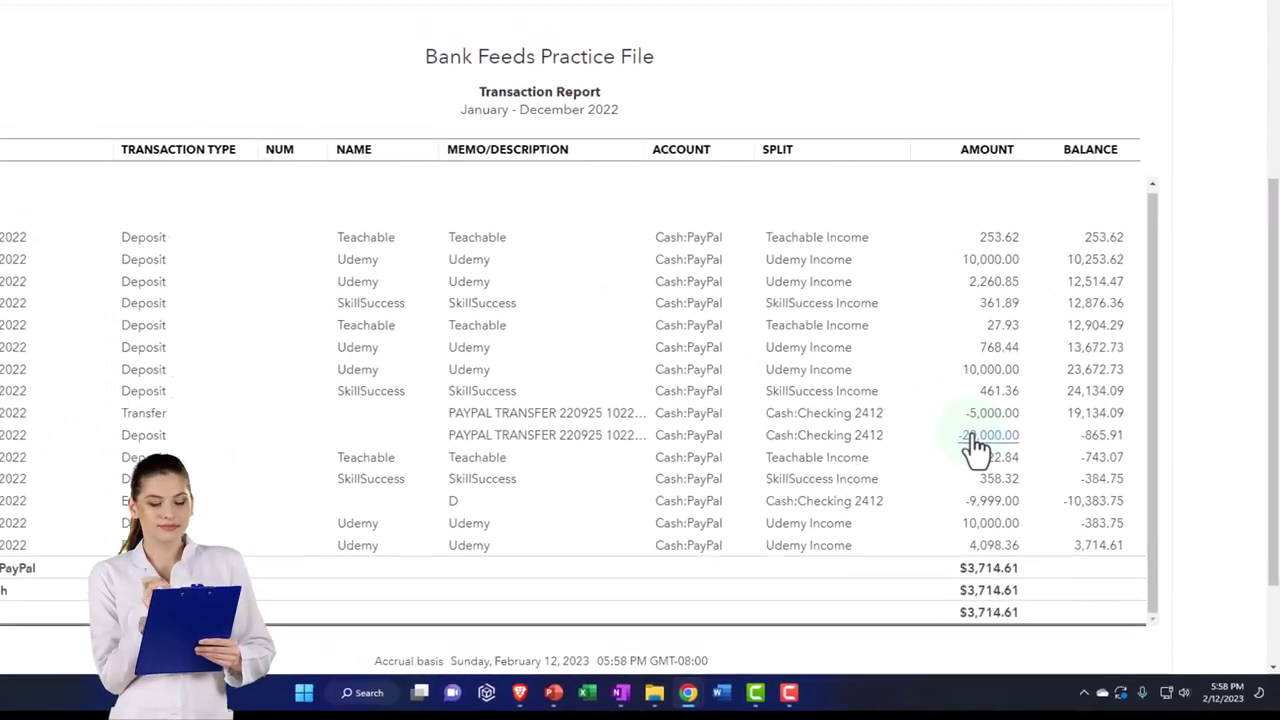
{"action": "scroll", "coordinate": [60, 200], "scroll_direction": "up", "scroll_amount": 3}
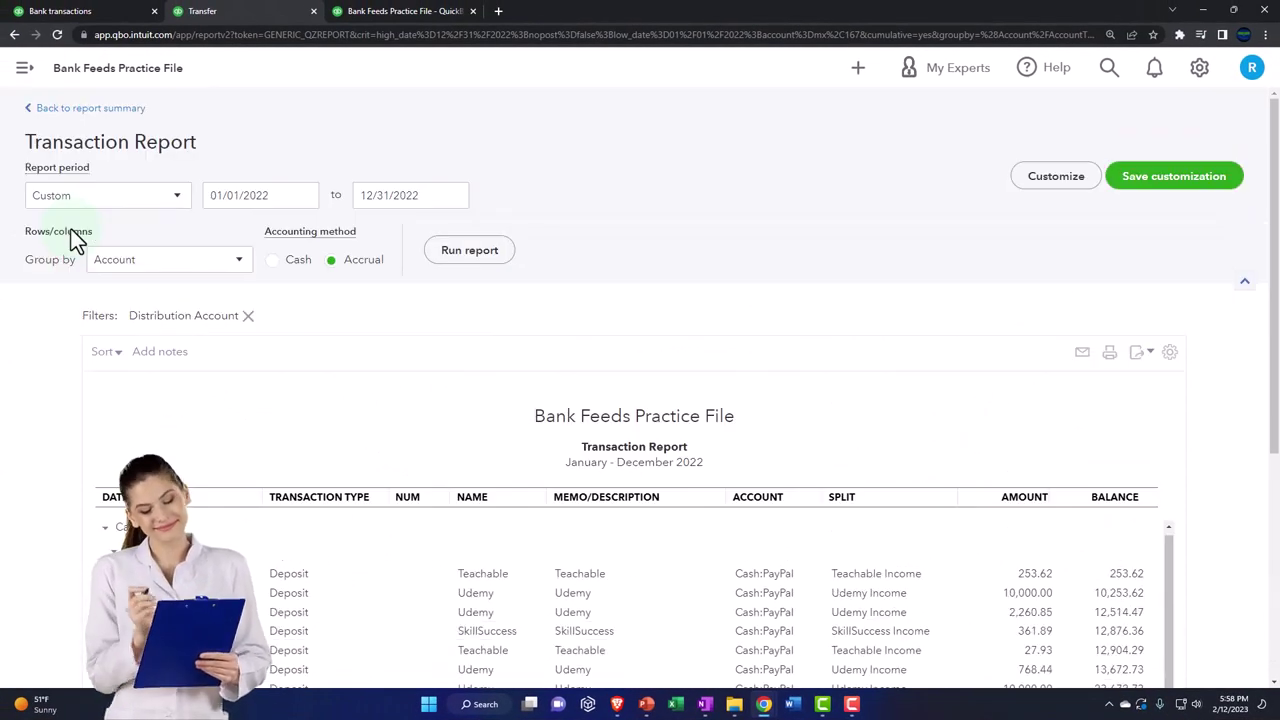
Leave the PayPal report, go back to the bank transactions and open the list of new transaction types.
{"action": "left_click", "coordinate": [82, 110]}
{"action": "scroll", "coordinate": [82, 120], "scroll_direction": "down", "scroll_amount": 2}
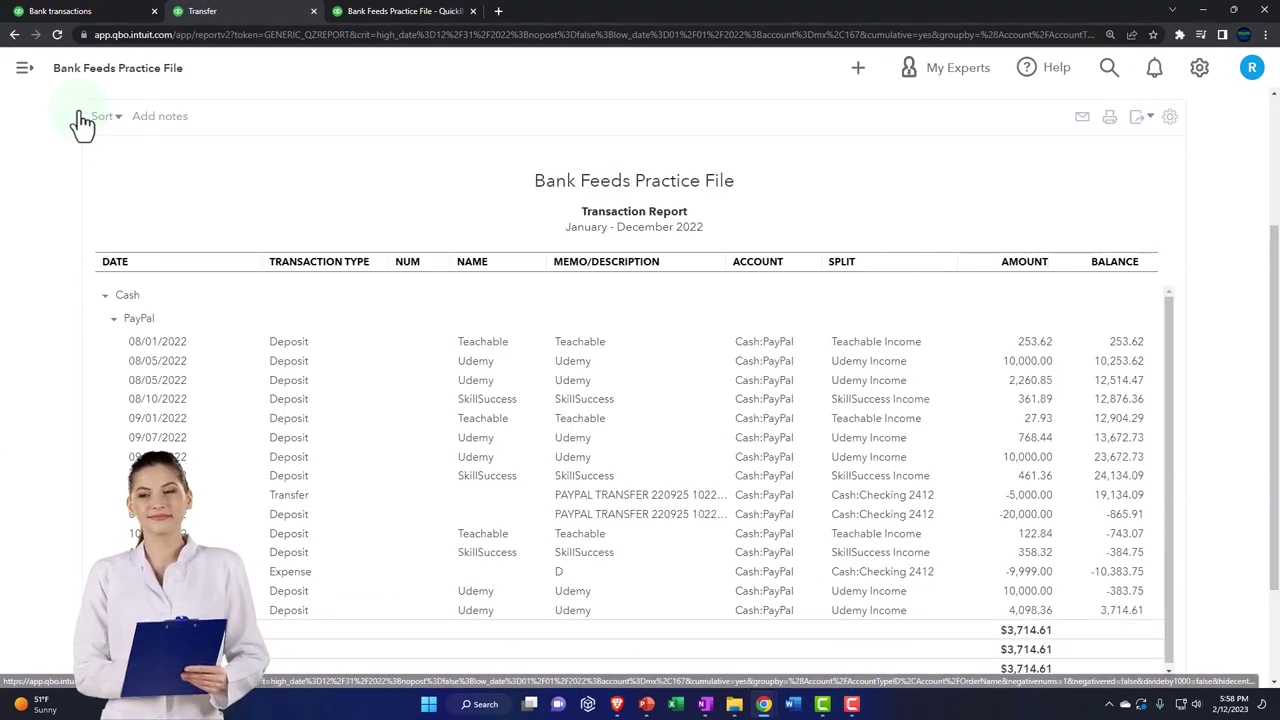
{"action": "left_click", "coordinate": [89, 11]}
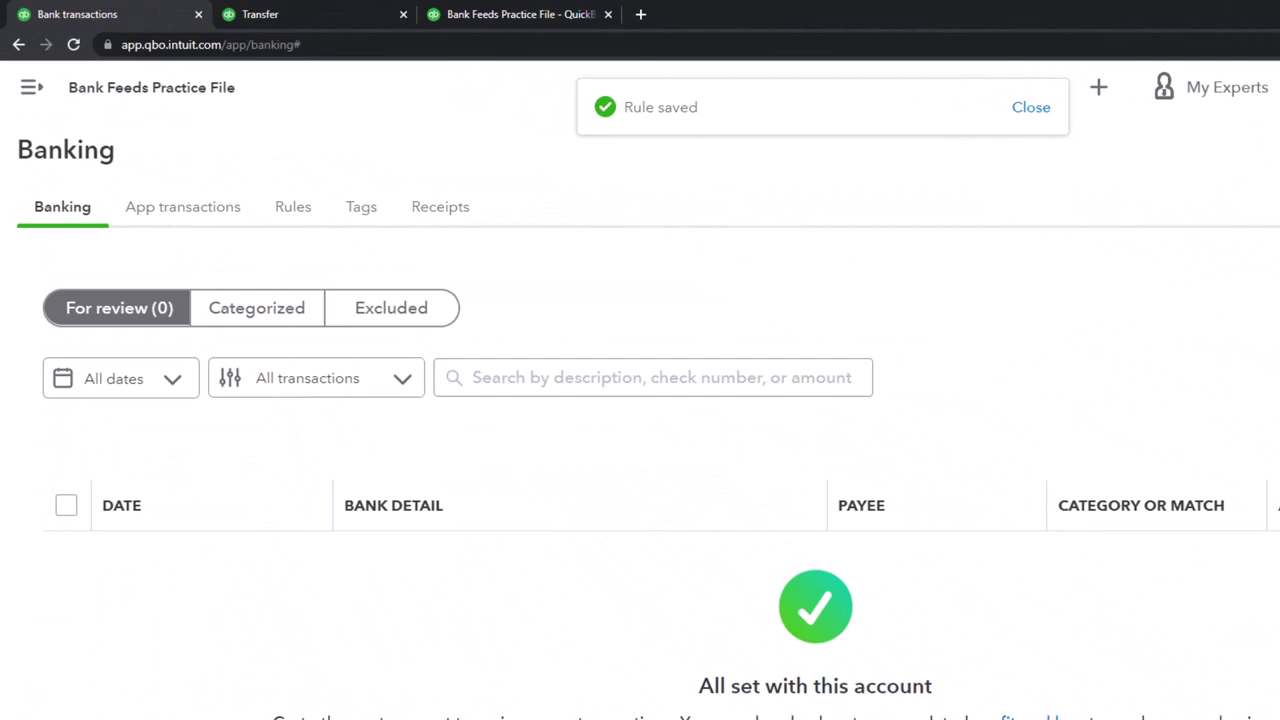
{"action": "left_click", "coordinate": [1098, 87]}
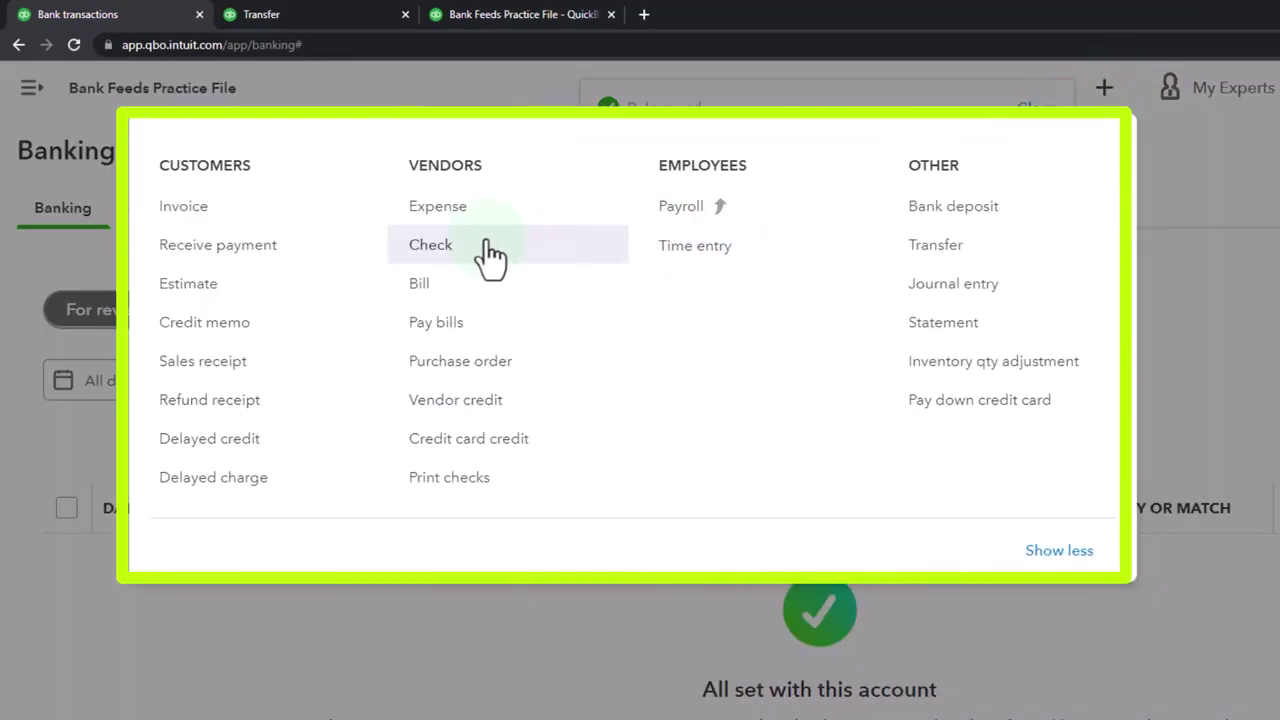